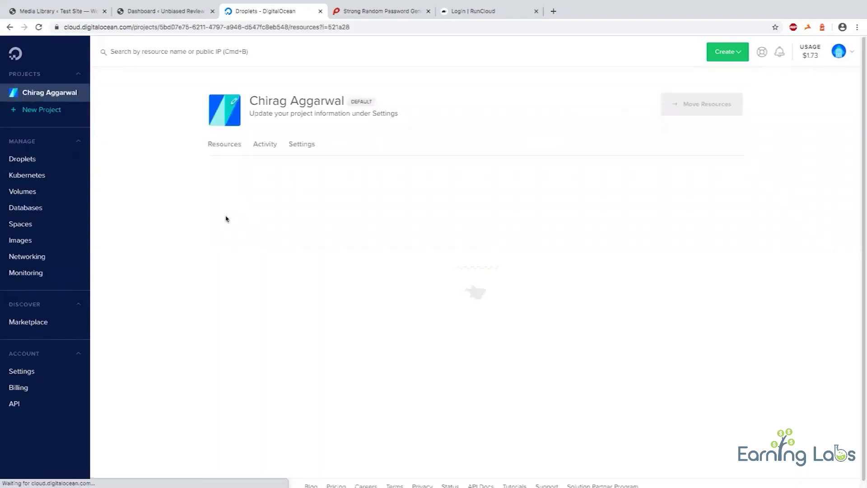
- Create the DigitalOcean project 'Earning Labs' with a description and purpose 'Just trying out DigitalOcean', skipping resource moves
click(41, 109)
text(Earning Labs)
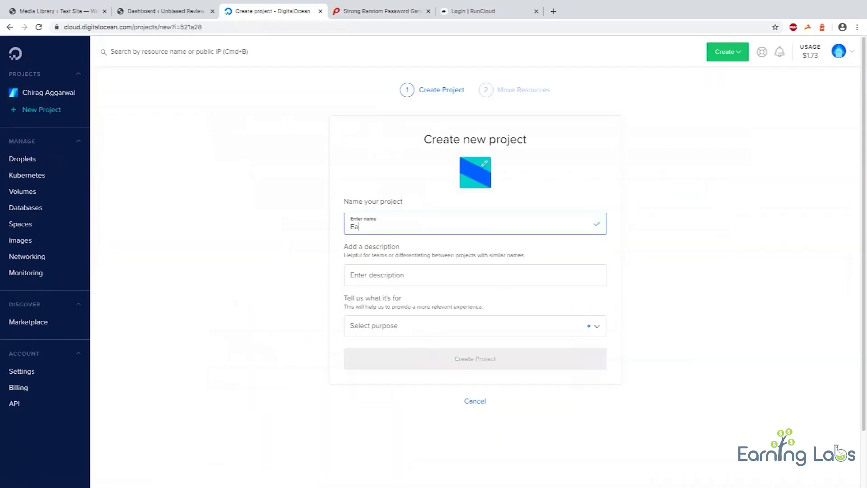
click(386, 276)
text(Website)
click(411, 328)
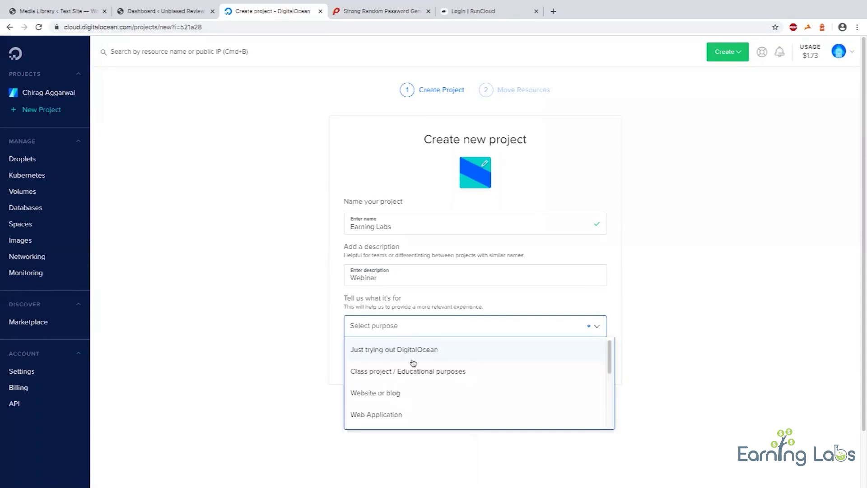
click(411, 352)
click(406, 366)
click(478, 313)
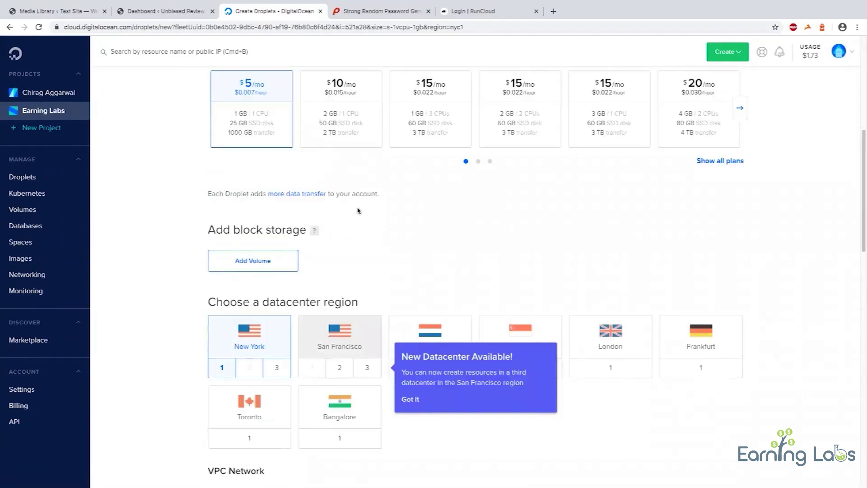
- Review the droplet defaults: Ubuntu image, $5 Standard plan and New York region
scroll(490, 254, up, 5)
scroll(287, 266, up, 2)
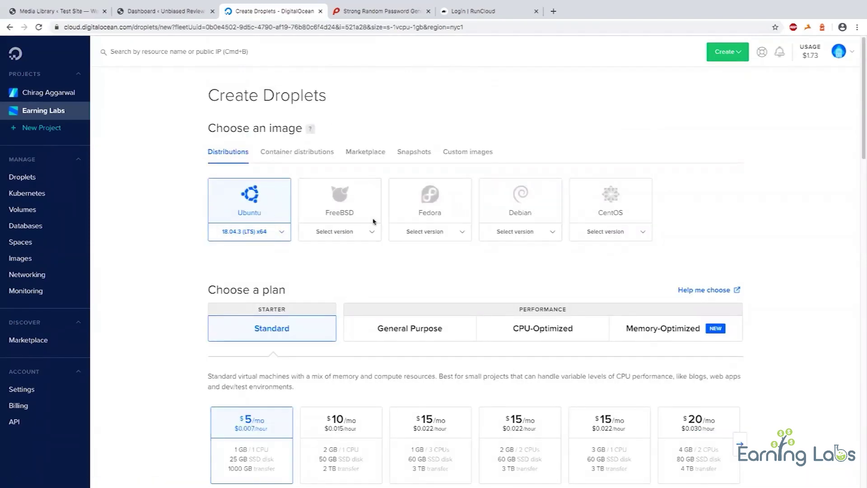
scroll(289, 267, down, 2)
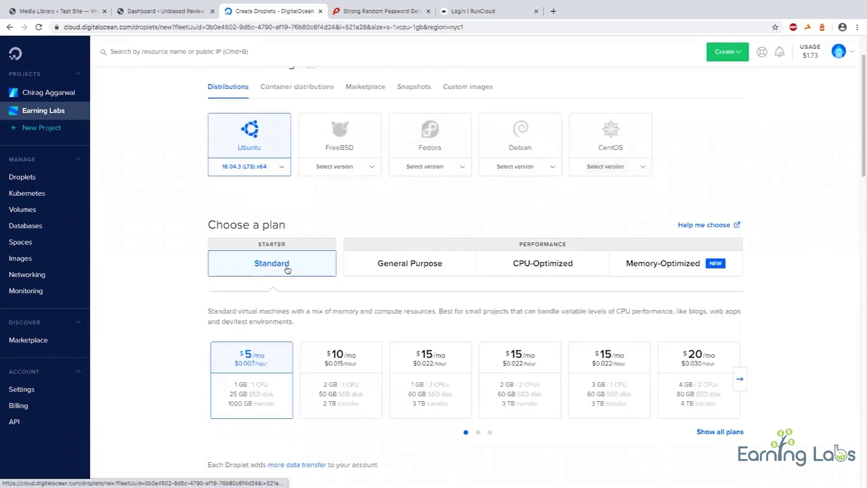
scroll(287, 265, down, 2)
scroll(346, 253, down, 1)
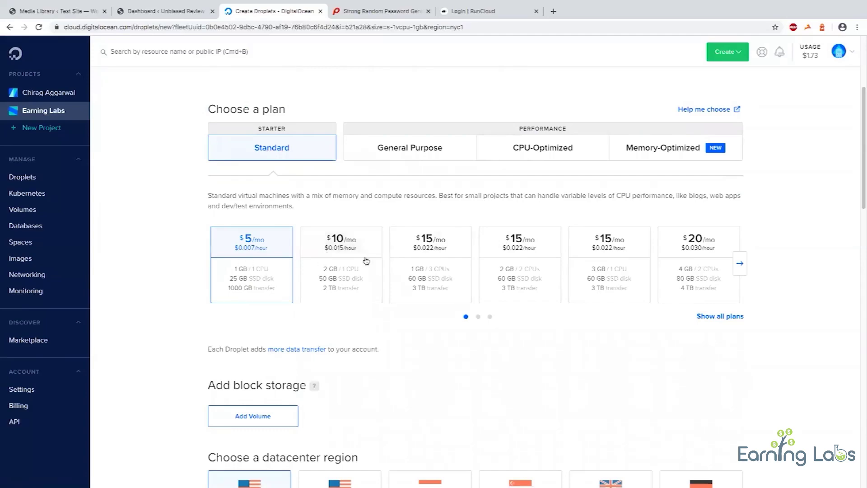
scroll(356, 359, down, 2)
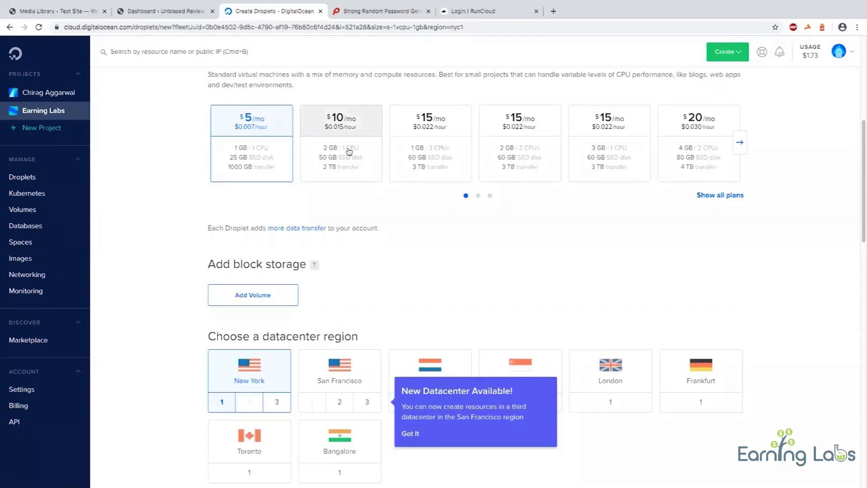
scroll(406, 276, down, 3)
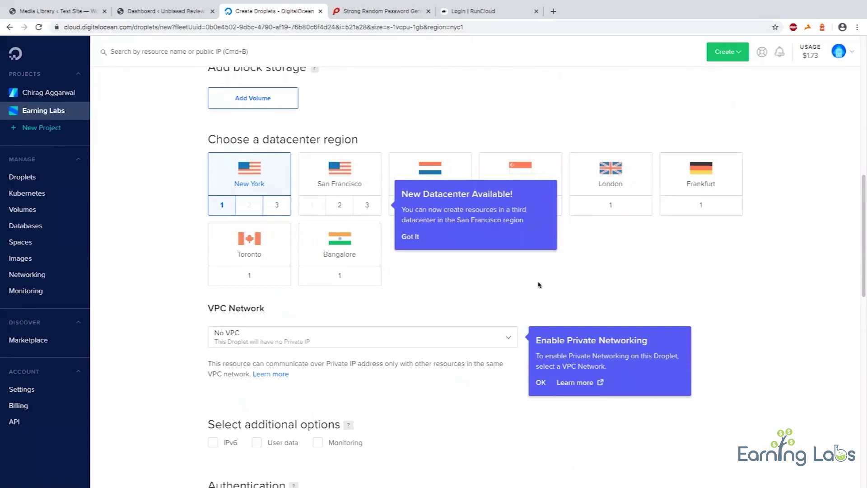
scroll(534, 287, down, 2)
scroll(534, 287, up, 3)
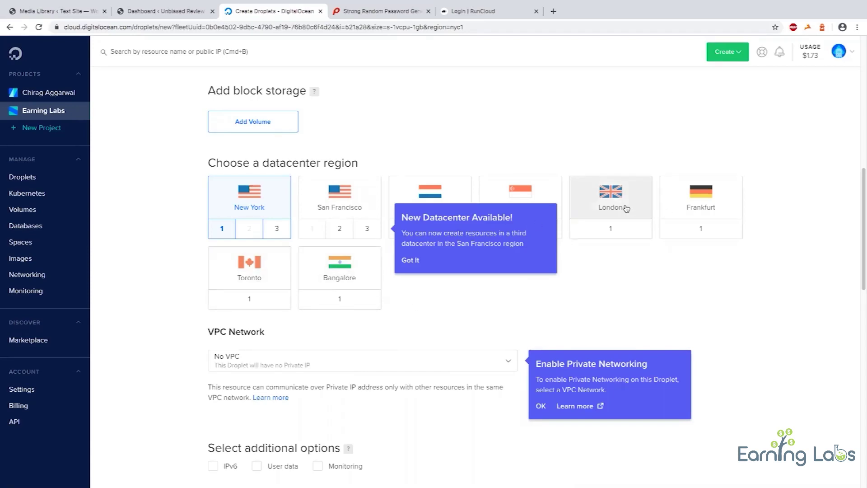
scroll(479, 320, down, 3)
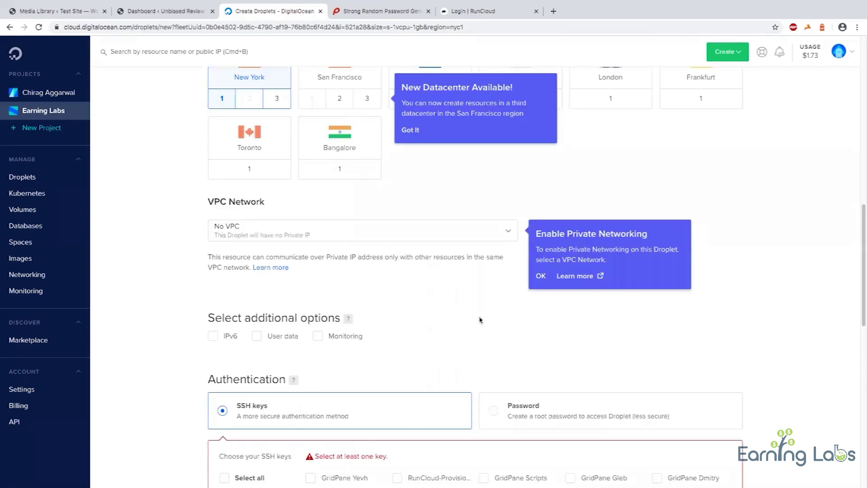
scroll(479, 320, up, 5)
scroll(524, 294, up, 2)
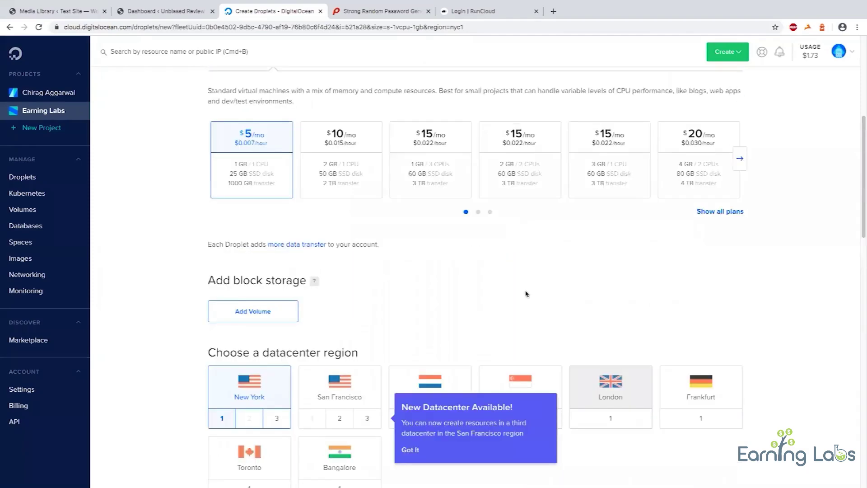
scroll(513, 290, up, 2)
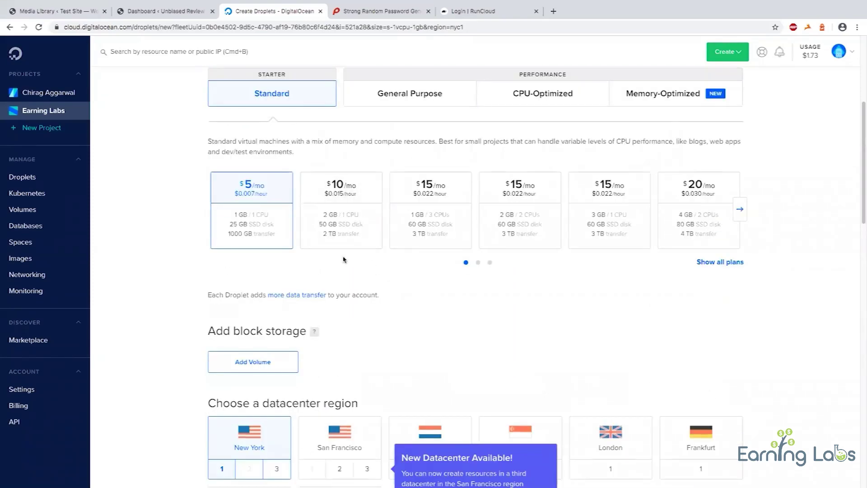
scroll(307, 318, down, 9)
scroll(412, 328, down, 4)
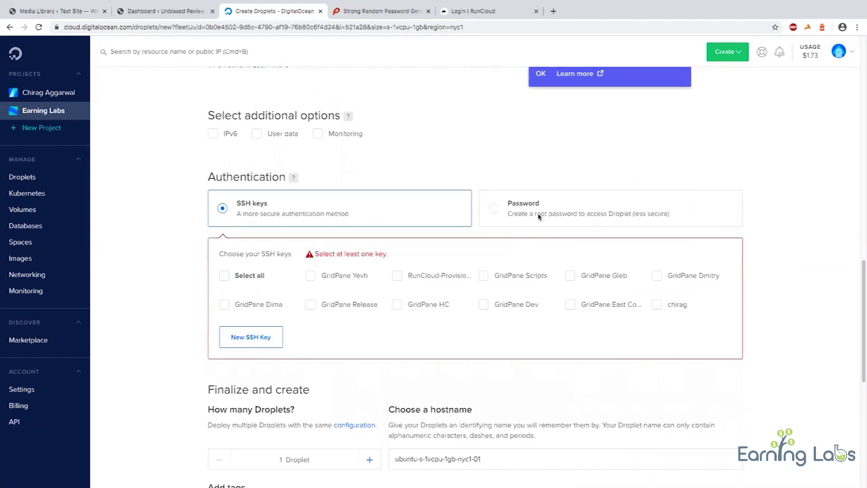
- Choose password authentication and paste a root password copied from the generator tab
click(536, 215)
right_click(384, 11)
click(381, 11)
click(409, 327)
key(ctrl+c)
key(ctrl+shift+Tab)
key(ctrl+v)
scroll(408, 329, down, 3)
scroll(408, 329, down, 3)
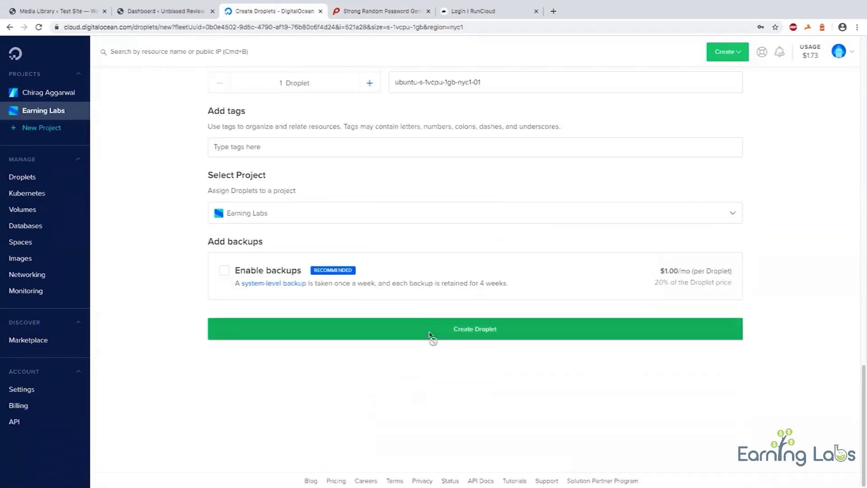
- Create the configured Ubuntu droplet ubuntu-s-1vcpu-1gb-nyc1-01 in the Earning Labs project
click(430, 335)
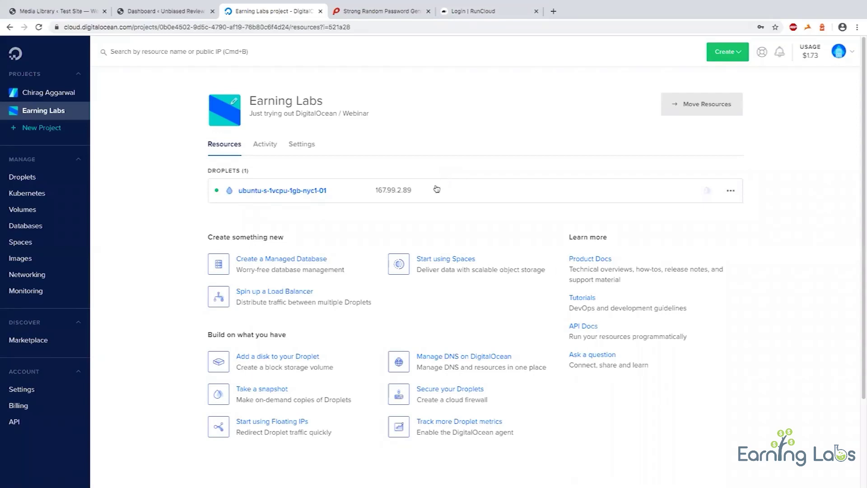
- Sign in to the RunCloud dashboard with the saved email, keeping the session remembered
click(473, 11)
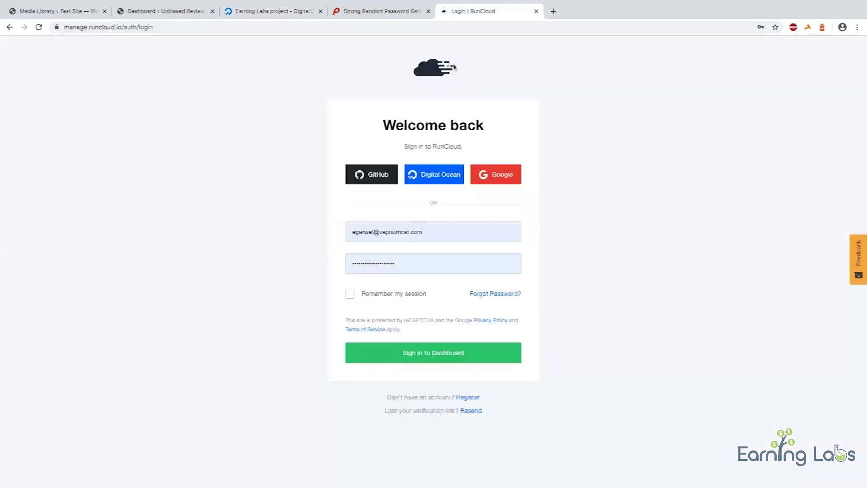
click(417, 237)
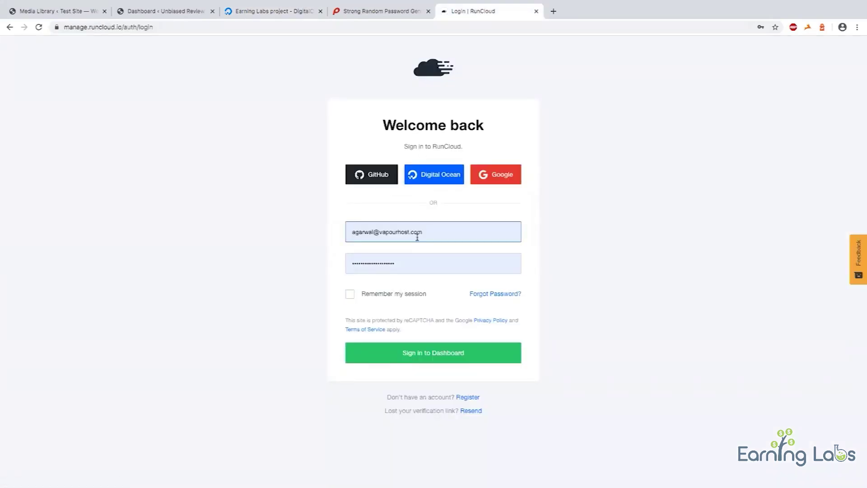
click(409, 296)
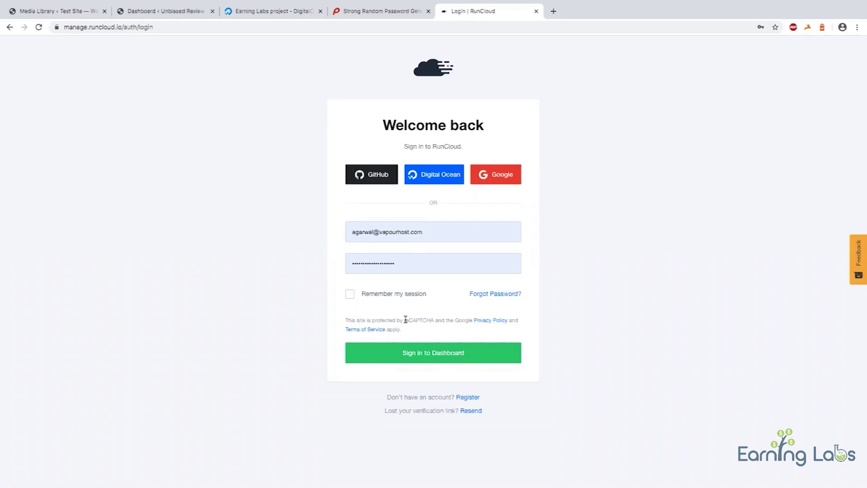
click(397, 293)
click(420, 359)
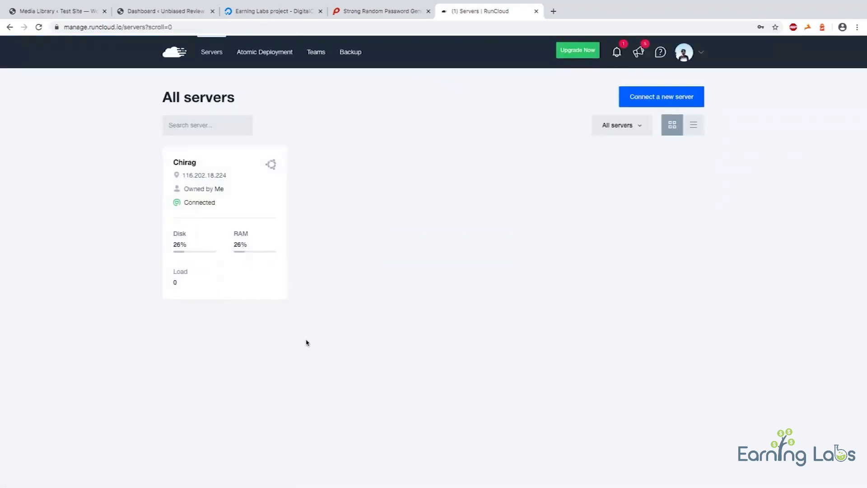
- Start connecting a new RunCloud server from the 'Others' provider via IP address
click(648, 105)
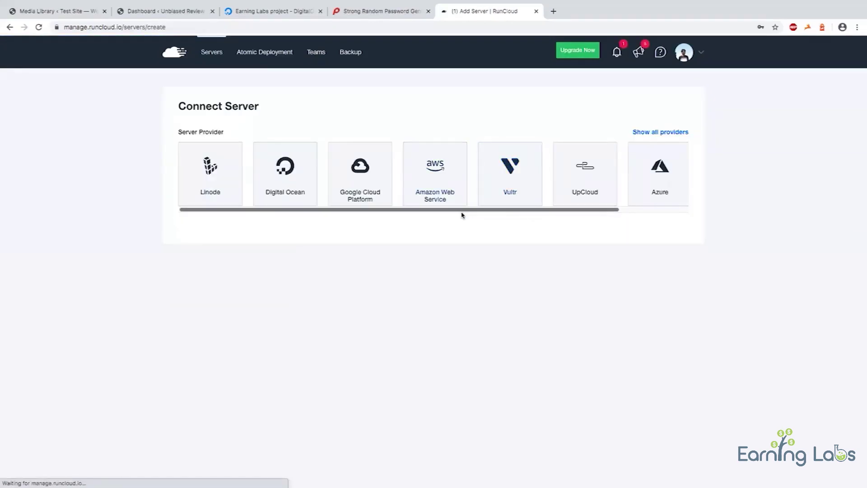
drag(522, 210, 389, 222)
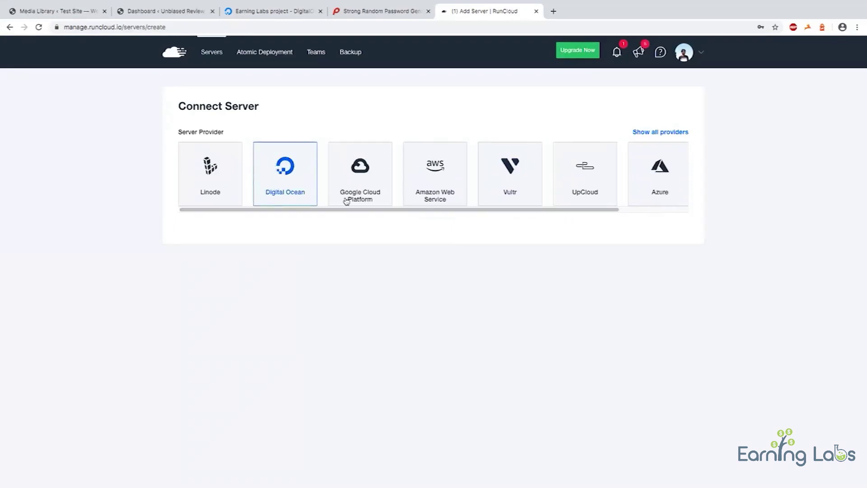
drag(551, 211, 619, 208)
click(662, 179)
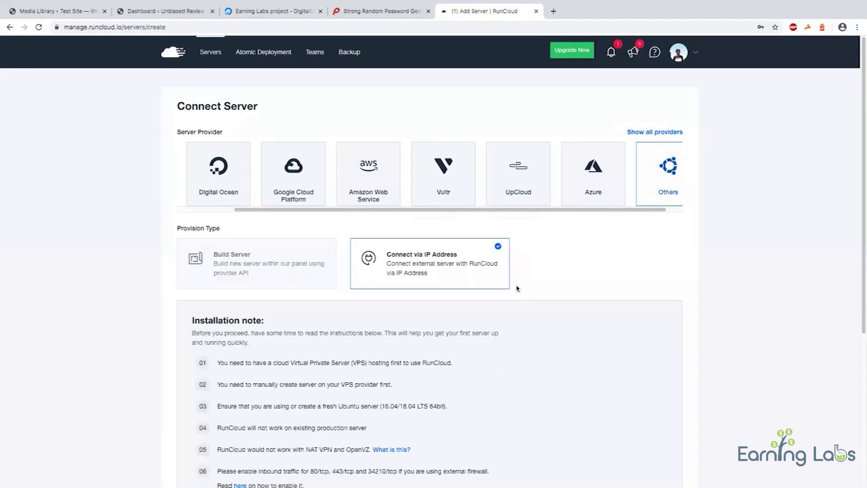
scroll(341, 355, down, 5)
scroll(341, 356, down, 1)
- Name the server 'Earning Labs' and return to the DigitalOcean project page
click(313, 324)
text(Earning Labs)
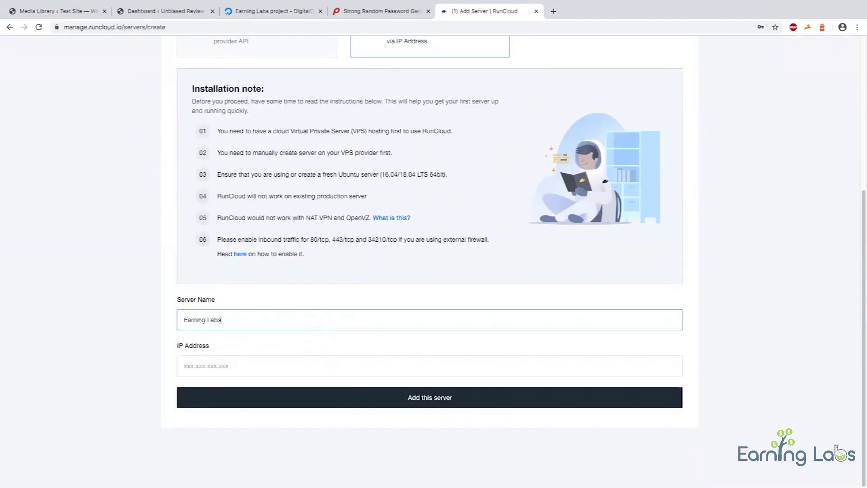
key(ctrl+3)
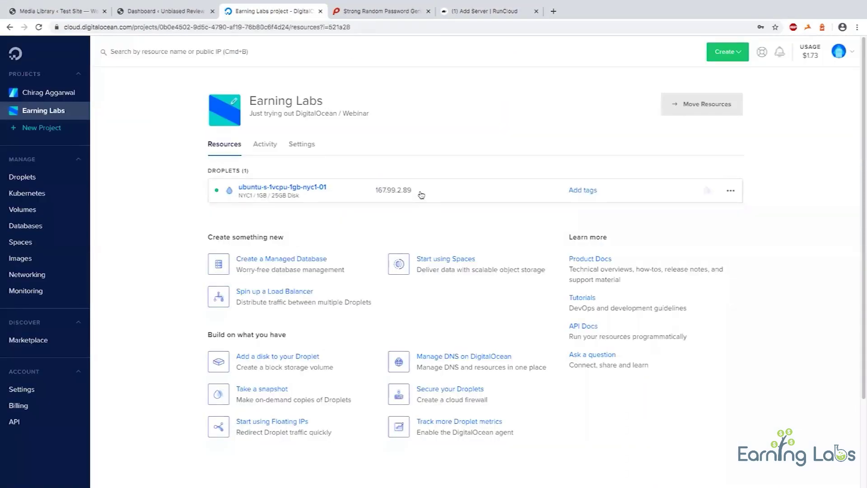
- Add the server in RunCloud with the droplet's IP address 167.99.2.89
click(421, 189)
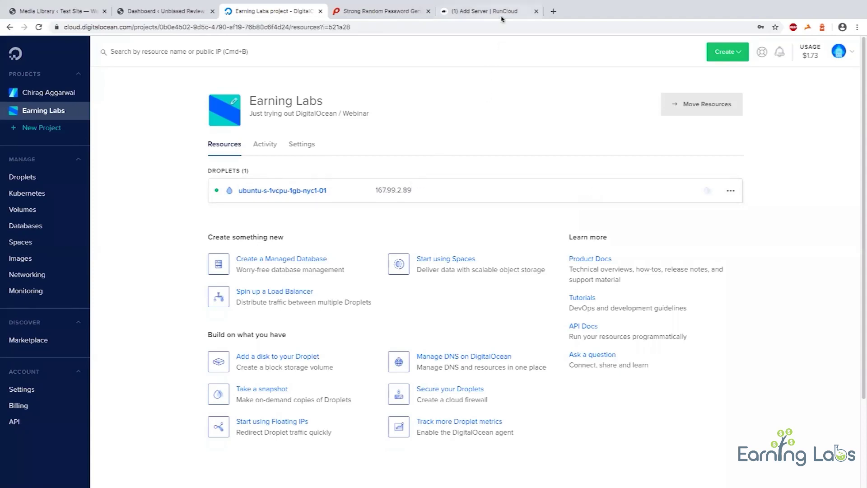
click(485, 11)
click(286, 366)
text(167.99.2.89)
click(287, 400)
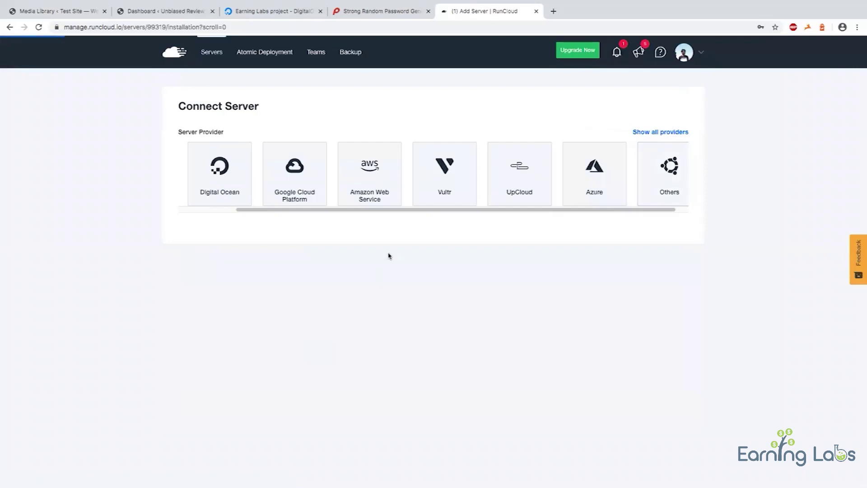
- Paste the current root password and start the RunCloud direct installation
click(384, 11)
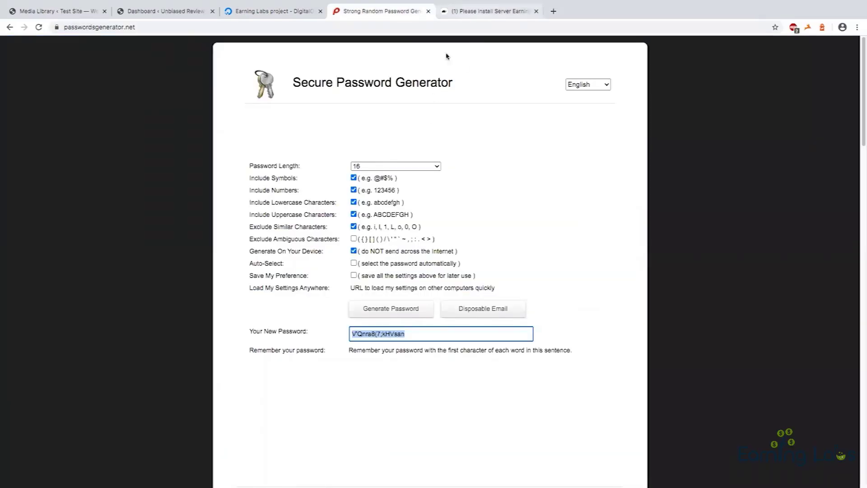
click(474, 12)
key(ctrl+v)
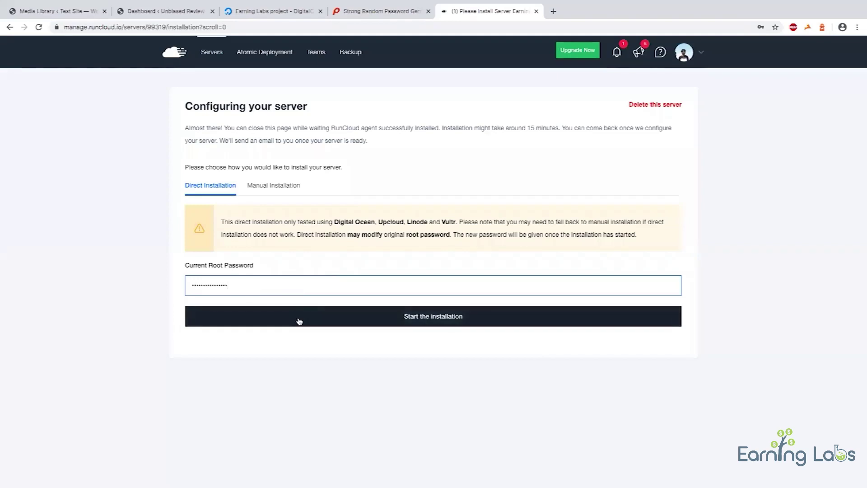
click(299, 321)
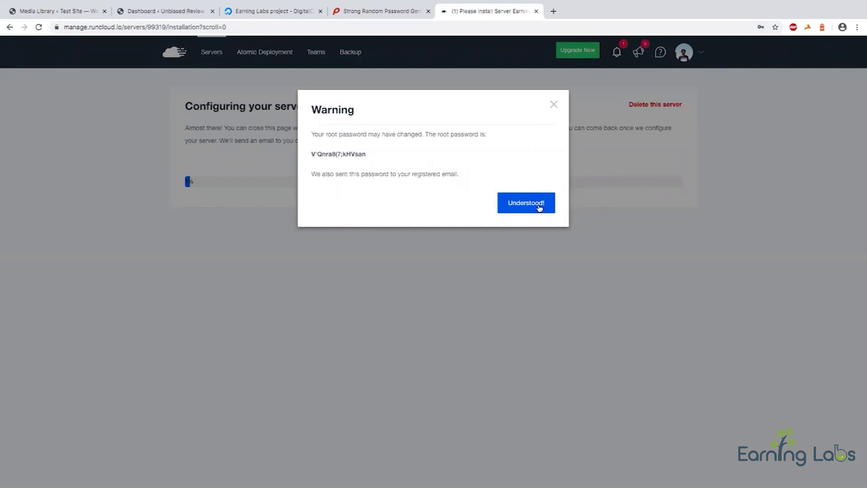
- Acknowledge the changed root password warning and go to the WordPress Media Library
click(539, 207)
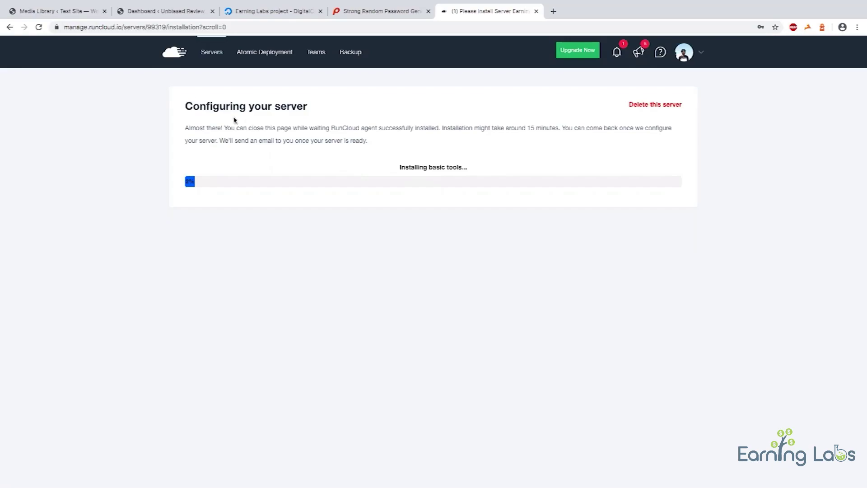
click(64, 12)
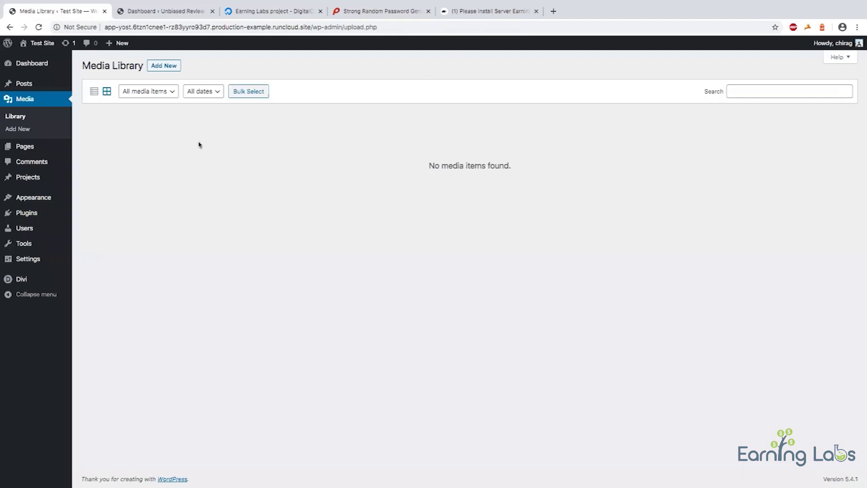
mouse_move(49, 278)
click(165, 11)
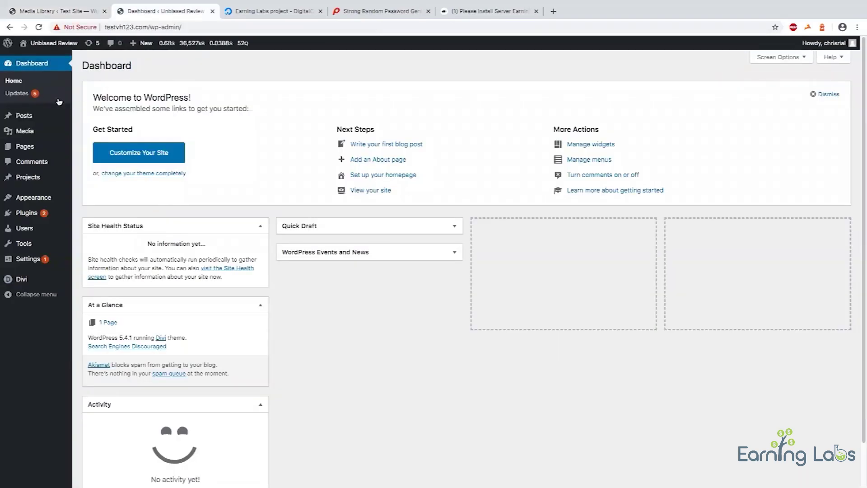
click(83, 144)
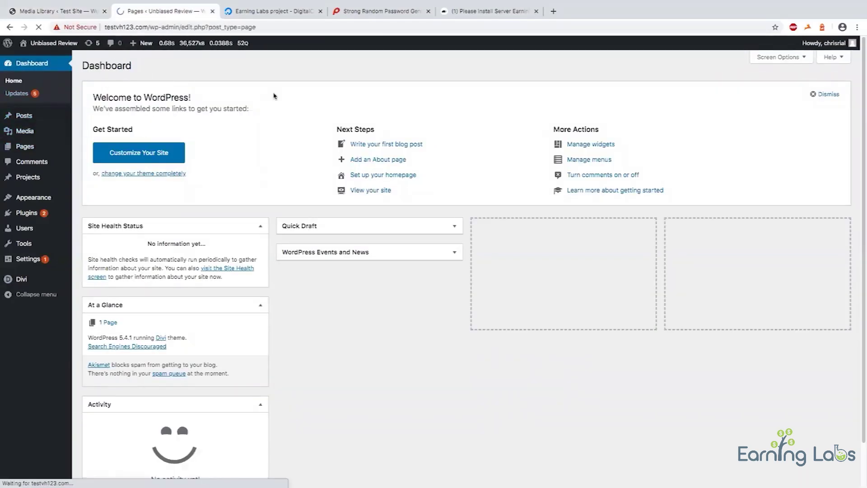
click(177, 143)
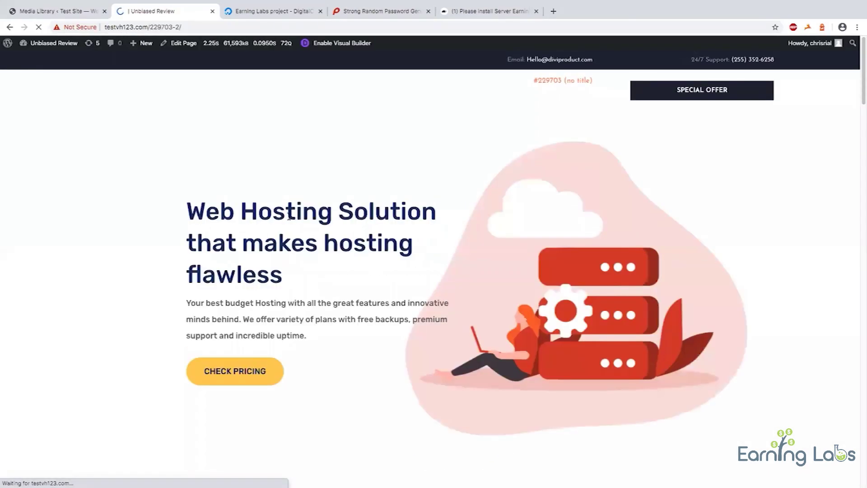
scroll(289, 216, down, 7)
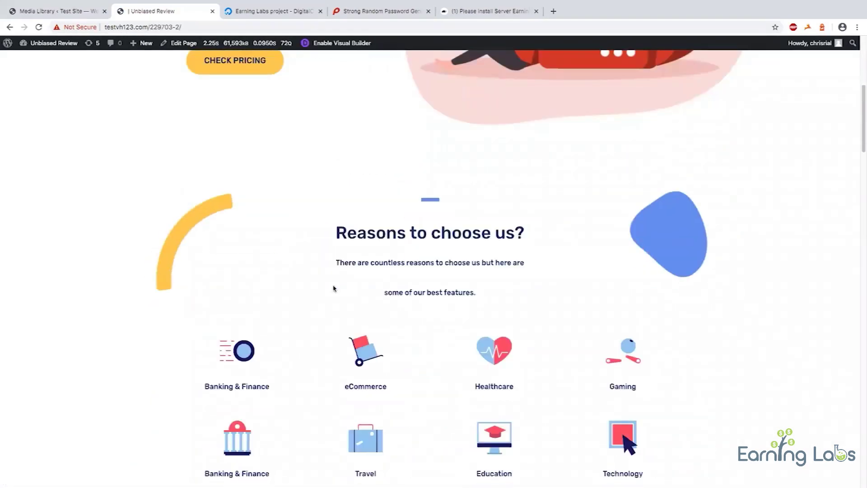
scroll(333, 282, down, 10)
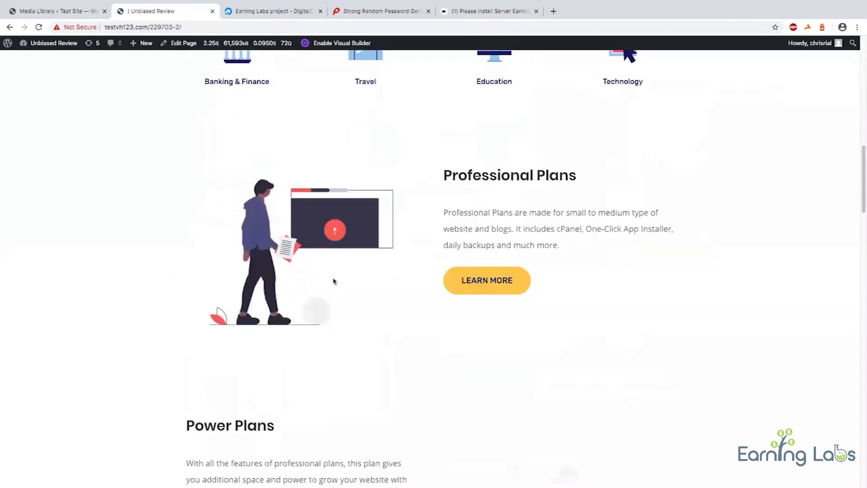
scroll(333, 282, down, 2)
scroll(333, 281, down, 7)
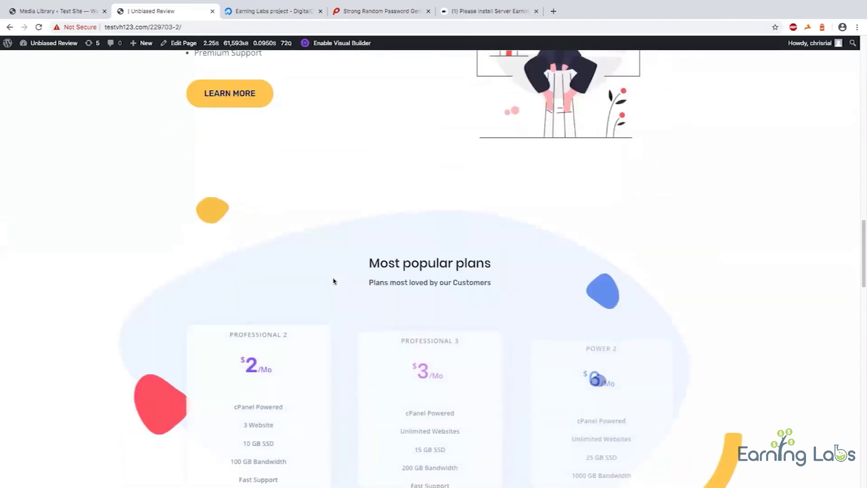
scroll(333, 280, down, 7)
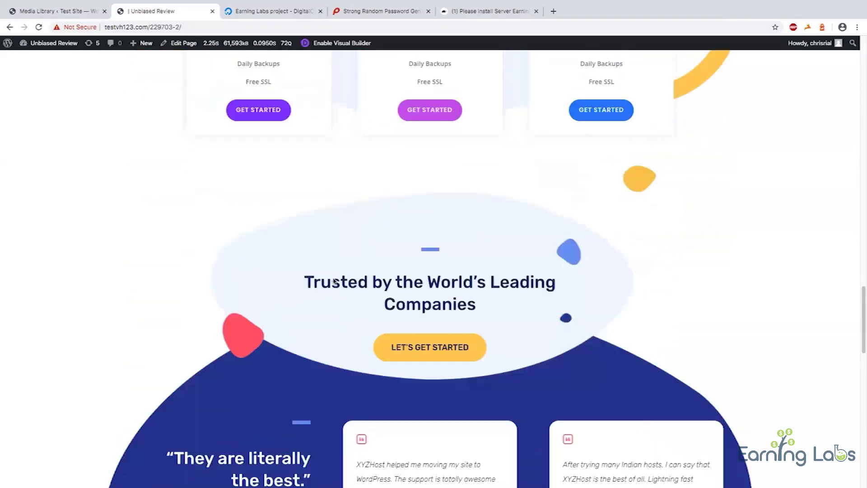
scroll(333, 281, down, 8)
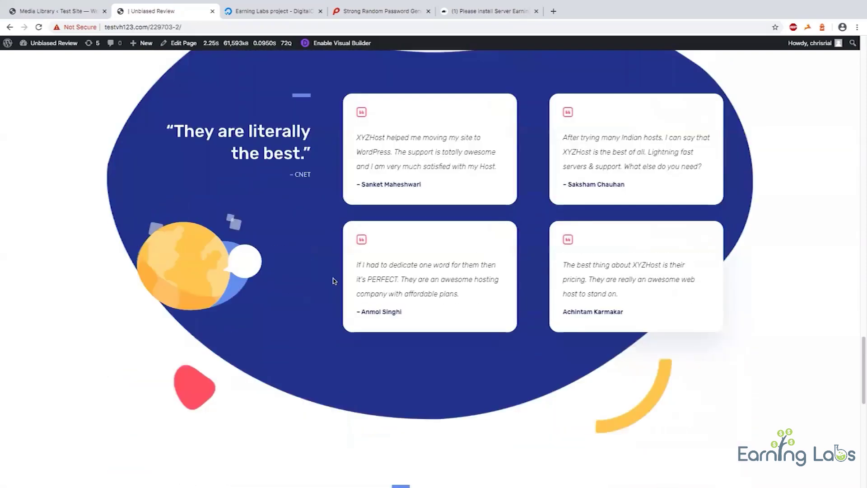
scroll(333, 281, down, 4)
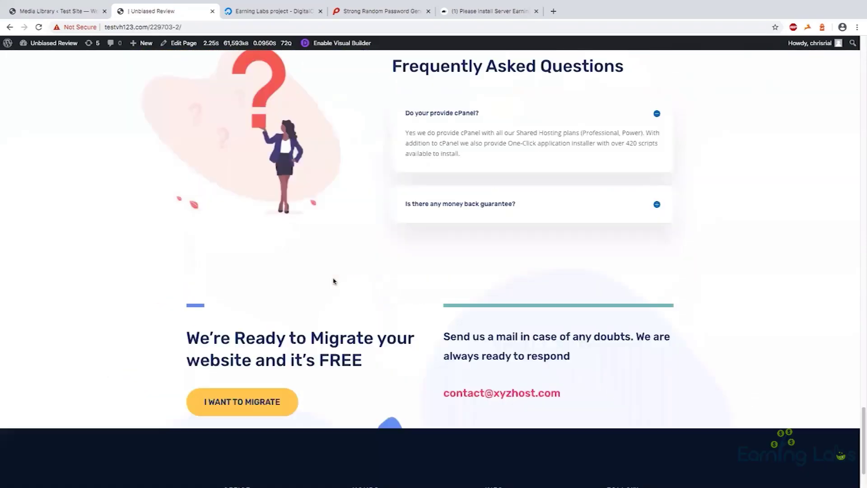
scroll(333, 277, up, 13)
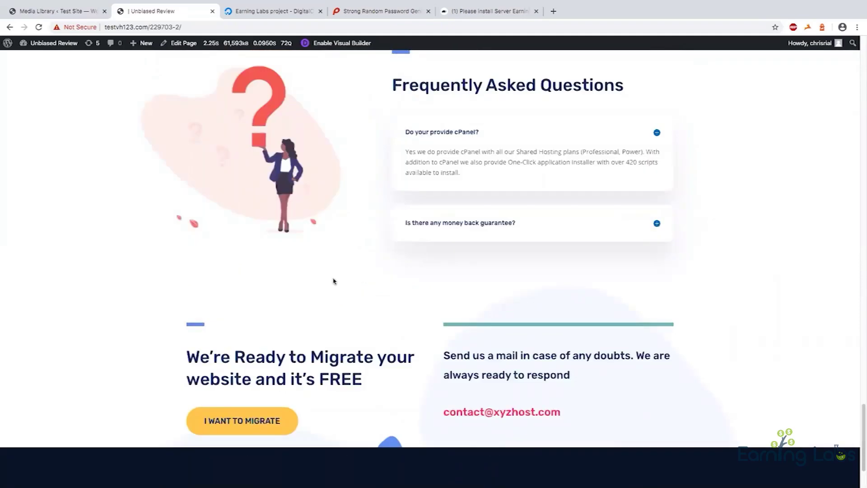
scroll(334, 281, up, 16)
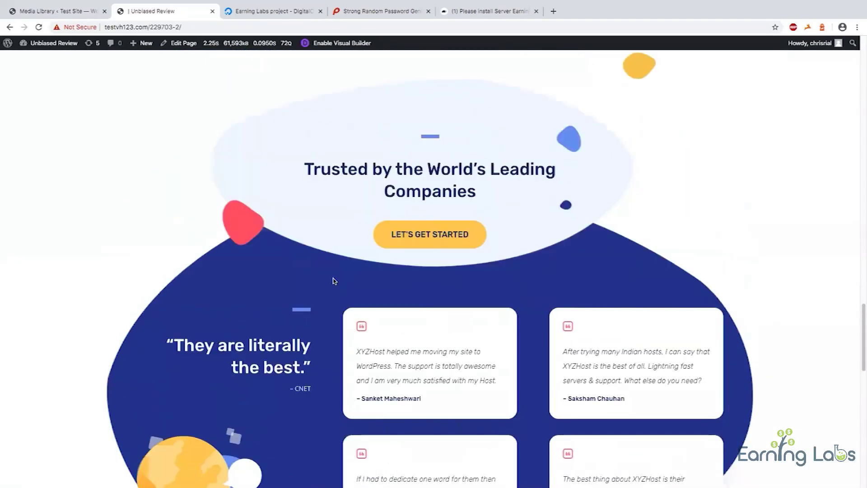
scroll(333, 281, up, 20)
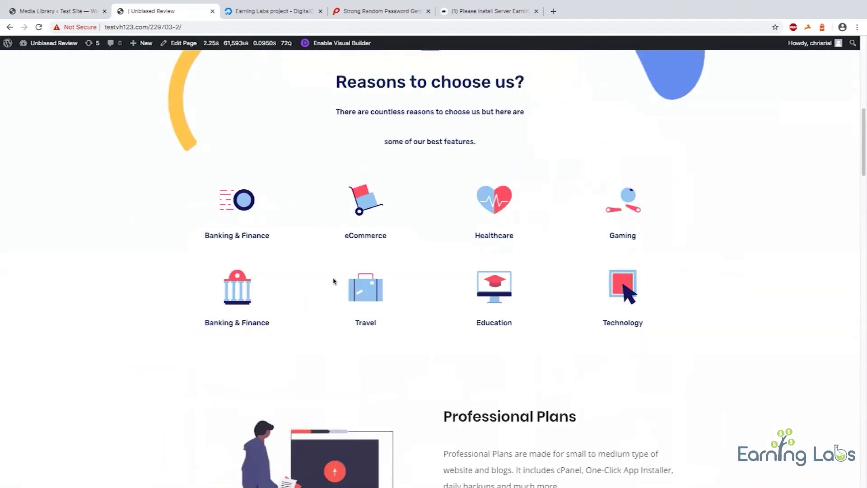
click(68, 11)
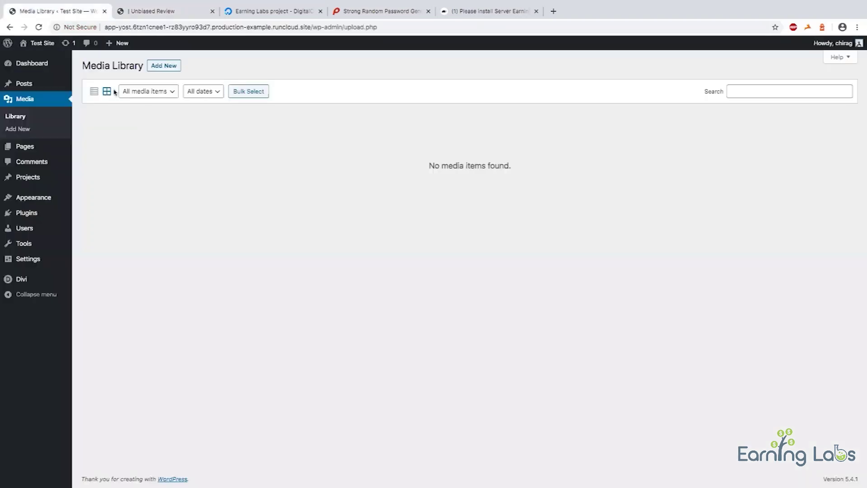
- Choose Pages > Add New in the WordPress admin sidebar
mouse_move(58, 285)
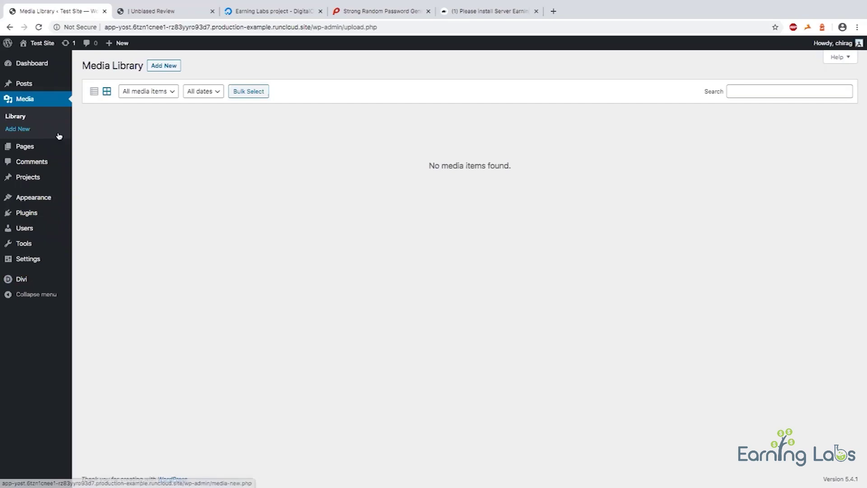
click(93, 161)
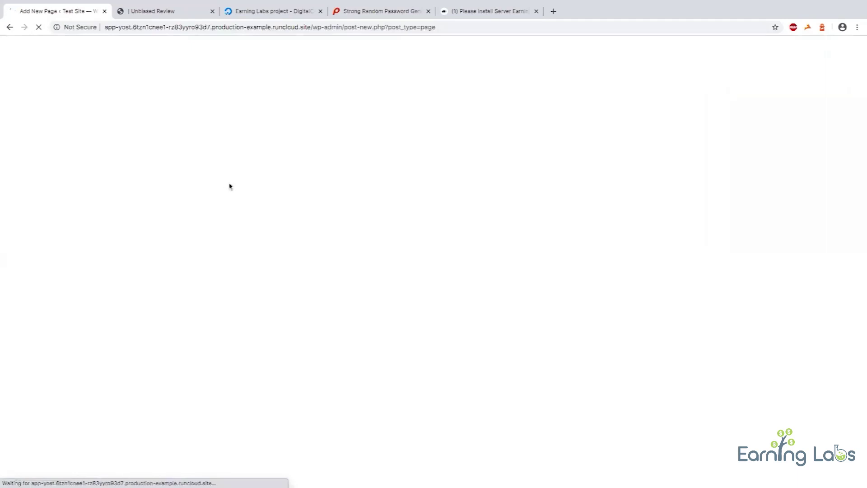
- Glance at the DigitalOcean project tab, then return to the new page editor
click(282, 11)
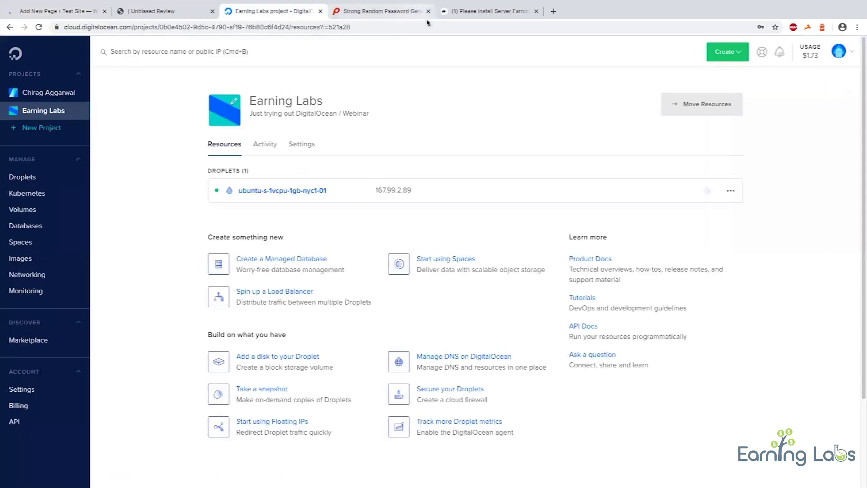
click(490, 11)
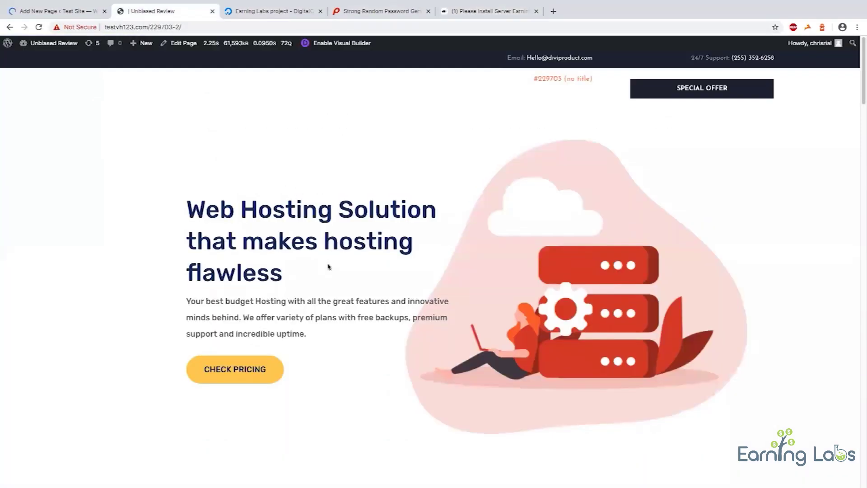
scroll(325, 271, down, 10)
scroll(324, 270, down, 12)
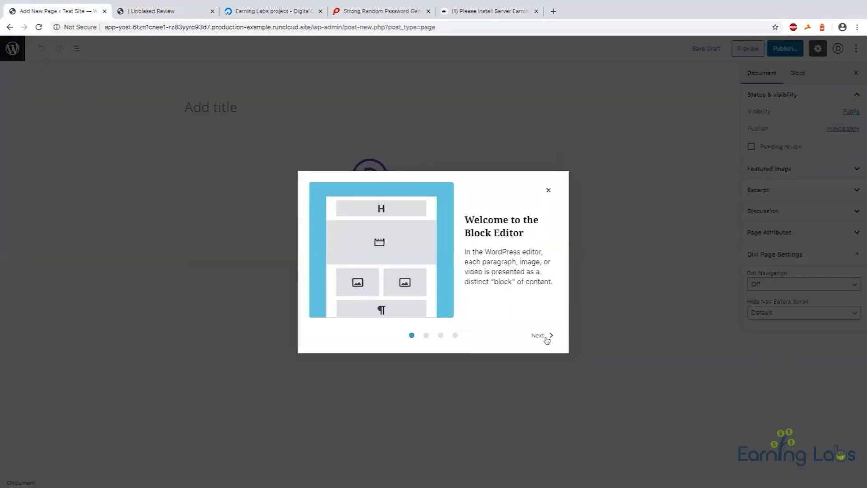
- Dismiss the editor welcome guide and edit the page with Divi Builder
click(544, 335)
click(544, 335)
click(544, 336)
click(344, 239)
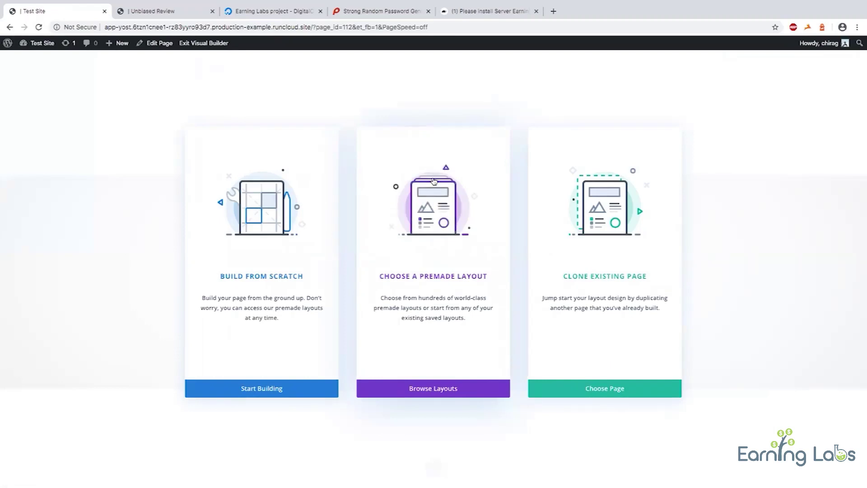
- Check the RunCloud server installation progress while the Divi visual builder loads
click(471, 16)
- Search the premade layout library for 'interp'
click(454, 390)
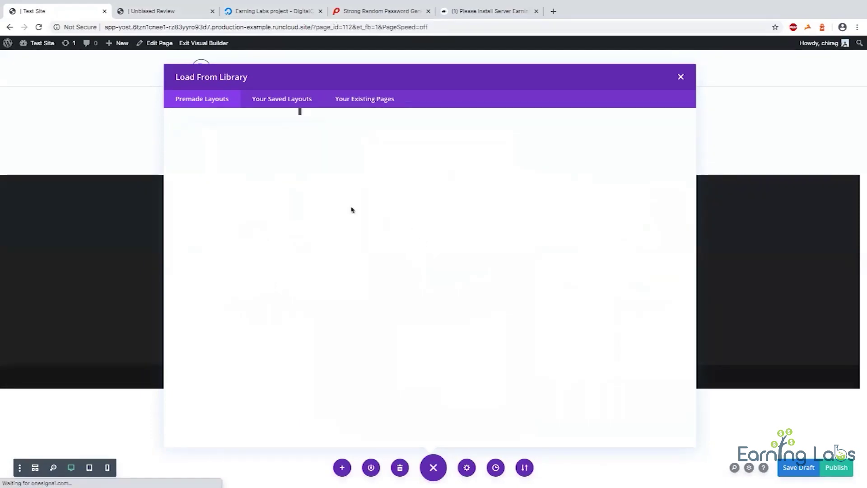
click(221, 169)
text(inter)
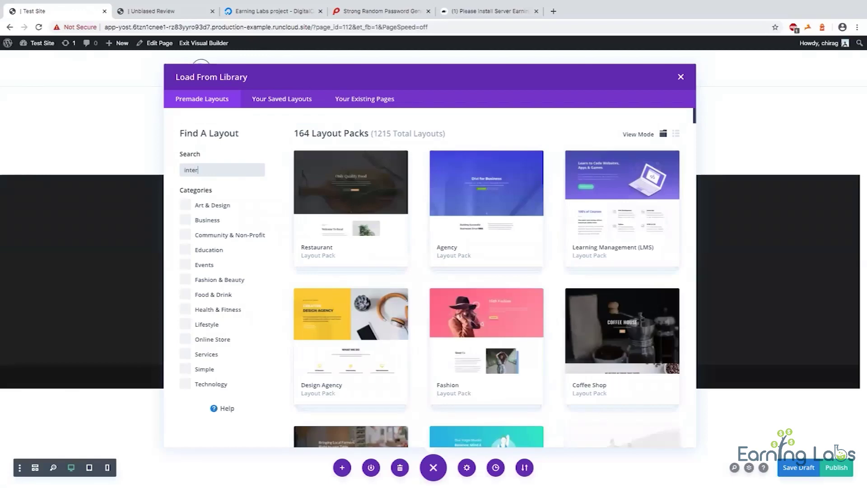
text(p)
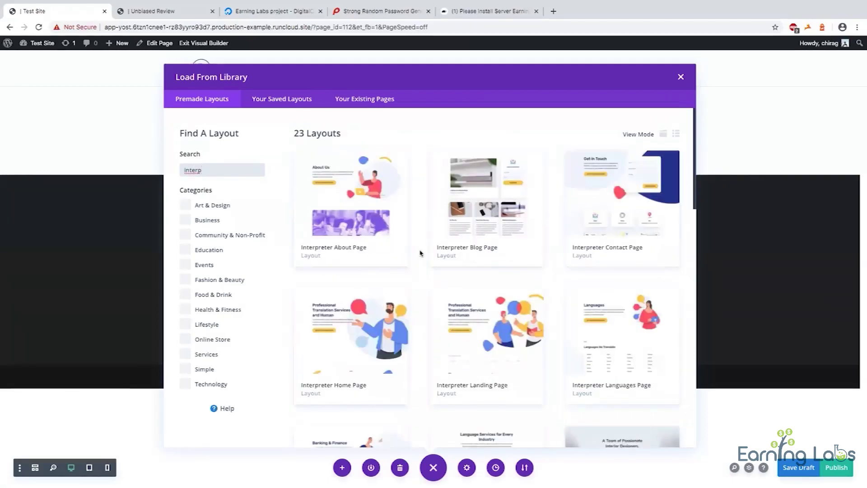
scroll(407, 262, down, 1)
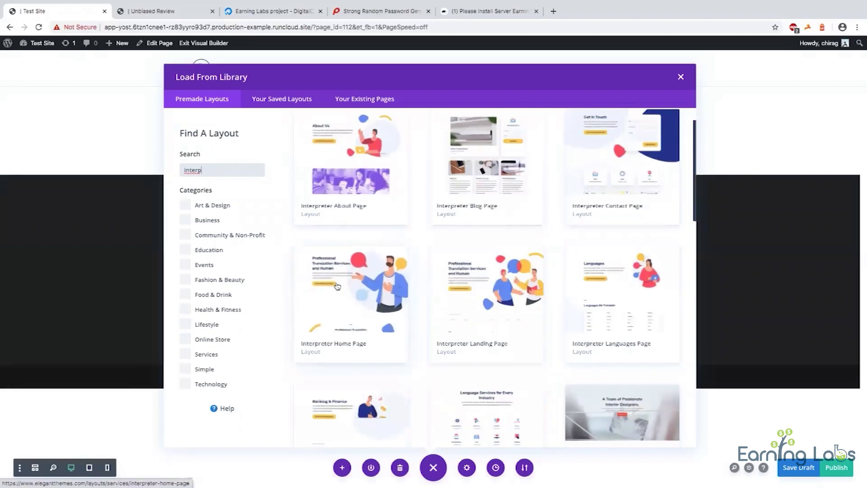
scroll(337, 286, up, 1)
- Apply the Interpreter Home Page layout and check RunCloud's server setup progress
click(336, 286)
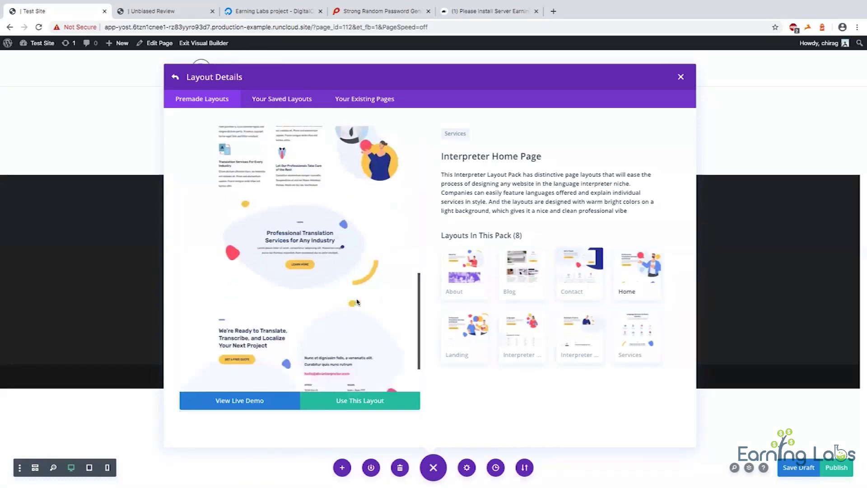
click(347, 409)
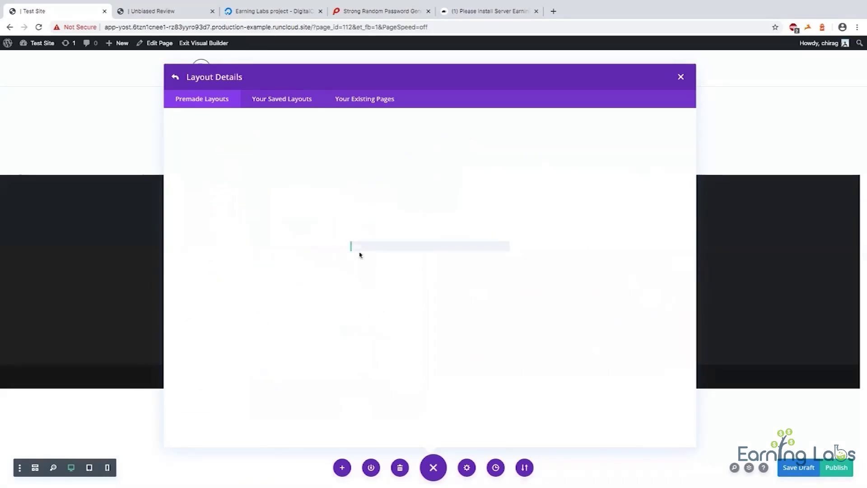
click(494, 11)
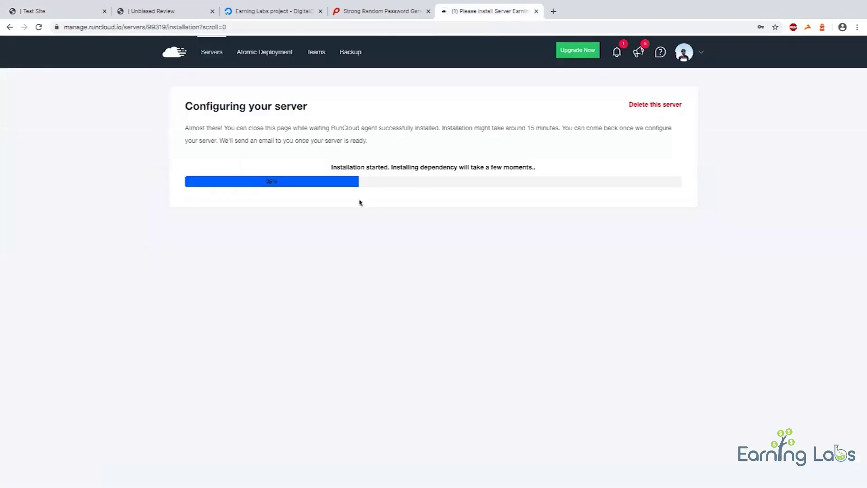
- Go back to the Test Site builder, now showing the loaded Interpreter Home Page layout
click(66, 14)
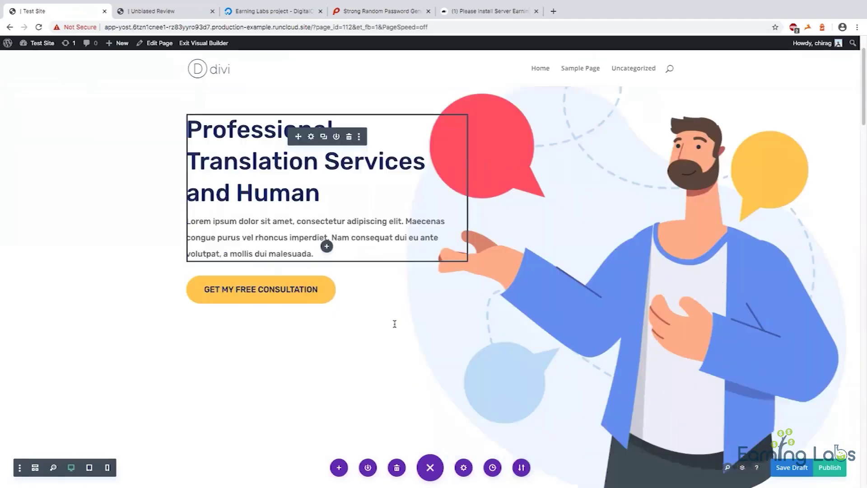
scroll(395, 323, down, 15)
scroll(395, 323, up, 15)
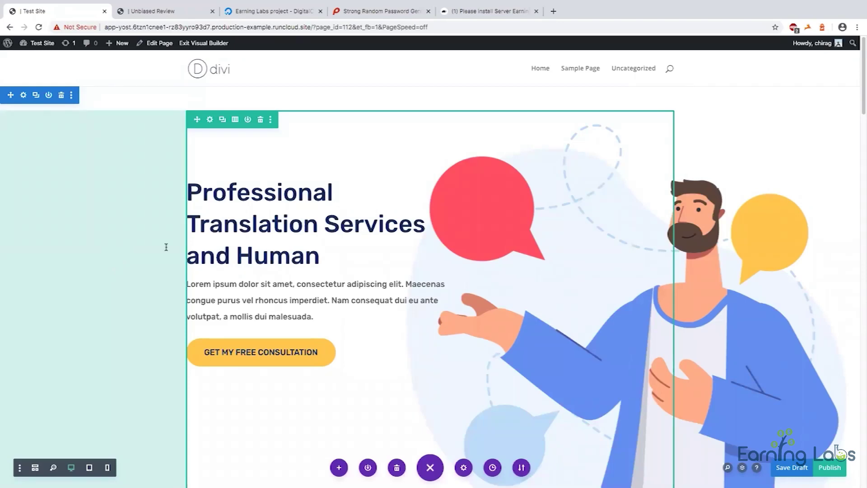
- Paste the hosting headline and description into the hero and relabel its button 'Check Pricing'
click(309, 197)
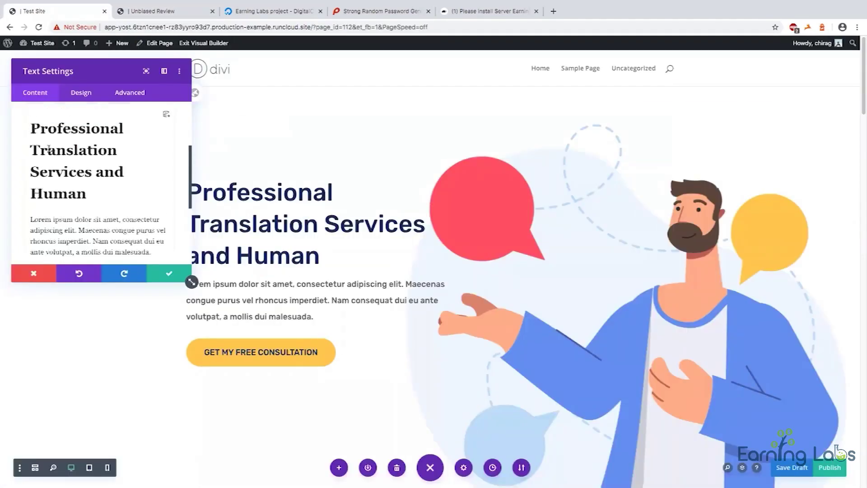
text(Web Hosting Solution that makes hosting flawless)
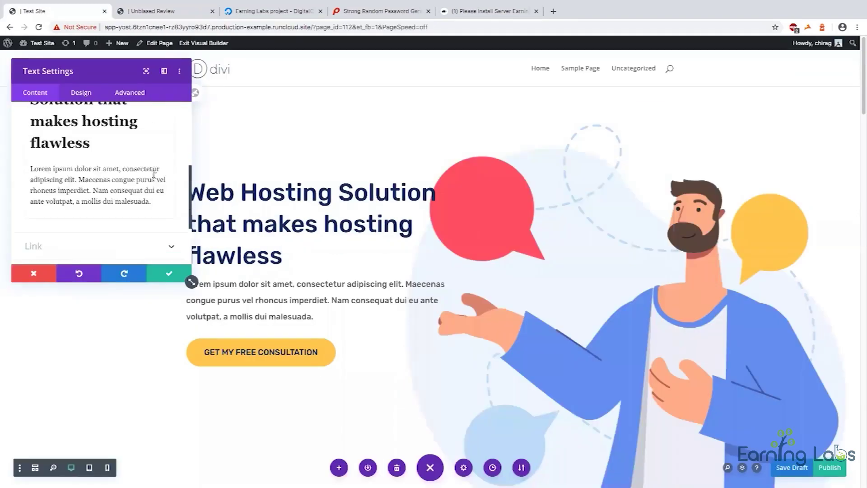
text(Your best budget Hosting with all the great features and innovative minds behind. We offer variety of plans with free backups, premium support and incredible uptime.)
click(169, 273)
click(300, 360)
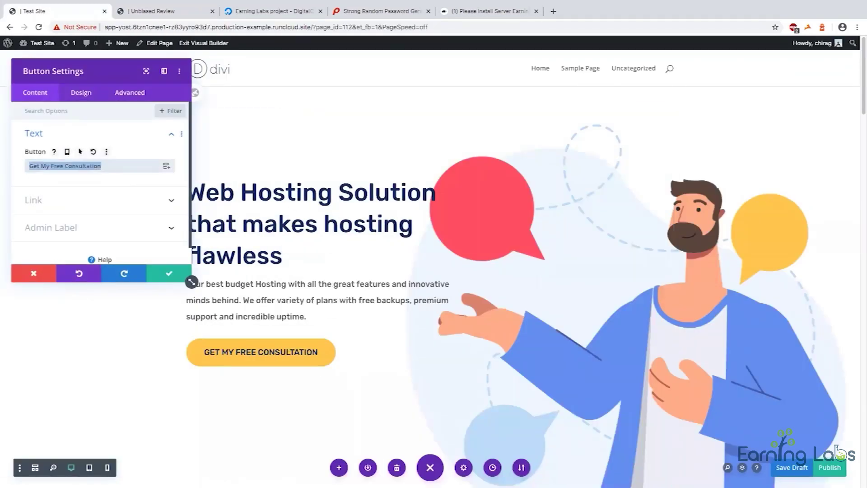
text(Check Pricing)
click(163, 272)
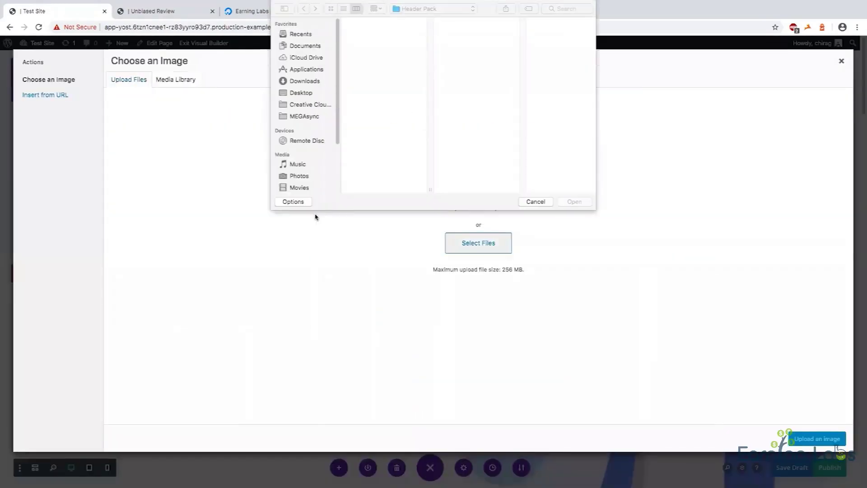
- Replace the hero illustration with the uploaded data_organization_monochromatic.png
click(388, 31)
click(575, 201)
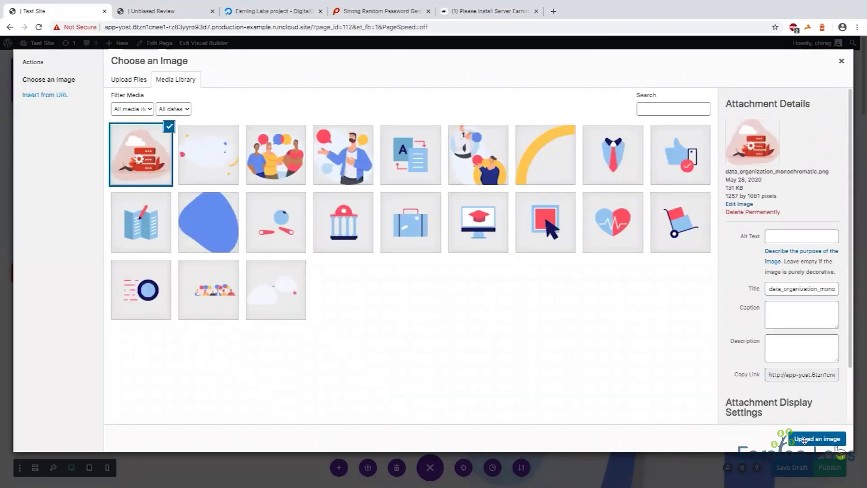
click(818, 438)
click(72, 95)
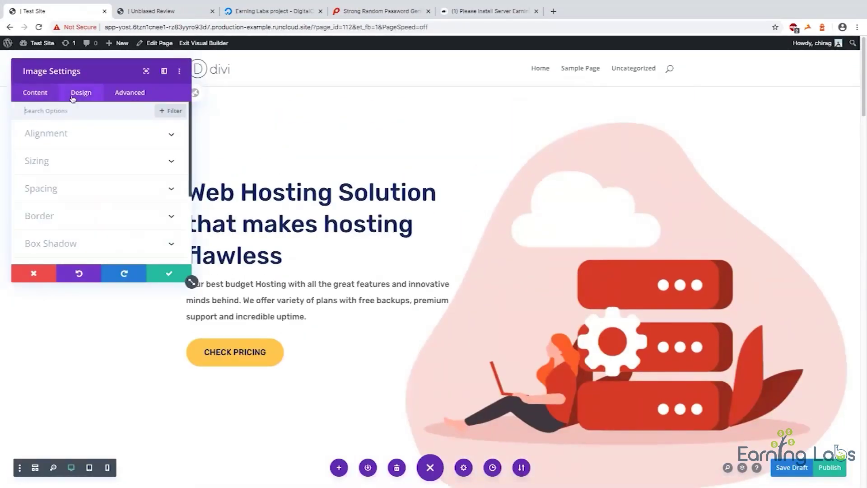
- Turn on Force Fullwidth in the hero image's Sizing options
click(45, 161)
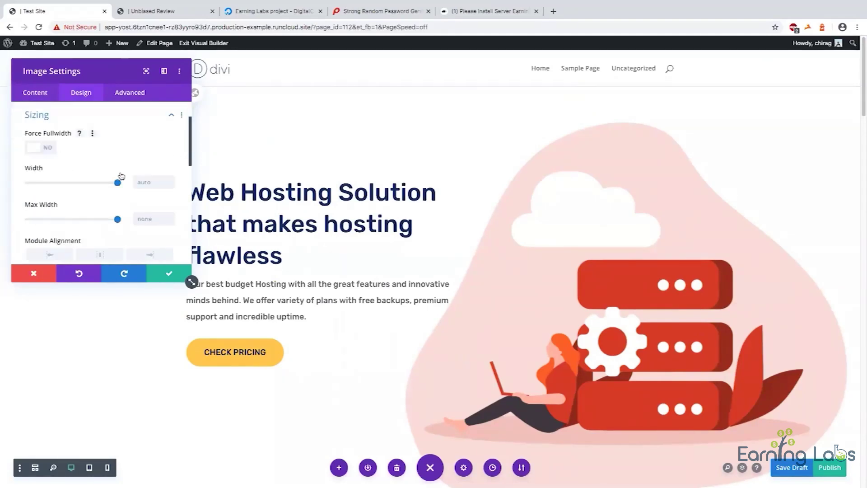
click(45, 147)
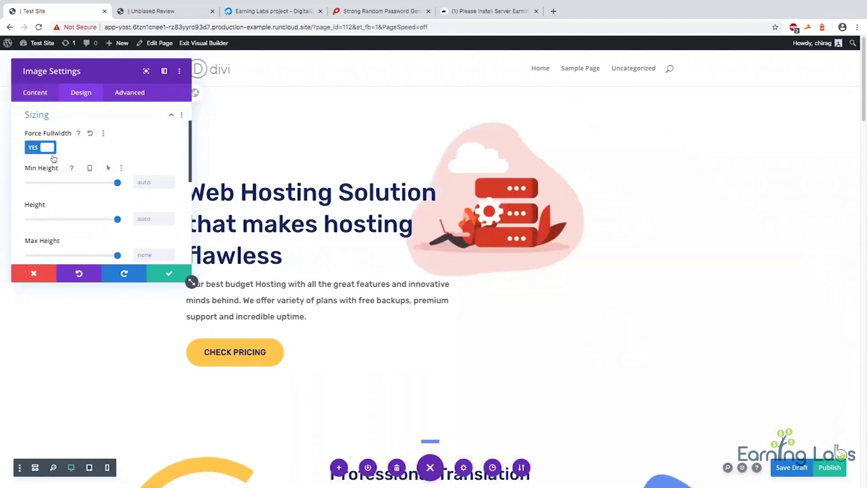
click(45, 147)
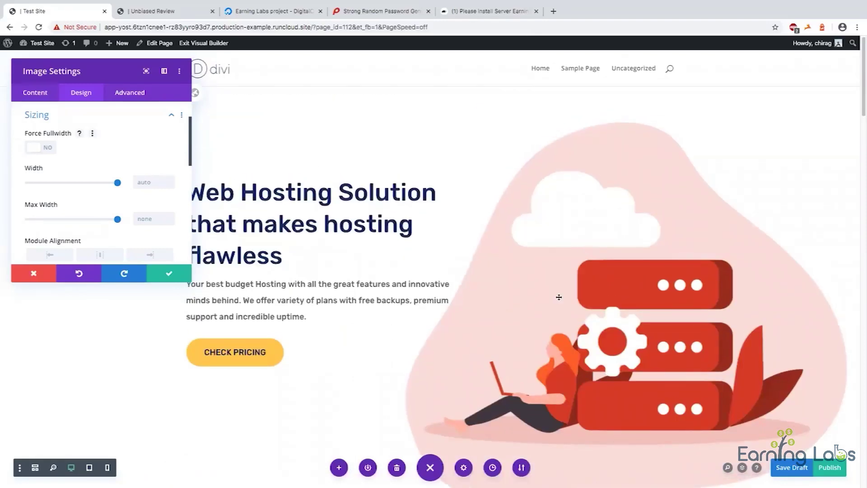
scroll(517, 315, down, 1)
scroll(518, 312, up, 1)
scroll(519, 312, down, 1)
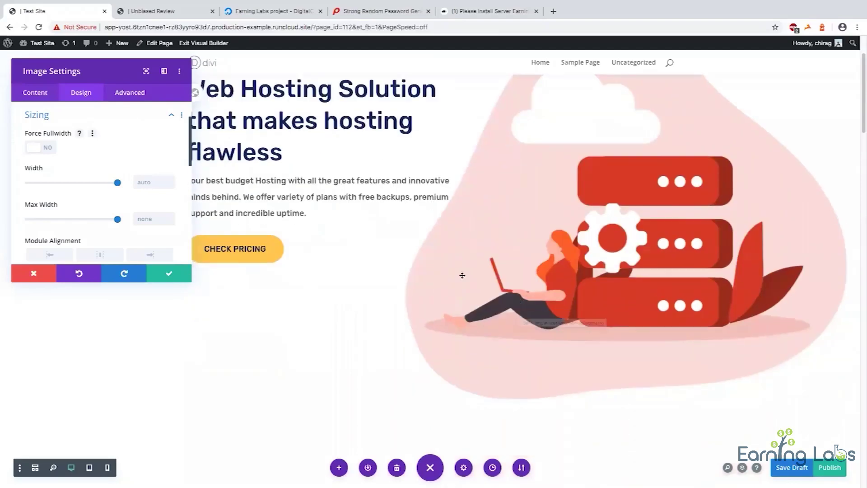
scroll(343, 232, up, 1)
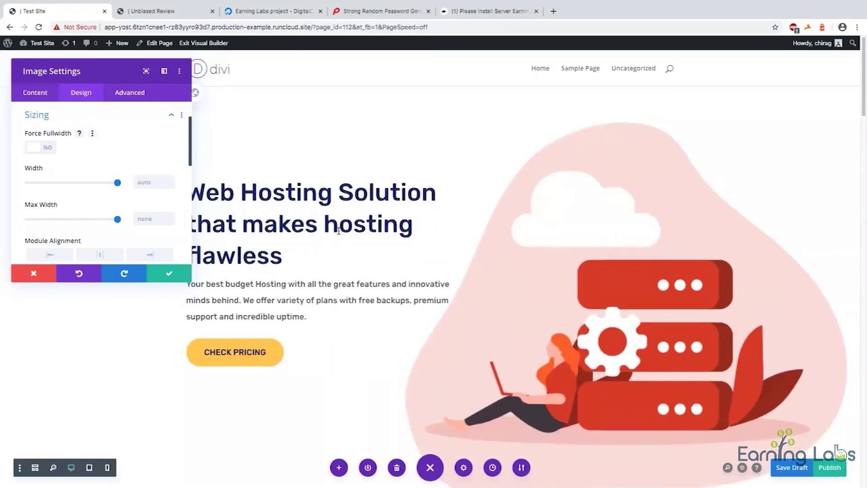
click(47, 147)
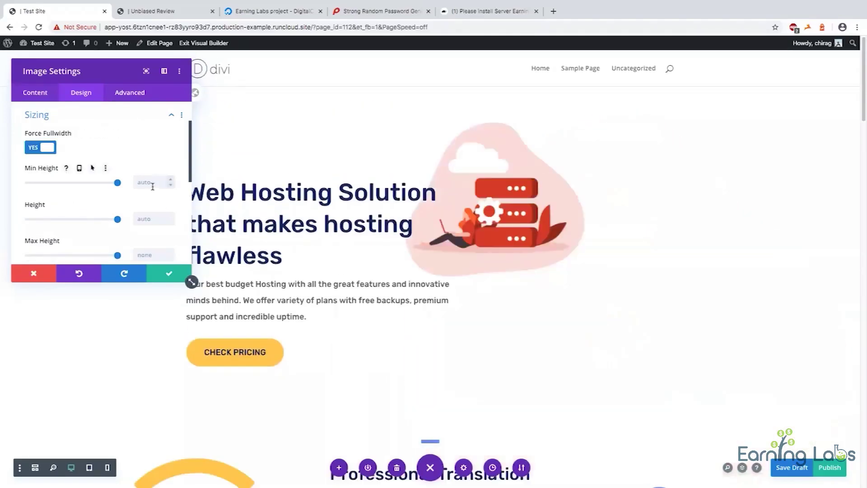
- Enable per-device Min Height and set the desktop minimum height to 190%
click(80, 168)
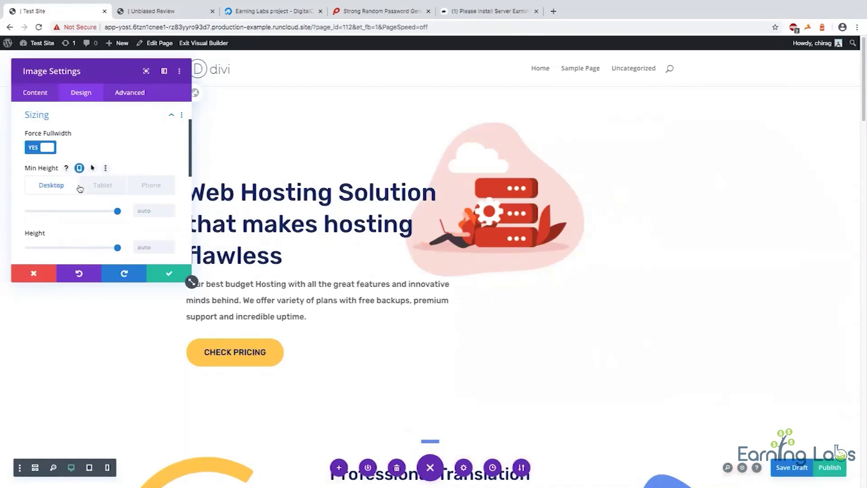
click(149, 189)
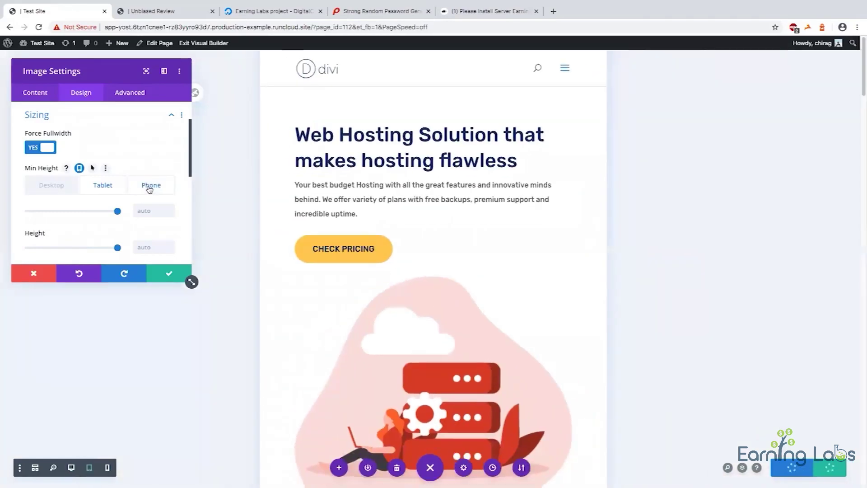
click(108, 185)
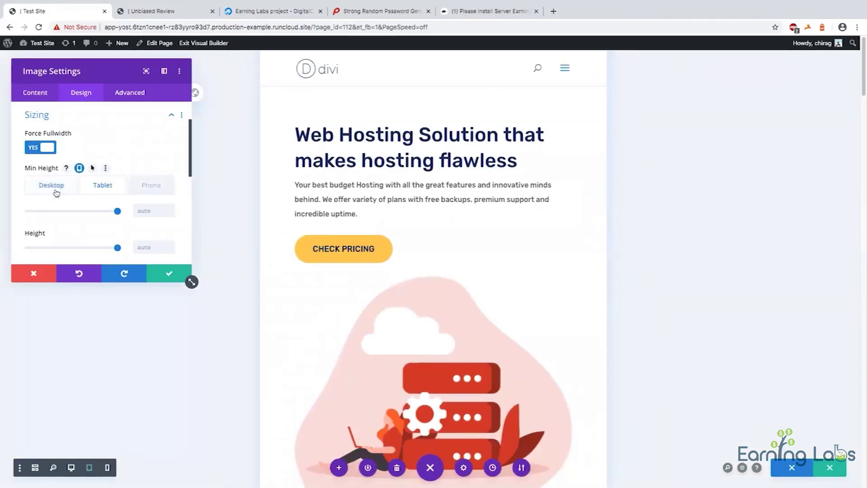
click(150, 185)
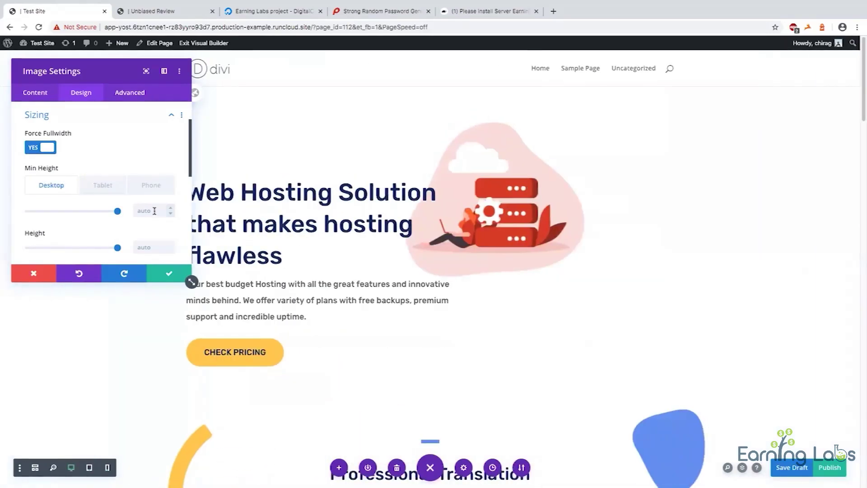
click(153, 211)
text(190px)
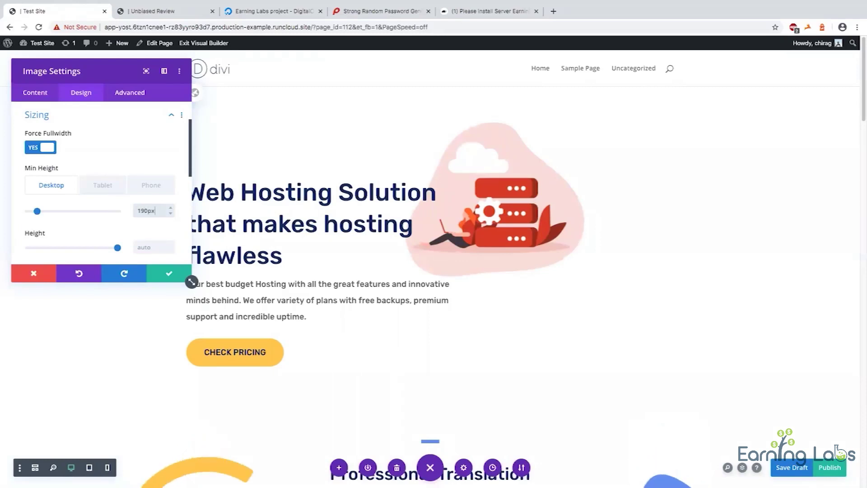
text(%)
key(Left)
key(BackSpace)
key(BackSpace)
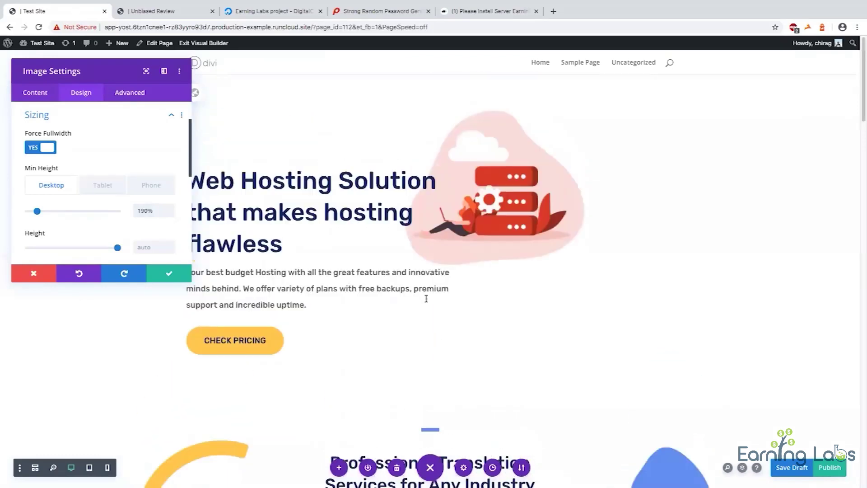
- Switch Force Fullwidth off, give the image a 190% desktop width, and save the draft
click(40, 149)
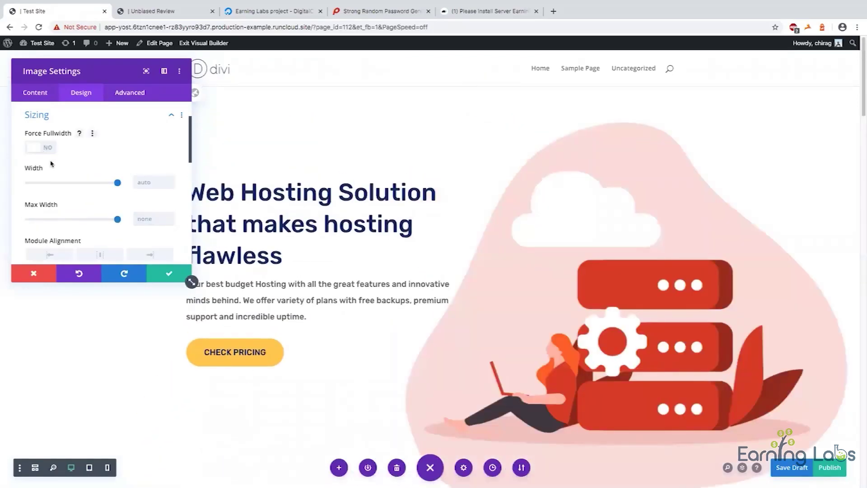
click(51, 168)
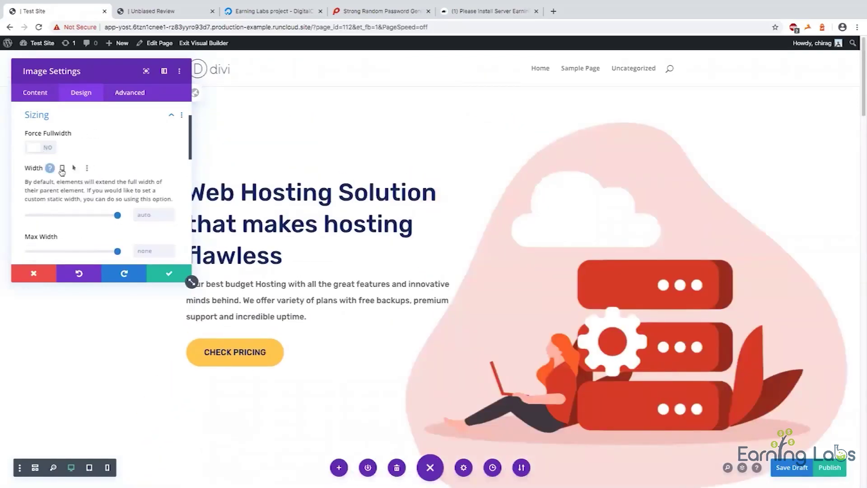
click(63, 168)
scroll(104, 186, down, 1)
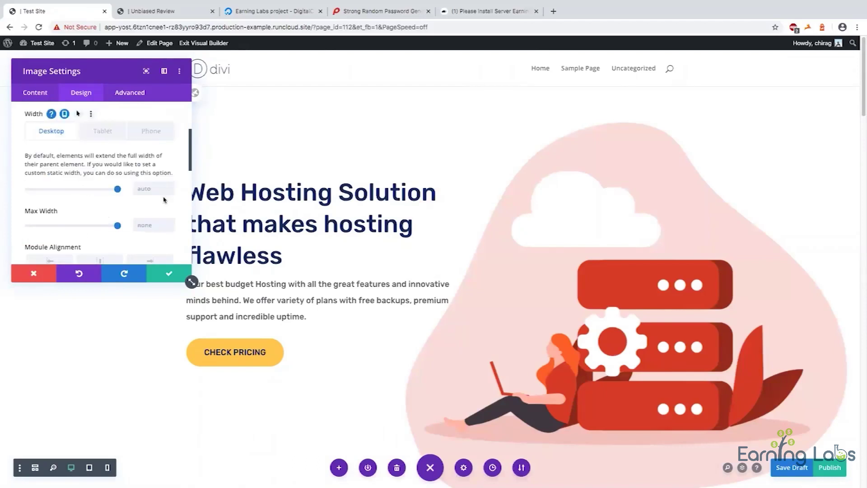
click(161, 188)
text(190px)
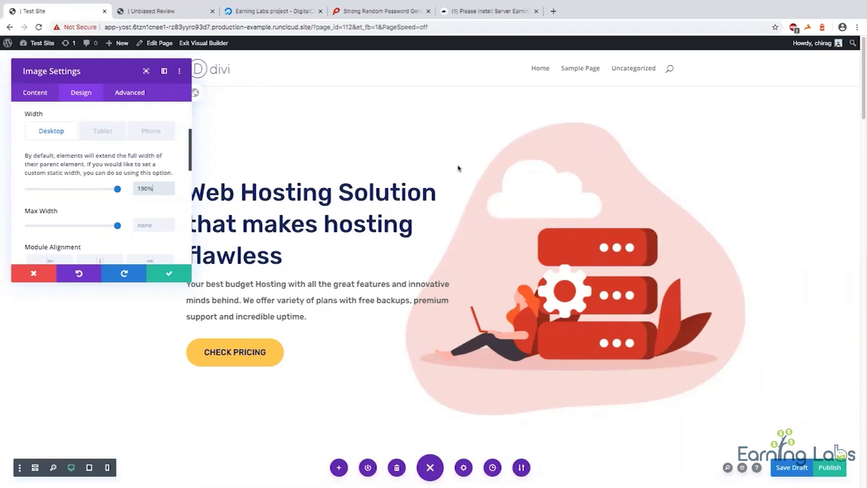
key(ctrl+s)
- Set the hero image's tablet width to 100 and close the Image Settings panel
click(103, 130)
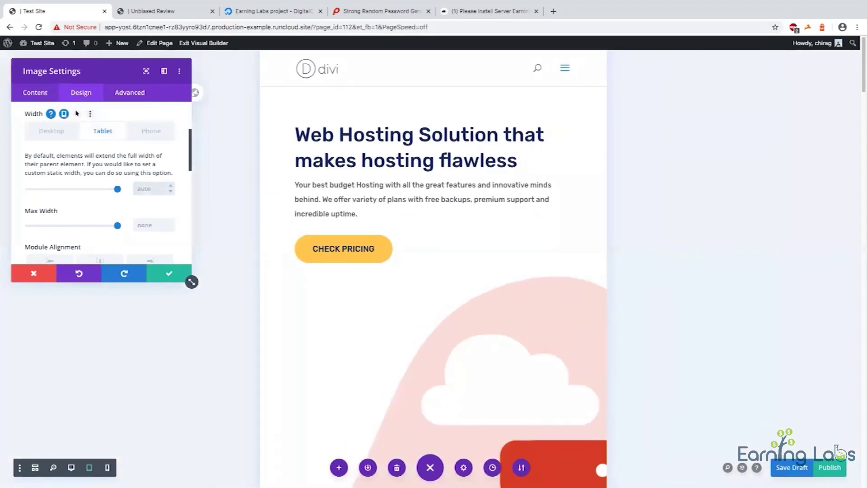
double_click(151, 188)
text(100)
click(44, 131)
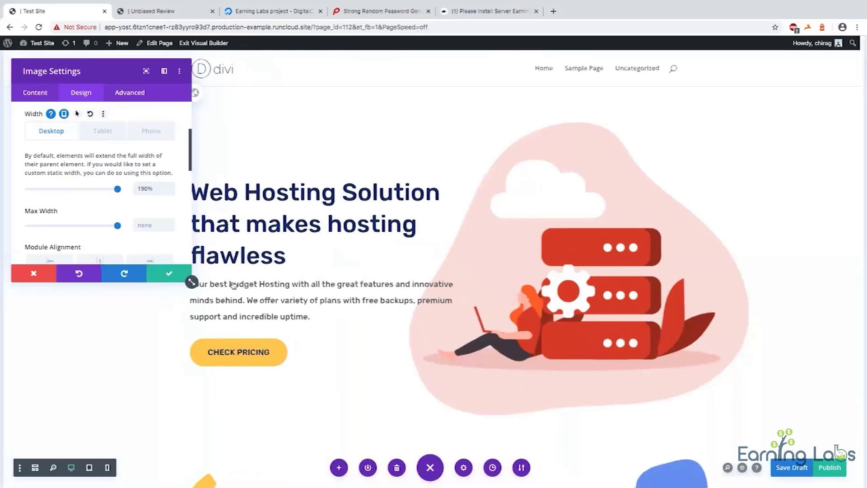
click(169, 273)
scroll(406, 248, down, 15)
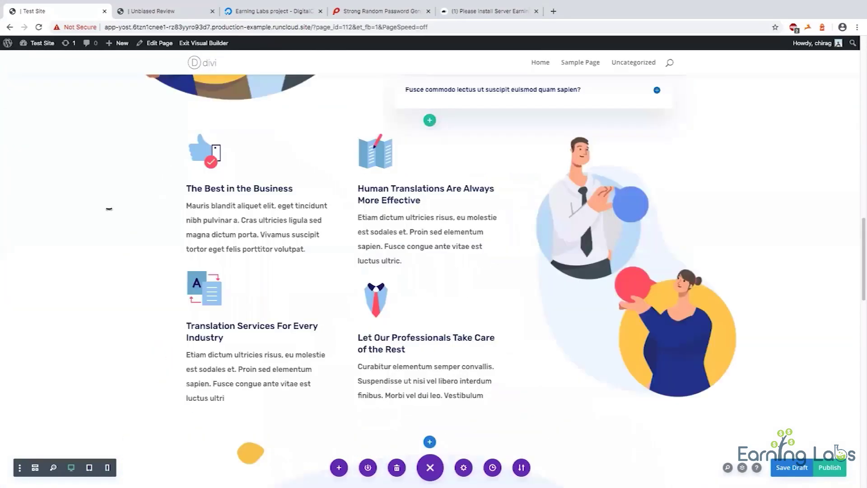
click(258, 204)
scroll(286, 227, down, 4)
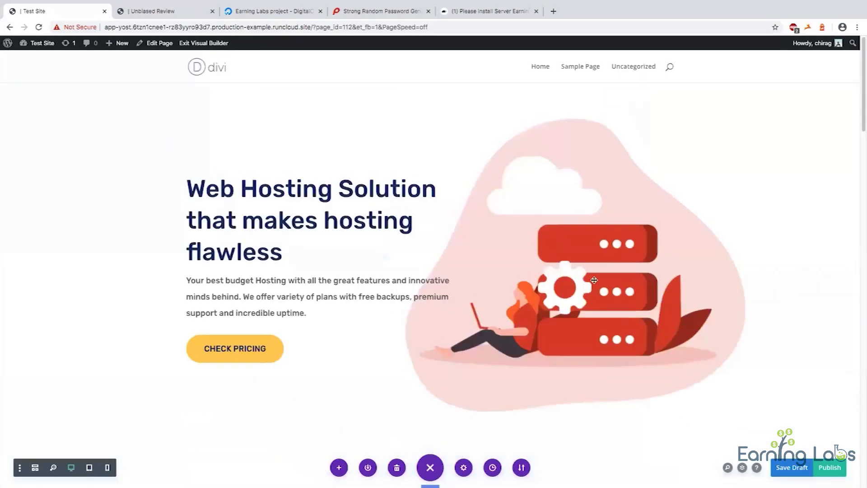
- Lock the hero section using the section toolbar's more-options menu
scroll(594, 280, down, 4)
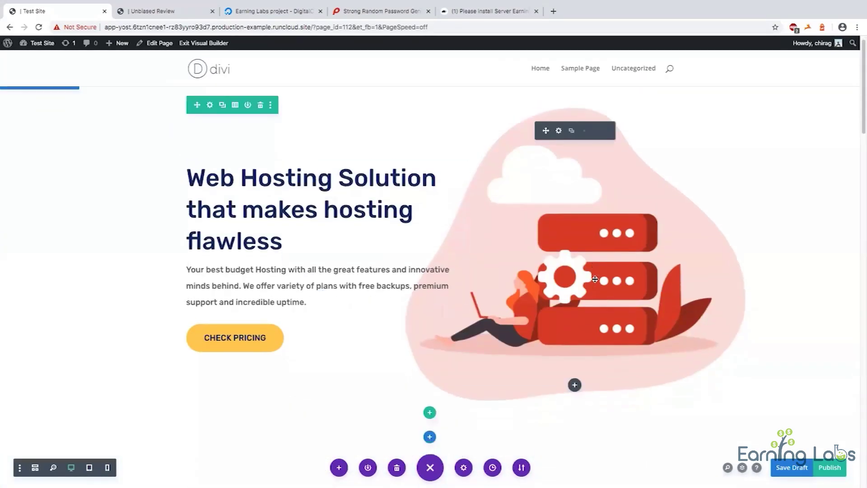
scroll(55, 101, up, 5)
mouse_move(56, 97)
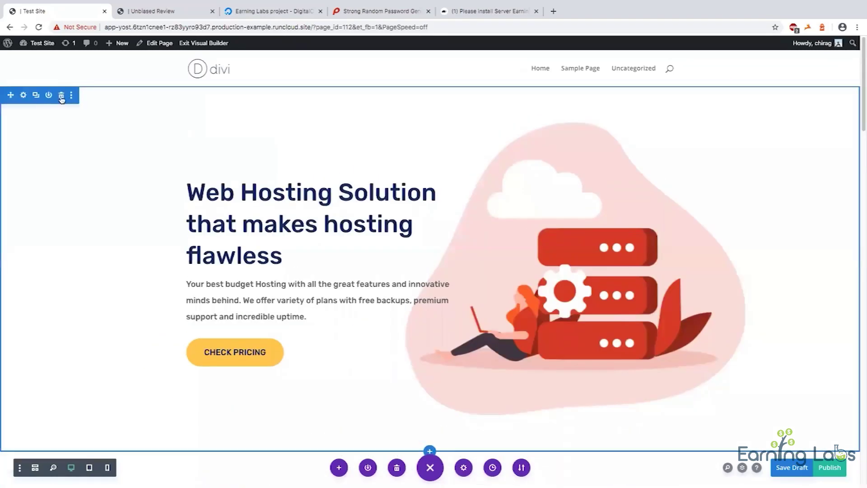
click(71, 97)
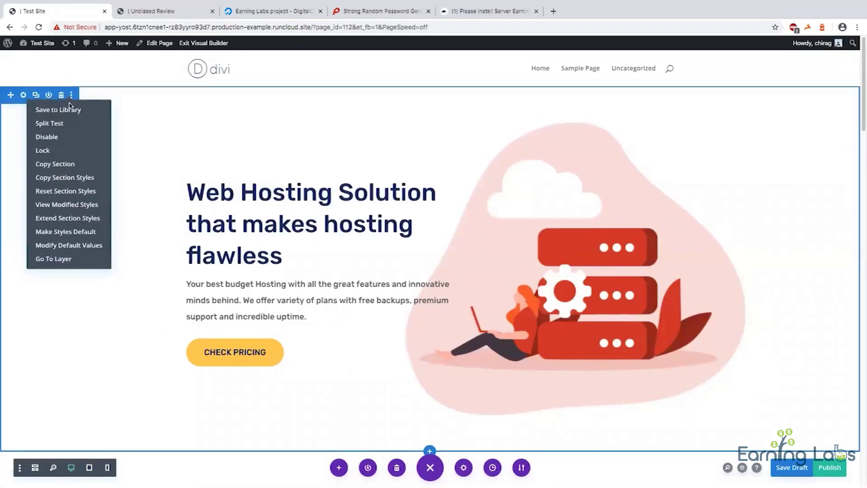
click(65, 152)
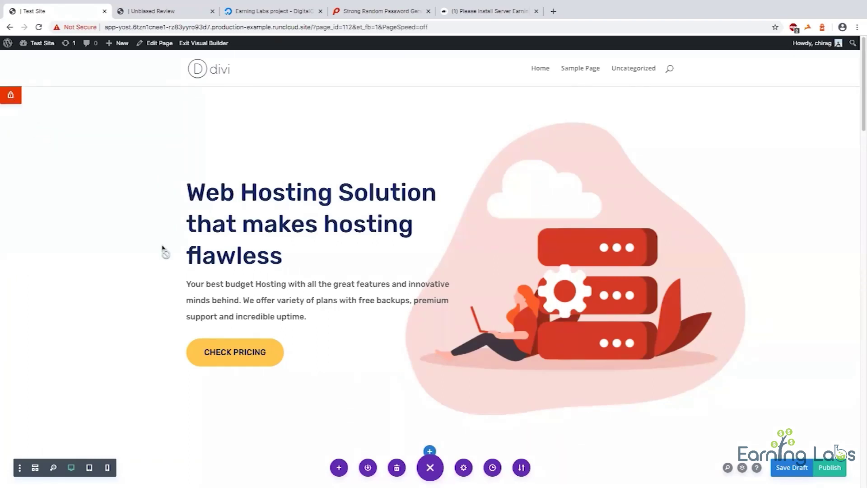
scroll(271, 247, down, 2)
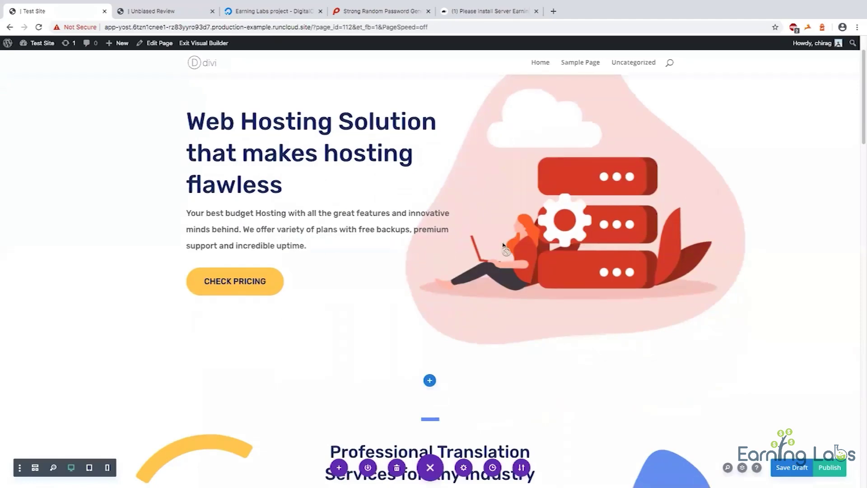
scroll(502, 245, up, 2)
scroll(502, 246, down, 5)
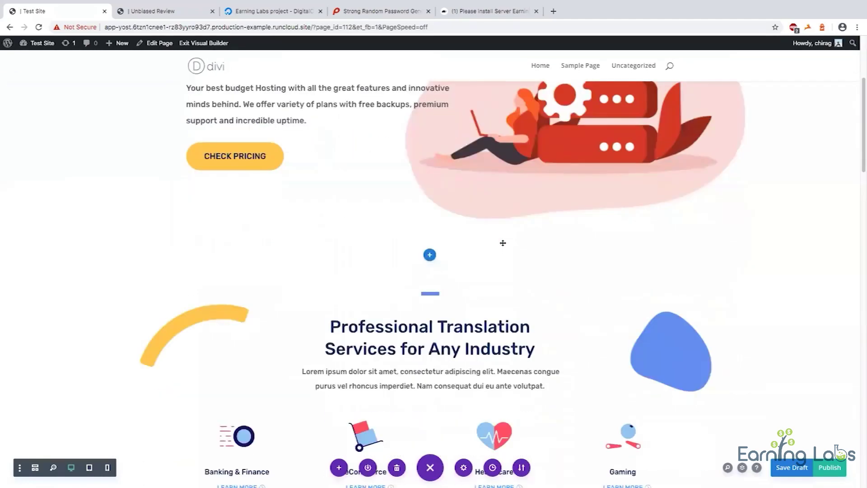
scroll(502, 244, down, 15)
scroll(71, 168, up, 3)
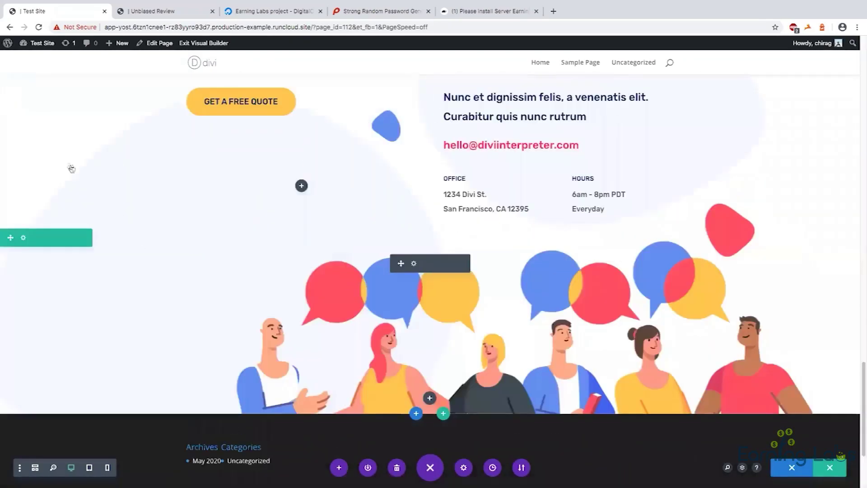
scroll(132, 291, down, 2)
scroll(126, 291, up, 12)
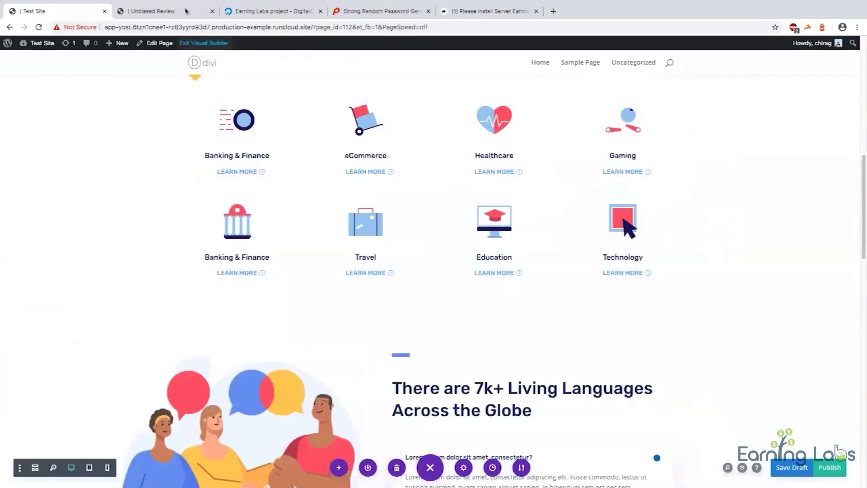
click(185, 11)
scroll(312, 255, down, 15)
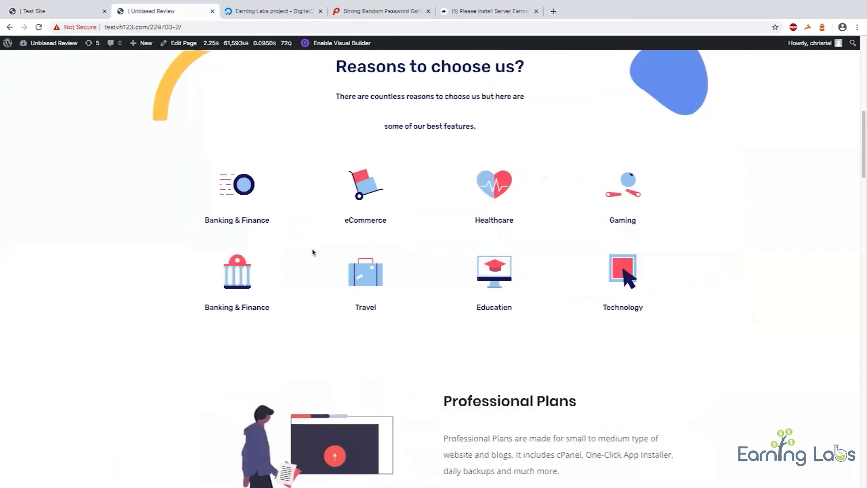
scroll(334, 342, up, 4)
scroll(333, 343, down, 14)
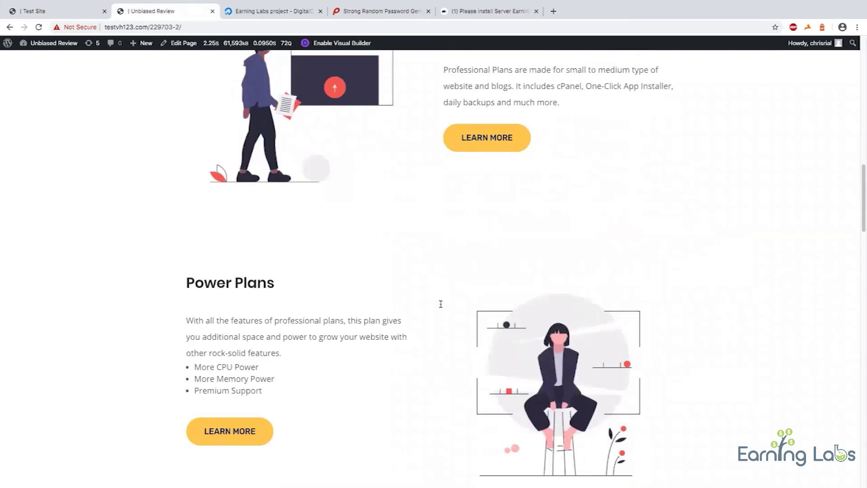
scroll(406, 322, down, 15)
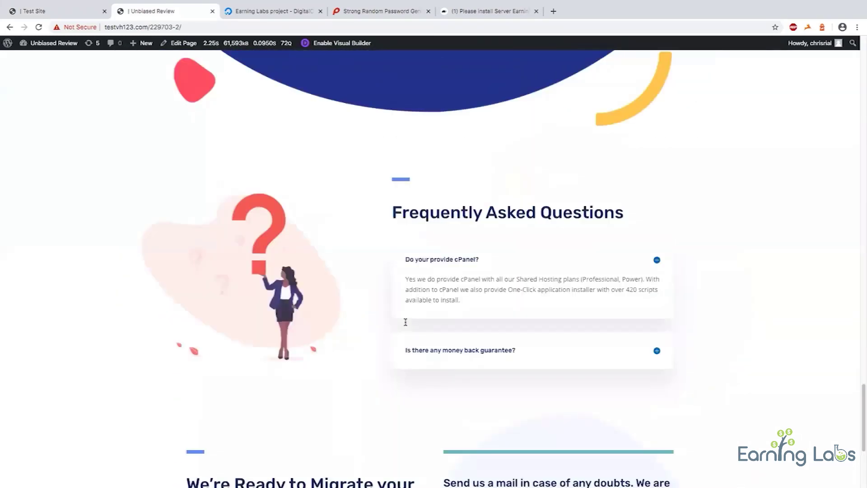
scroll(405, 324, down, 5)
scroll(394, 329, up, 20)
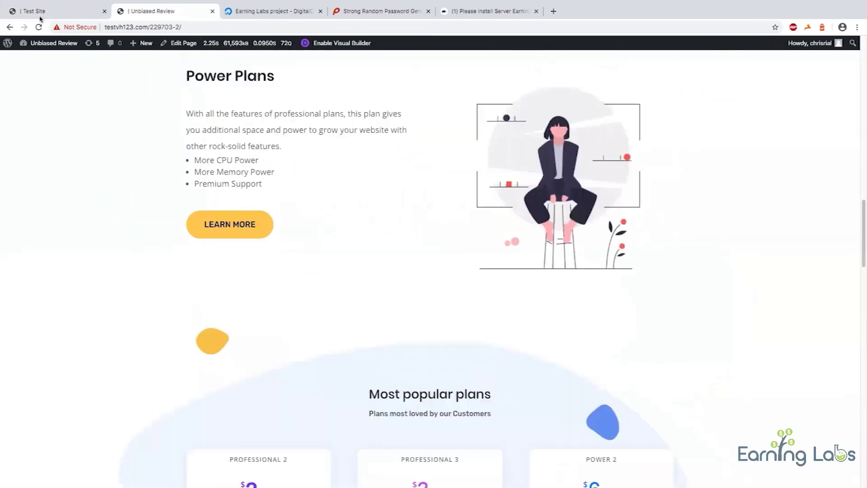
click(41, 17)
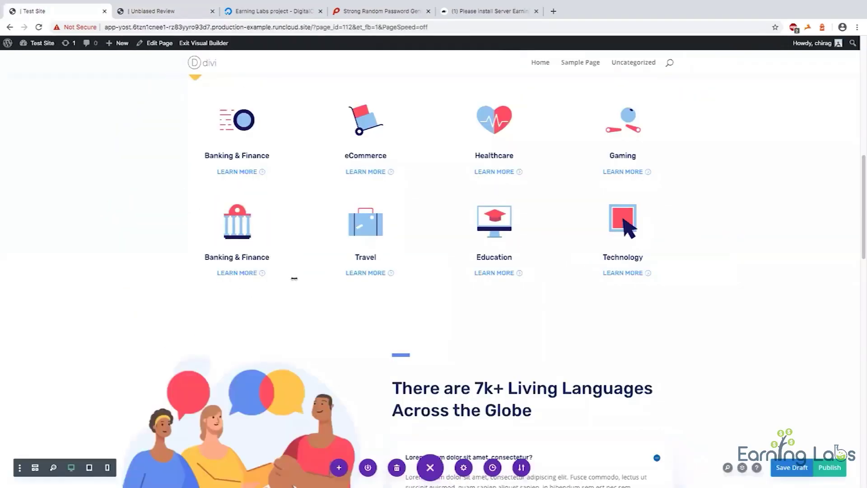
scroll(294, 278, down, 10)
scroll(332, 310, up, 10)
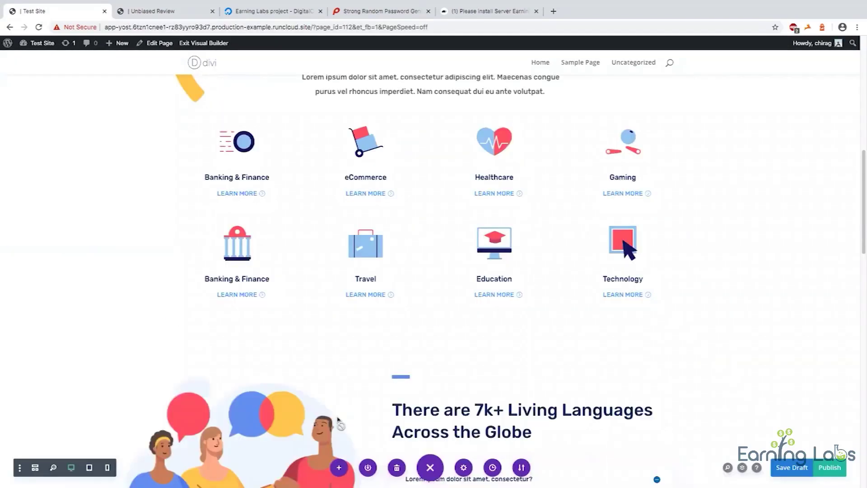
scroll(338, 420, up, 10)
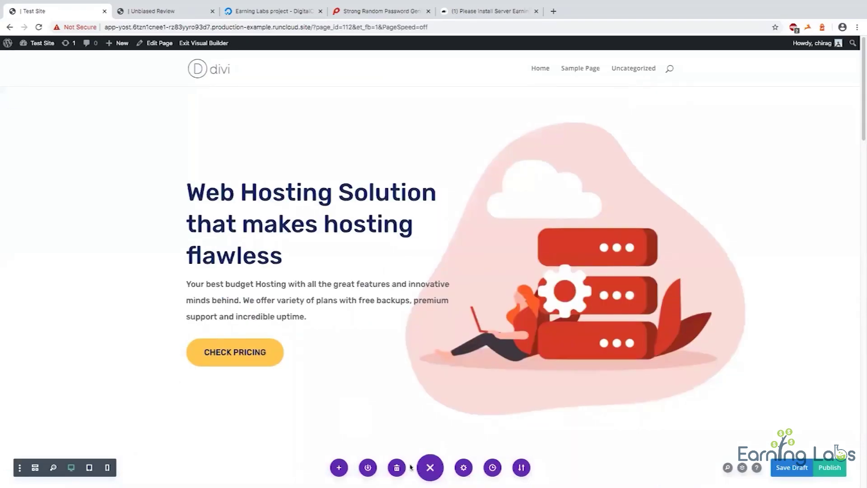
- Search the layout library for 'software' and open the Software Marketing Pricing Page
click(339, 466)
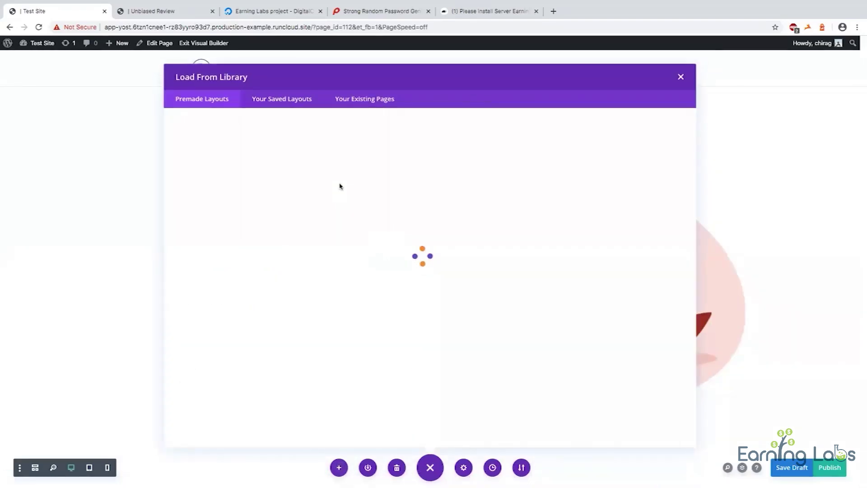
click(221, 170)
text(software)
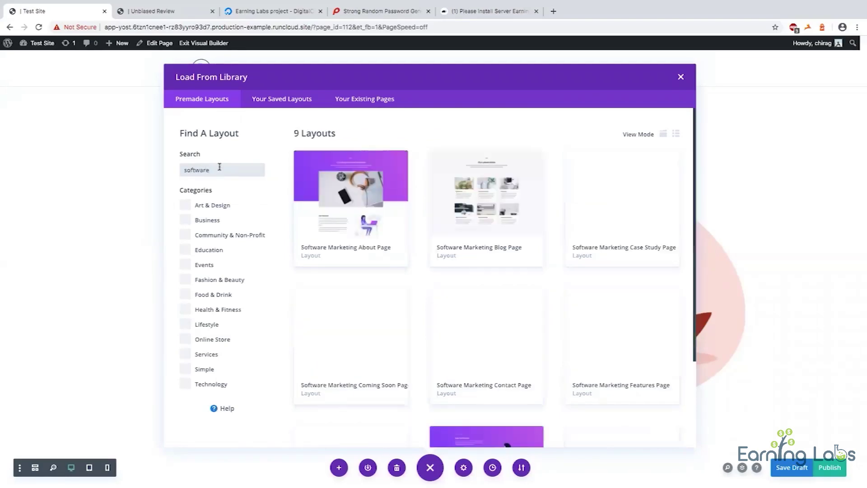
scroll(495, 268, down, 4)
click(621, 335)
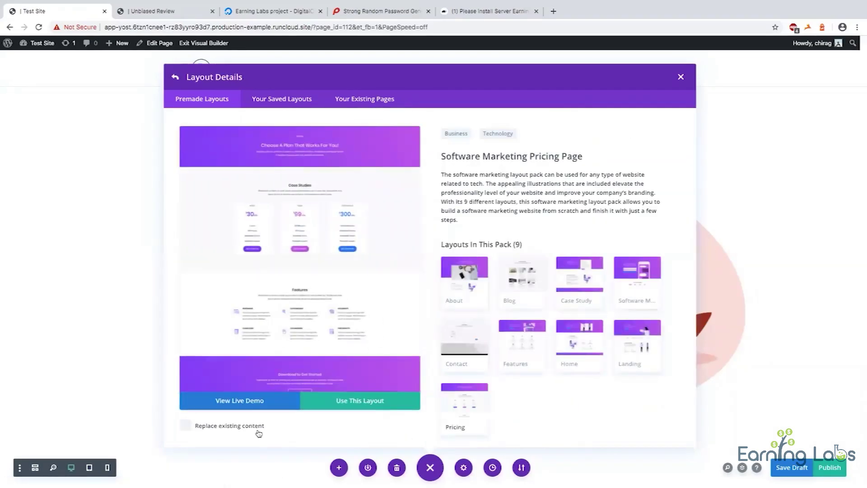
- Import the pricing layout with Replace existing content unchecked
click(185, 427)
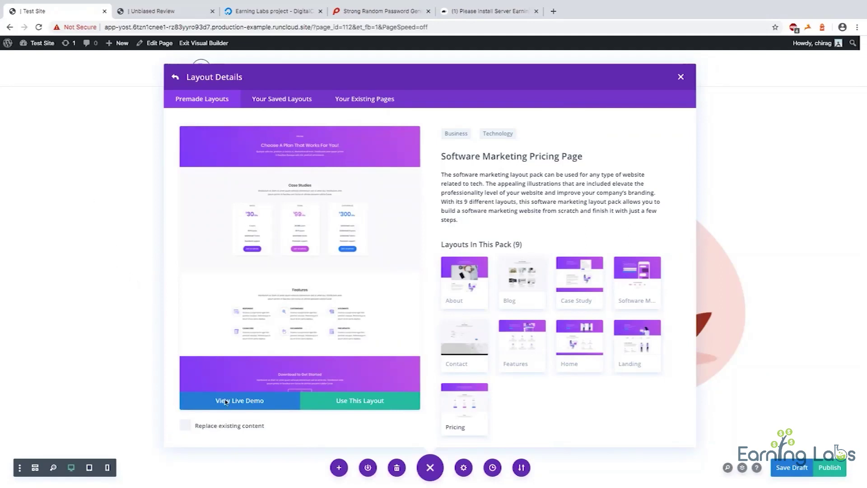
scroll(313, 277, down, 5)
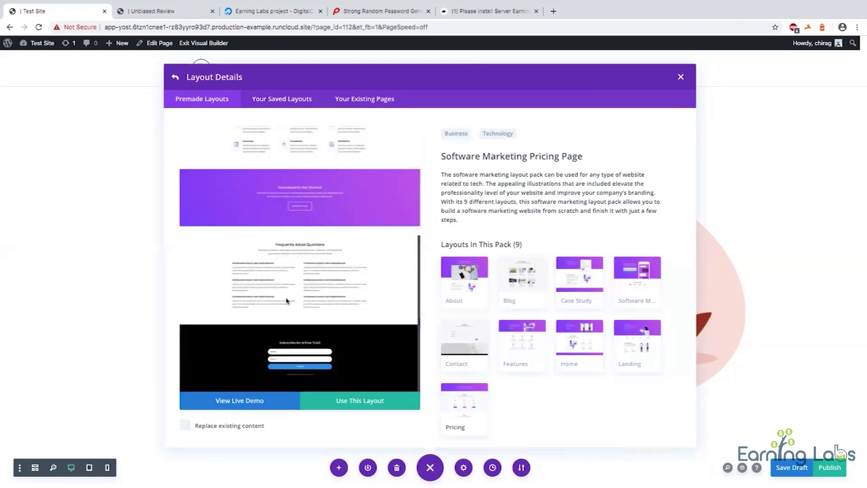
scroll(235, 255, up, 5)
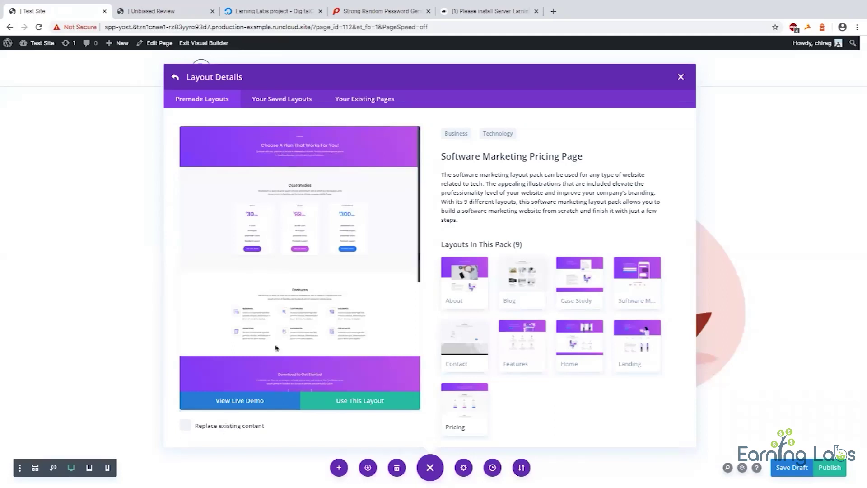
scroll(277, 348, down, 5)
scroll(275, 325, up, 5)
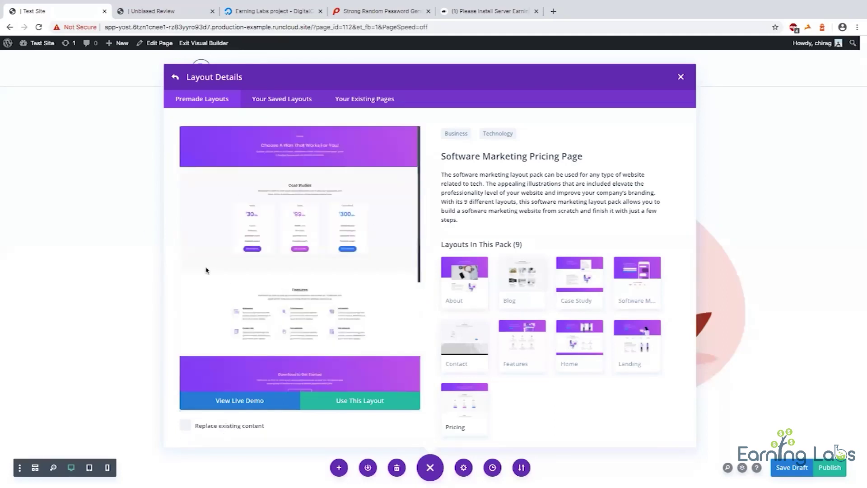
click(339, 408)
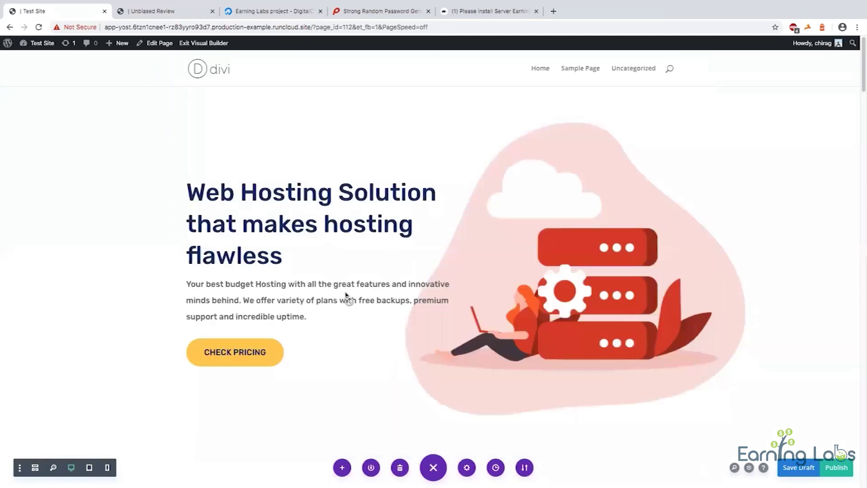
- Delete the purple Choose A Plan pricing header section
scroll(319, 311, down, 15)
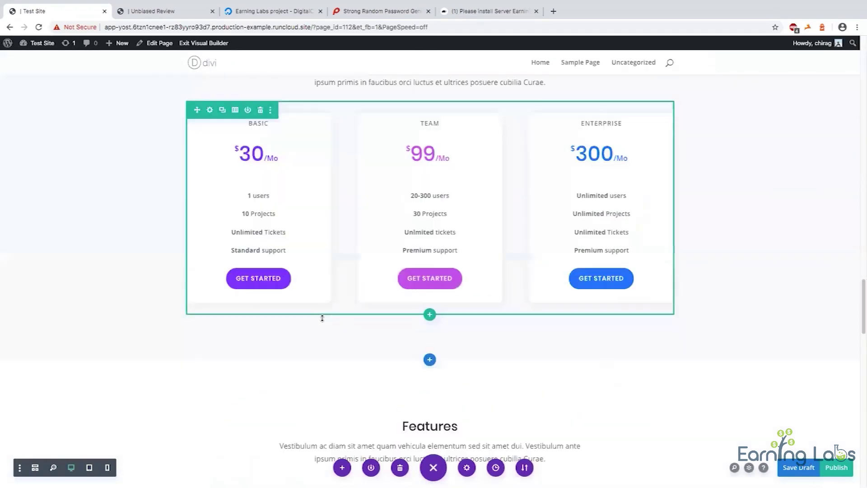
scroll(323, 316, up, 8)
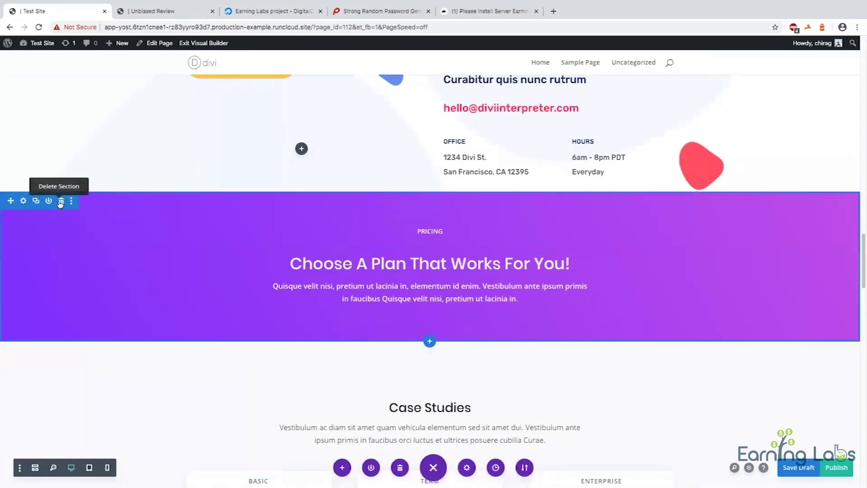
click(61, 203)
- Delete the Features, Download, FAQ and Subscribe sections, then return to the Unbiased Review site
scroll(71, 217, down, 1)
scroll(71, 217, down, 8)
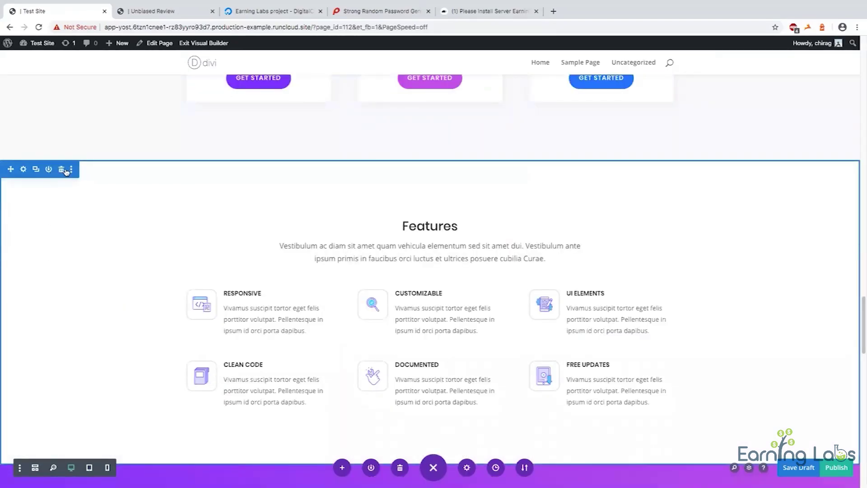
click(61, 169)
click(61, 170)
click(61, 170)
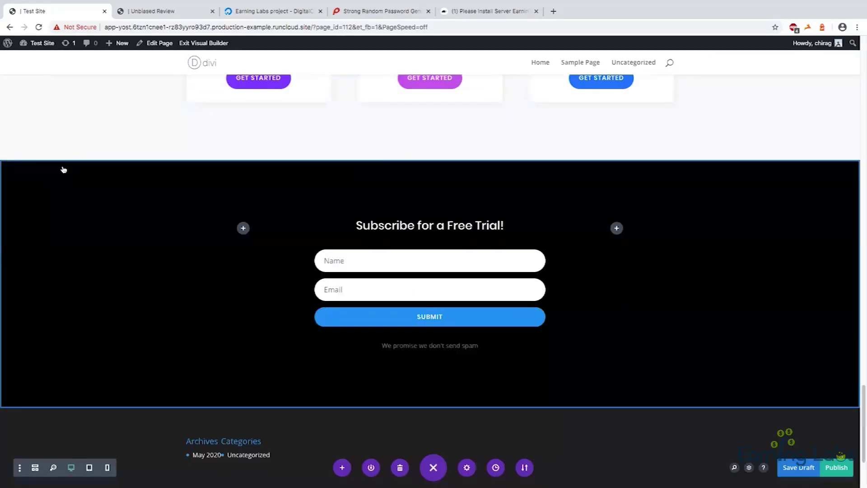
click(61, 170)
scroll(90, 262, up, 7)
key(ctrl+Tab)
scroll(100, 332, up, 1)
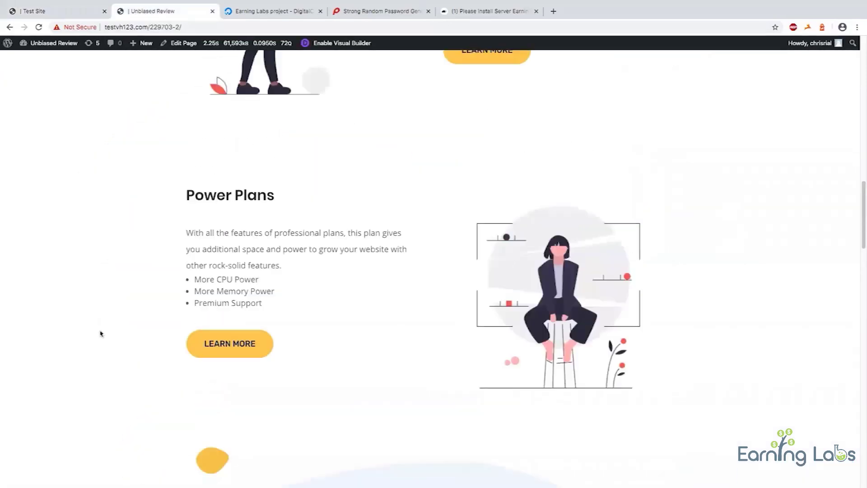
- Open the SaaS Company layout pack in the library and launch its live demo
scroll(219, 302, up, 5)
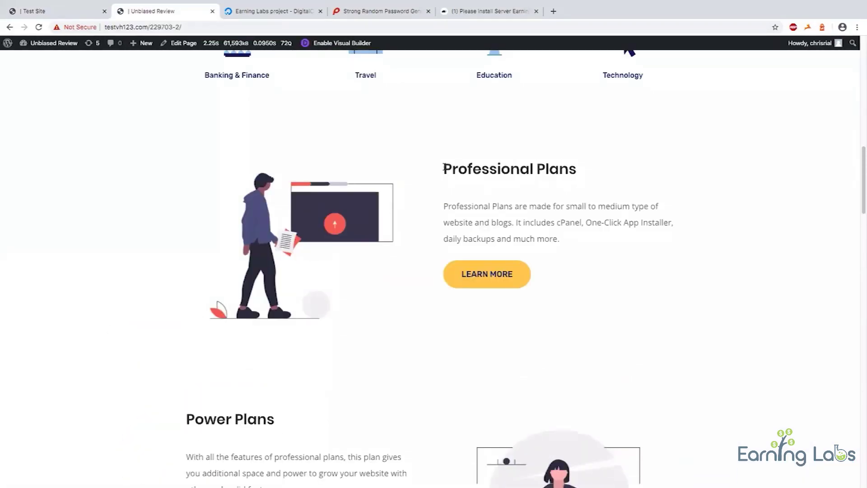
drag(443, 167, 471, 179)
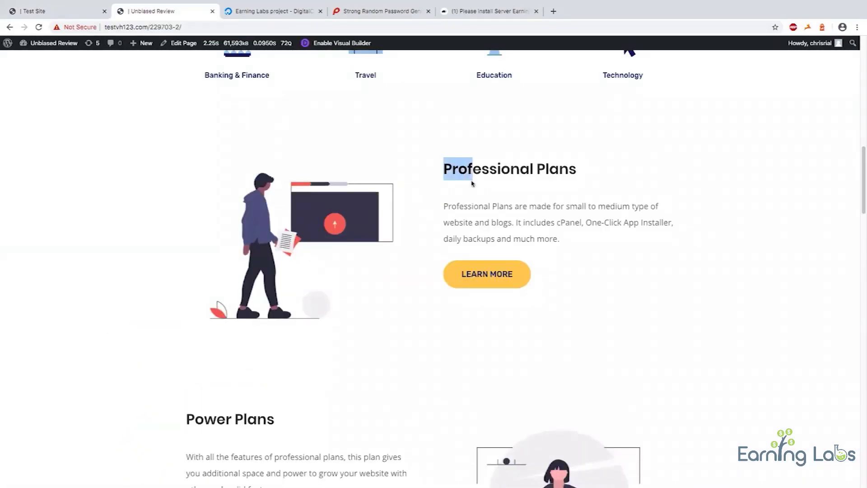
click(63, 11)
click(342, 467)
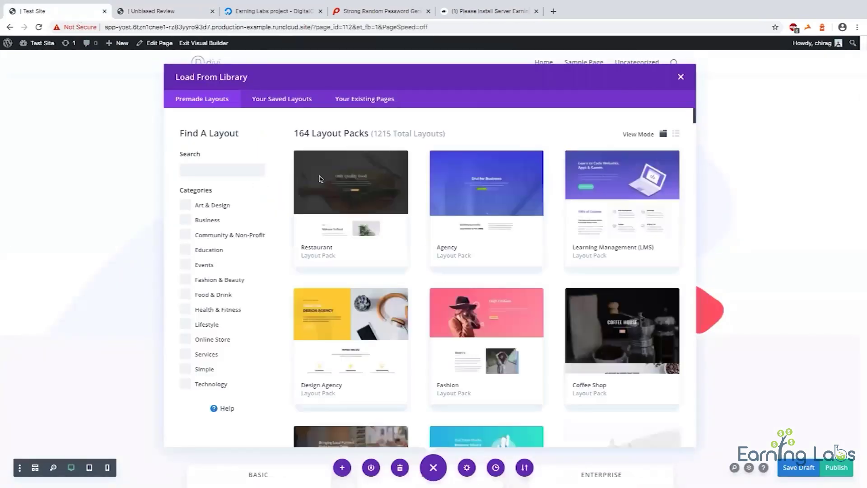
scroll(384, 194, down, 10)
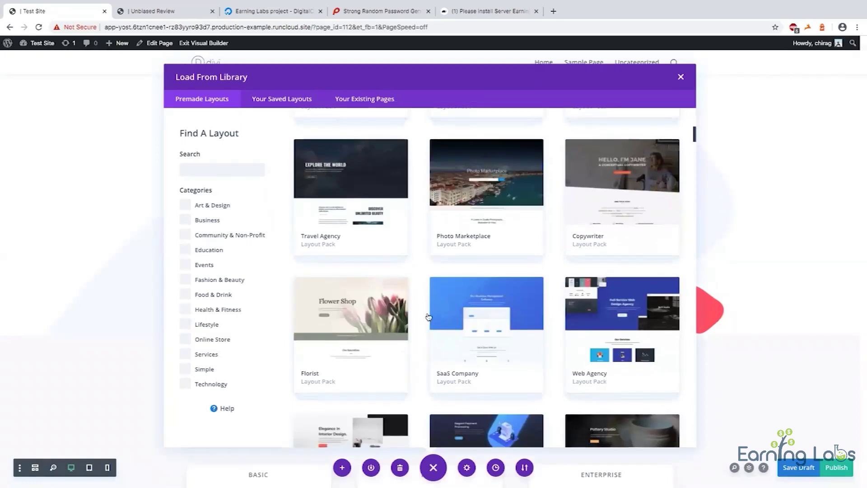
click(489, 136)
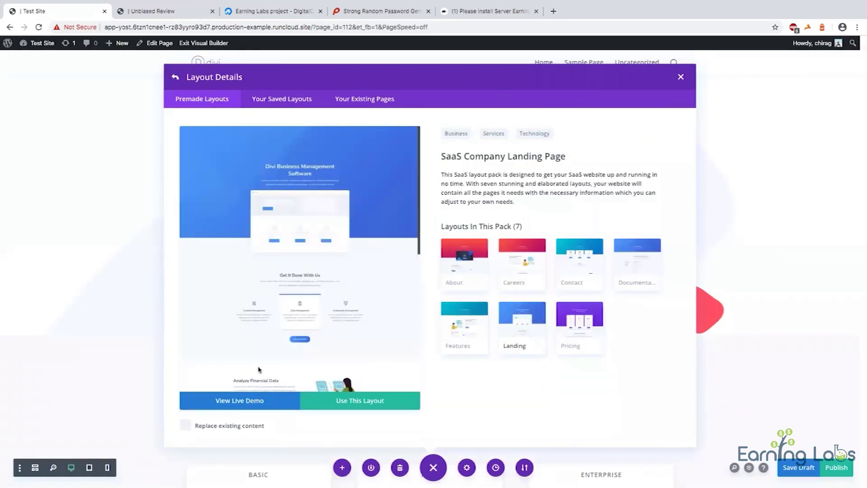
click(241, 402)
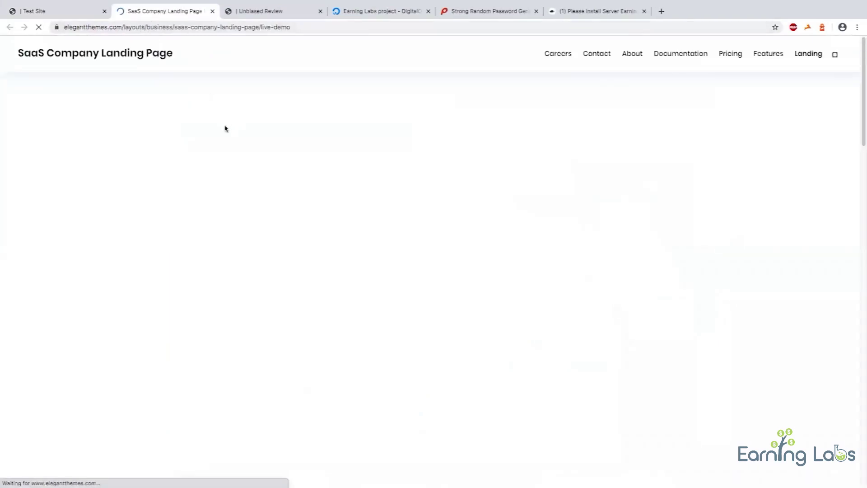
- Glance at the reference review site, then leave the SaaS demo for the pack's layout details
scroll(237, 165, down, 15)
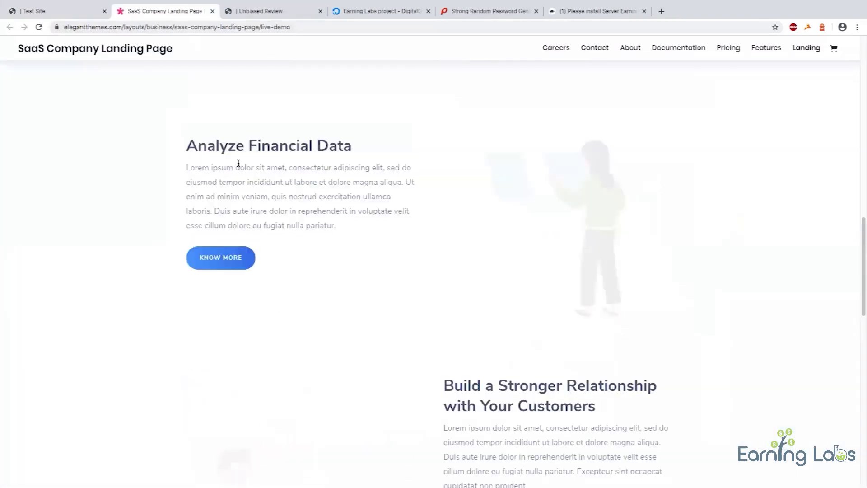
scroll(238, 163, down, 15)
scroll(239, 167, up, 20)
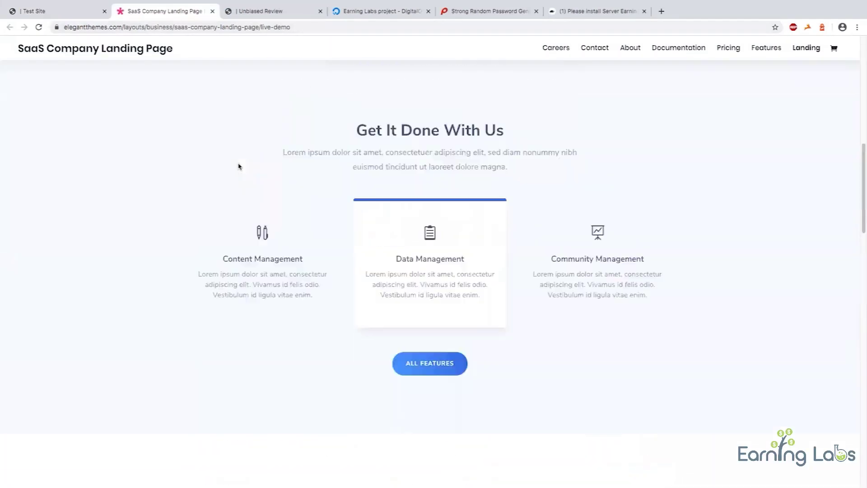
scroll(238, 167, up, 10)
scroll(256, 250, down, 10)
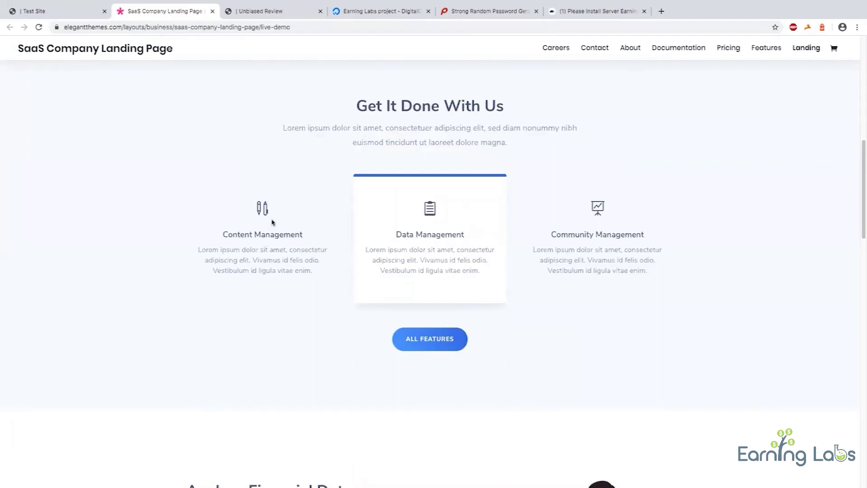
click(263, 13)
scroll(322, 273, down, 6)
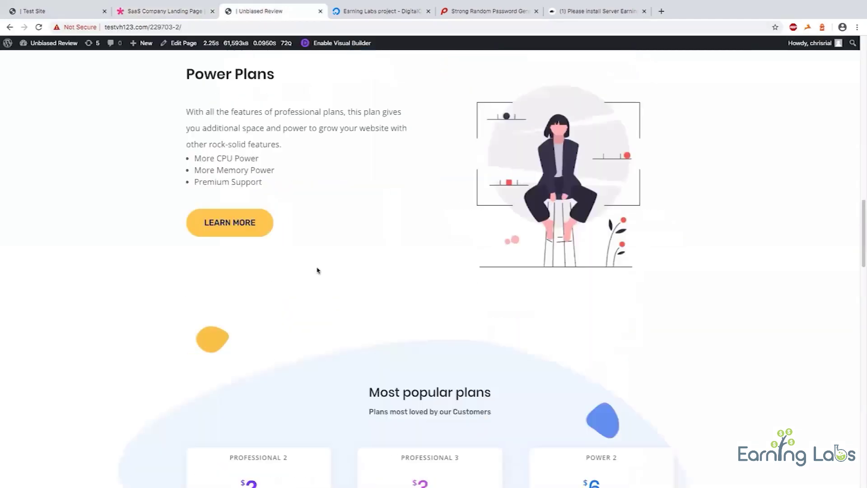
scroll(293, 203, up, 4)
click(181, 13)
scroll(273, 229, up, 8)
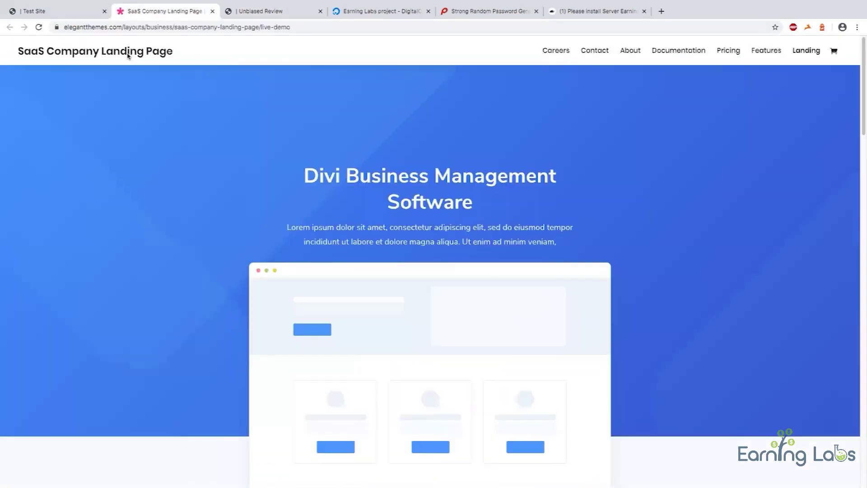
click(55, 10)
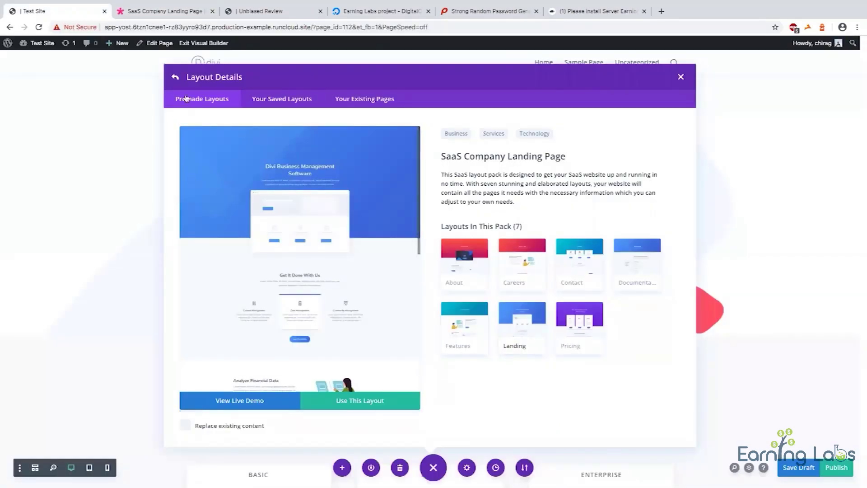
- Search the premade layout library for 'app developer' and open the App Developer Services Page layout
click(176, 77)
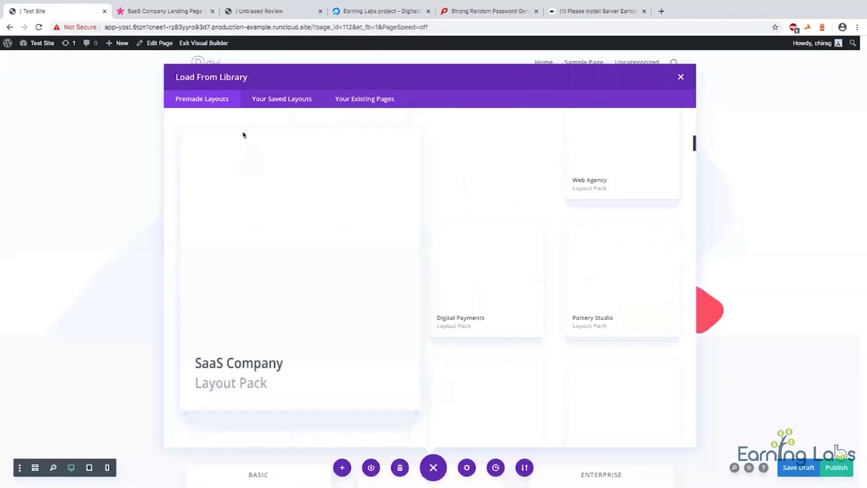
click(222, 170)
text(app developer)
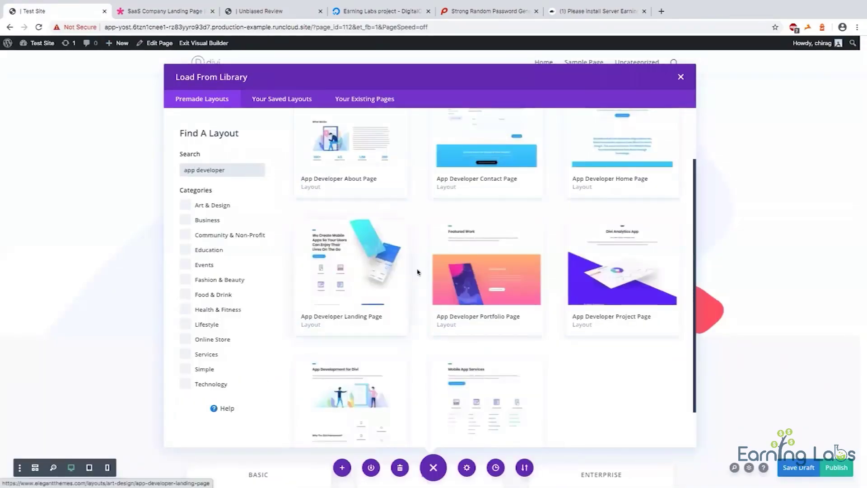
scroll(407, 280, down, 2)
click(376, 405)
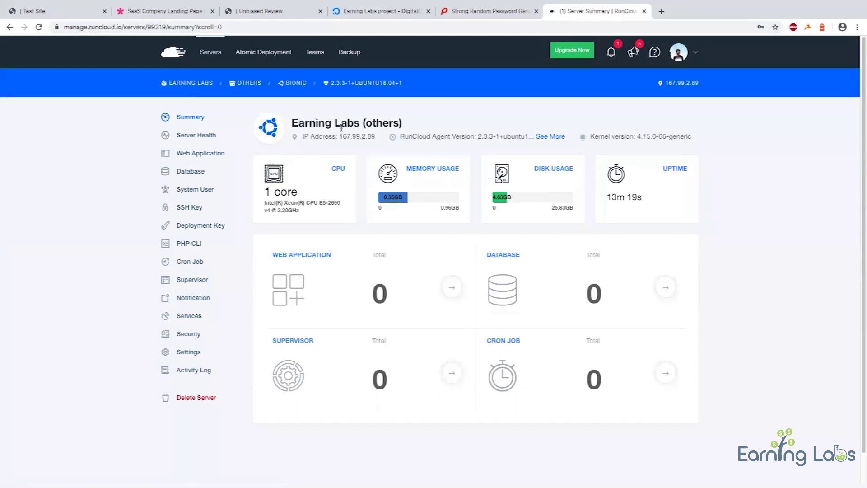
- Create a new web app on the Earning Labs server using the 1 Click WordPress option
scroll(311, 266, down, 1)
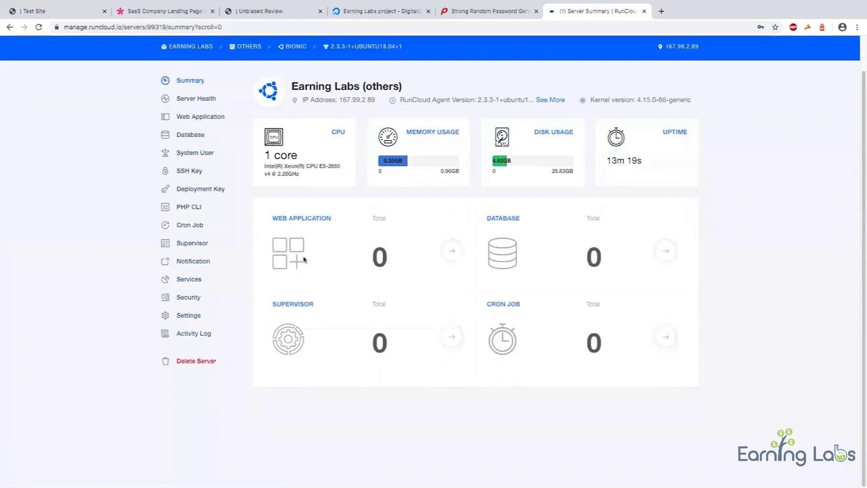
scroll(305, 260, up, 1)
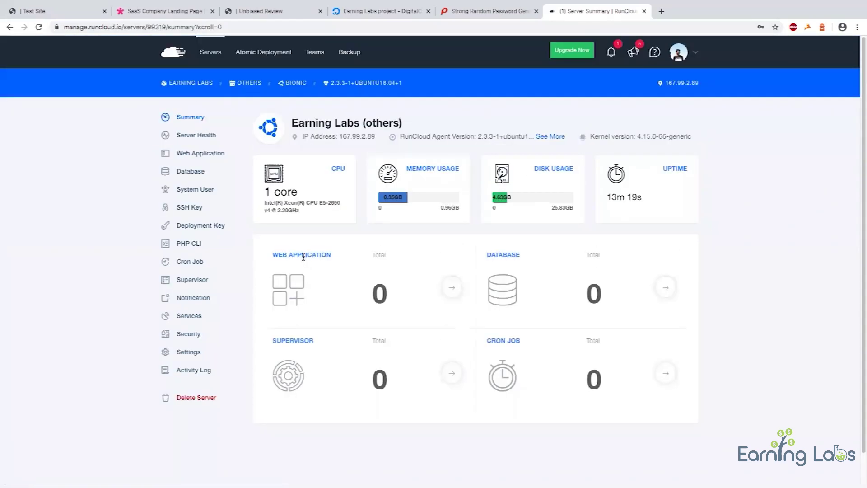
click(206, 157)
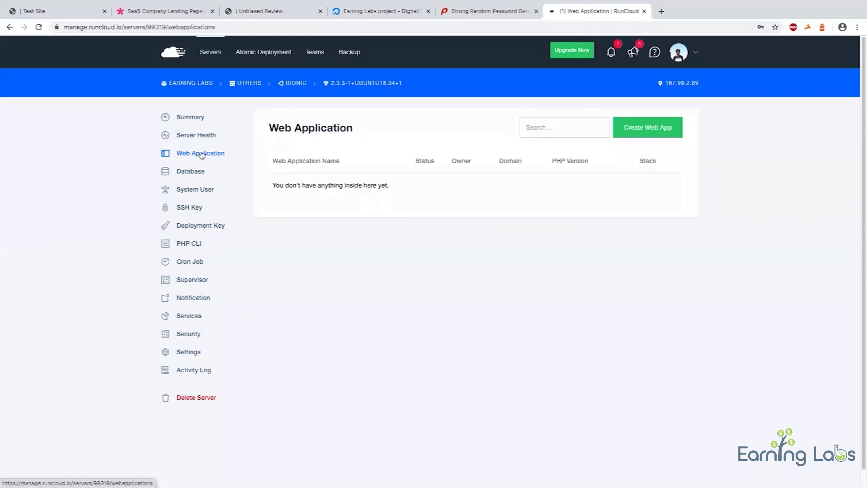
click(638, 131)
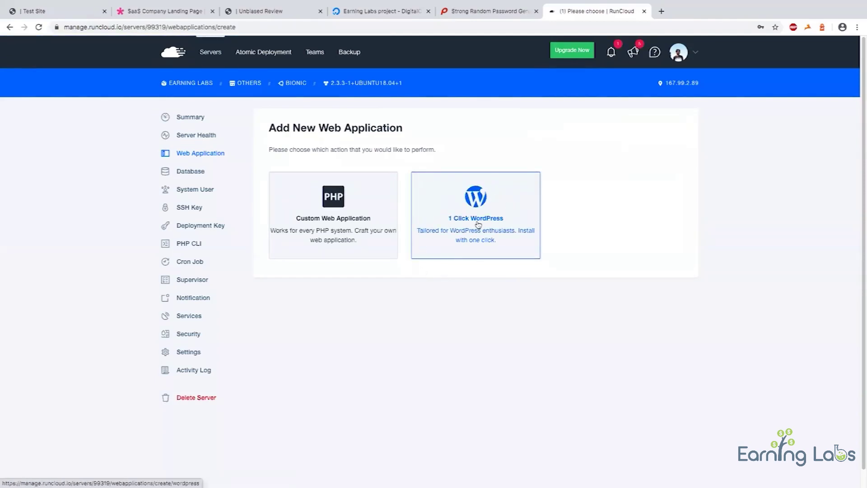
click(438, 244)
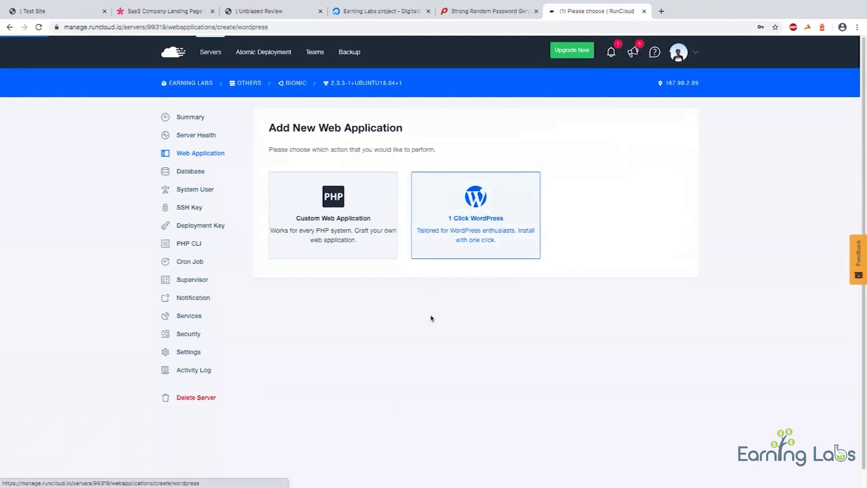
- Try the domain 'testit', then switch to the free RunCloud runcloud.site domain
scroll(431, 322, down, 3)
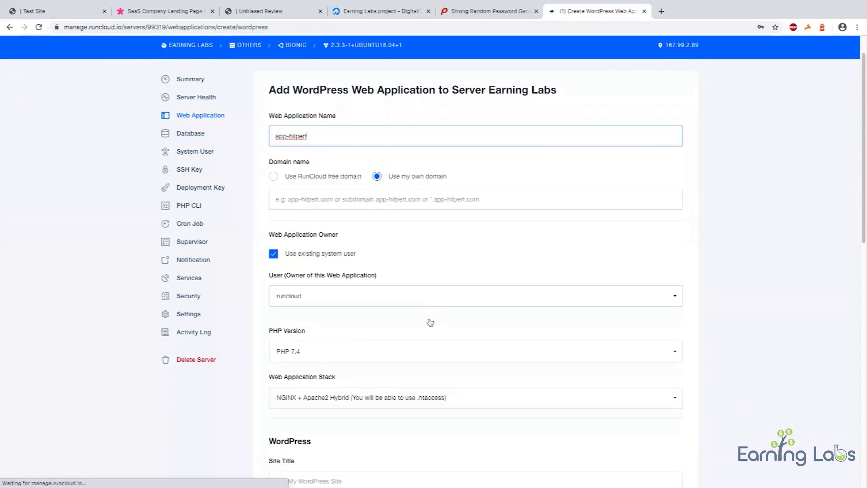
click(321, 122)
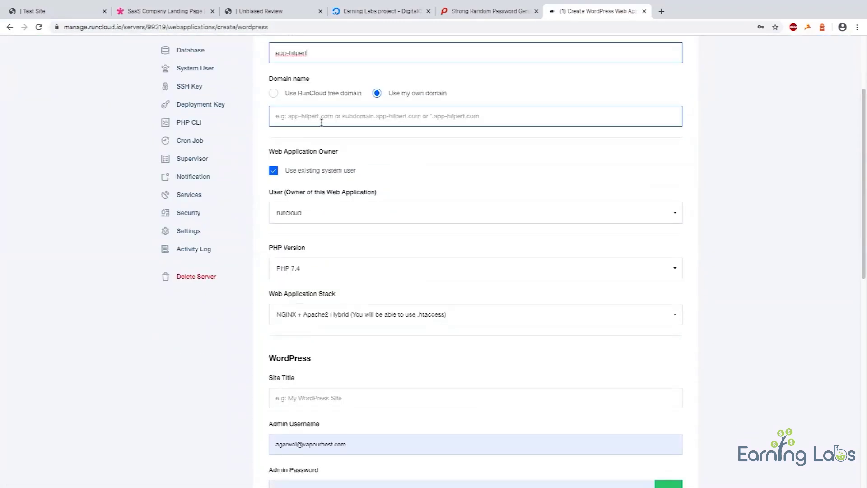
click(314, 113)
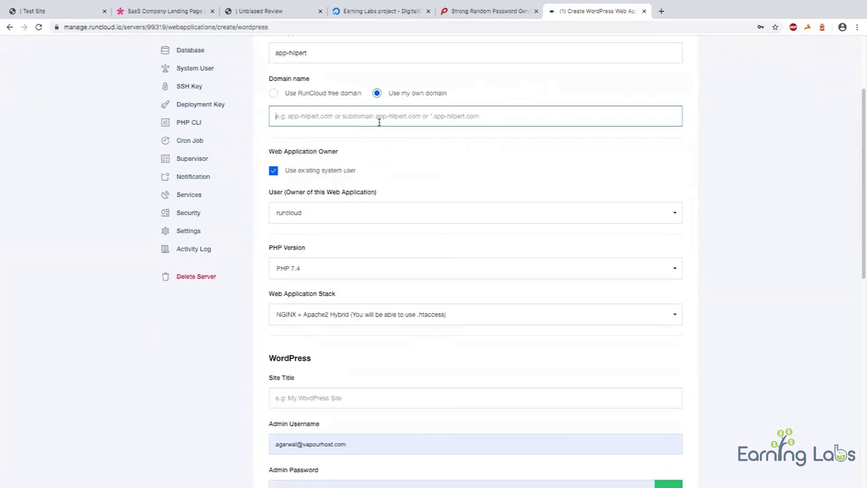
text(testit.com)
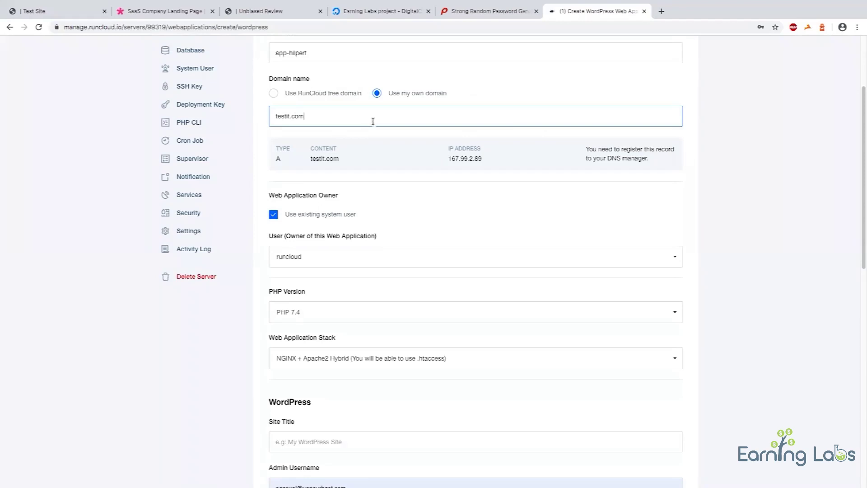
click(316, 94)
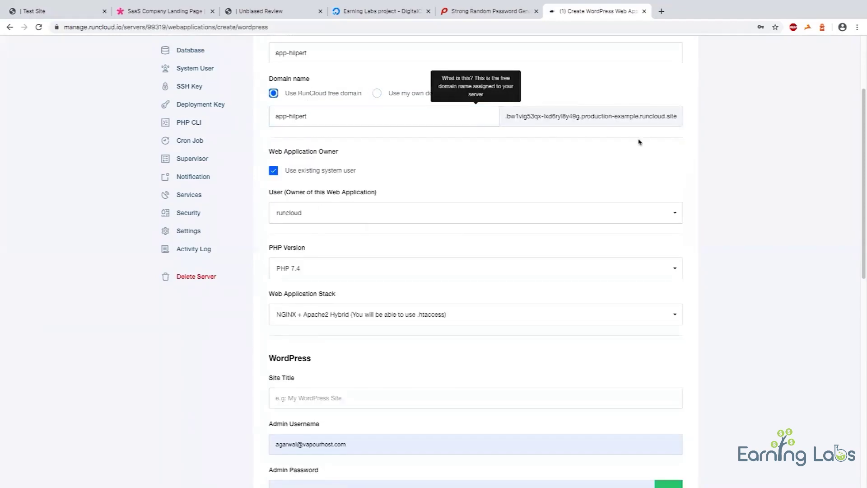
drag(507, 116, 678, 129)
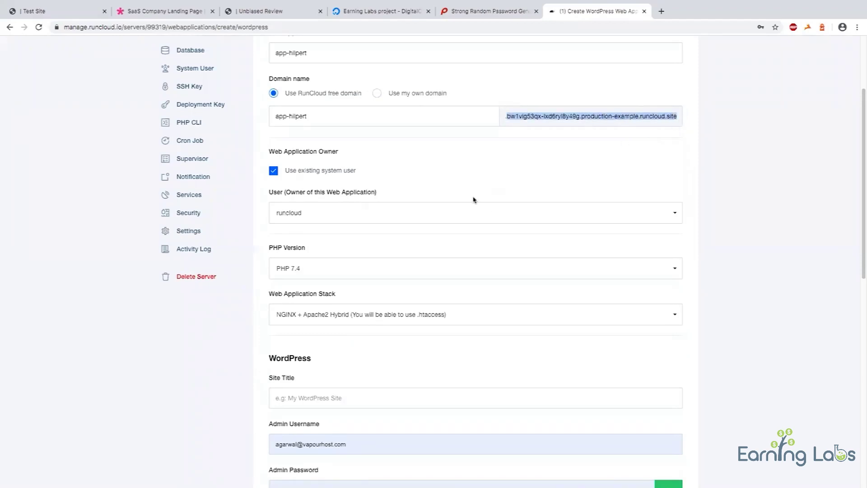
- Open the PHP Version dropdown to review the available PHP versions
scroll(474, 200, down, 3)
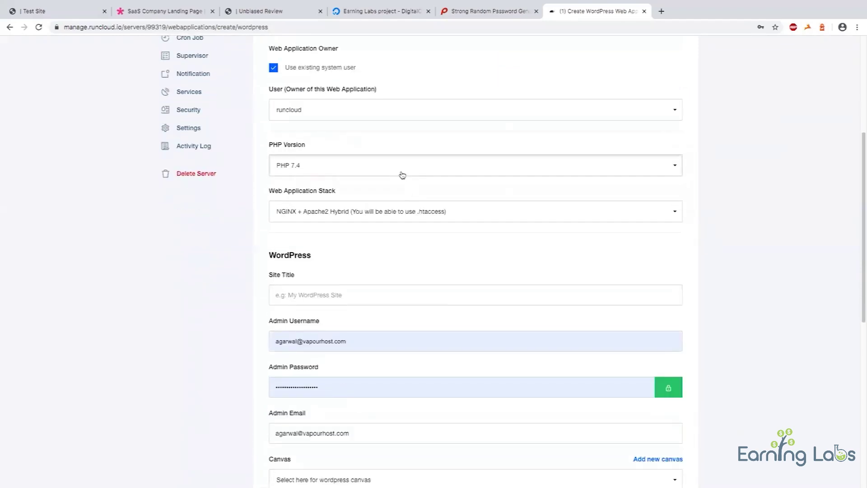
click(402, 174)
scroll(387, 240, down, 1)
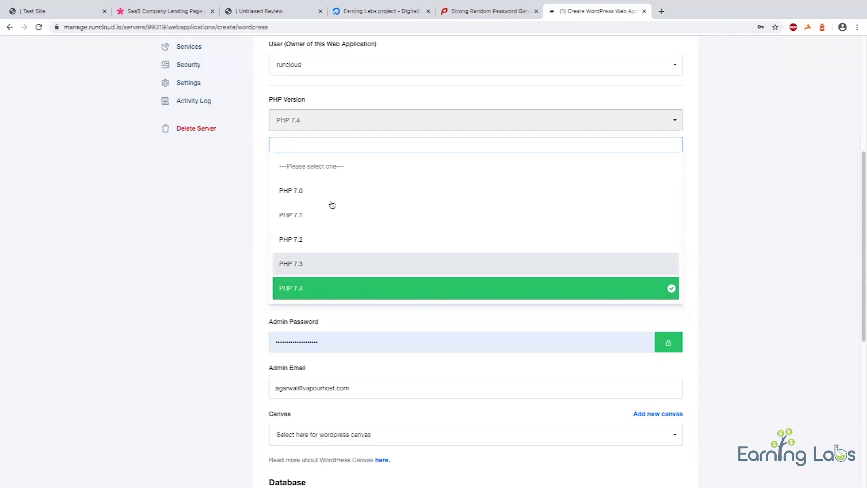
- Keep PHP 7.4 and the NGINX + Apache2 Hybrid web application stack
click(321, 291)
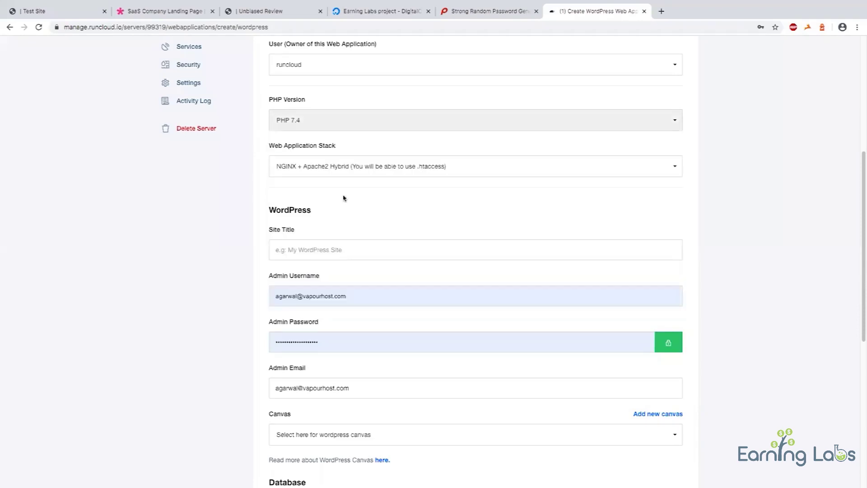
click(378, 167)
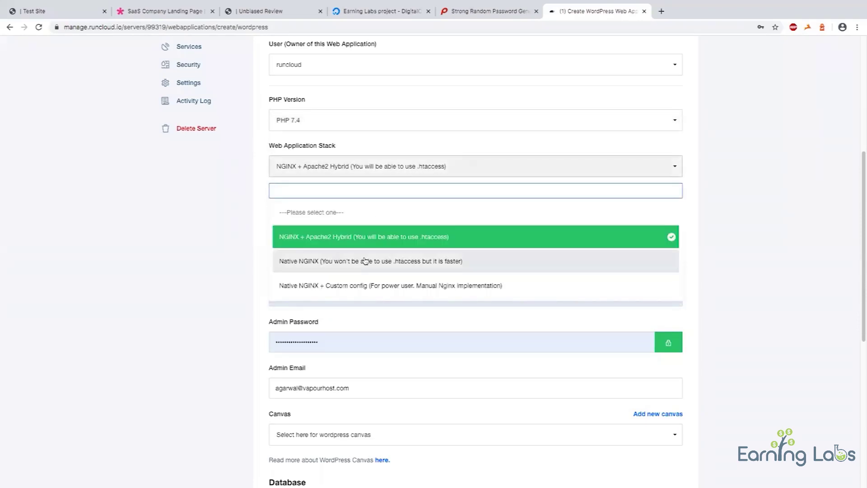
scroll(366, 262, down, 1)
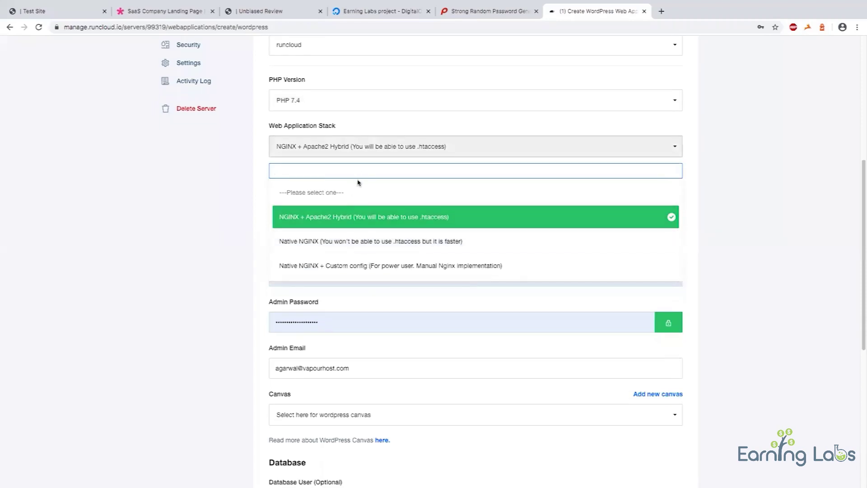
scroll(359, 182, down, 1)
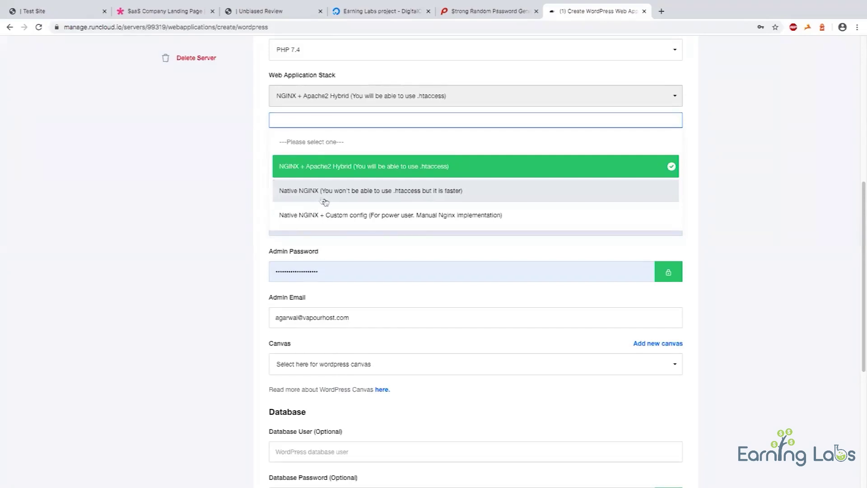
click(334, 170)
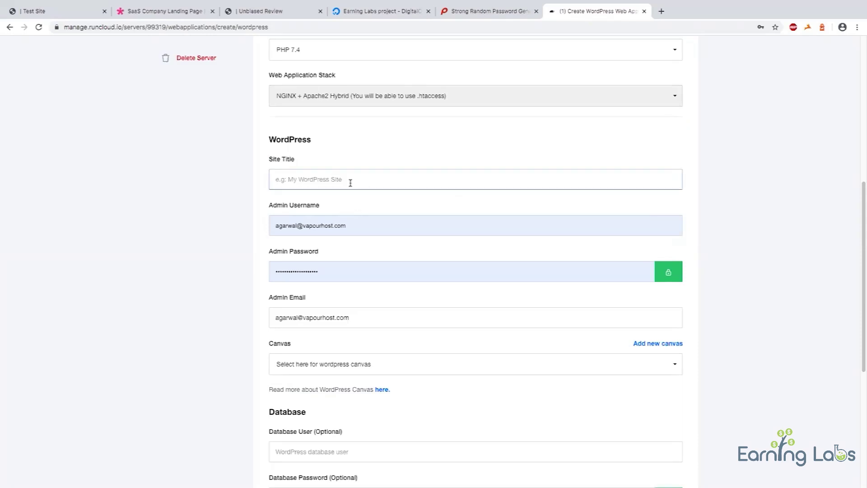
- Title the site 'Earning Labs Demo', add the web application, and return to Web Apps
click(350, 183)
text(Earning Labs Demo)
scroll(339, 150, down, 5)
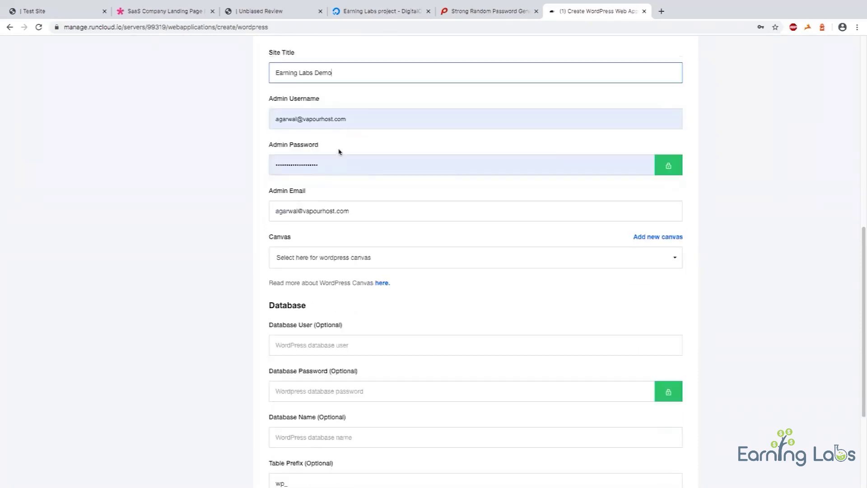
scroll(307, 271, down, 1)
click(343, 352)
click(198, 118)
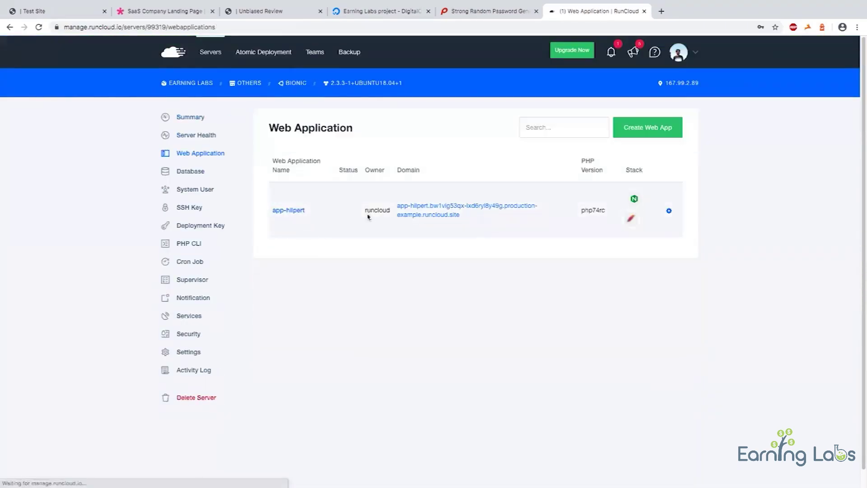
- Open the new app's runcloud.site domain in a new tab and view the site
right_click(430, 210)
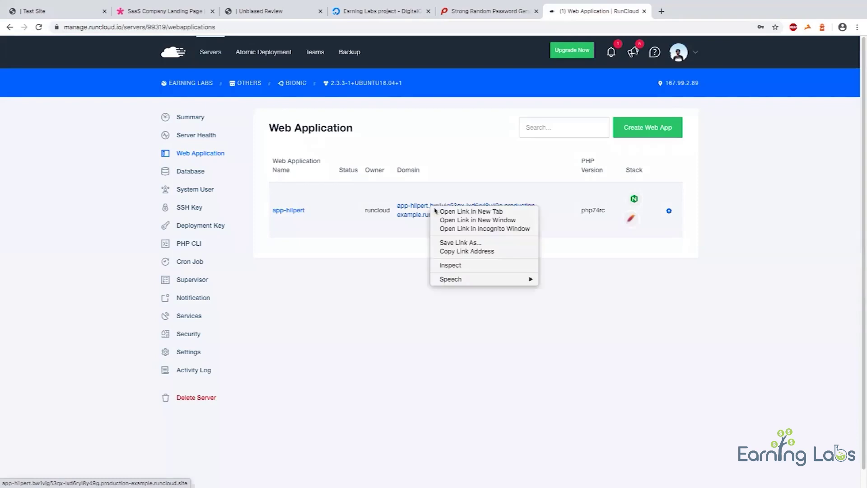
click(444, 215)
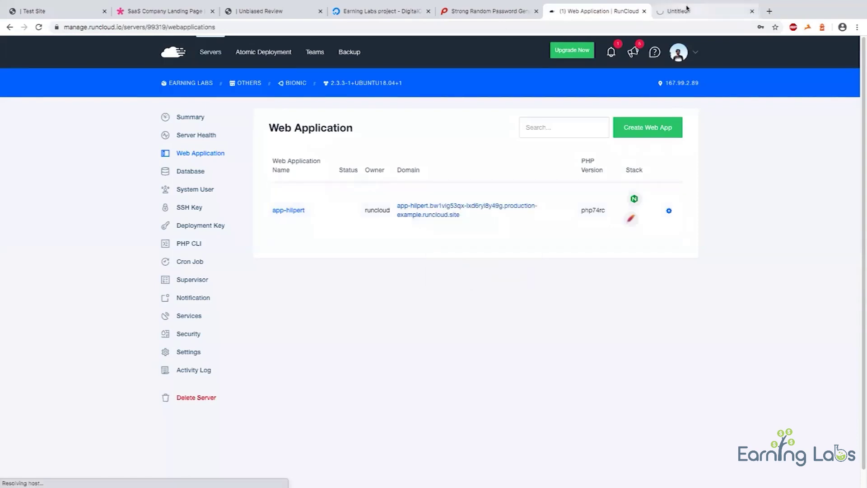
click(691, 11)
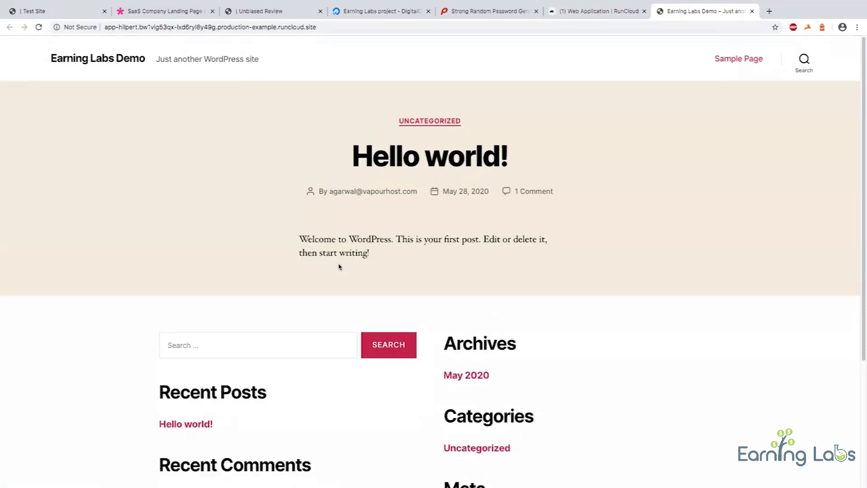
scroll(339, 266, down, 4)
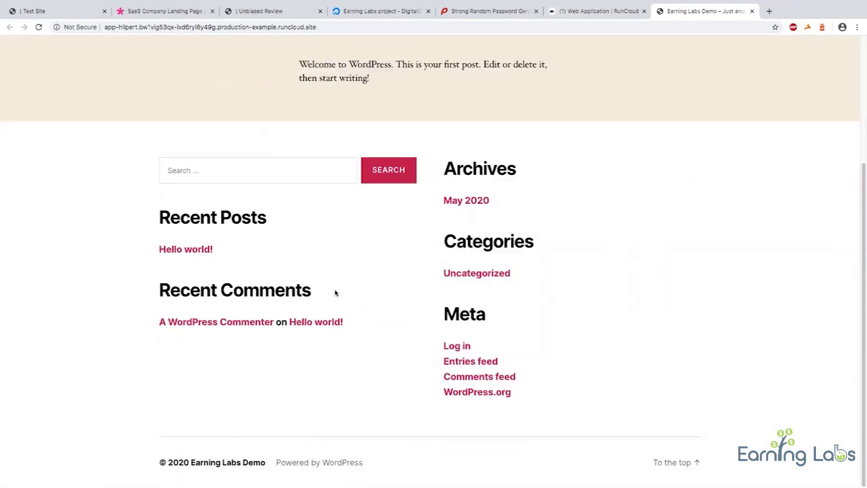
scroll(335, 293, up, 4)
- Load the site's /wp-admin login page and dismiss the autofill suggestions
click(397, 28)
click(399, 27)
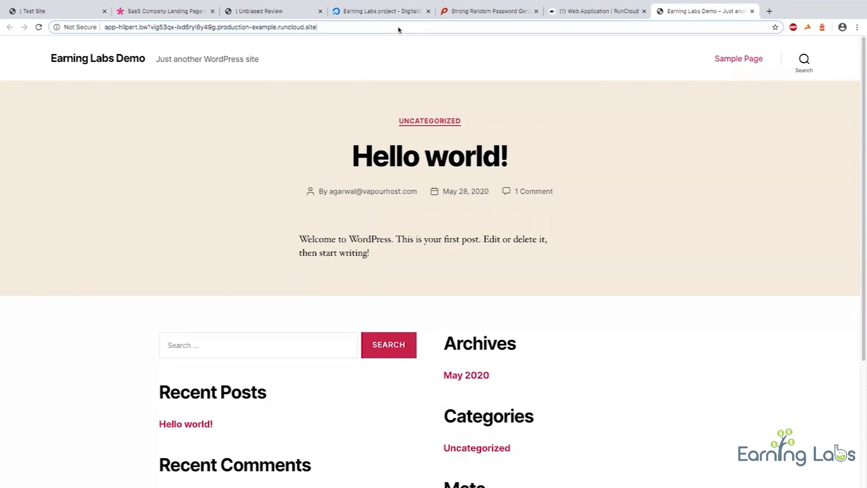
text(/w)
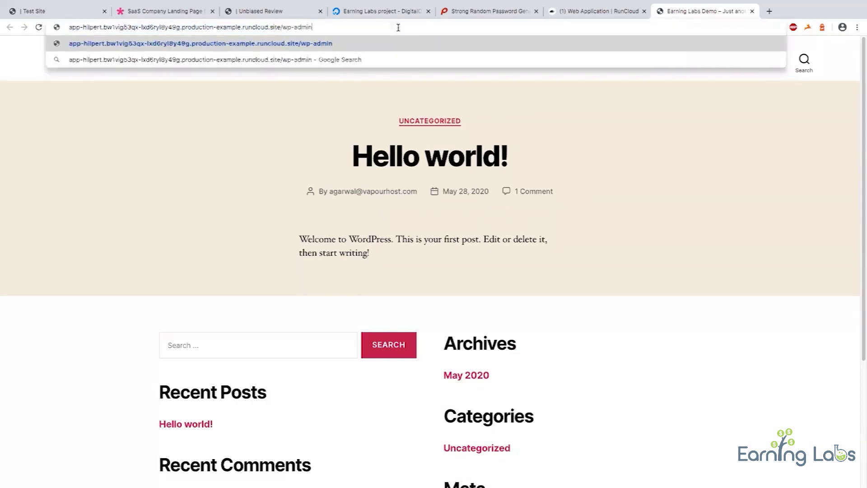
text(p-admin)
key(Return)
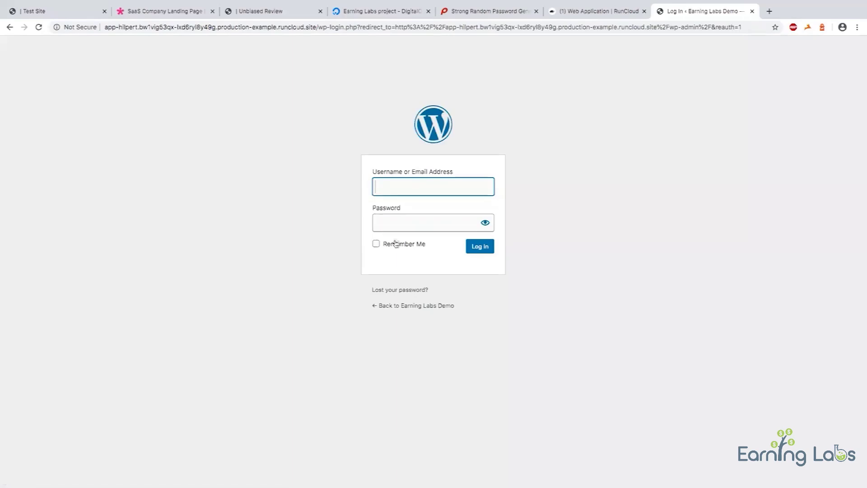
click(412, 224)
click(424, 183)
click(592, 203)
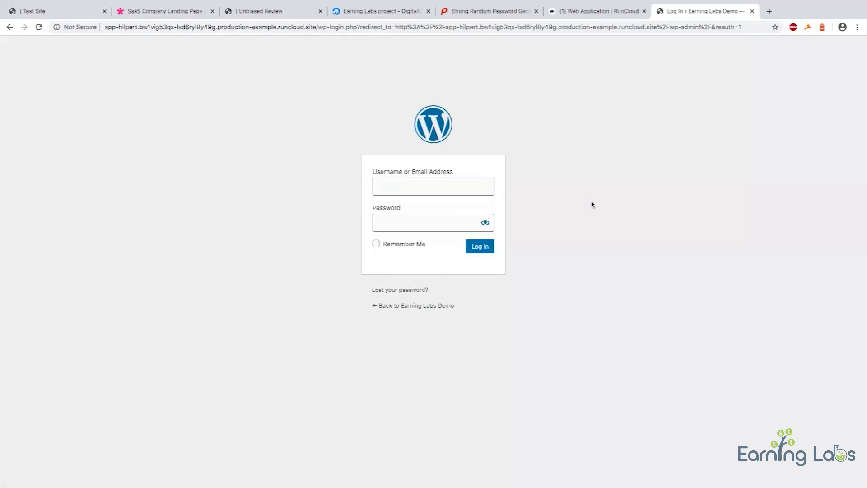
- View the other server's web applications in RunCloud, then return to the Test Site tab
click(563, 15)
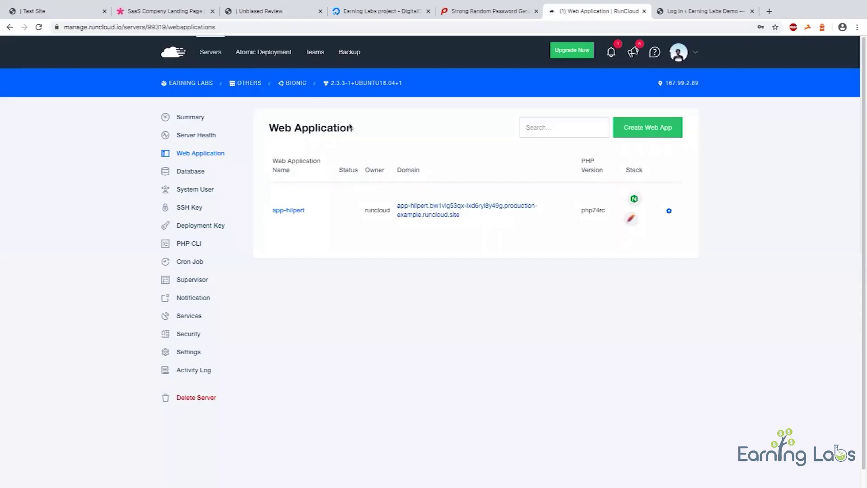
click(227, 52)
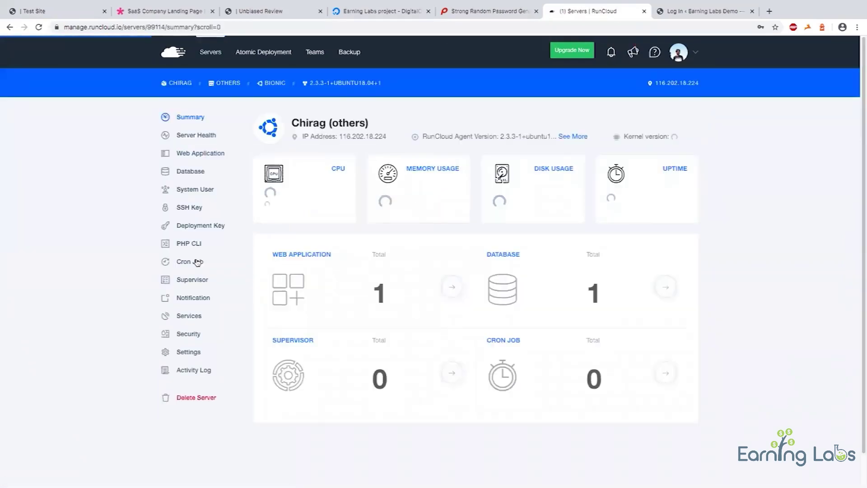
click(195, 153)
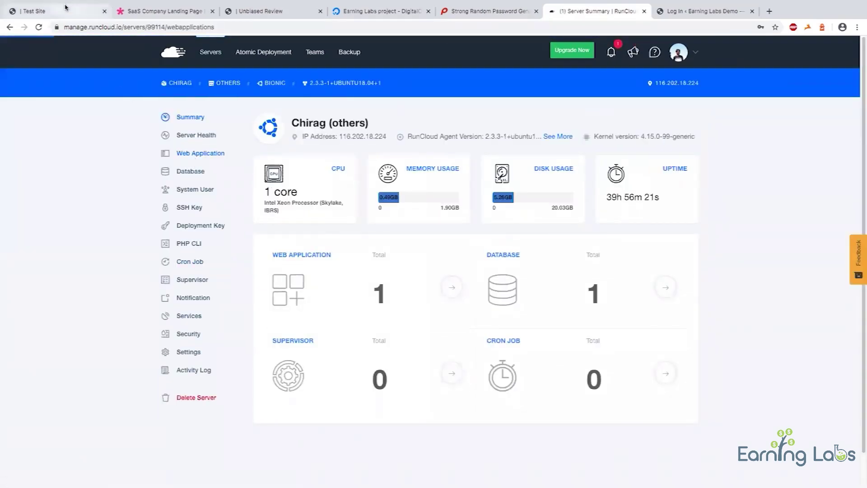
click(58, 11)
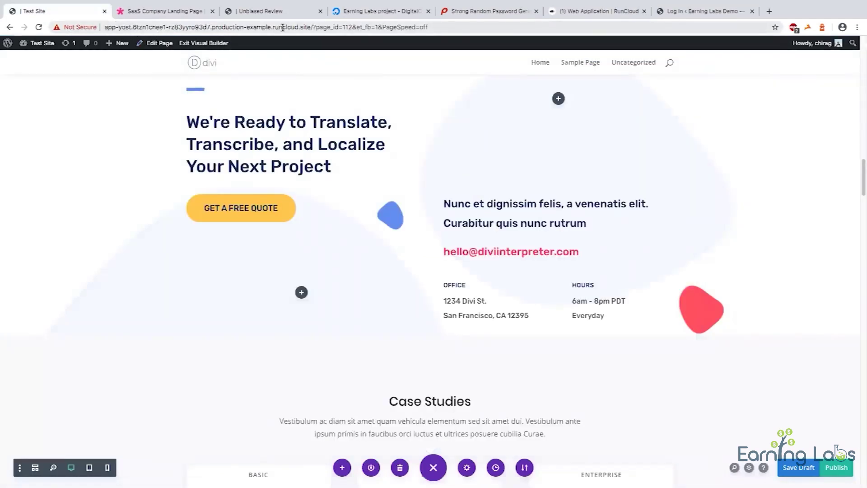
- Open the app-yost site's page from RunCloud, then save the Divi page draft
mouse_move(701, 3)
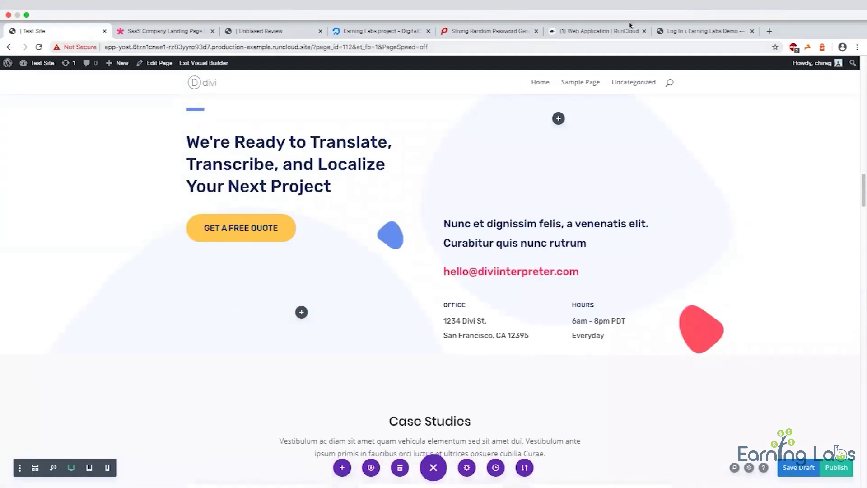
click(596, 11)
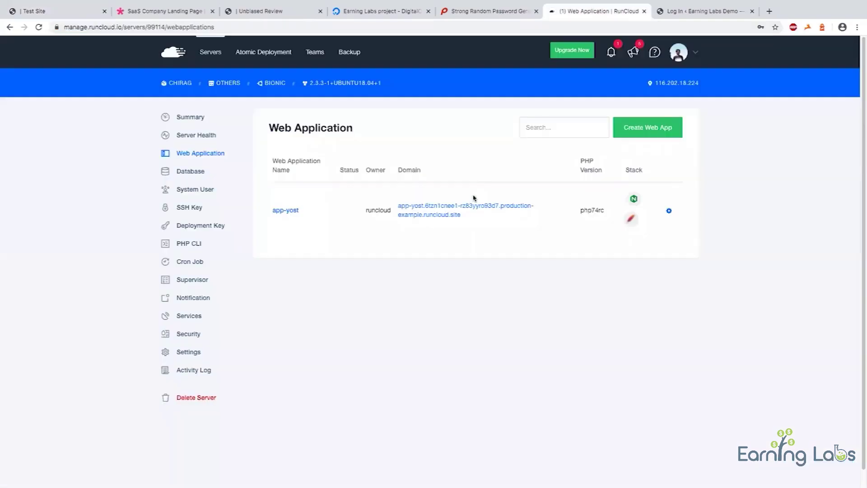
click(428, 216)
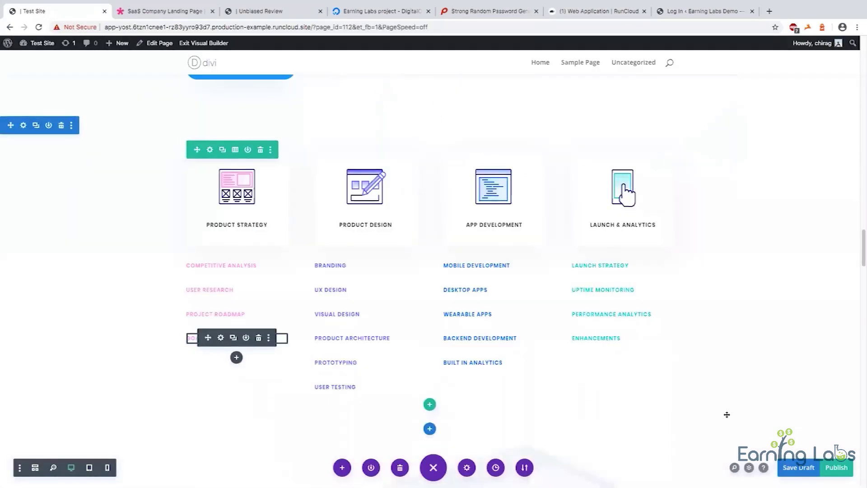
key(ctrl+s)
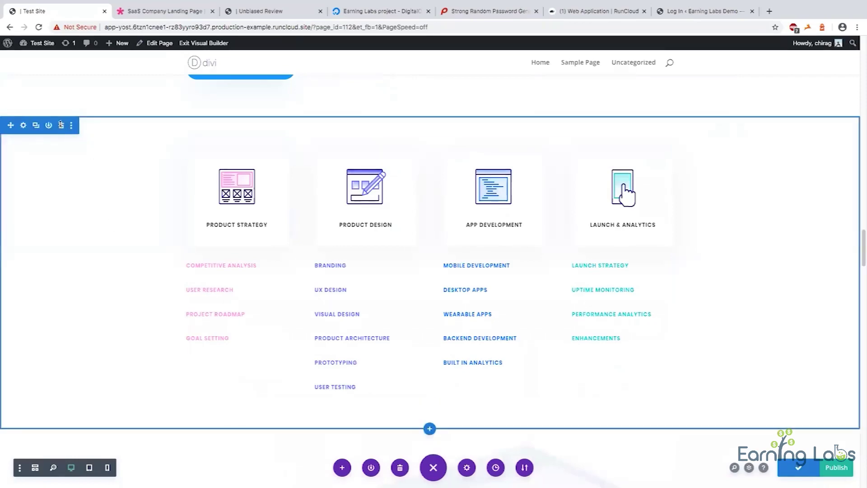
- Delete the blue project call-to-action section and the social icons section
scroll(81, 158, down, 15)
scroll(64, 179, down, 20)
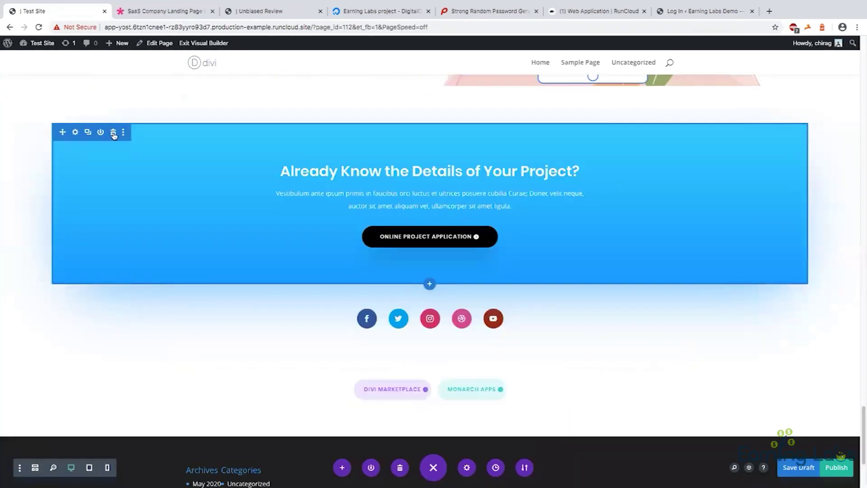
click(115, 132)
click(67, 132)
- Delete the Professional Translation hero section and save the draft
scroll(71, 215, up, 8)
scroll(71, 215, up, 15)
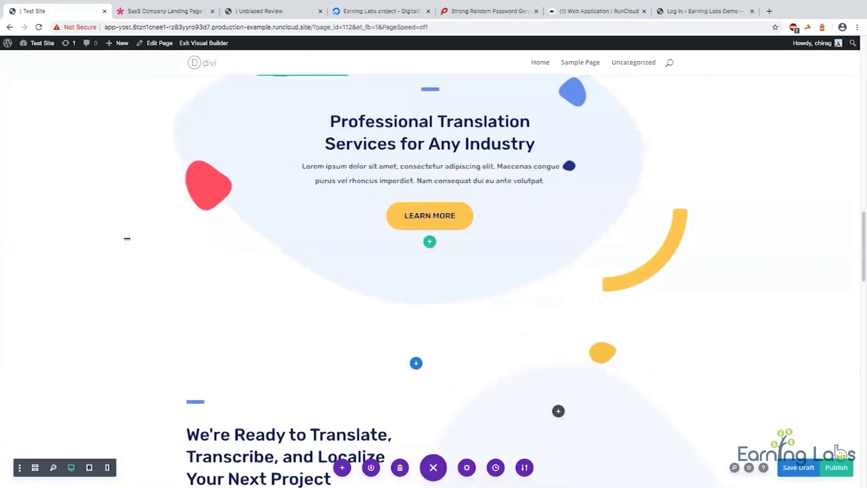
scroll(94, 235, up, 3)
click(64, 130)
scroll(66, 217, up, 10)
scroll(67, 217, up, 4)
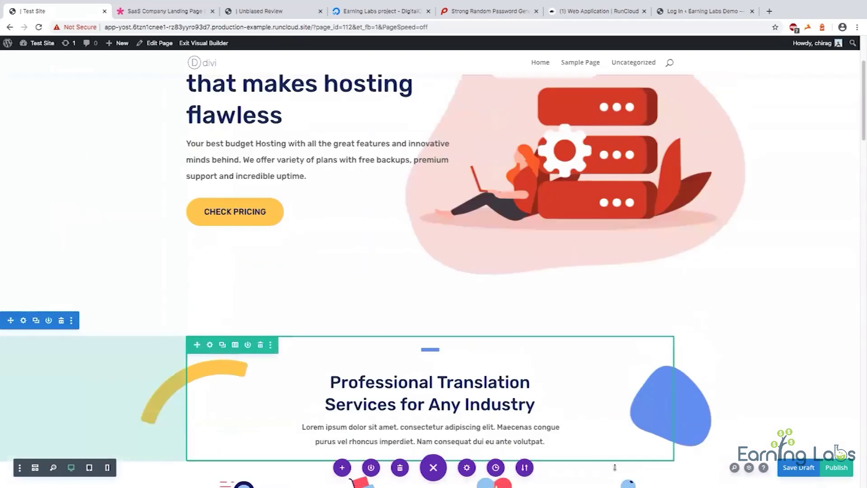
key(ctrl+s)
scroll(232, 241, down, 15)
scroll(230, 237, up, 10)
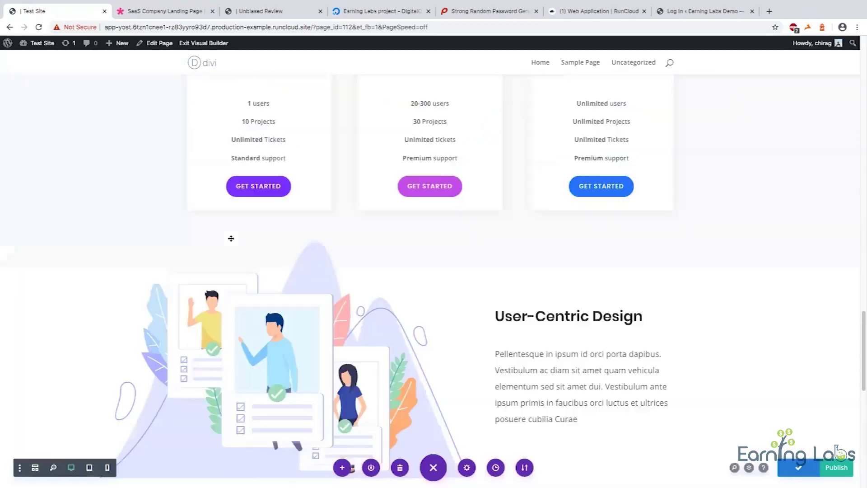
scroll(557, 350, down, 10)
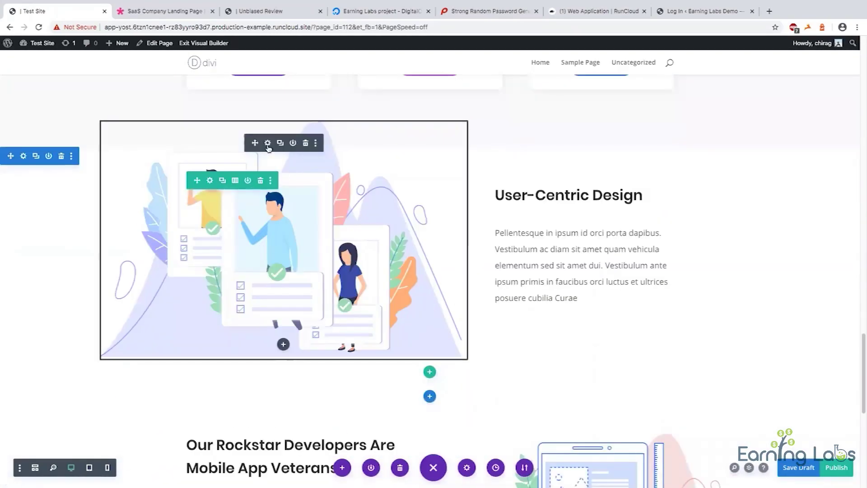
- Replace the User-Centric Design image with the uploaded undraw_server_push_vtms.png illustration
click(267, 143)
click(144, 186)
click(128, 79)
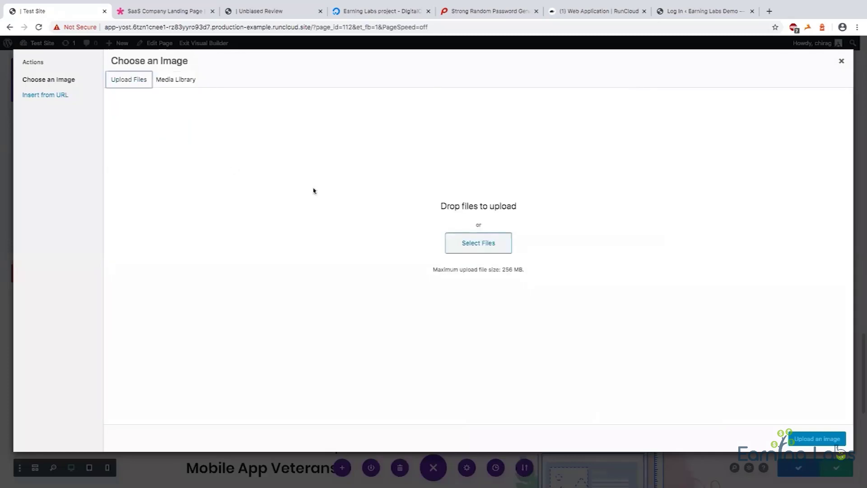
click(478, 242)
click(401, 84)
click(386, 75)
double_click(386, 91)
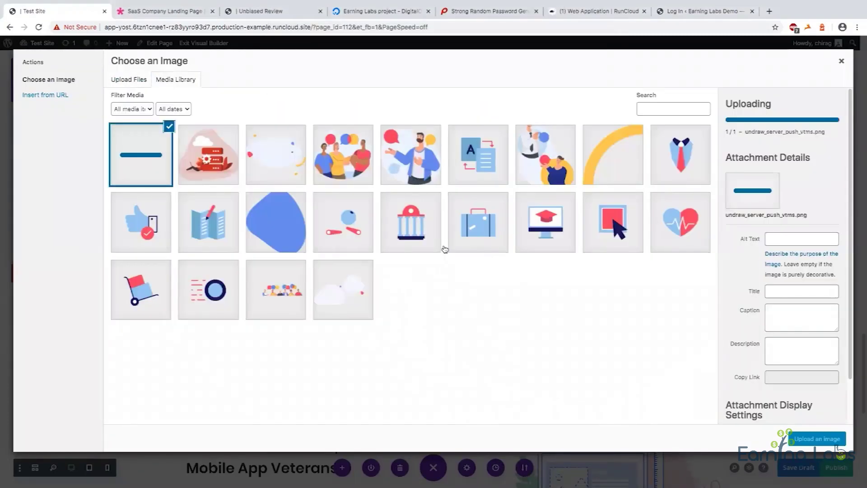
click(806, 438)
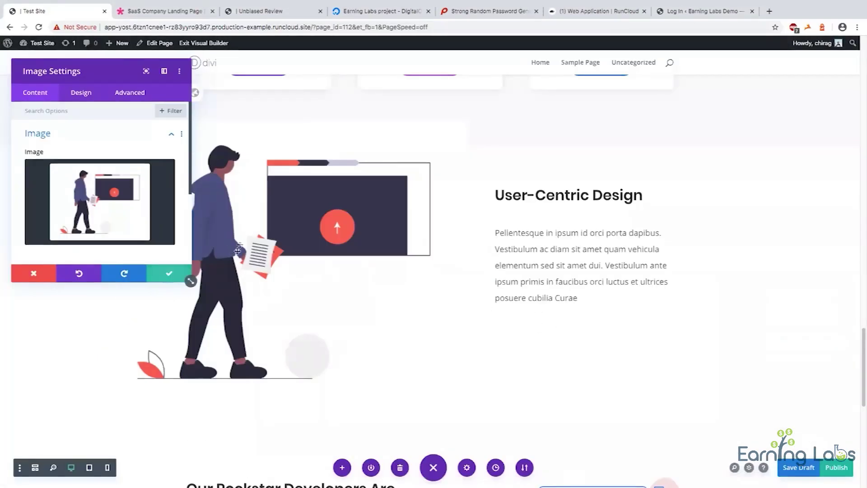
- Reopen the server-push image's settings on the Design tab
key(Escape)
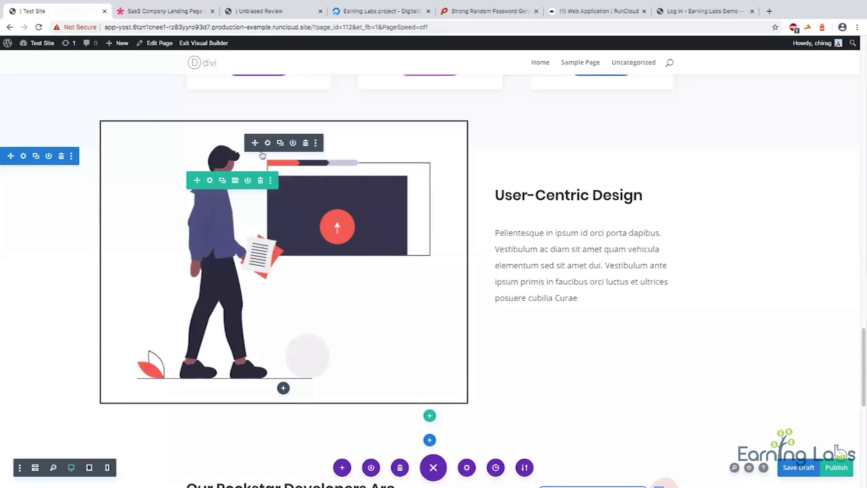
click(151, 213)
scroll(151, 213, down, 3)
scroll(152, 213, up, 3)
click(81, 92)
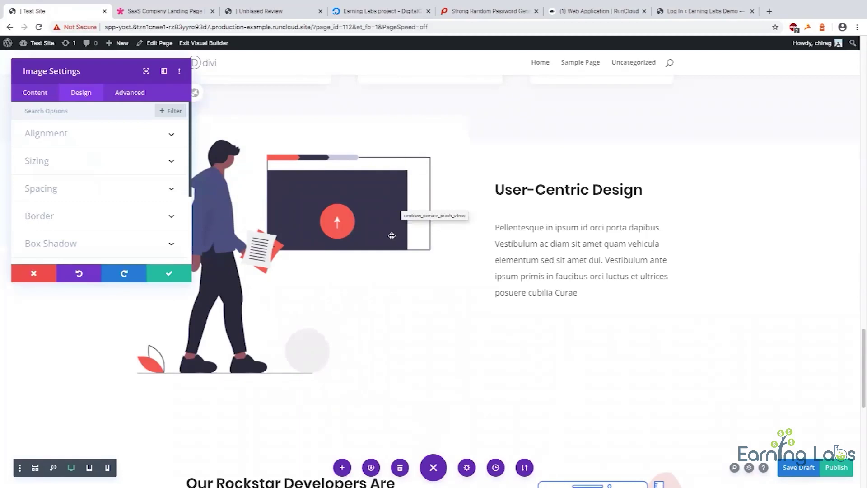
- Turn on Force Fullwidth in the image's Sizing options
scroll(392, 236, up, 1)
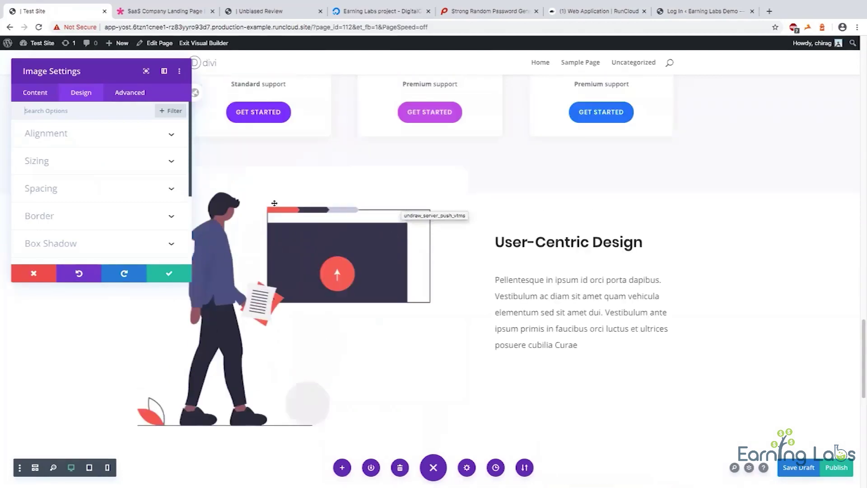
click(86, 167)
click(41, 148)
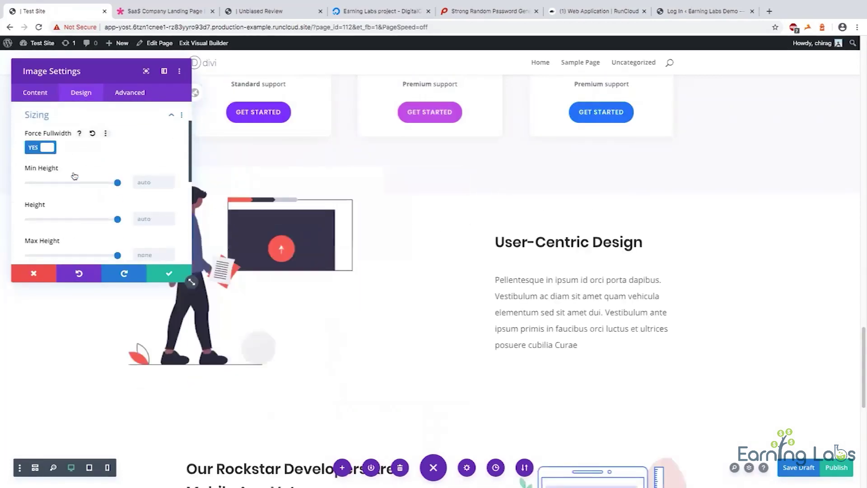
- Review the image's alignment and its tablet and phone margins, then close the settings
scroll(83, 176, up, 1)
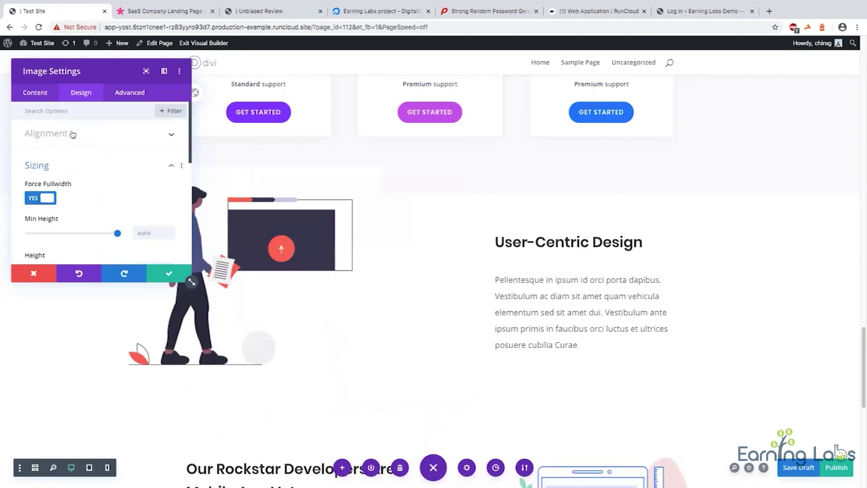
click(72, 134)
click(41, 256)
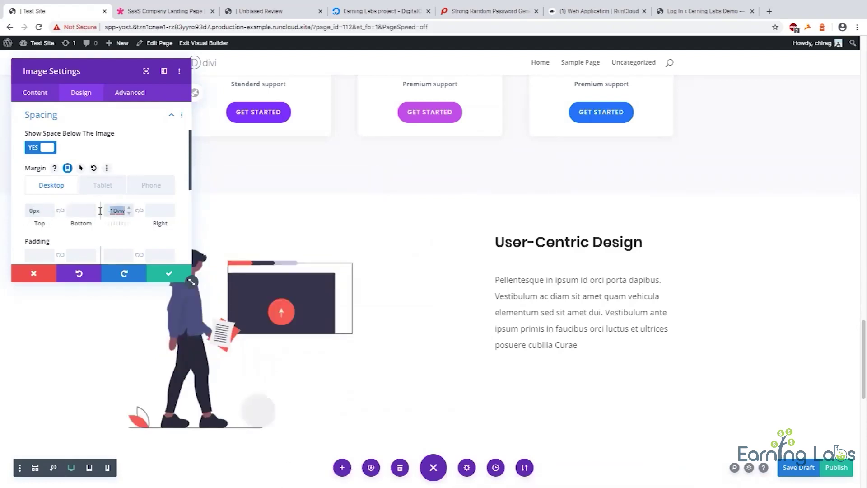
click(103, 184)
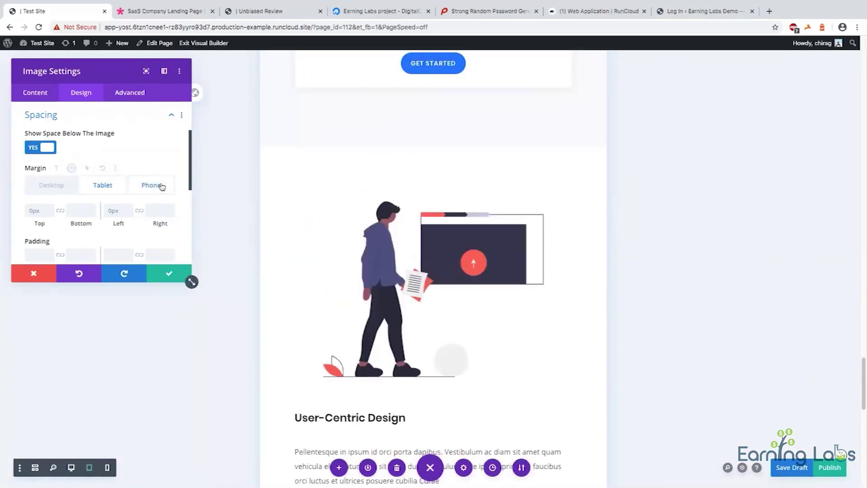
click(162, 185)
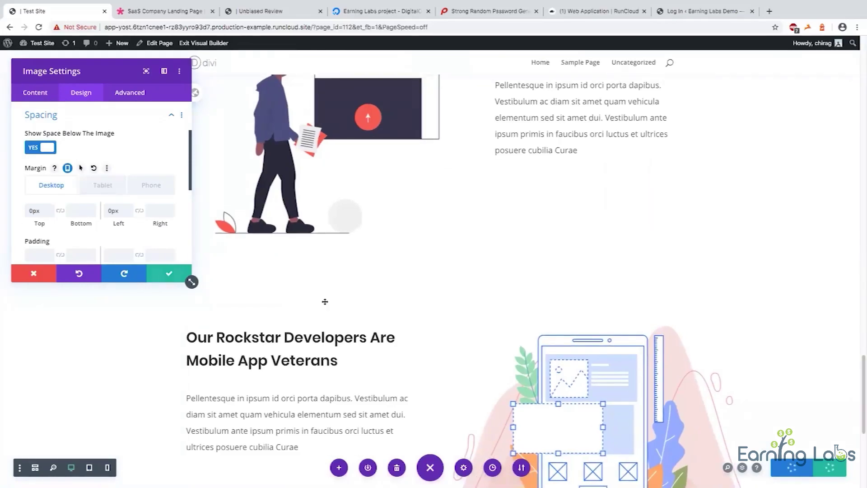
key(Escape)
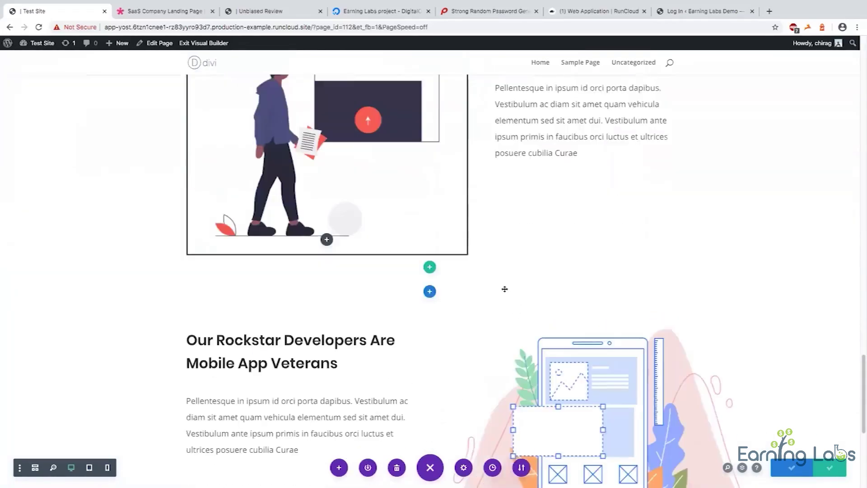
- Replace the Mobile App Veterans illustration with the uploaded undraw_modern_professional_yt9h.png image
scroll(504, 288, down, 2)
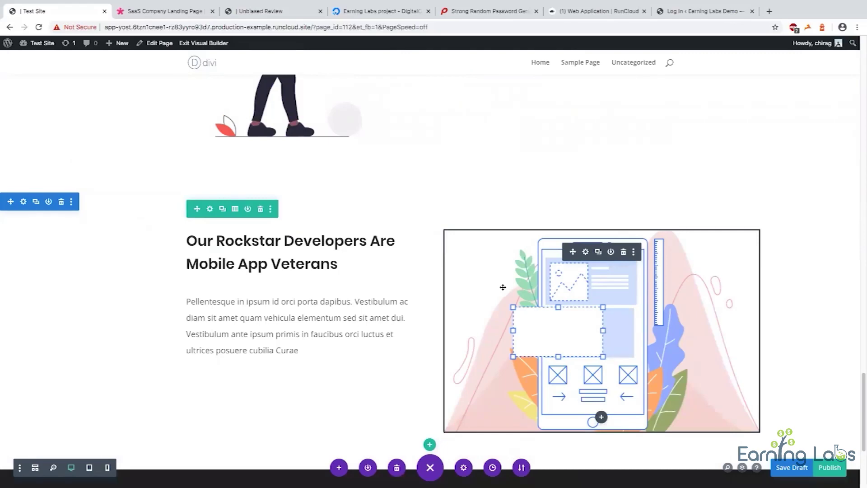
scroll(503, 287, down, 2)
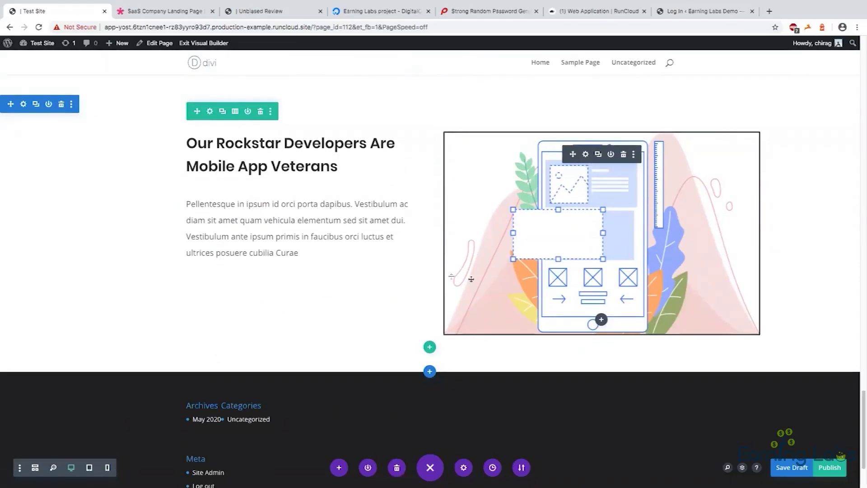
scroll(503, 287, up, 3)
click(586, 280)
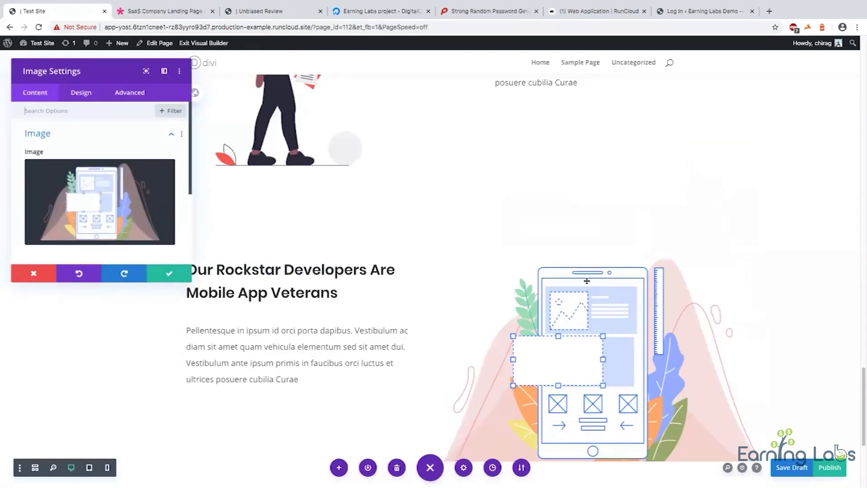
click(135, 173)
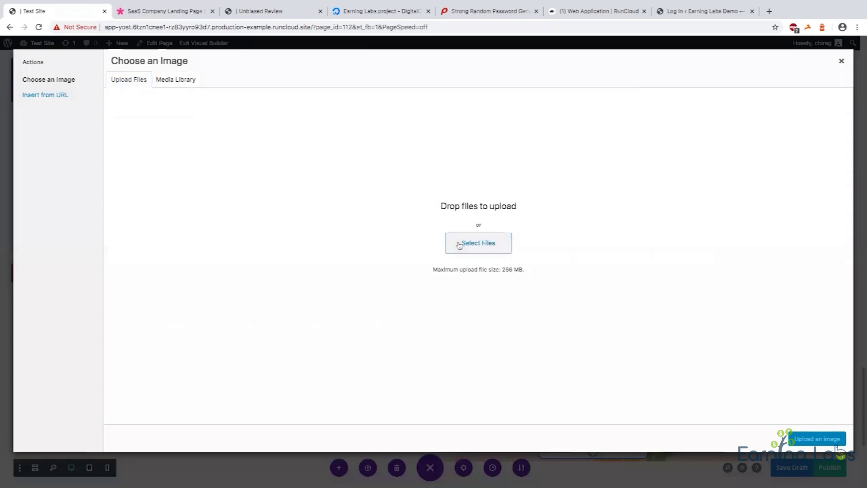
click(459, 246)
click(386, 91)
click(386, 82)
click(386, 75)
click(574, 202)
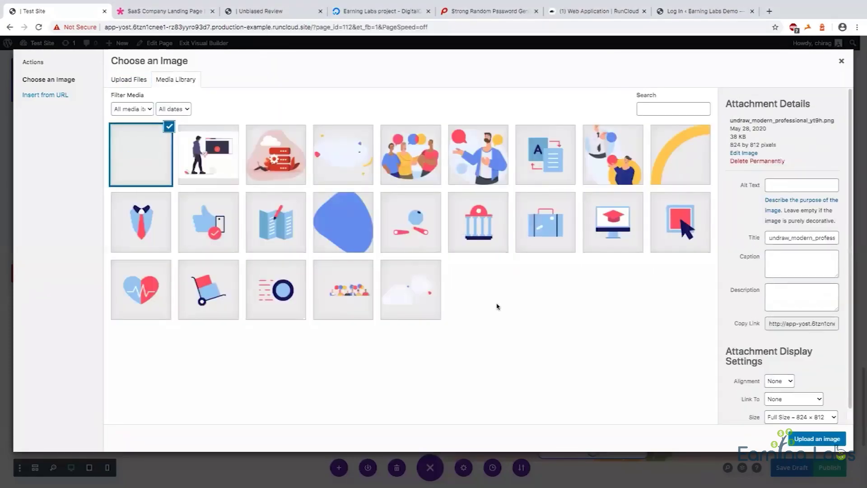
click(808, 438)
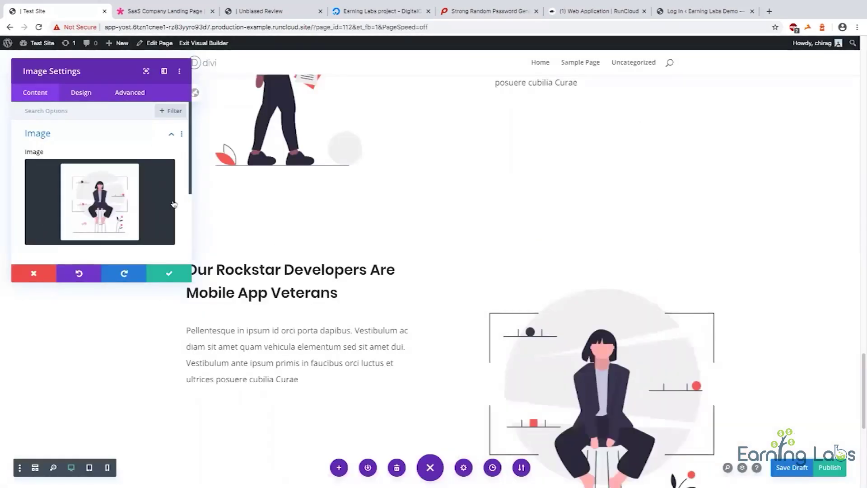
- Set the illustration's Force Fullwidth to YES and save the image settings
click(90, 91)
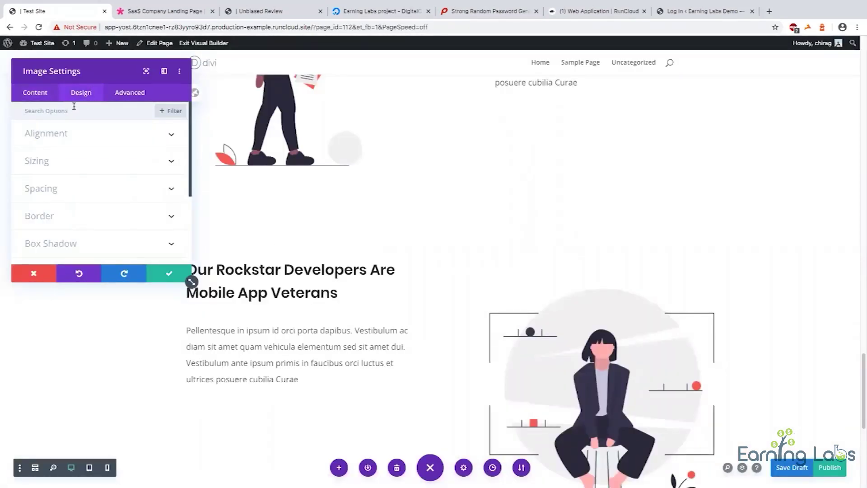
click(97, 161)
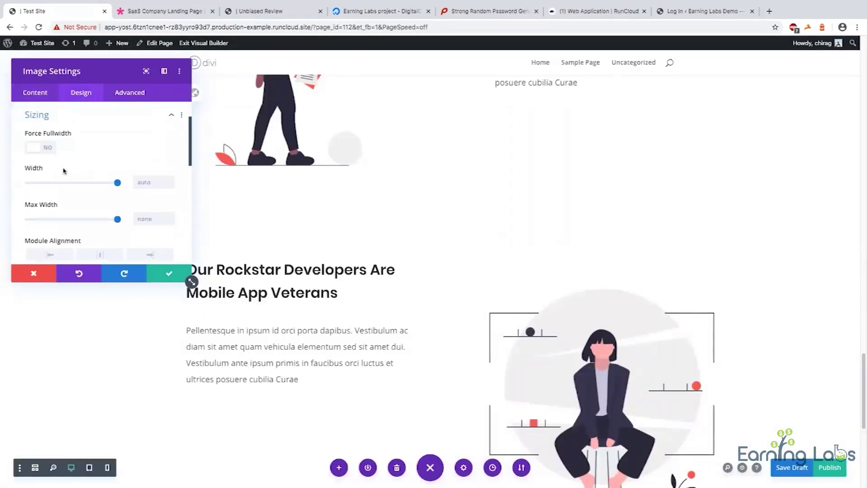
click(47, 147)
click(166, 278)
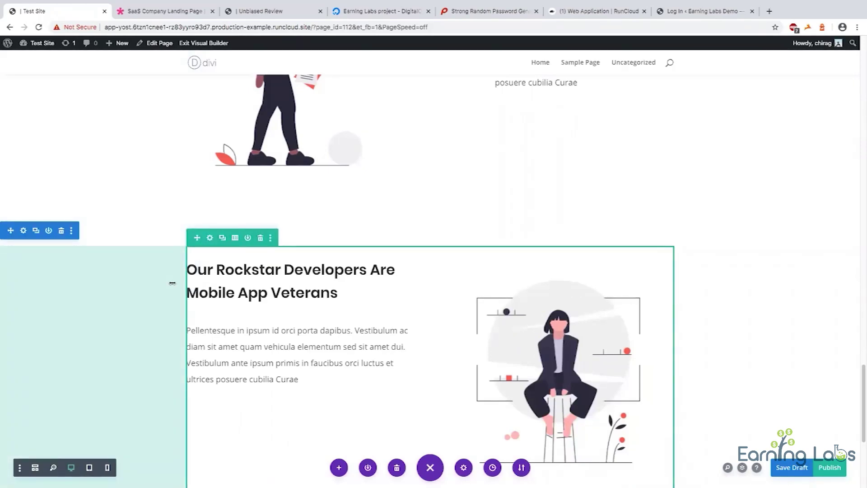
- Scroll through the Test Site builder page to review its current section order
scroll(189, 284, down, 10)
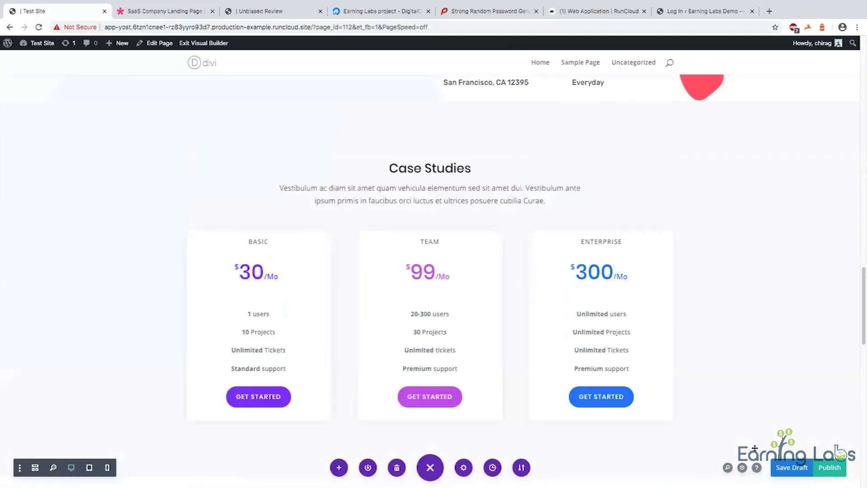
scroll(310, 331, up, 10)
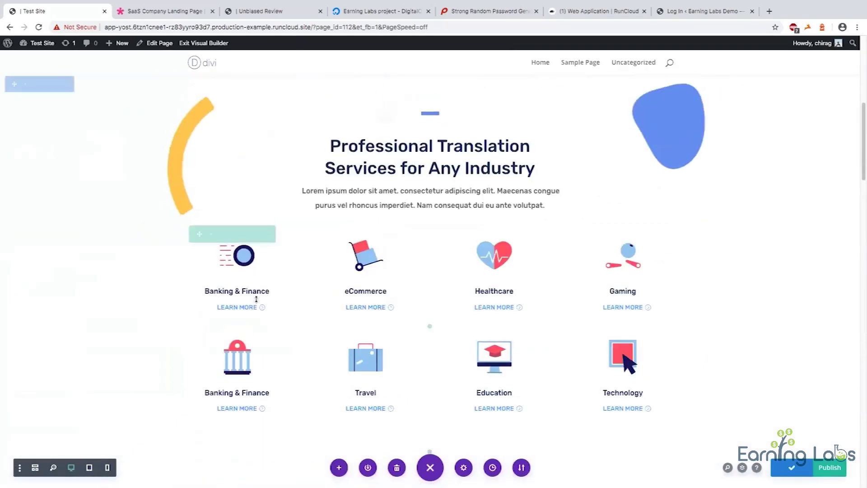
scroll(255, 299, down, 10)
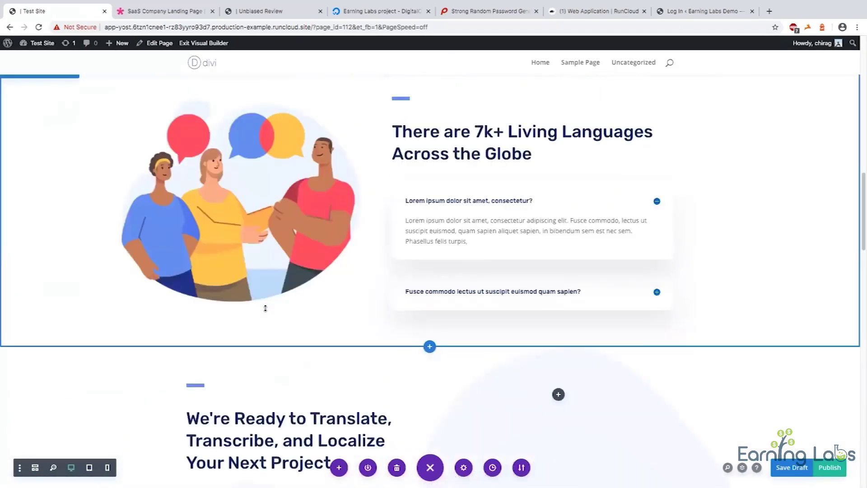
scroll(265, 307, down, 3)
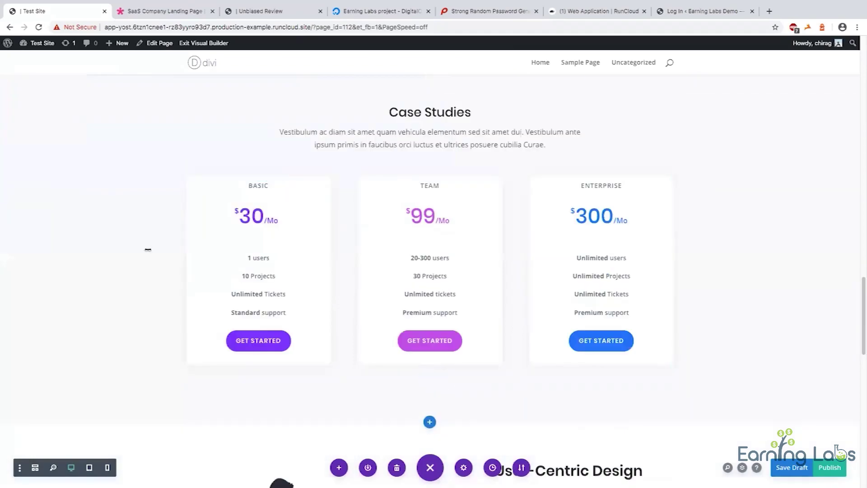
scroll(136, 247, up, 1)
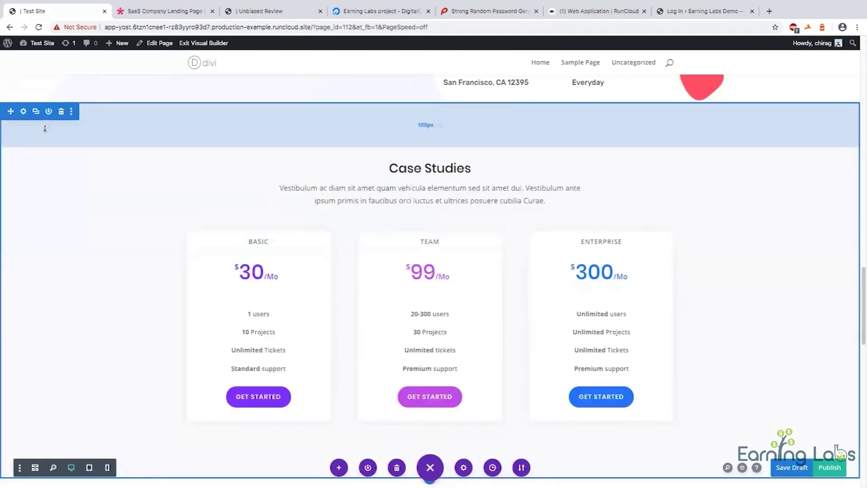
scroll(75, 159, up, 10)
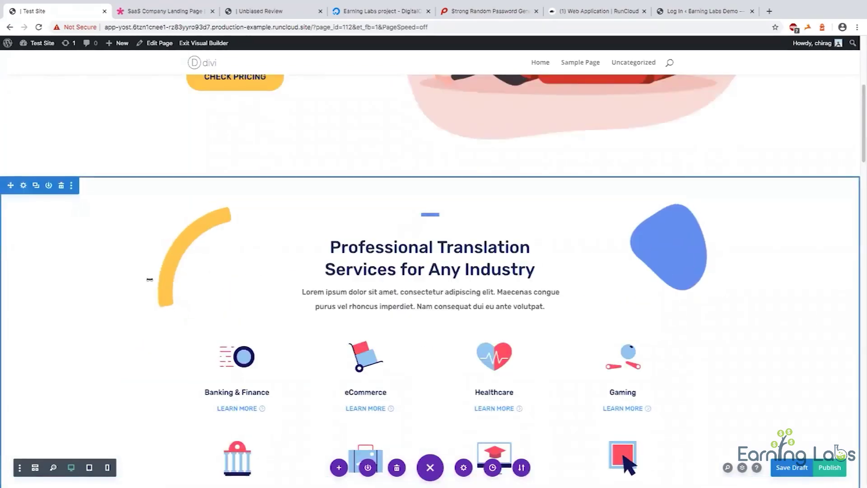
scroll(149, 279, down, 3)
scroll(316, 216, down, 4)
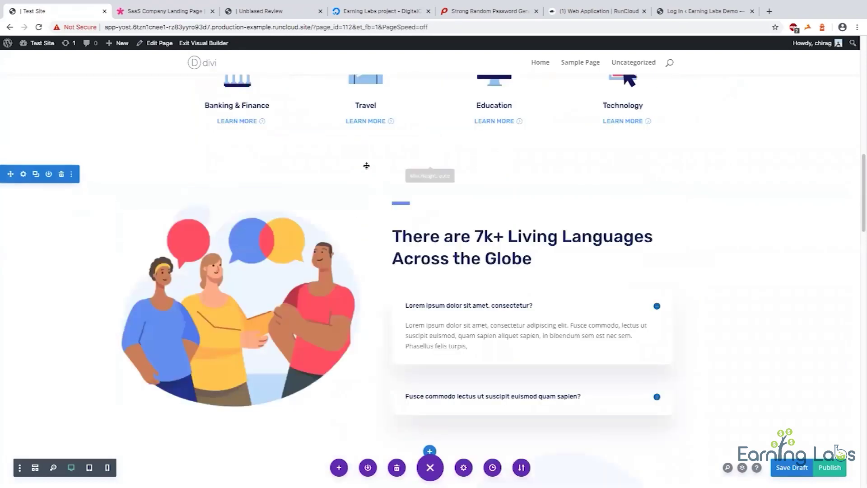
- Check the Professional Plans section on Unbiased Review, then bring up Test Site's Layers panel
click(258, 12)
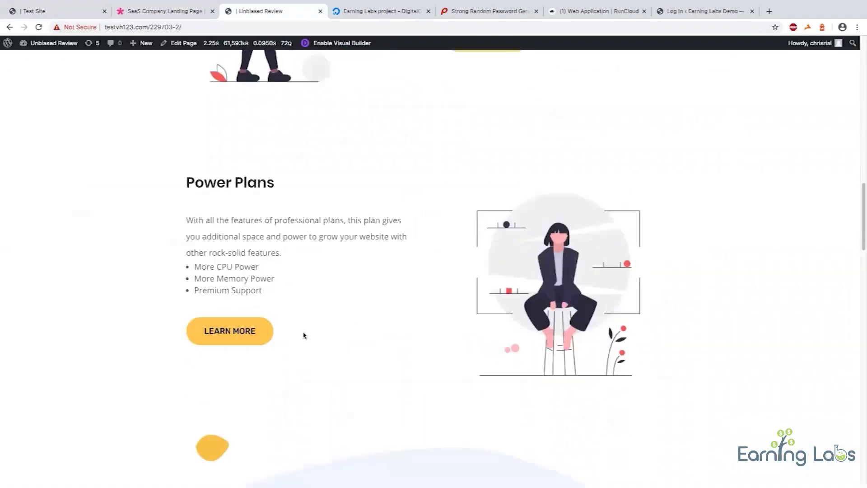
scroll(304, 334, up, 7)
scroll(304, 334, down, 10)
scroll(304, 335, up, 5)
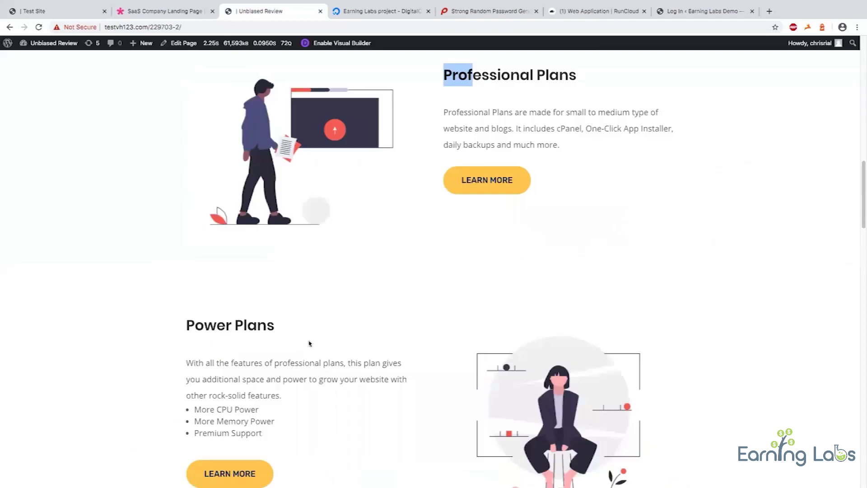
click(68, 12)
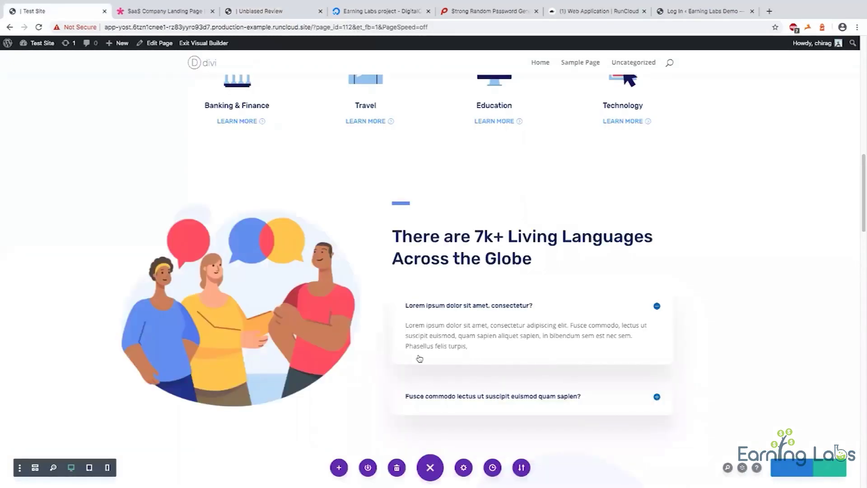
key(ctrl+l)
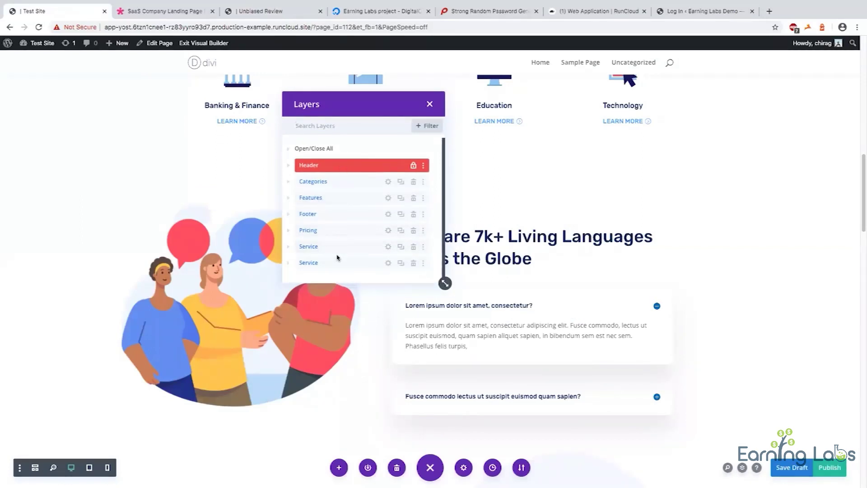
- In Layers, move a Service section below Categories and the Pricing section right after the Service sections
drag(331, 248, 327, 189)
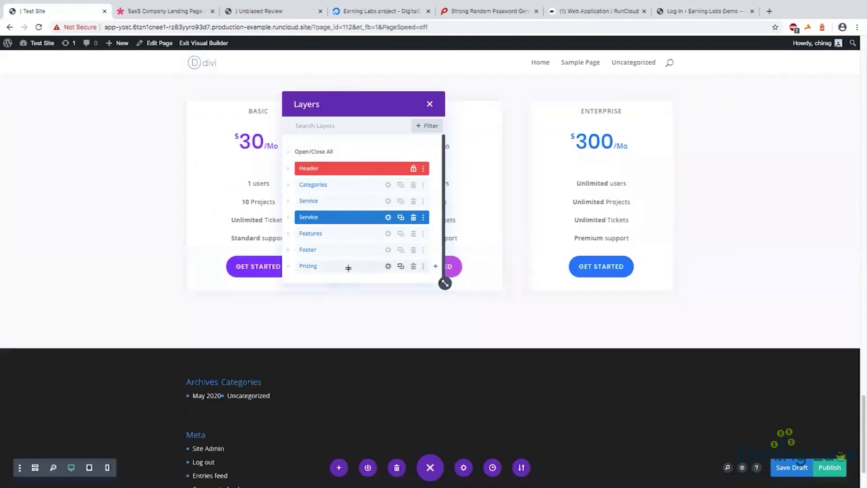
drag(347, 267, 336, 233)
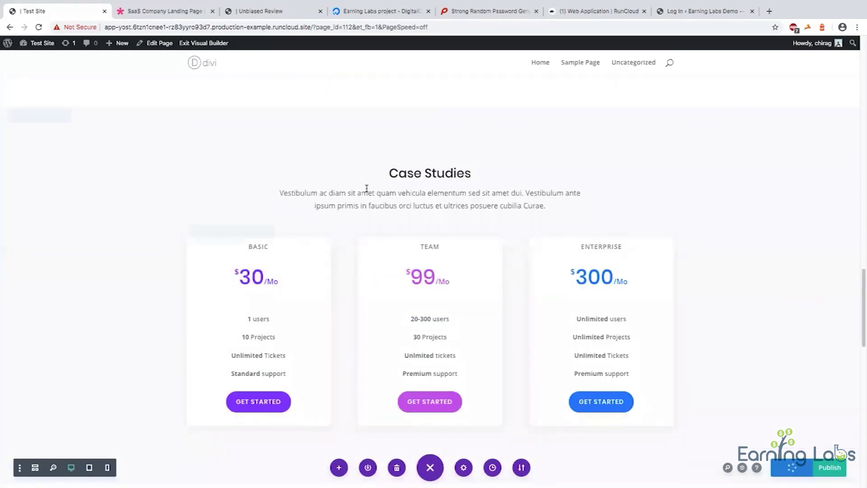
scroll(101, 185, up, 10)
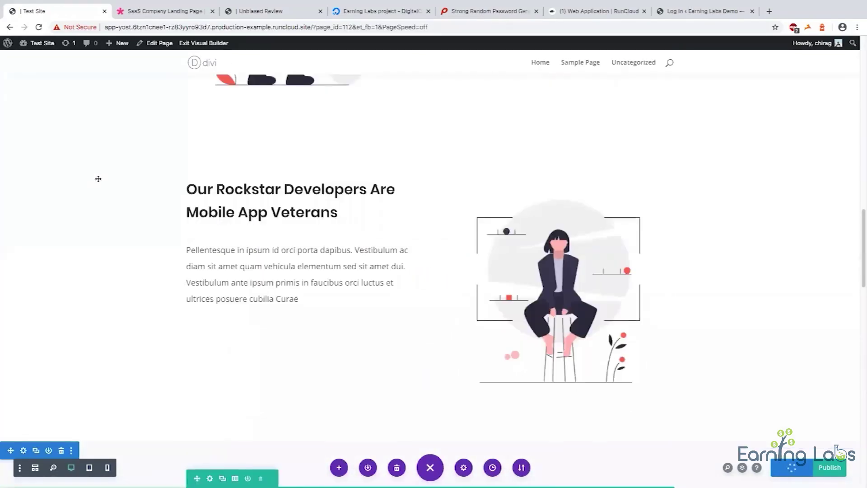
scroll(98, 178, down, 2)
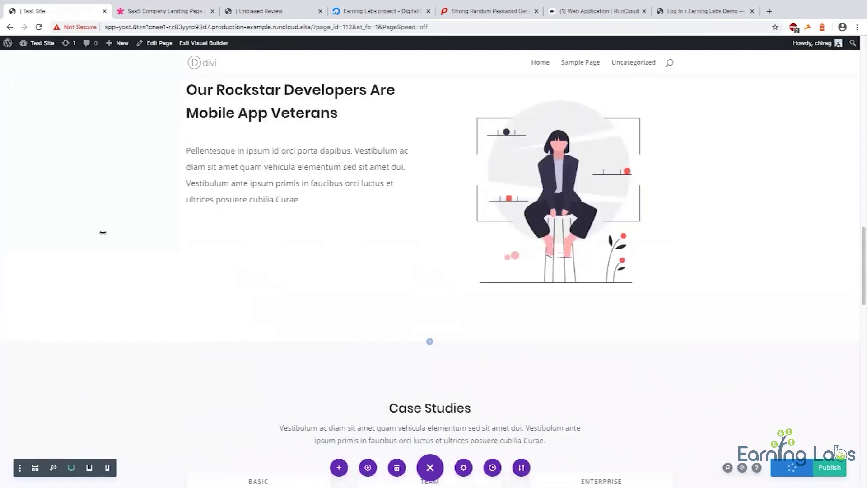
scroll(109, 382, down, 8)
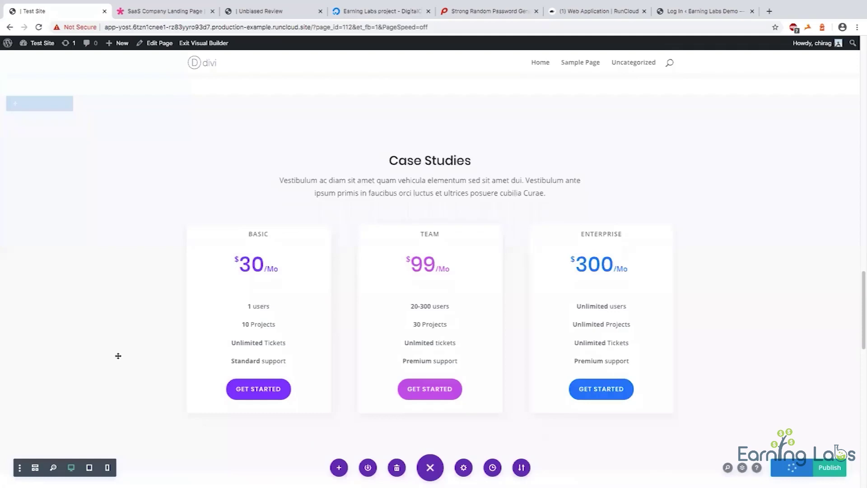
scroll(135, 308, up, 3)
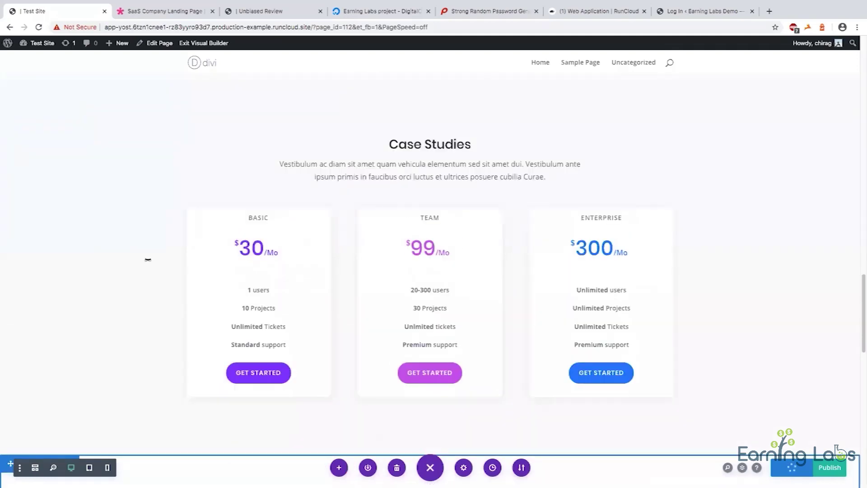
scroll(147, 259, up, 3)
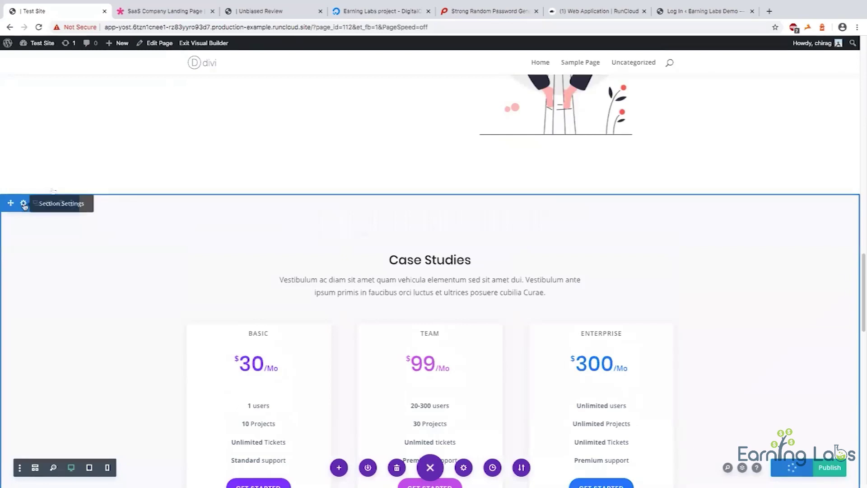
- Delete the Case Studies pricing section's background colour in its settings and save the change
click(24, 204)
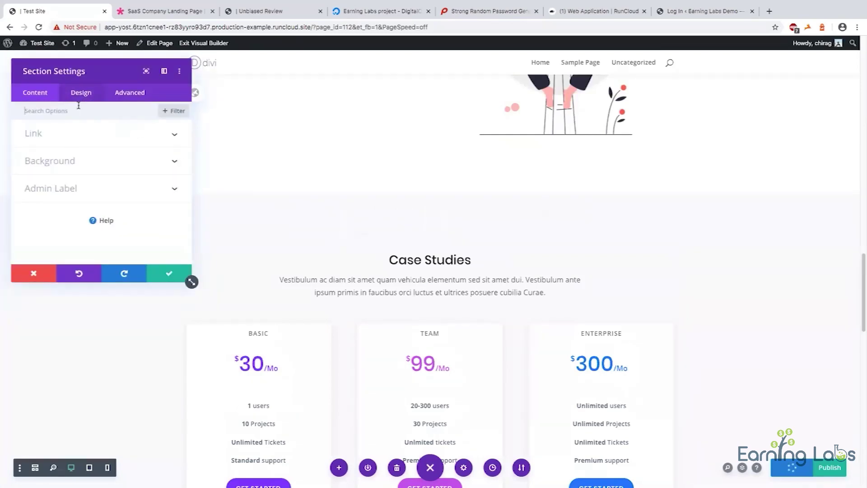
click(80, 98)
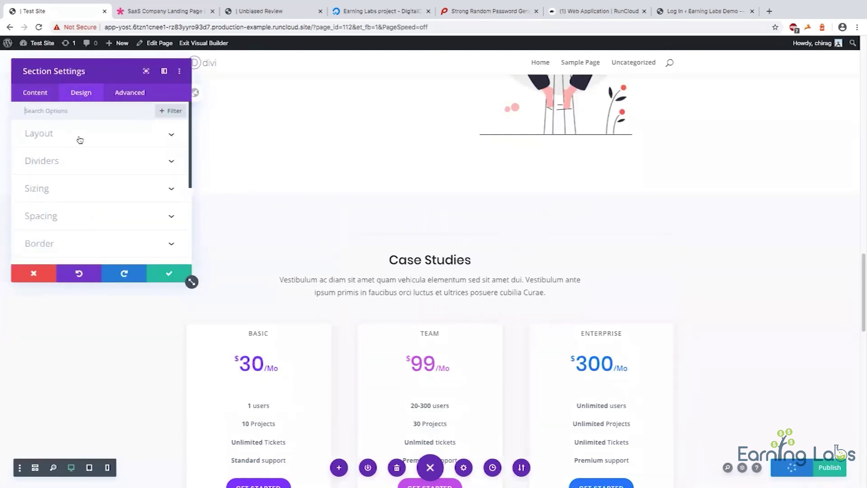
click(80, 140)
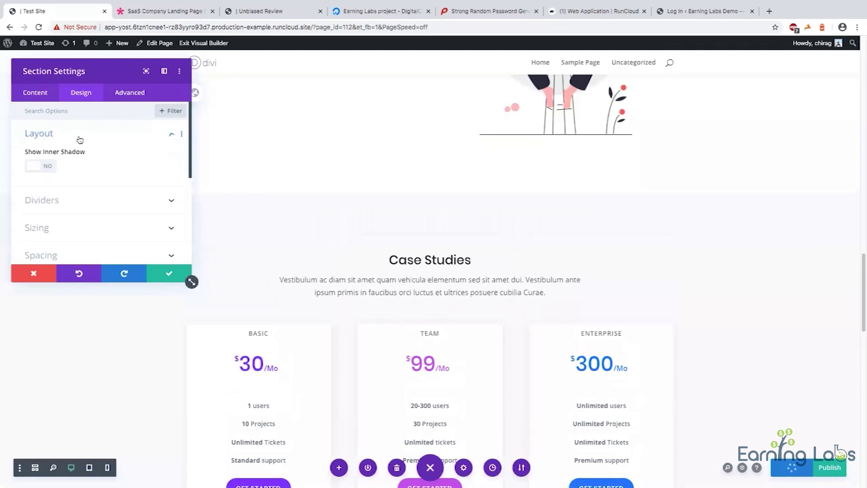
click(40, 94)
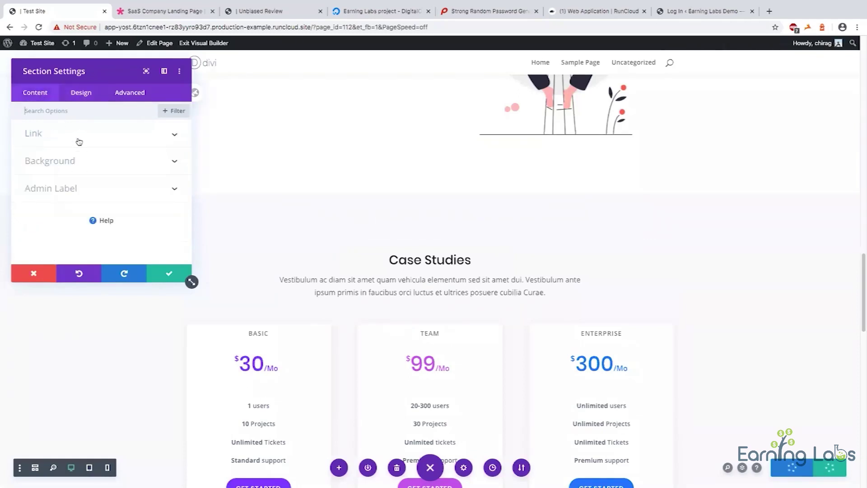
click(86, 168)
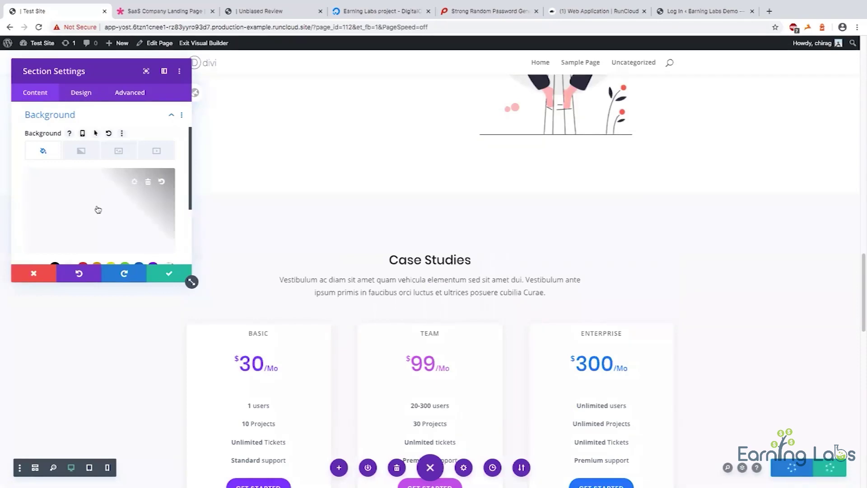
click(148, 182)
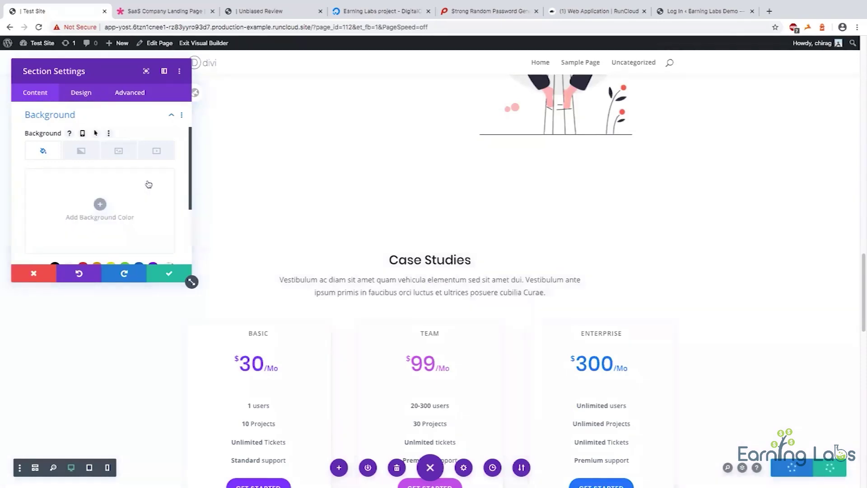
click(170, 274)
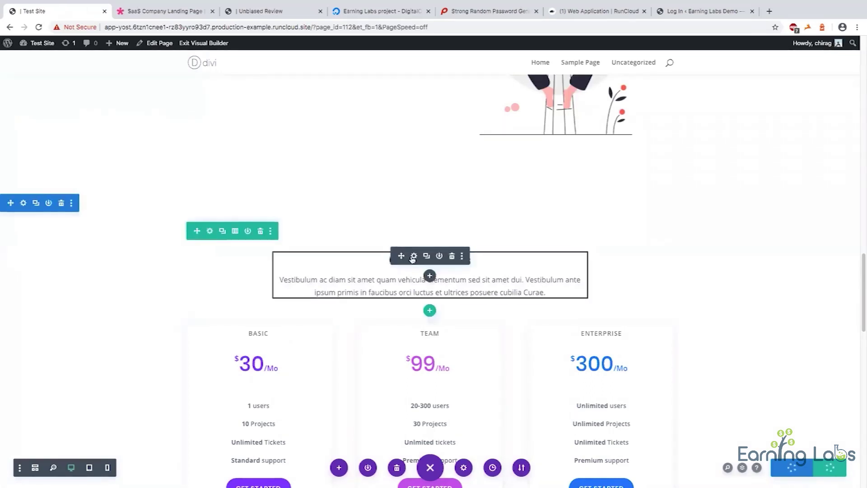
- In the Case Studies text module's settings, replace the heading with 'Professional Plans'
click(414, 257)
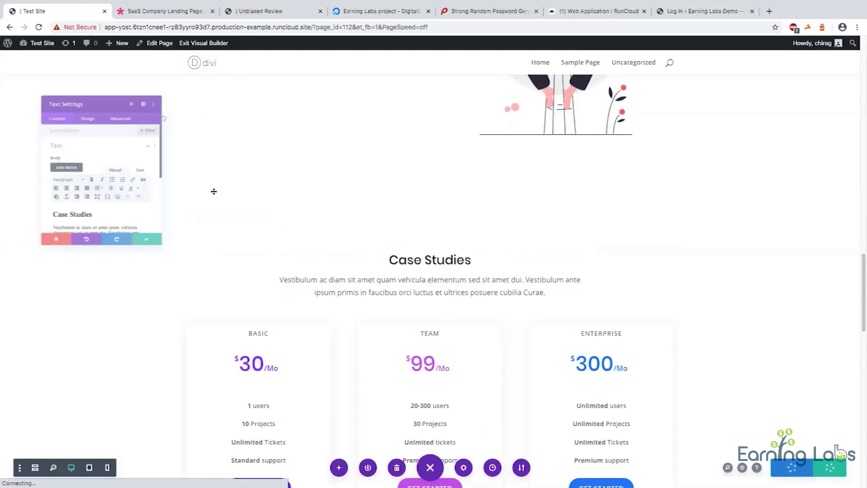
drag(259, 11, 167, 10)
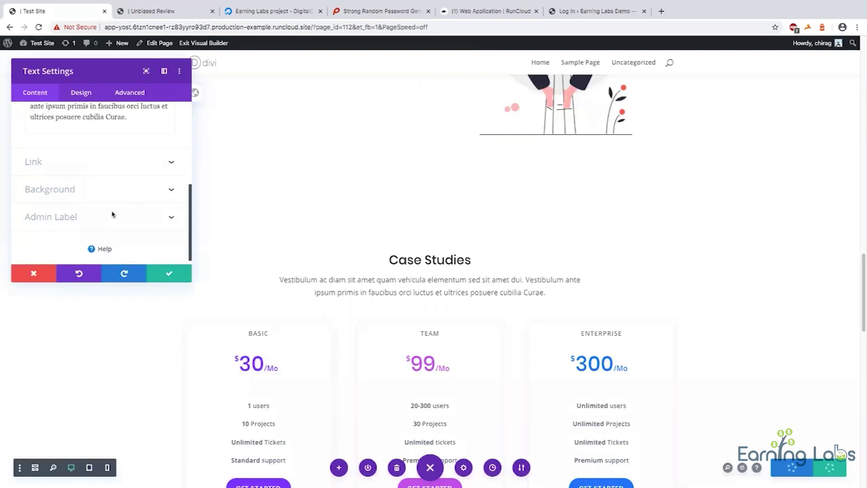
scroll(113, 214, up, 5)
scroll(90, 199, down, 5)
scroll(85, 188, up, 3)
triple_click(29, 182)
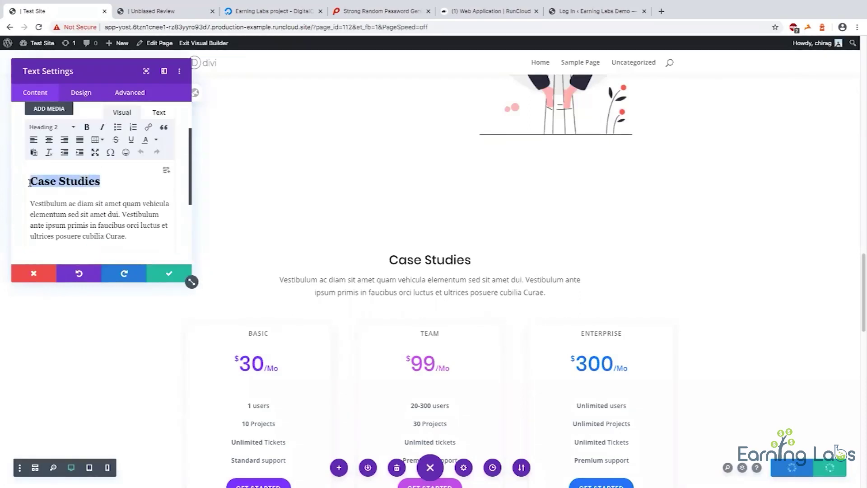
text(Professional Plans)
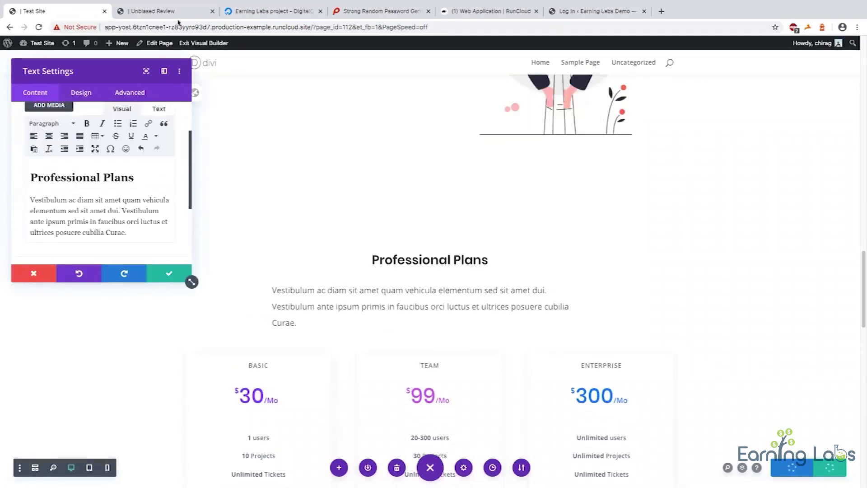
- Paste the Professional Plans description from Unbiased Review into the text body and save it
click(179, 13)
drag(560, 163, 445, 132)
key(ctrl+c)
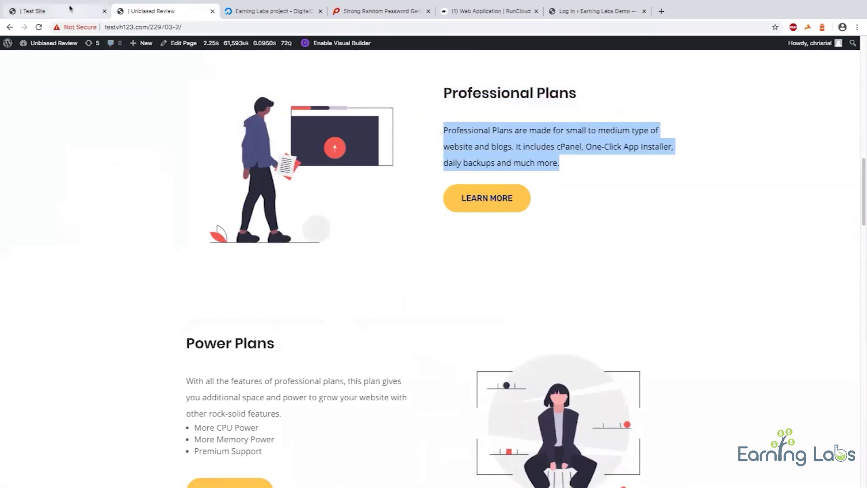
click(70, 8)
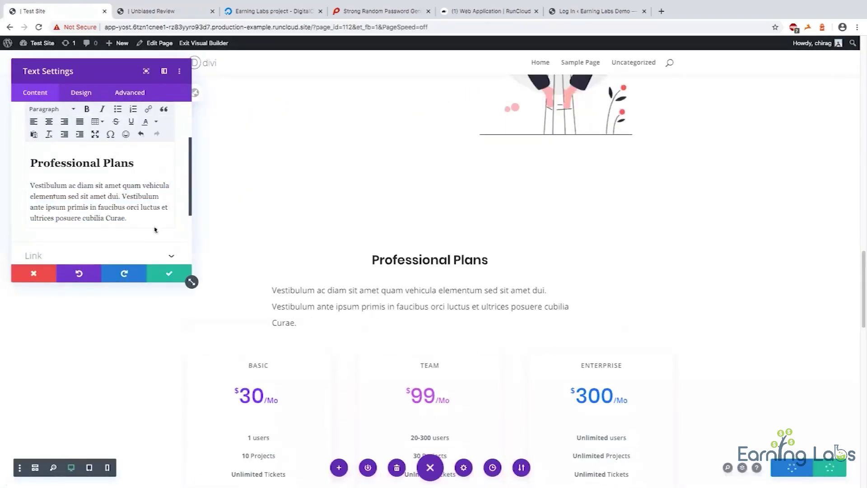
key(ctrl+v)
click(167, 274)
scroll(101, 273, down, 6)
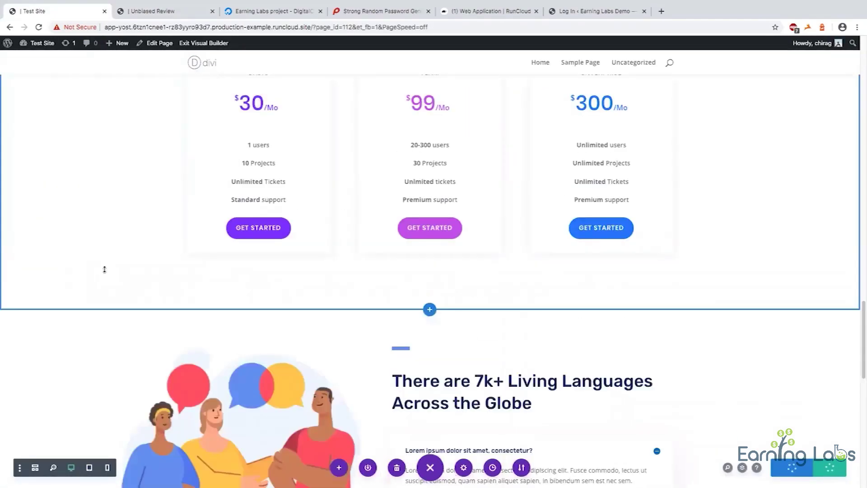
scroll(104, 269, down, 10)
scroll(300, 401, up, 8)
- Save the page as a draft
click(791, 468)
scroll(784, 396, up, 15)
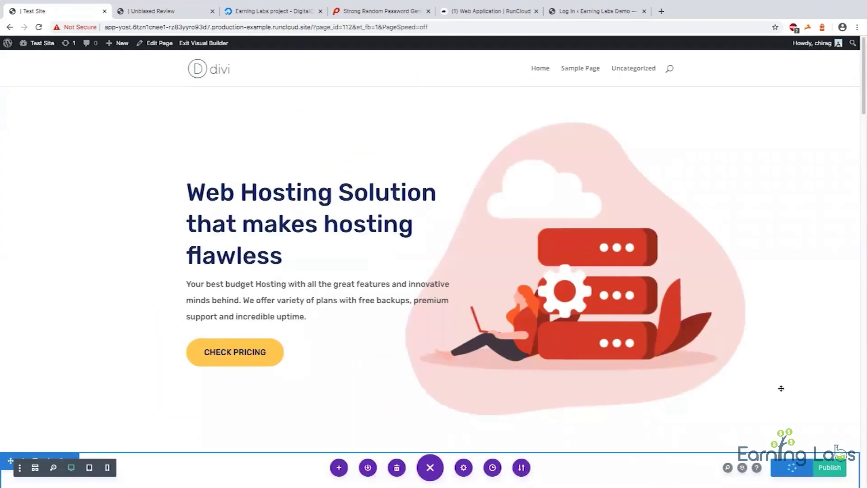
scroll(781, 388, down, 10)
scroll(721, 261, up, 2)
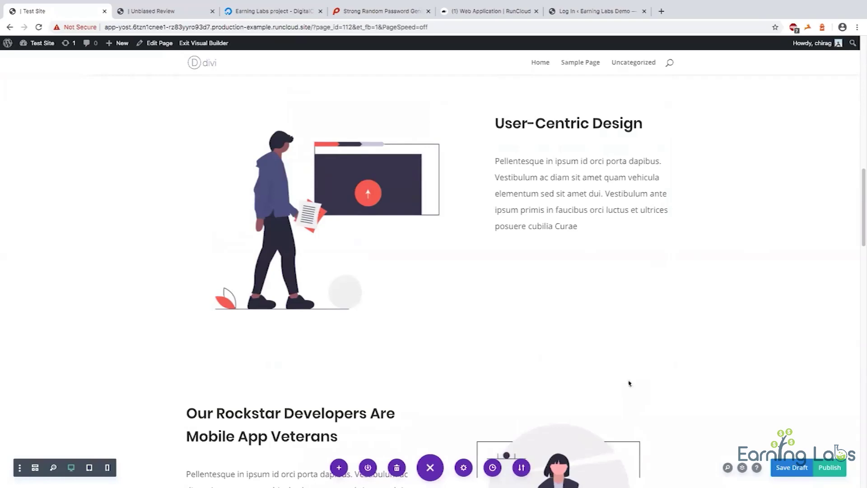
scroll(629, 384, down, 10)
scroll(557, 433, up, 10)
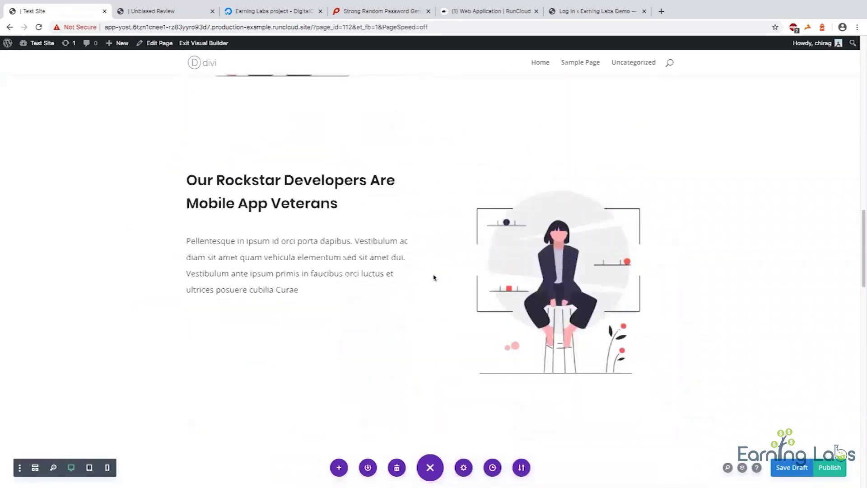
scroll(453, 228, up, 3)
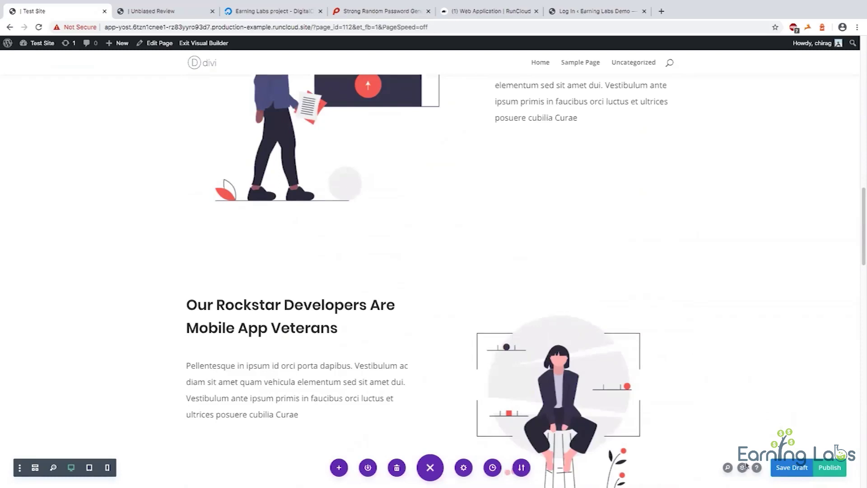
- In Layers, unlock the Header section and expand its row and both columns
click(741, 467)
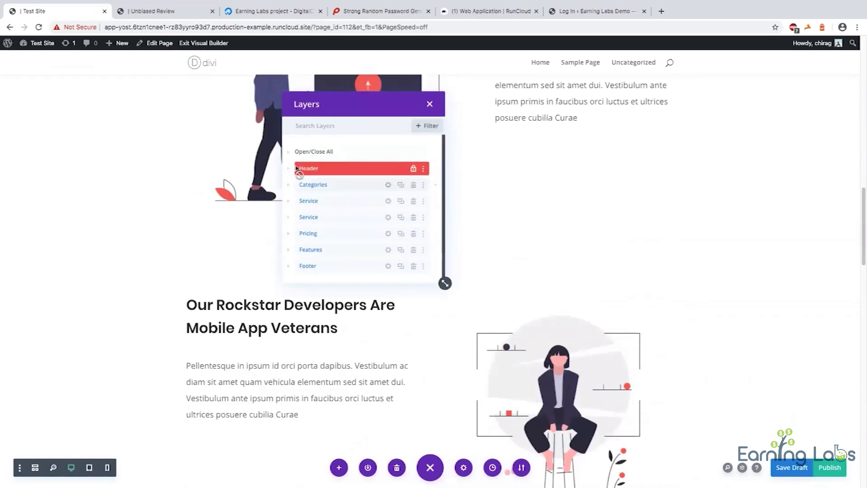
right_click(350, 168)
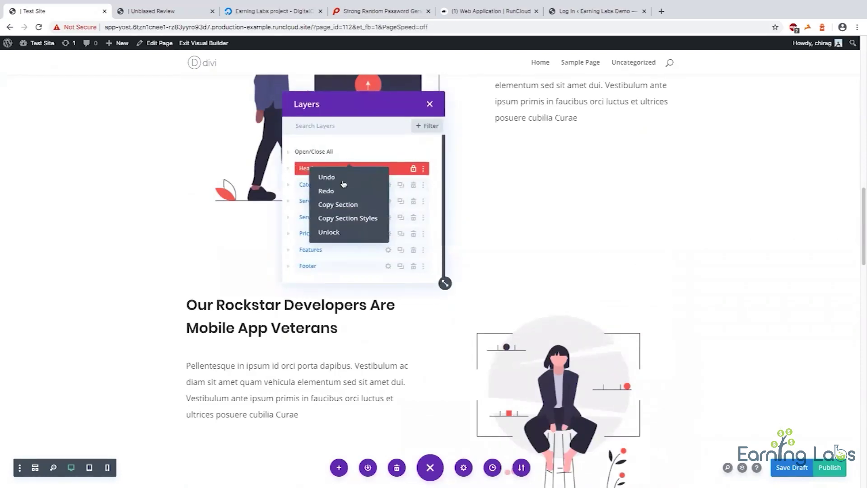
click(350, 232)
click(287, 171)
click(298, 186)
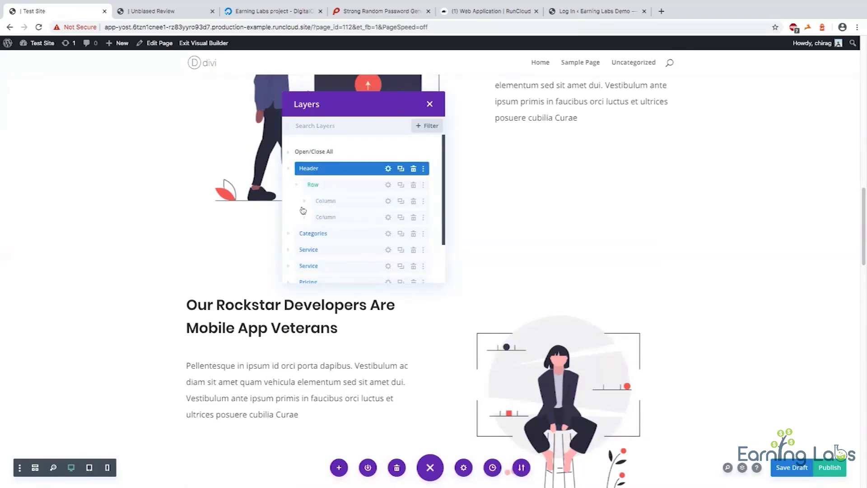
click(305, 218)
scroll(305, 219, down, 1)
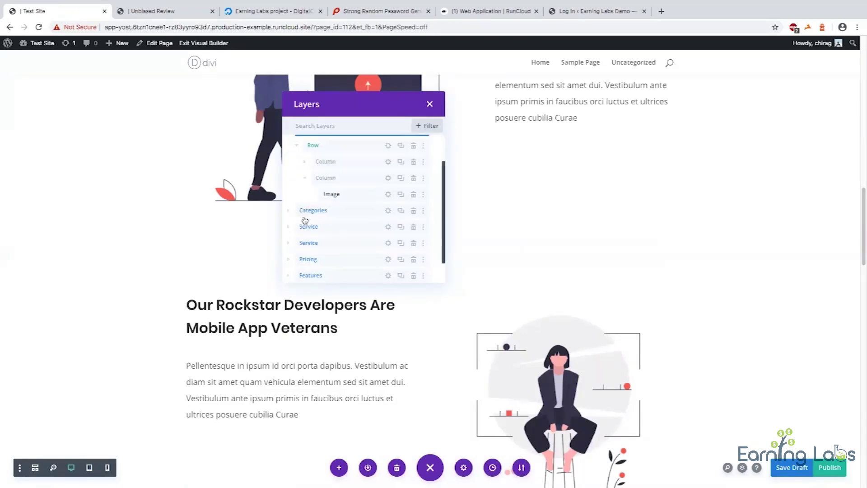
click(305, 161)
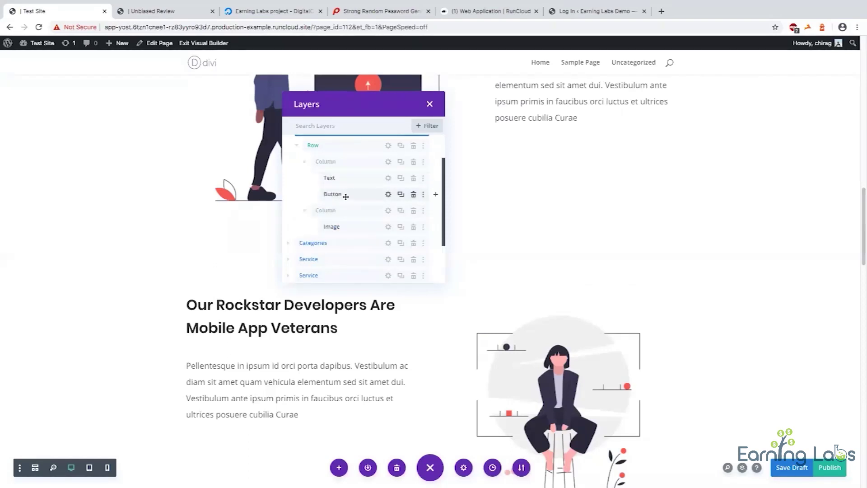
scroll(402, 174, down, 1)
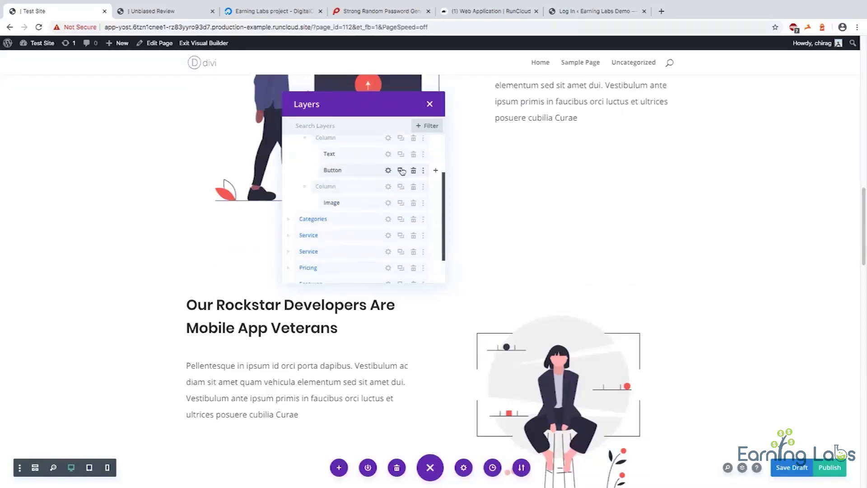
- Duplicate the Header's Check Pricing button twice in the Layers panel
click(401, 171)
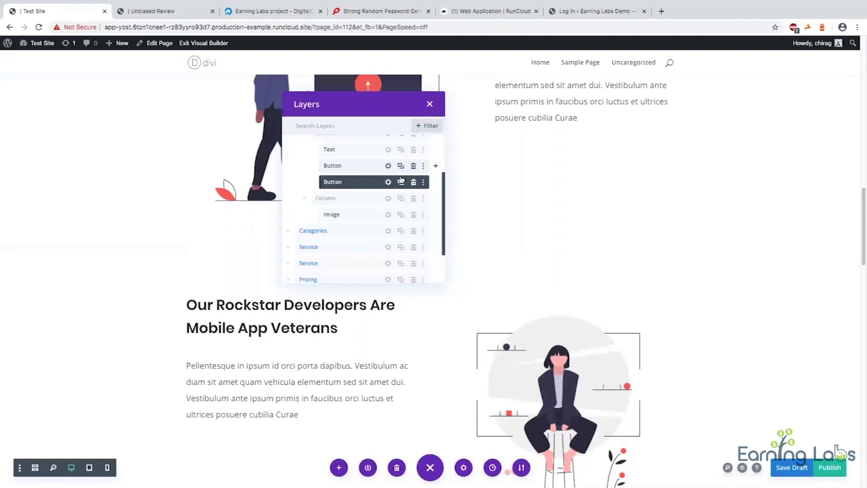
scroll(400, 170, down, 1)
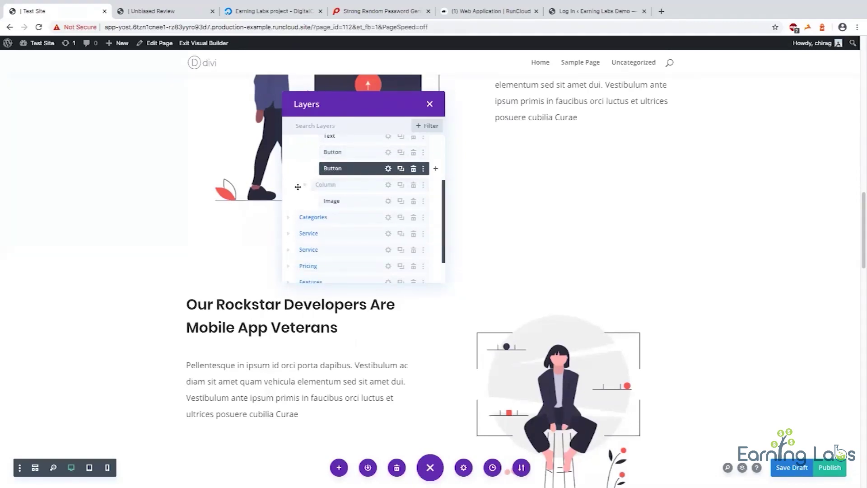
click(400, 168)
scroll(343, 198, down, 1)
scroll(289, 235, down, 2)
- Expand the Service section's row in Layers to look through its modules
click(298, 201)
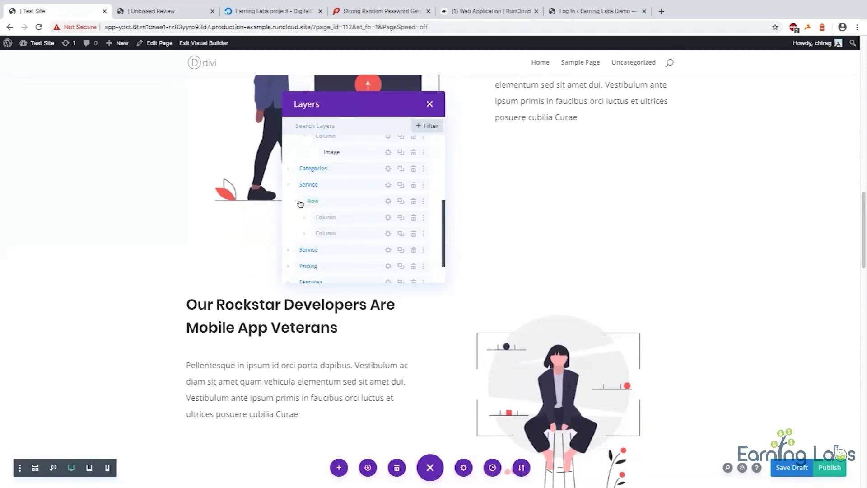
scroll(178, 240, up, 4)
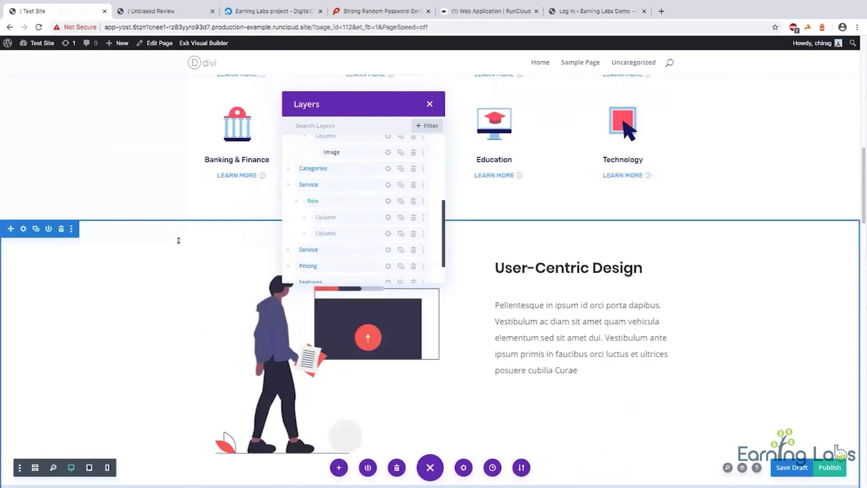
scroll(351, 223, up, 3)
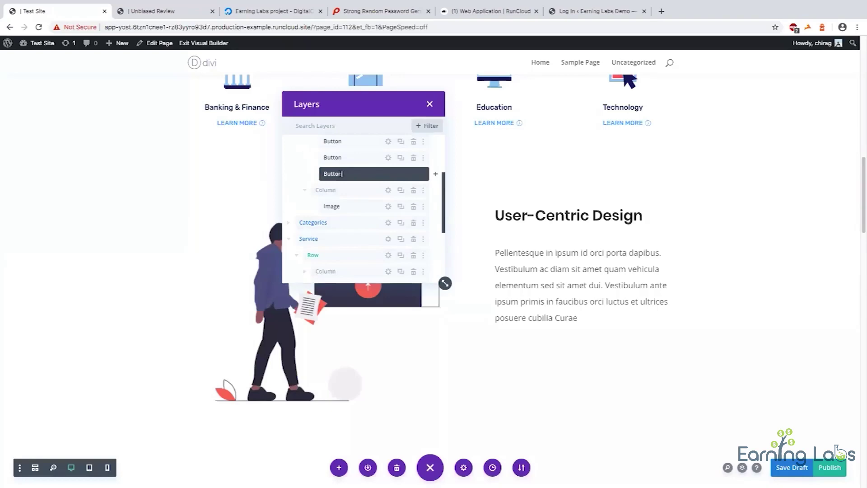
scroll(304, 174, up, 7)
scroll(316, 181, down, 1)
scroll(342, 257, down, 3)
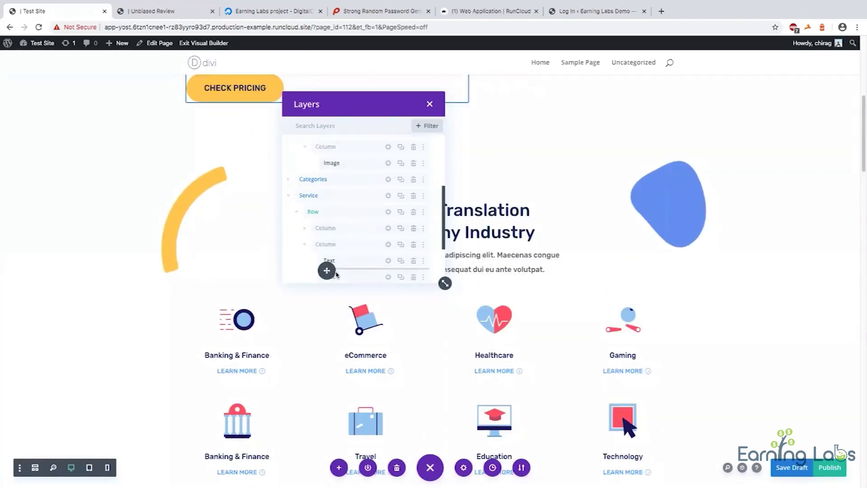
scroll(317, 243, down, 2)
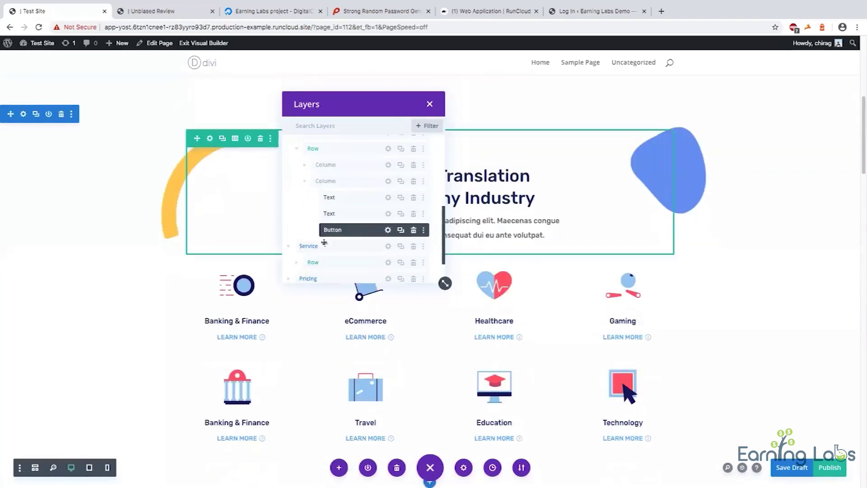
scroll(295, 226, up, 4)
click(289, 196)
mouse_move(331, 181)
mouse_down()
mouse_move(356, 230)
mouse_move(353, 273)
mouse_move(332, 180)
mouse_up()
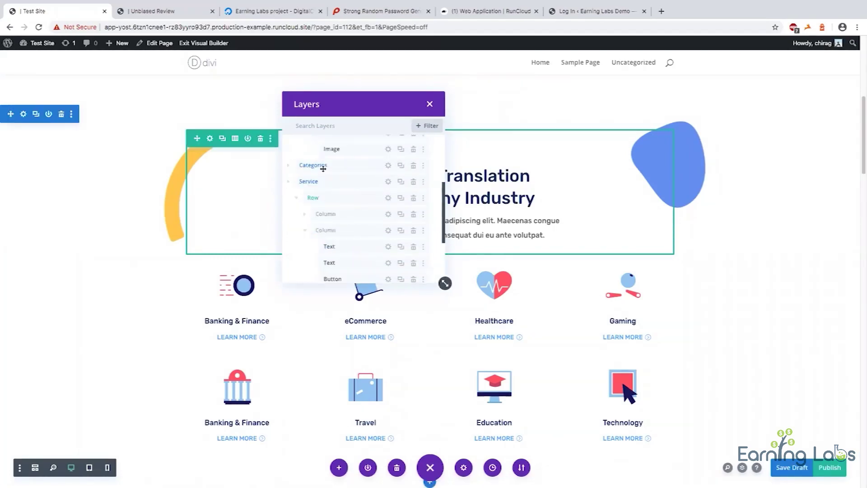
scroll(316, 190, down, 1)
- Drag a button copy to the top of the second Service row's column, above its text
click(290, 152)
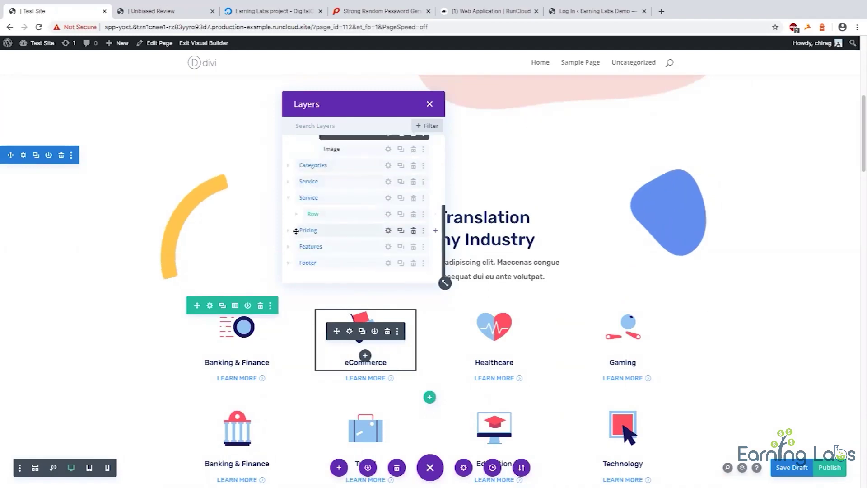
click(298, 214)
scroll(336, 174, up, 4)
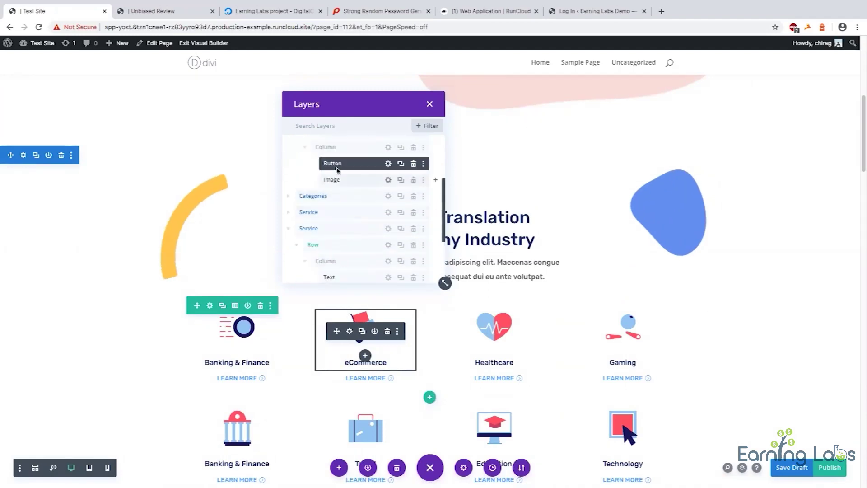
mouse_move(347, 210)
mouse_down()
mouse_move(338, 208)
mouse_move(334, 259)
mouse_move(333, 203)
mouse_up()
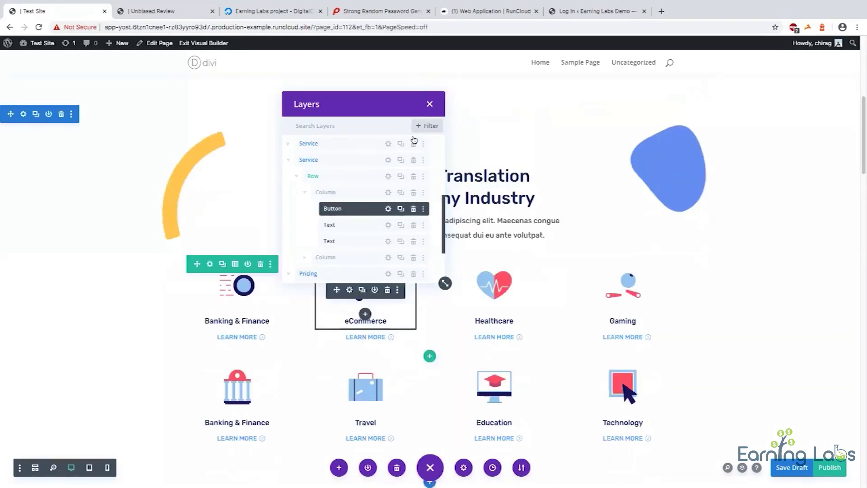
- Move the CHECK PRICING button below the service column's paragraph text on the page
click(429, 104)
scroll(256, 218, down, 10)
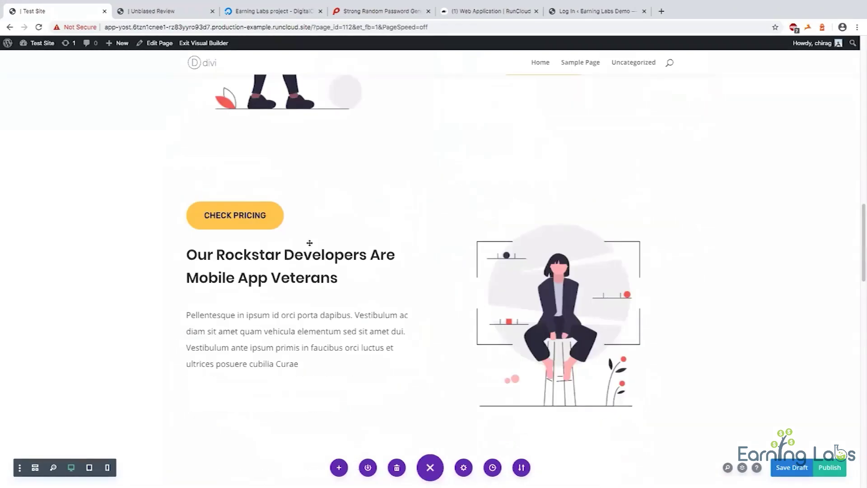
drag(255, 216, 267, 368)
scroll(338, 351, down, 10)
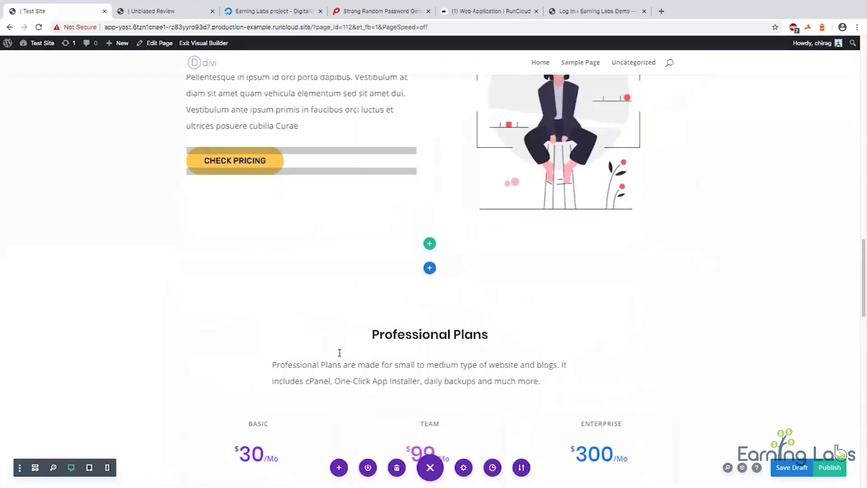
scroll(346, 346, down, 10)
- Save the page as a draft
click(793, 467)
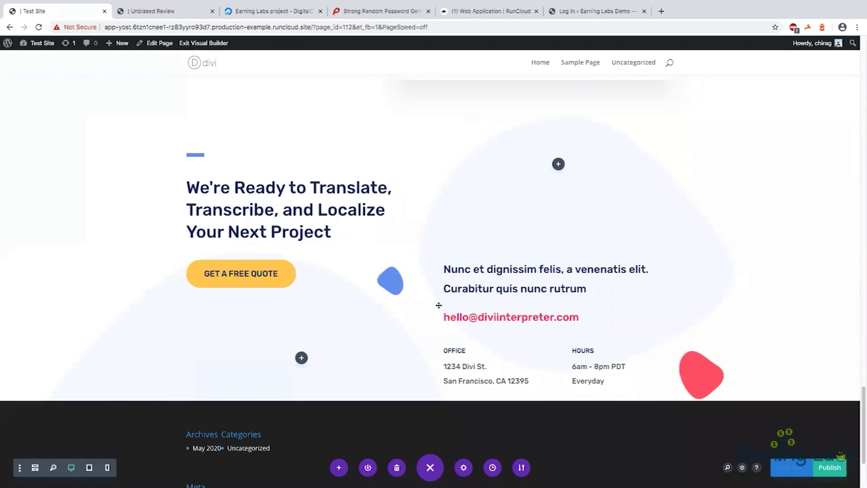
scroll(417, 232, up, 5)
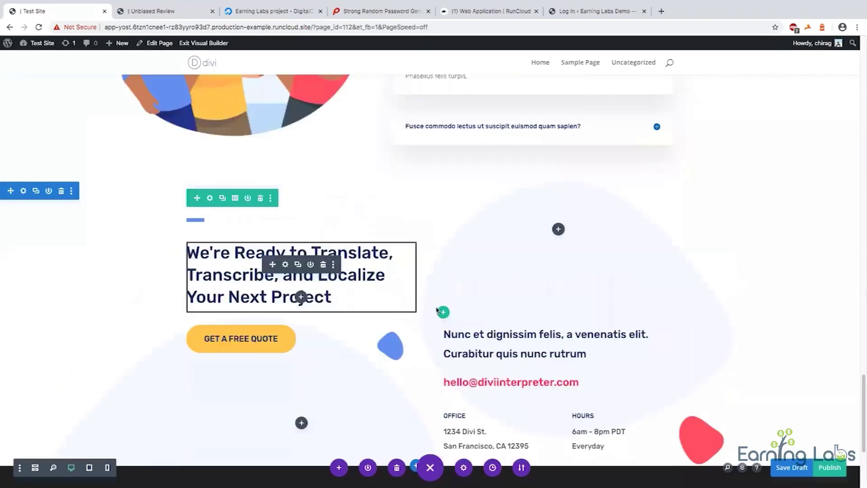
scroll(414, 234, up, 10)
scroll(361, 182, down, 4)
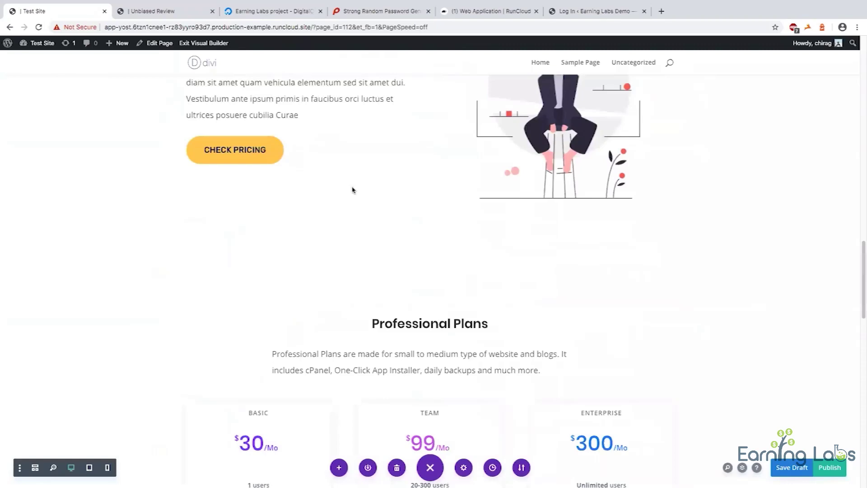
scroll(353, 189, down, 5)
- Compare with Unbiased Review, then scroll the test page to the Basic, Team and Enterprise pricing cards
click(172, 12)
scroll(352, 298, down, 5)
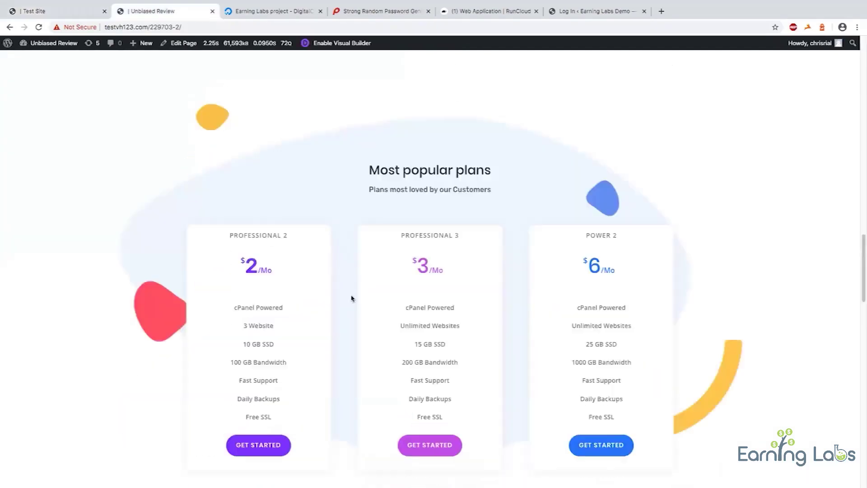
scroll(352, 298, down, 15)
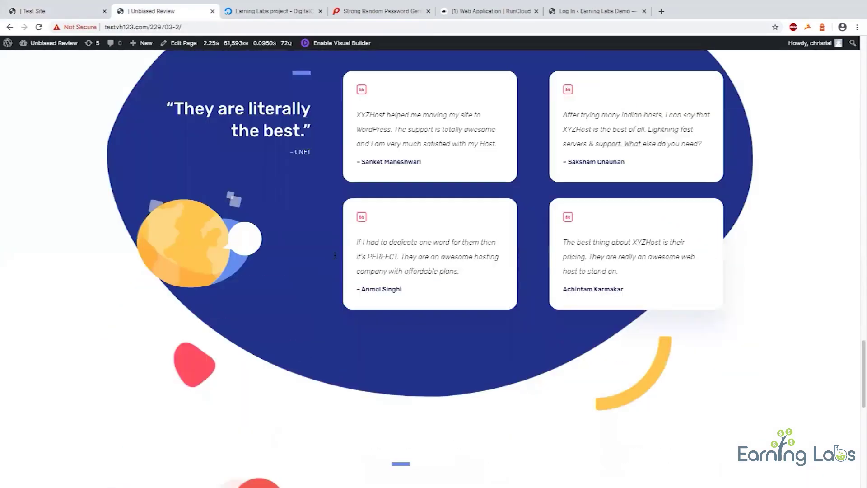
scroll(320, 276, down, 10)
scroll(319, 277, up, 8)
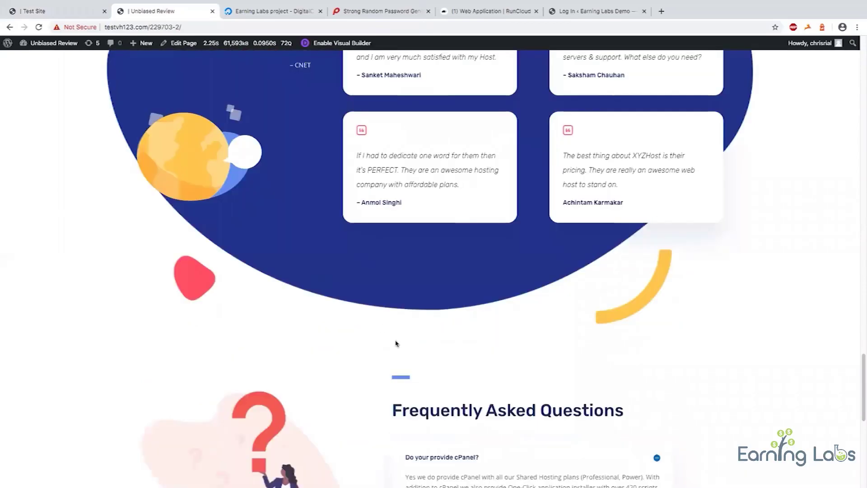
scroll(395, 343, down, 4)
click(54, 11)
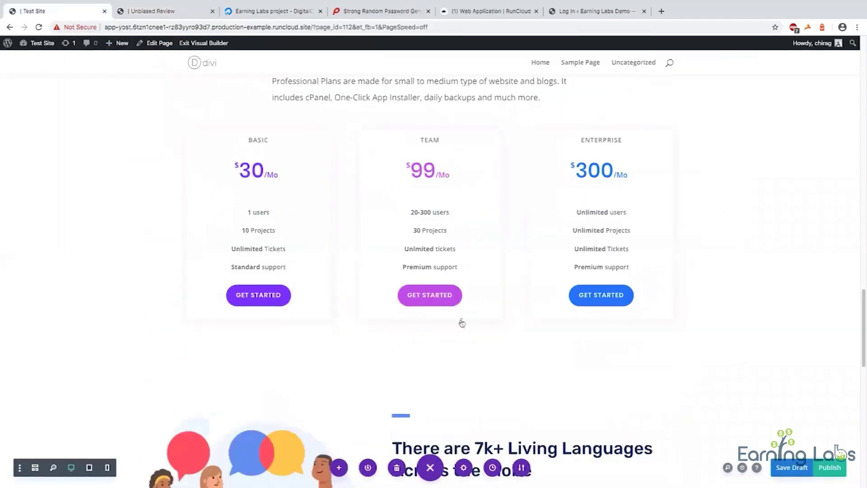
scroll(459, 314, down, 7)
scroll(459, 314, up, 7)
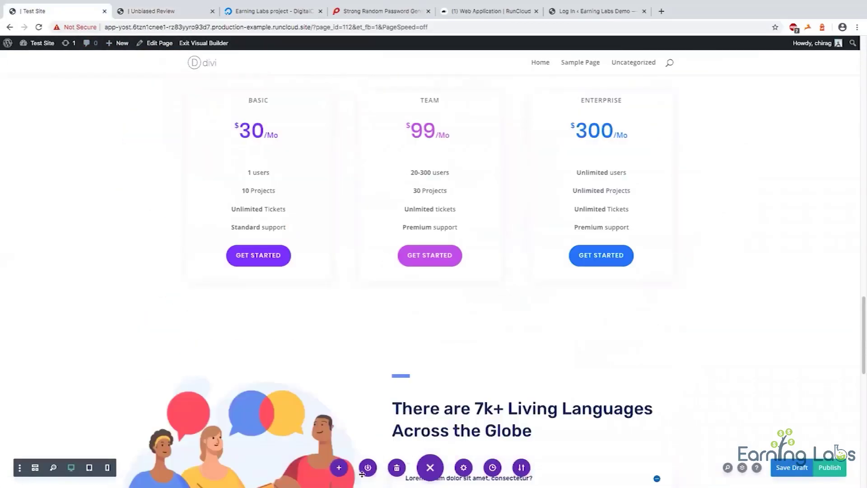
- Search the premade layout library for 'interpr' and import the Interpreter Landing Page layout
click(340, 468)
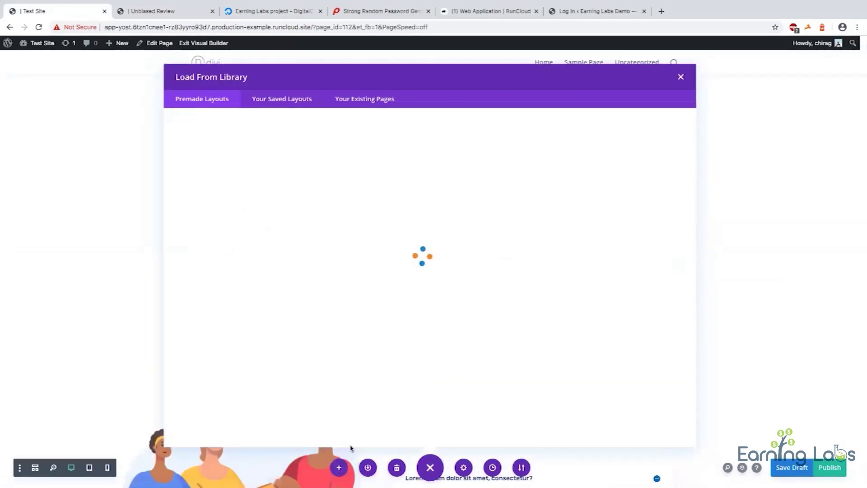
click(226, 169)
text(inter)
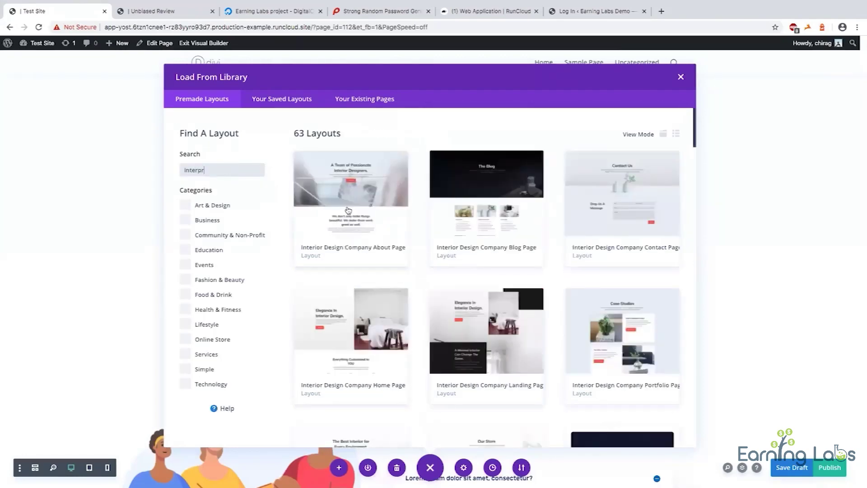
text(pr)
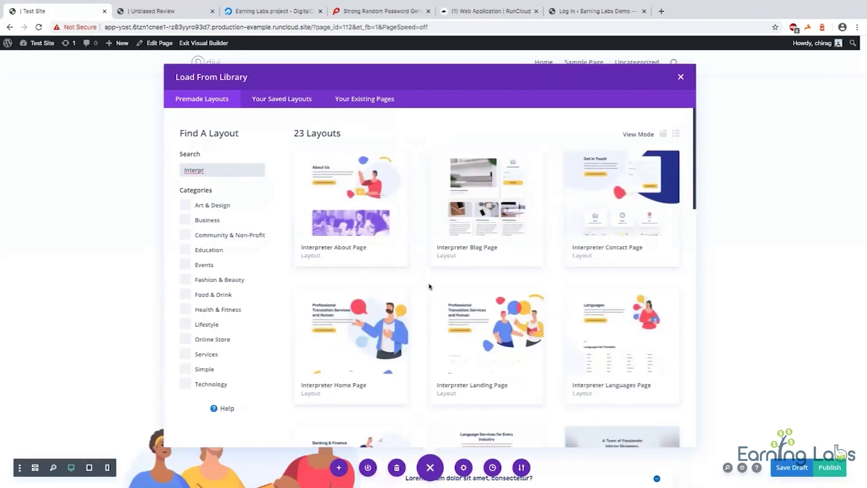
scroll(428, 286, down, 4)
click(496, 197)
scroll(349, 229, down, 10)
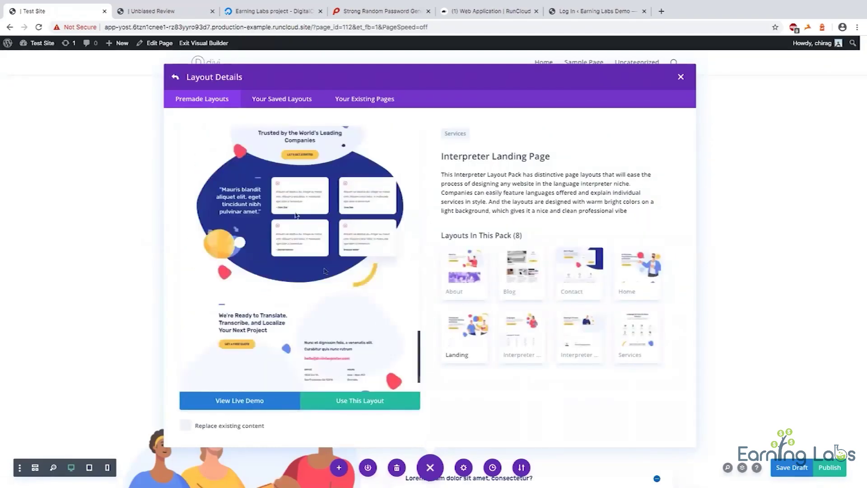
click(353, 405)
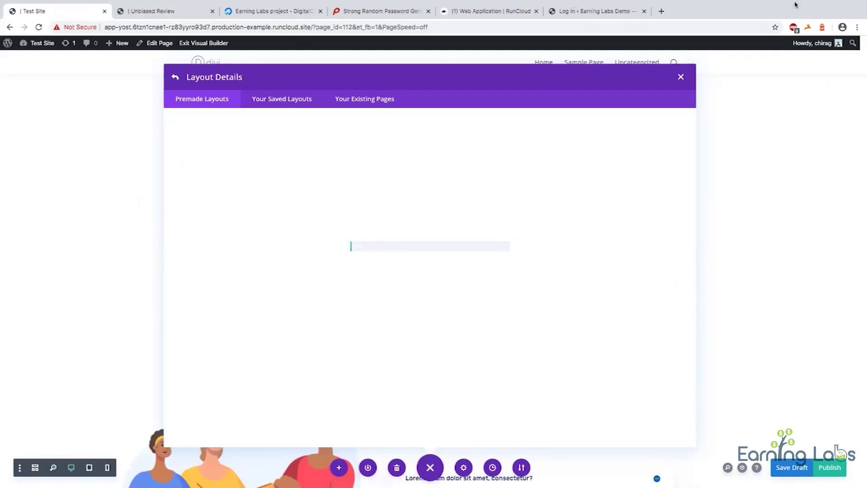
click(663, 12)
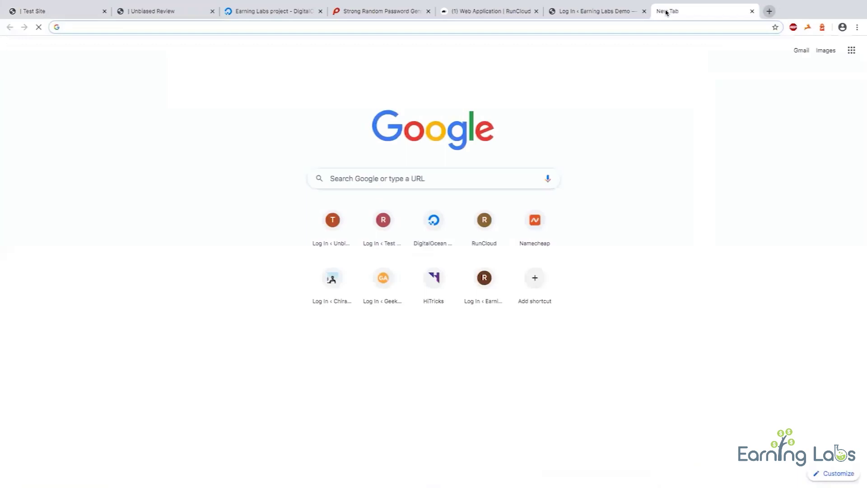
- Go to undraw.co, correcting the mistyped 'undra.co' address
text(un)
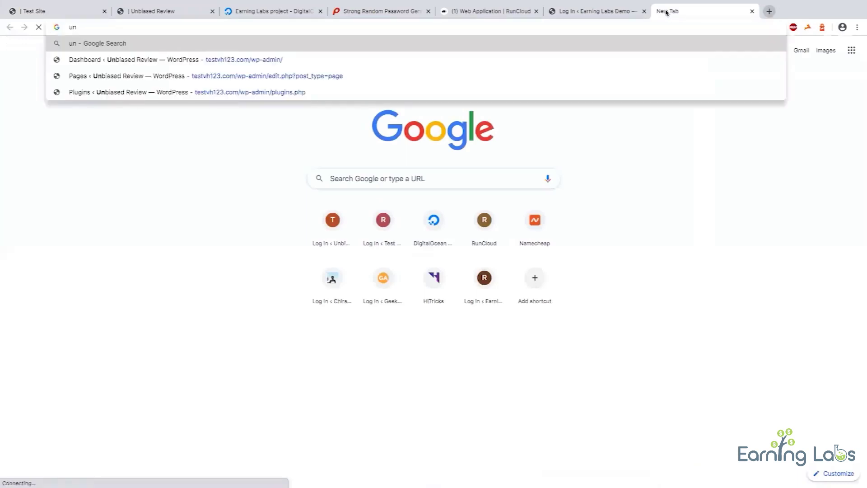
text(dra.c)
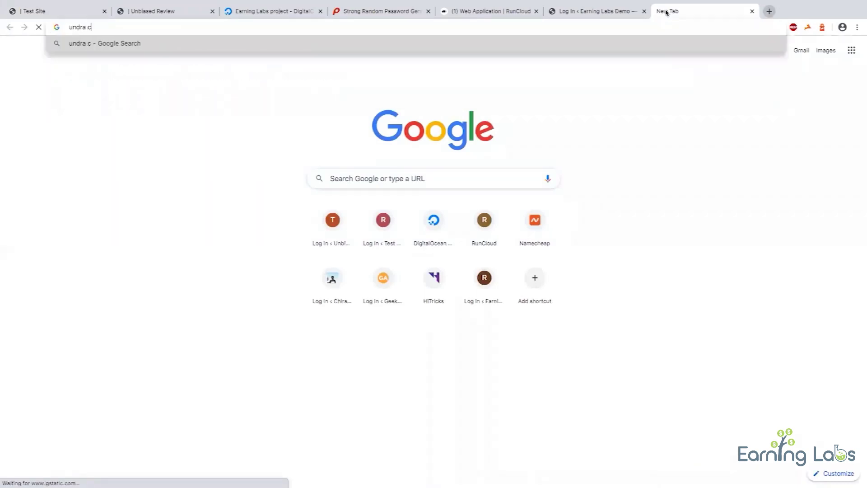
text(o)
key(Return)
click(82, 29)
text(w)
key(Return)
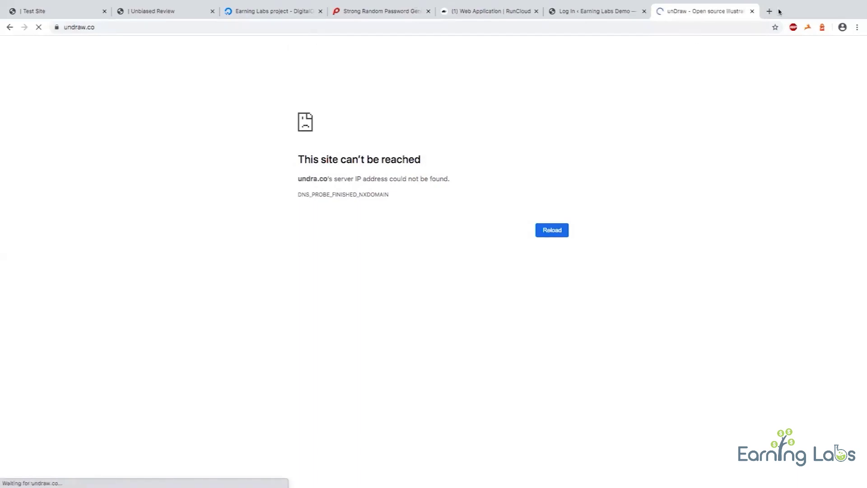
- Load manypixels.co in another new tab
key(ctrl+t)
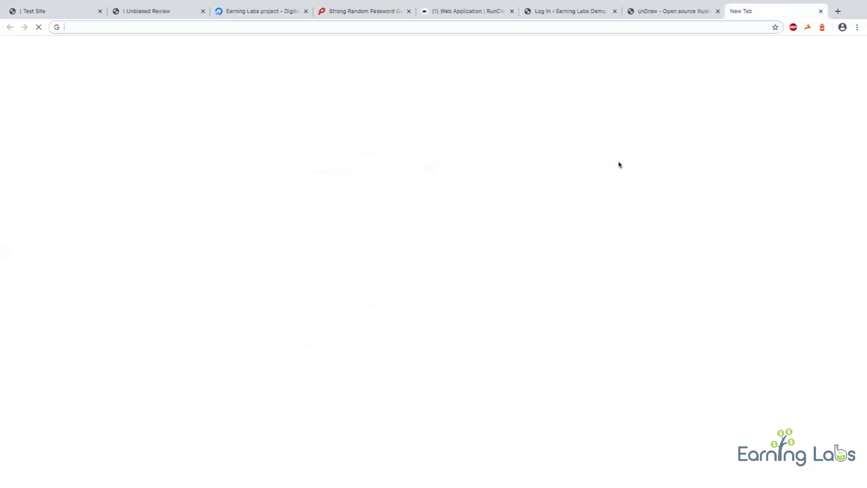
text(man)
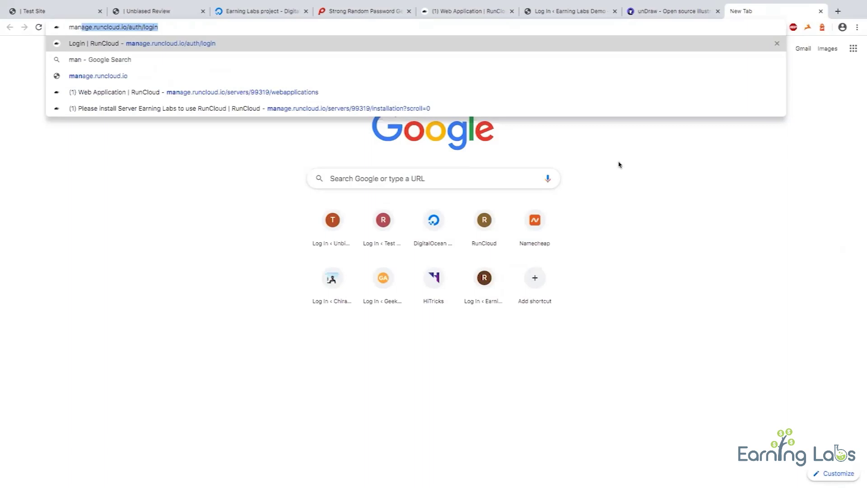
text(ypixe)
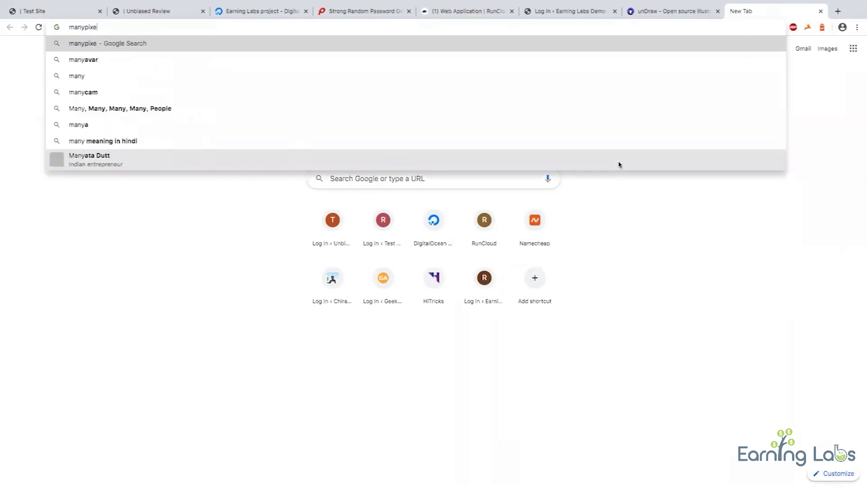
text(ls.co)
key(Return)
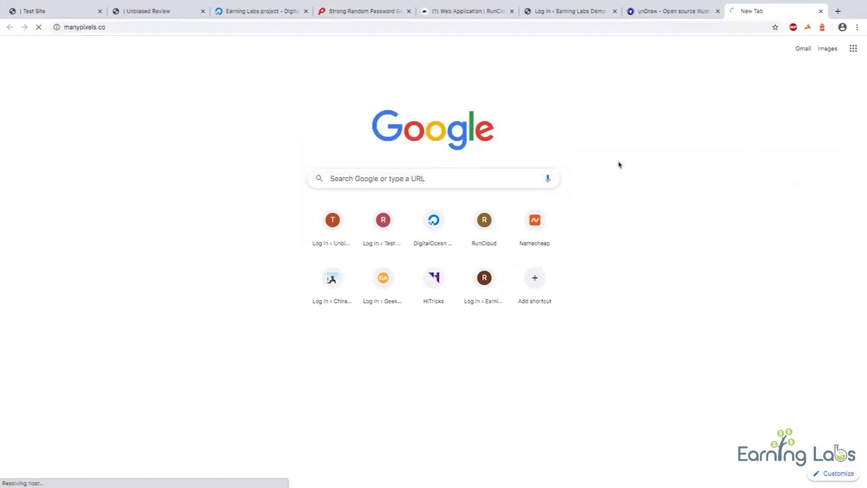
- Switch to the unDraw tab and browse its illustrations
click(662, 15)
scroll(270, 200, down, 3)
scroll(270, 200, up, 3)
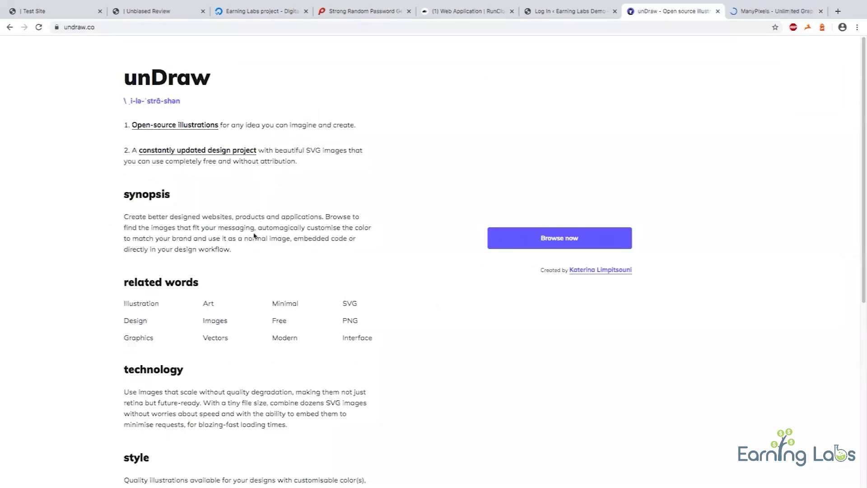
scroll(281, 275, down, 4)
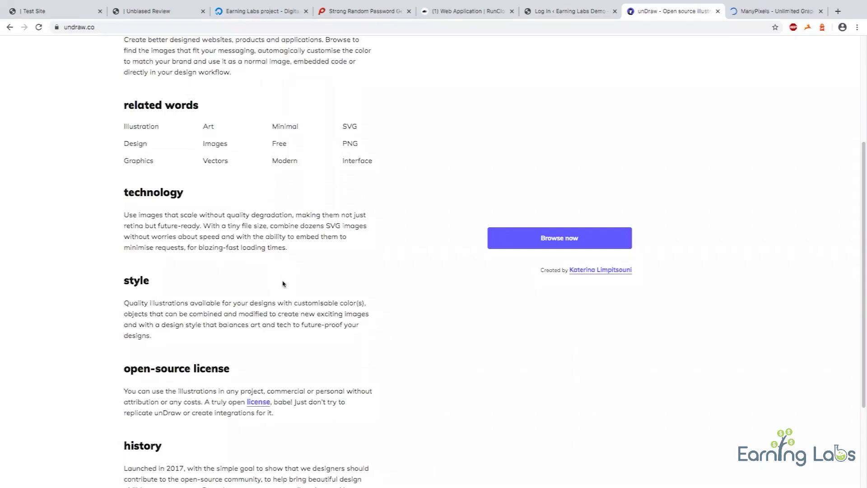
scroll(284, 289, down, 3)
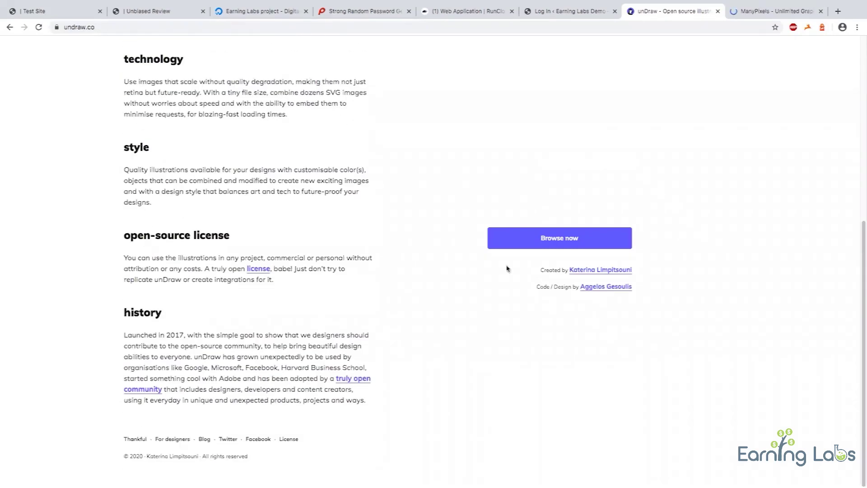
scroll(443, 175, up, 4)
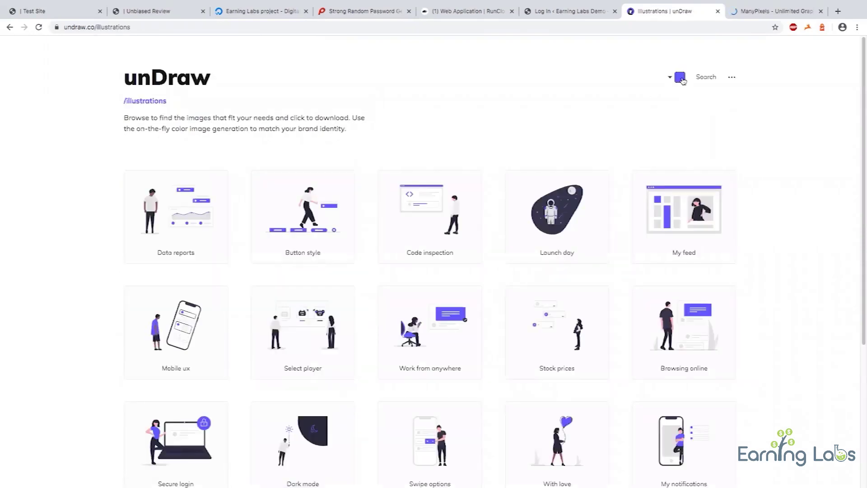
- Recolour the illustrations pink and preview the Code inspection illustration's download options
click(680, 76)
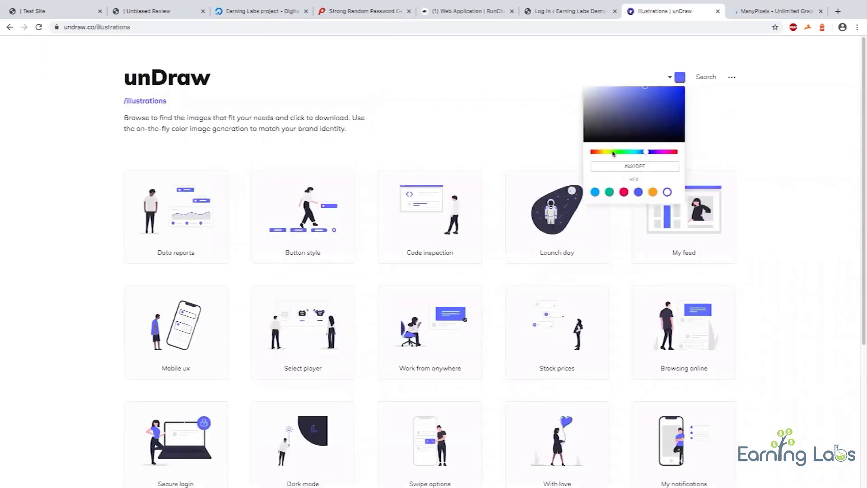
click(607, 151)
click(667, 152)
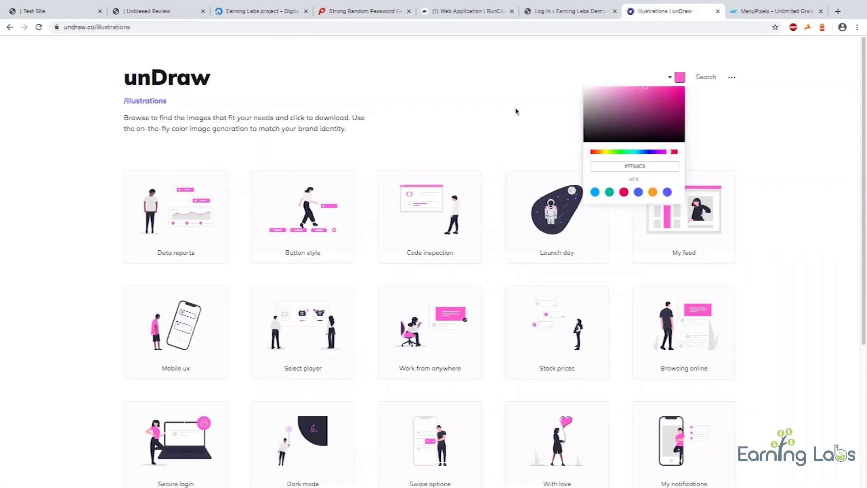
click(451, 224)
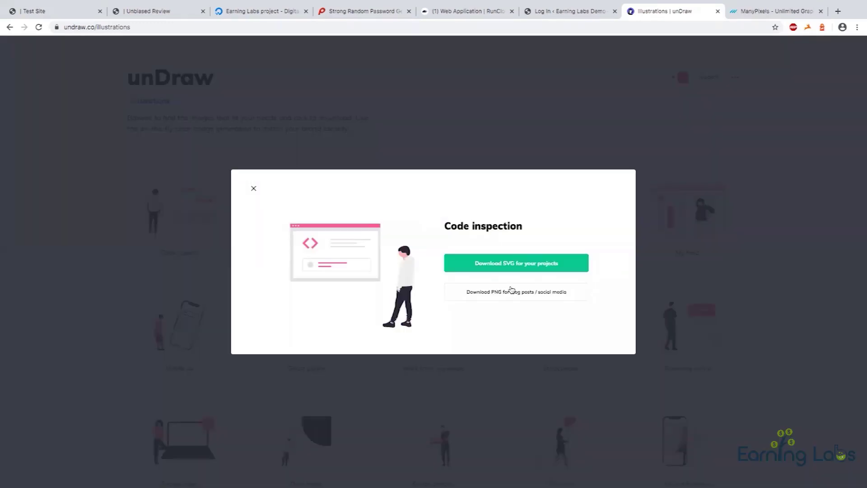
click(778, 5)
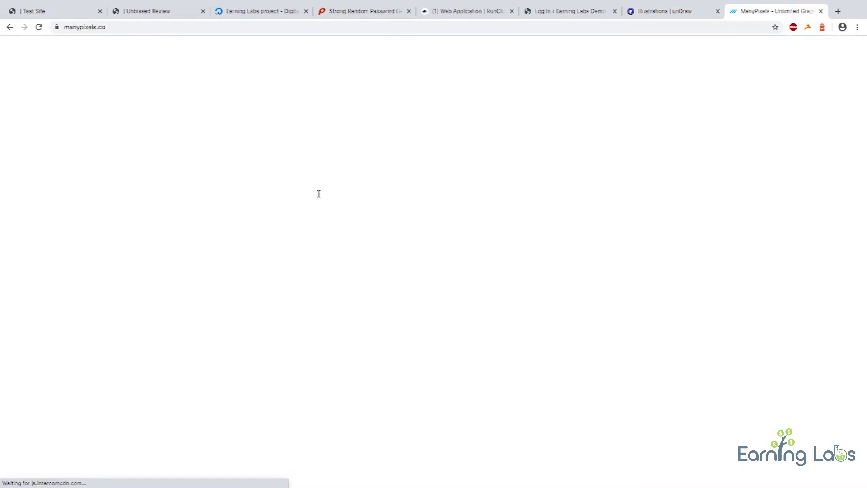
- Go to manypixels.co/gallery to load the ManyPixels illustration gallery
click(346, 28)
text(/gallery)
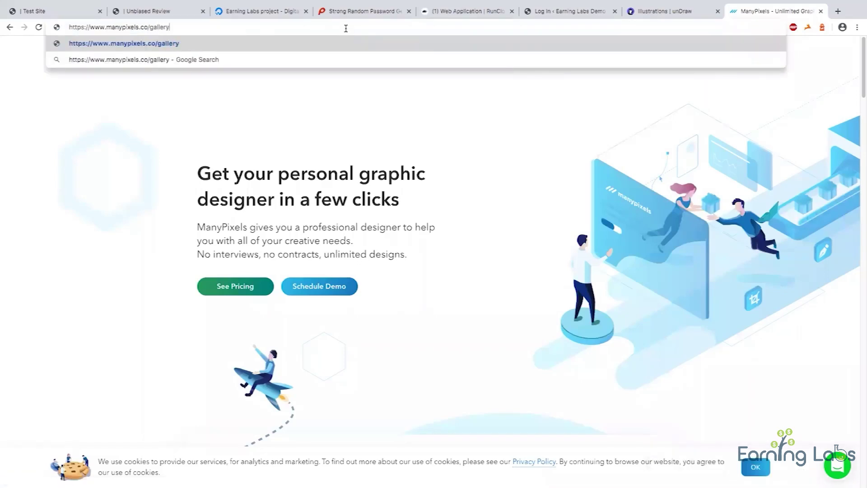
key(Return)
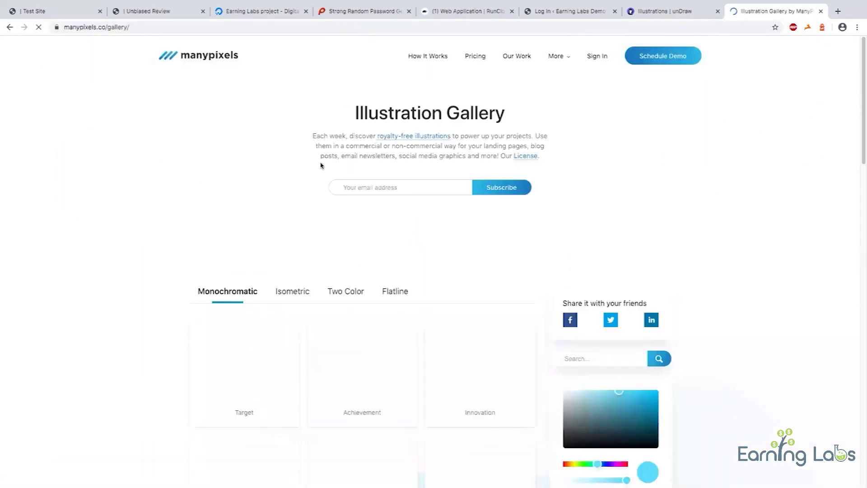
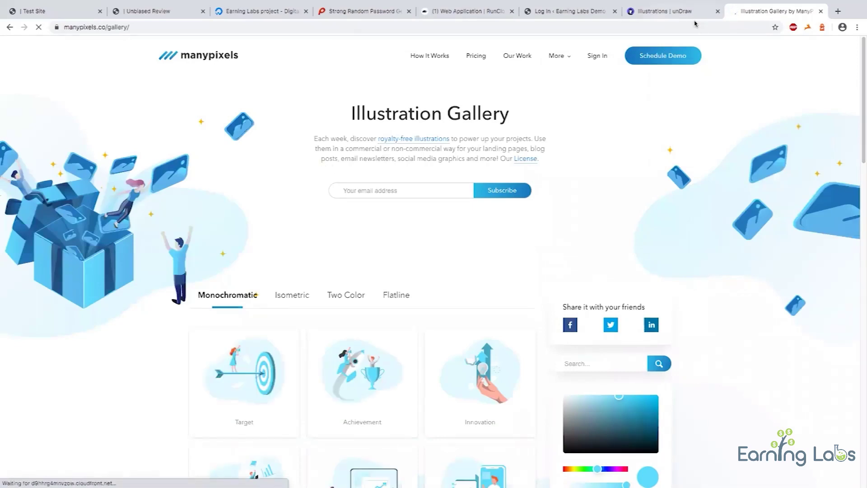
- Back on unDraw, close the Code inspection download preview and recolour the illustrations pink
key(ctrl+shift+Tab)
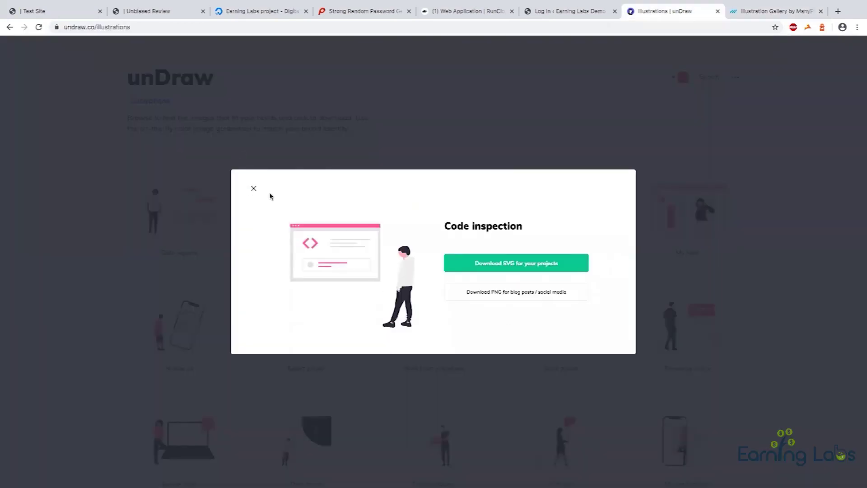
click(561, 116)
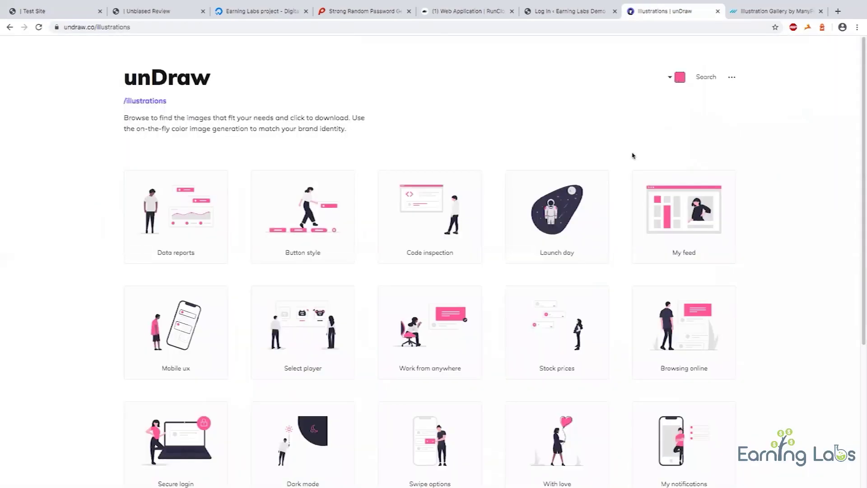
drag(621, 156, 675, 152)
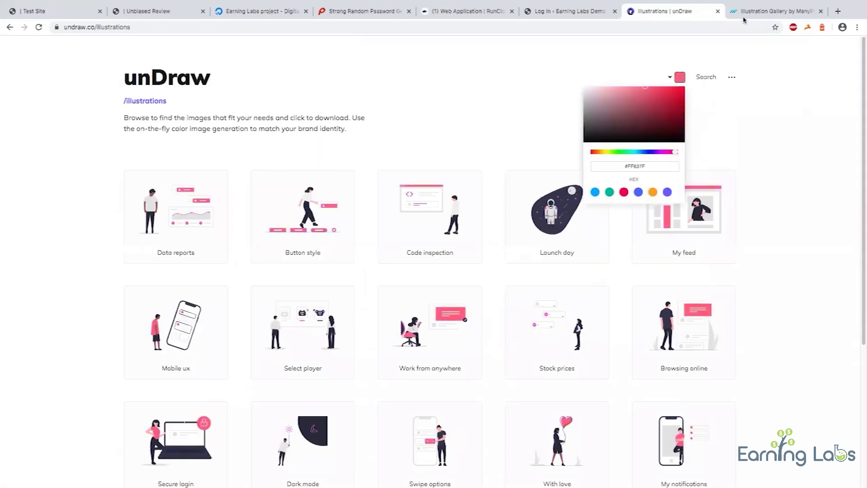
- Return to the ManyPixels gallery, dismiss the newsletter popup and scroll through the illustrations
key(ctrl+Tab)
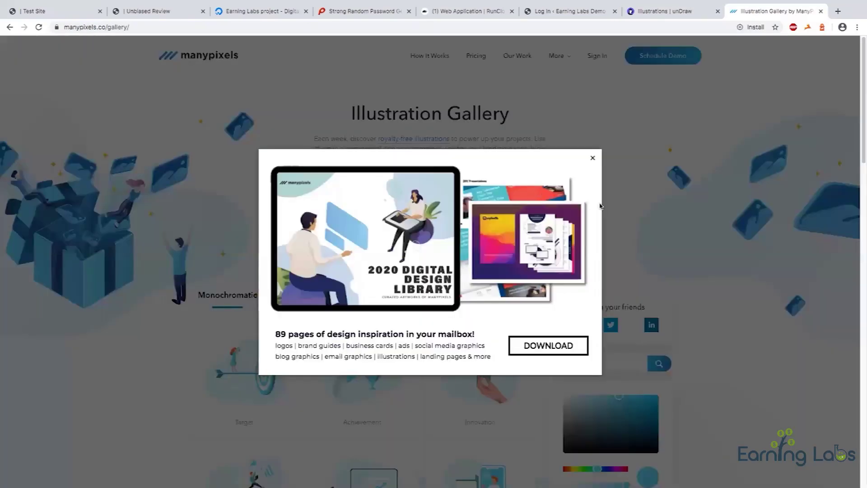
click(615, 209)
scroll(619, 220, down, 2)
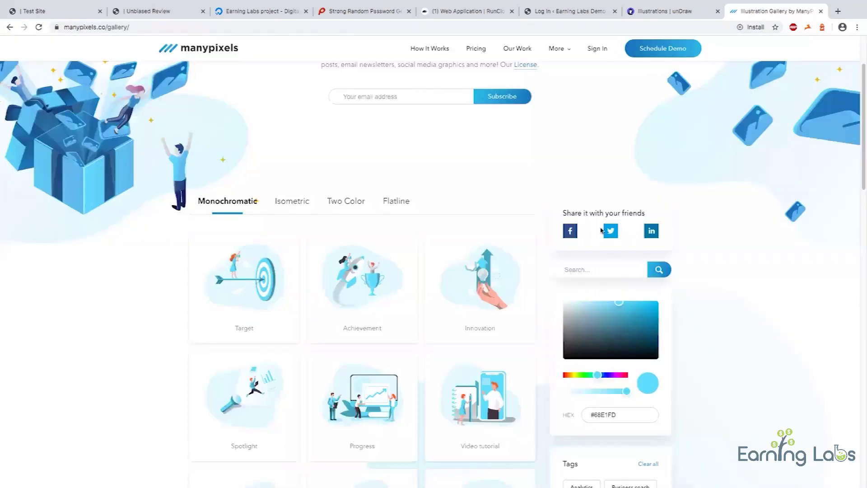
scroll(601, 231, down, 3)
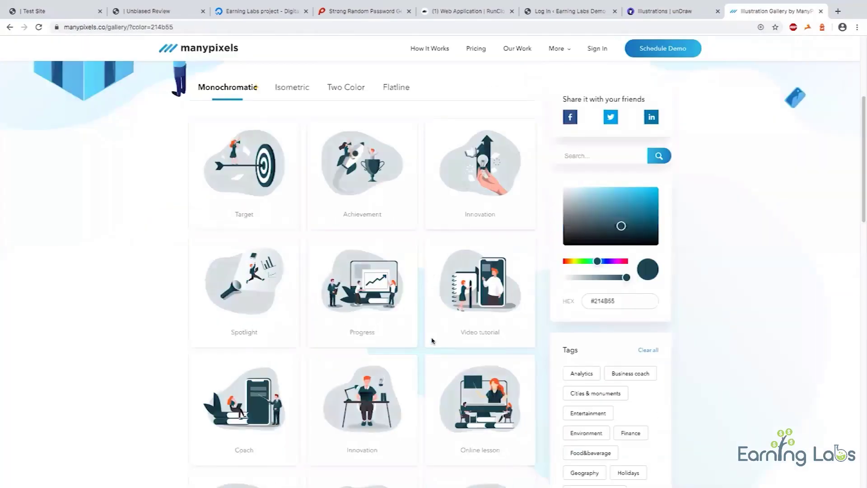
- Preview and close the Innovation illustration, then go back to the Test Site builder page
click(431, 340)
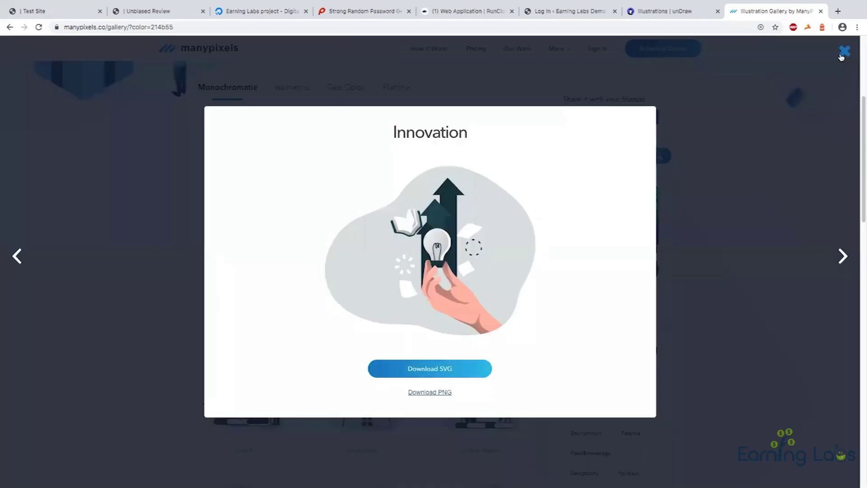
click(397, 281)
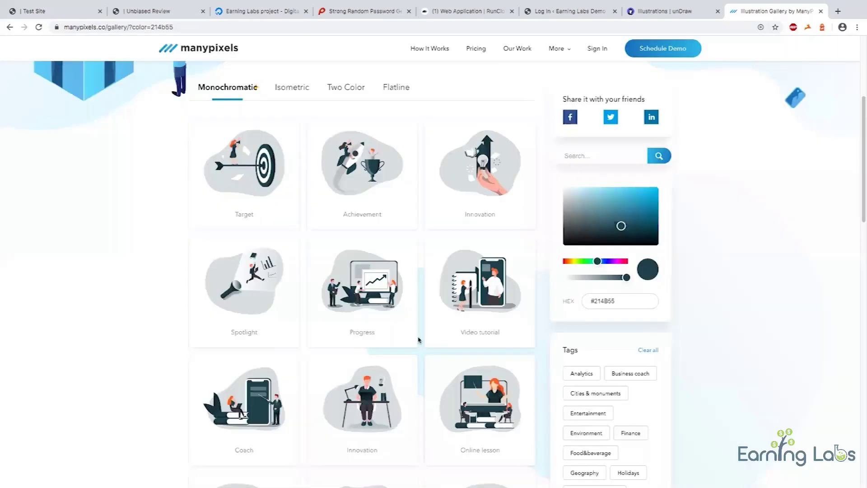
scroll(415, 305, down, 7)
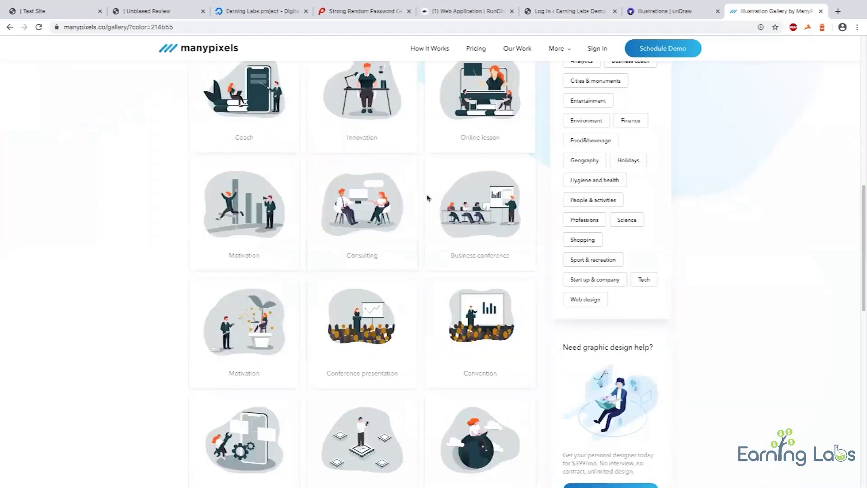
scroll(370, 156, up, 15)
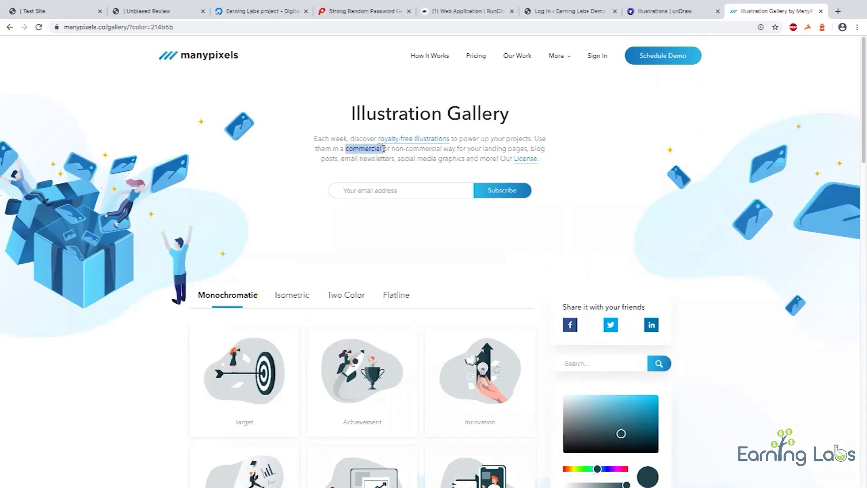
click(664, 10)
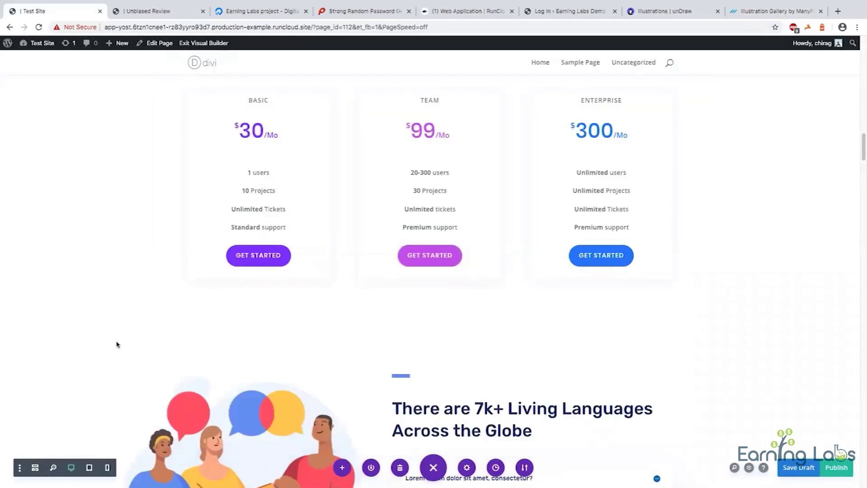
- Delete five leftover sections, including Why You Need Professional Translations and the stats section
scroll(266, 324, down, 6)
scroll(81, 232, down, 10)
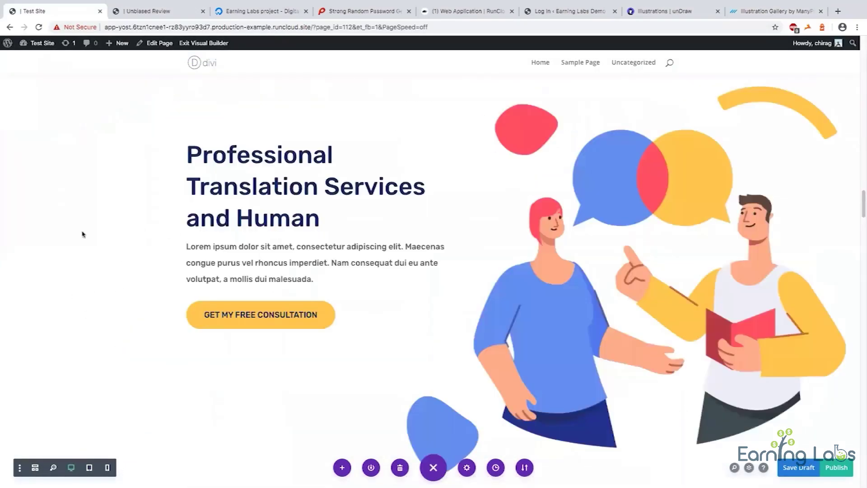
scroll(122, 226, up, 3)
scroll(252, 361, down, 5)
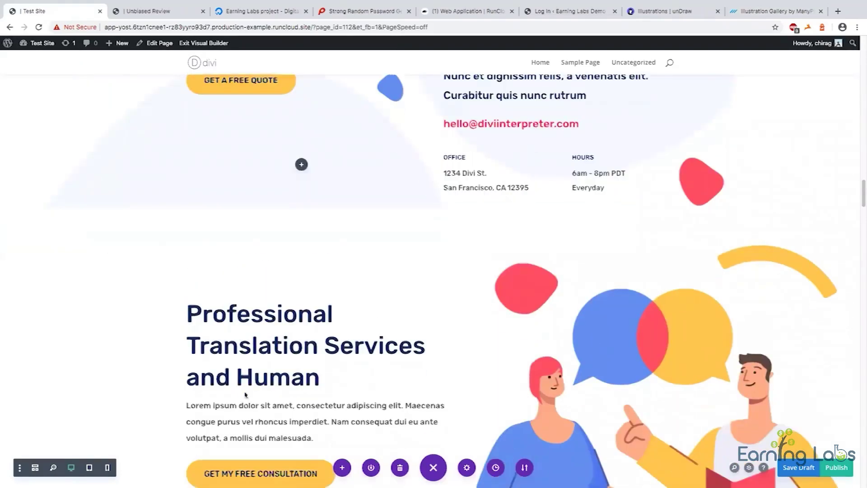
scroll(392, 319, down, 12)
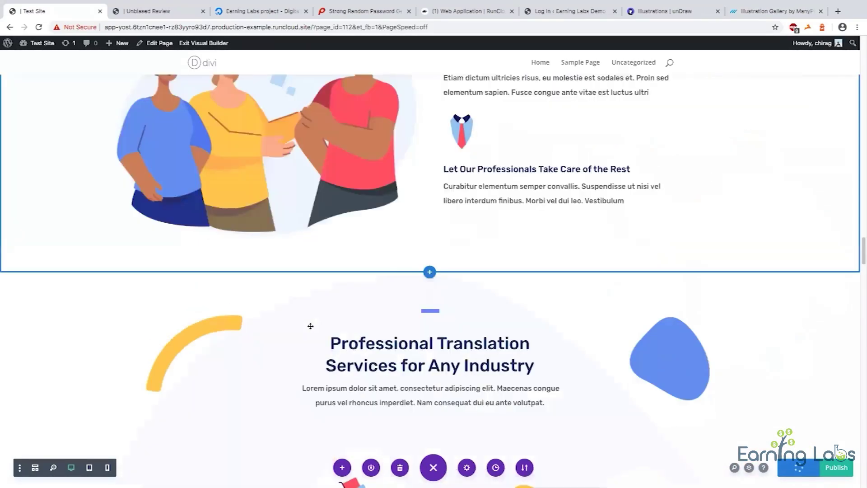
scroll(309, 325, down, 3)
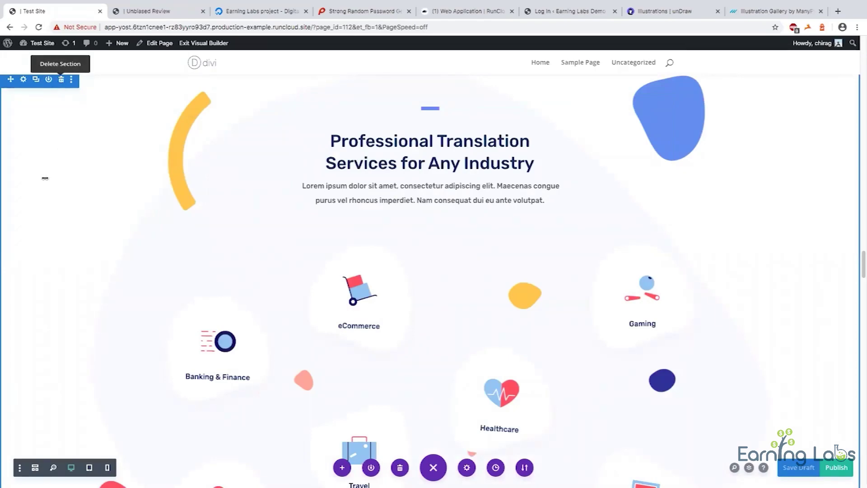
click(61, 79)
click(61, 116)
click(61, 133)
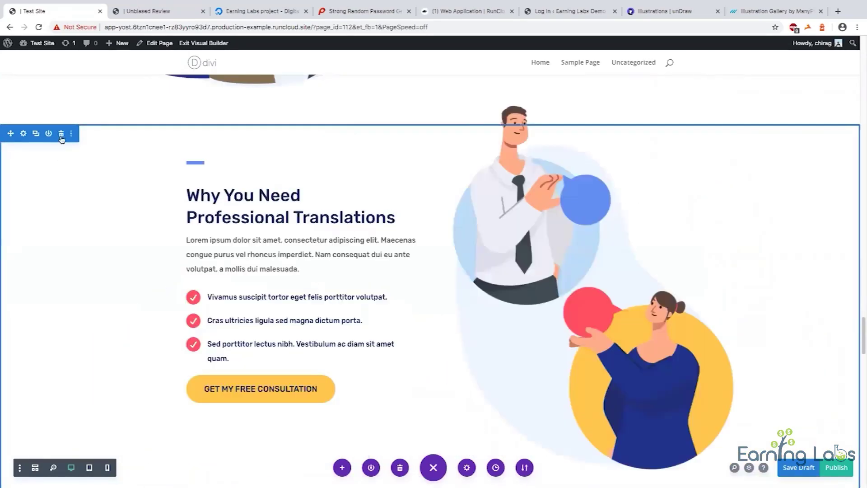
click(61, 134)
click(62, 134)
- Delete a leftover section near the bottom and the Professional Translation Services and Human section
scroll(39, 112, down, 10)
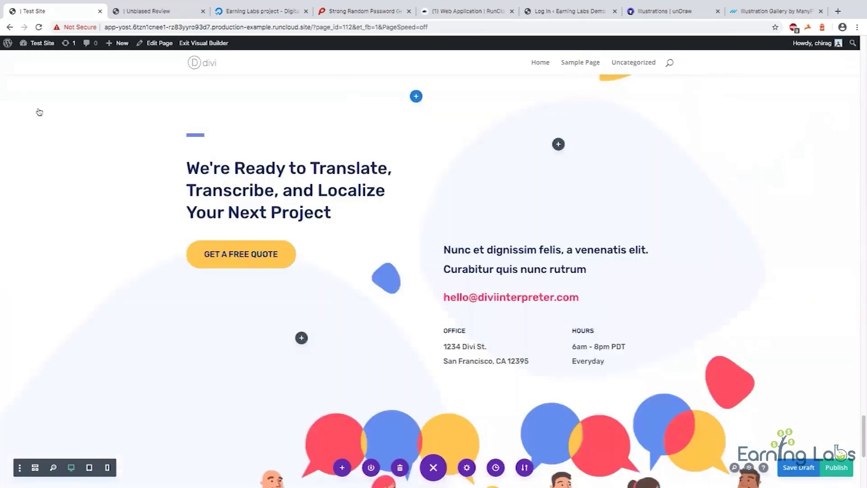
click(61, 107)
scroll(69, 249, up, 15)
scroll(81, 234, down, 5)
scroll(63, 265, up, 3)
scroll(89, 180, up, 8)
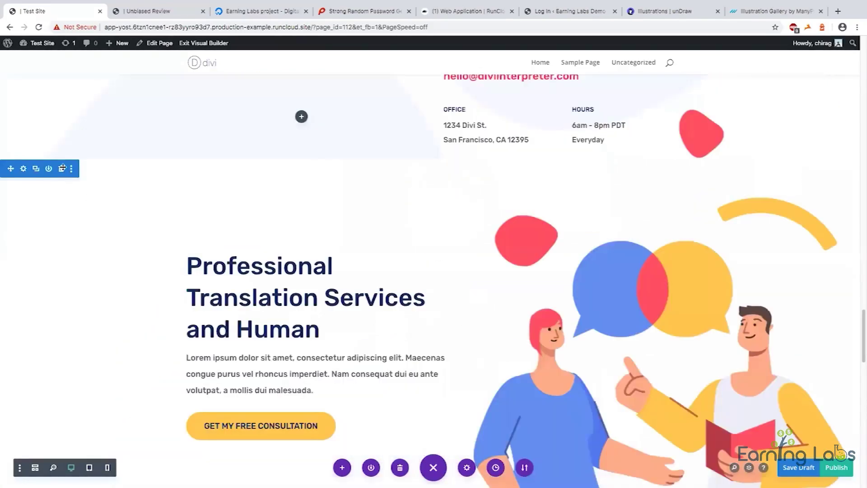
click(61, 168)
scroll(94, 246, up, 8)
scroll(95, 245, up, 8)
scroll(290, 259, down, 6)
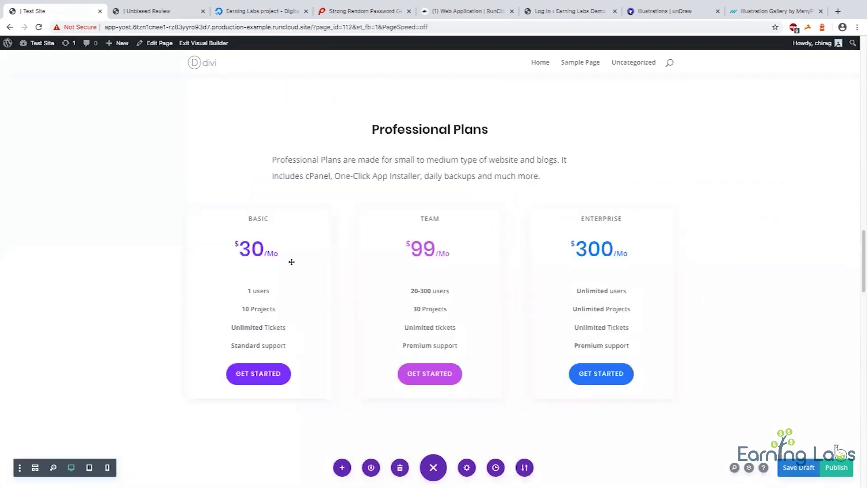
- Save the page draft with Ctrl+S and bring up the page's layers list
key(ctrl+s)
scroll(433, 280, down, 8)
scroll(632, 398, up, 1)
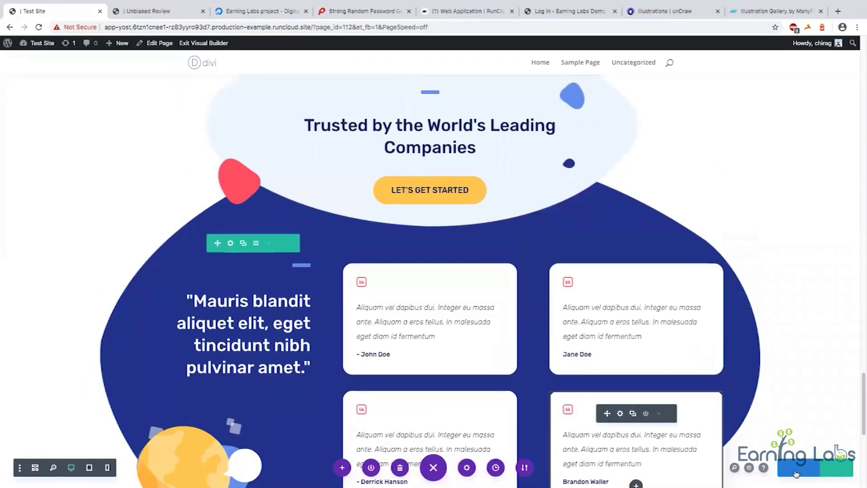
key(ctrl+s)
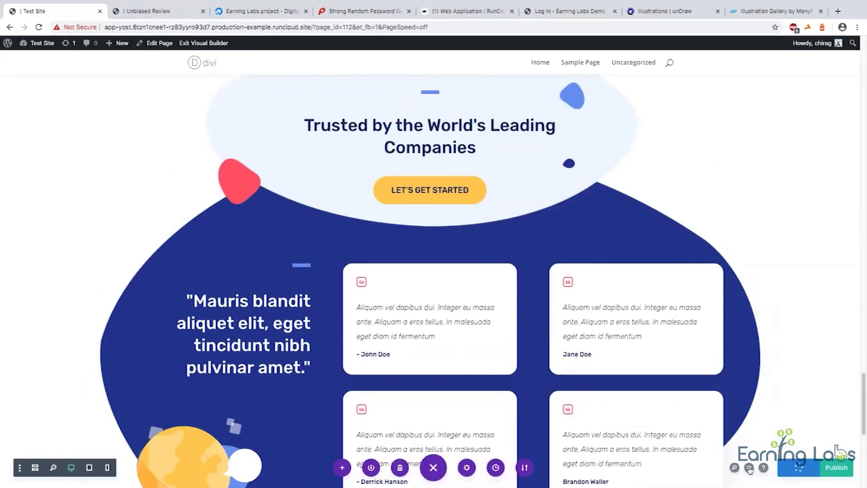
click(749, 468)
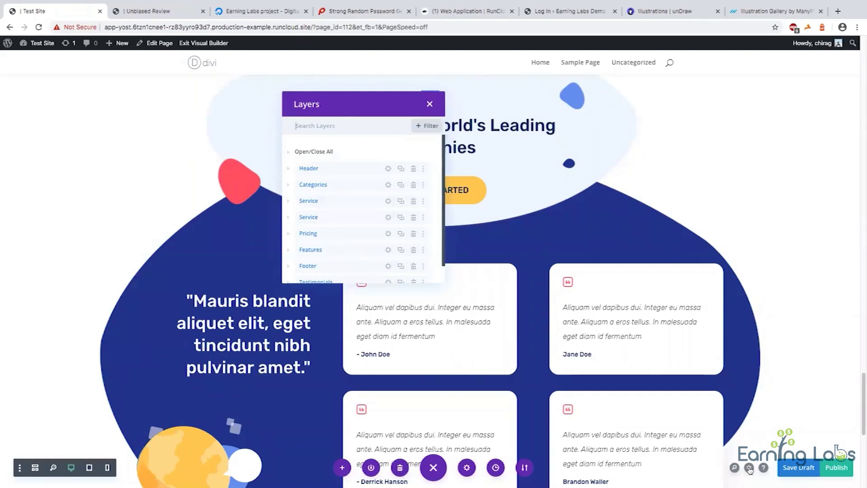
- In the layers list, place Testimonials between Pricing and Features, close the list and save
scroll(352, 261, down, 1)
drag(351, 262, 356, 230)
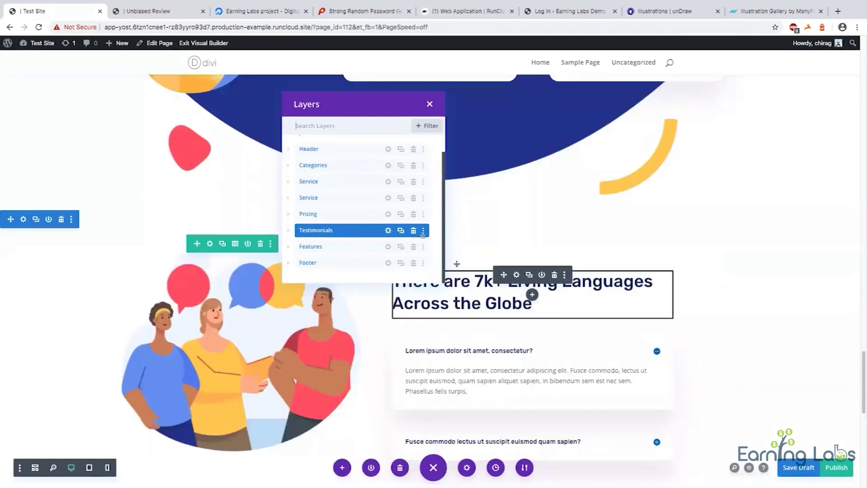
click(422, 168)
click(415, 225)
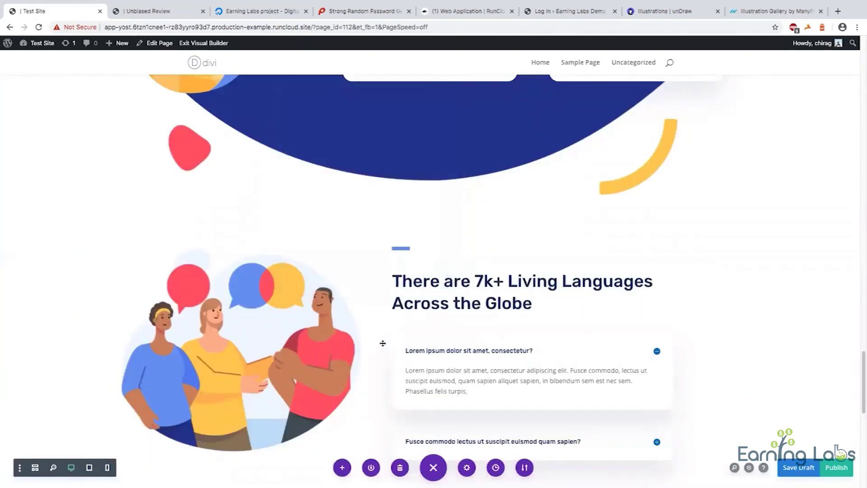
key(ctrl+s)
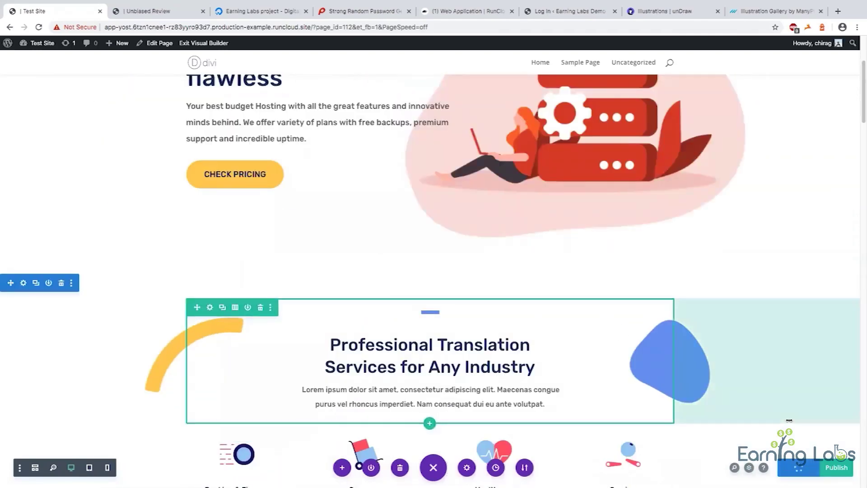
scroll(445, 323, down, 5)
scroll(408, 333, up, 6)
scroll(406, 329, down, 10)
scroll(406, 328, down, 15)
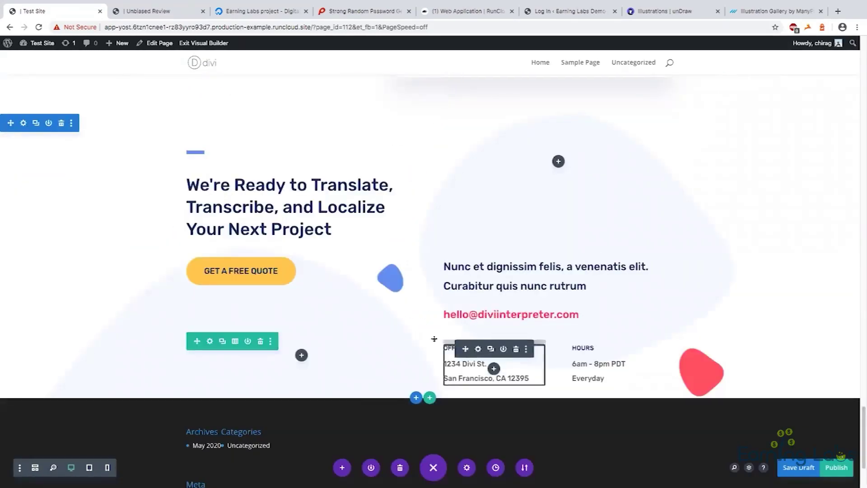
click(260, 345)
drag(536, 228, 529, 266)
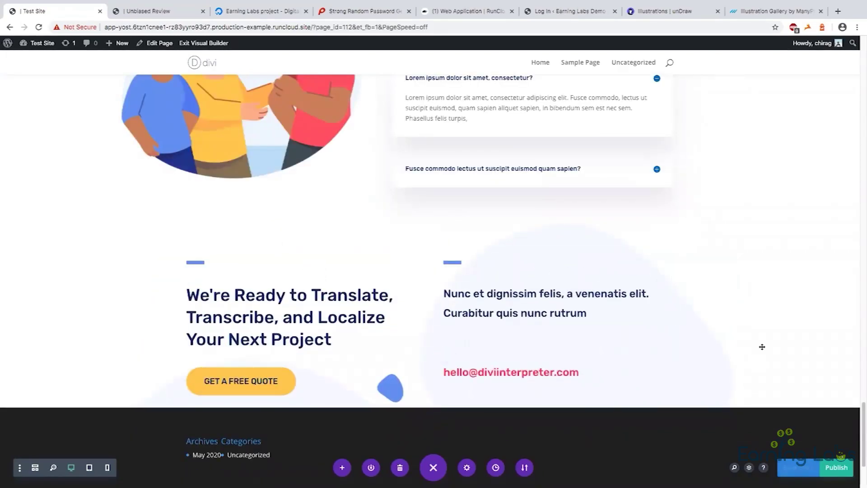
scroll(762, 346, up, 10)
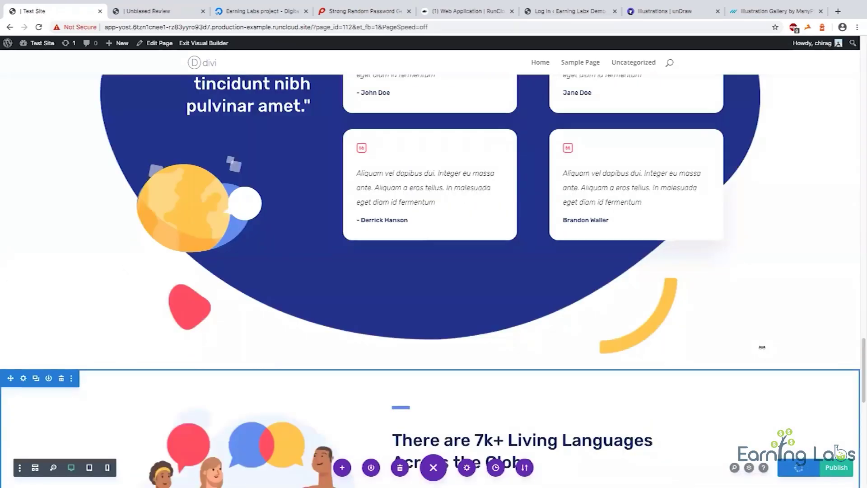
scroll(761, 346, up, 15)
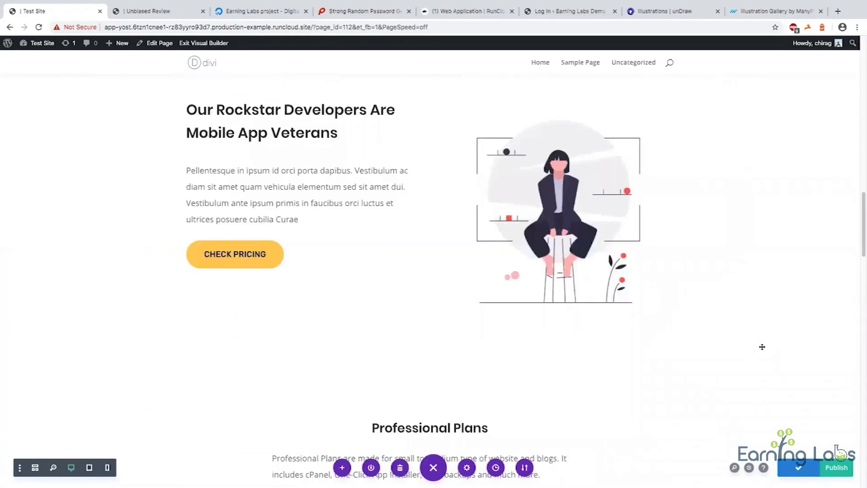
scroll(761, 346, up, 8)
scroll(762, 347, up, 5)
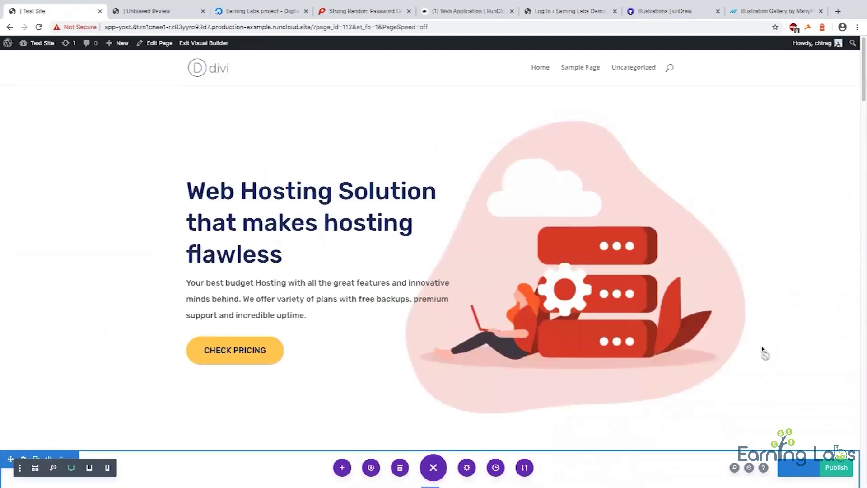
scroll(762, 352, down, 20)
scroll(759, 353, down, 15)
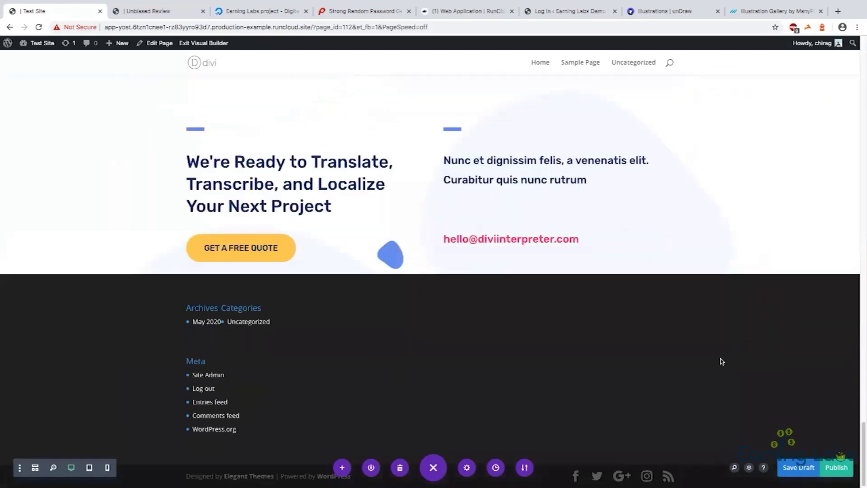
scroll(721, 361, up, 20)
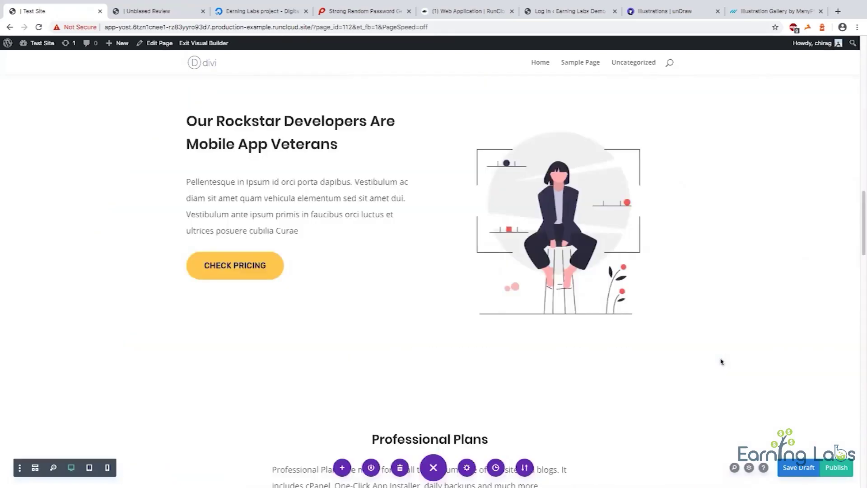
scroll(721, 362, up, 10)
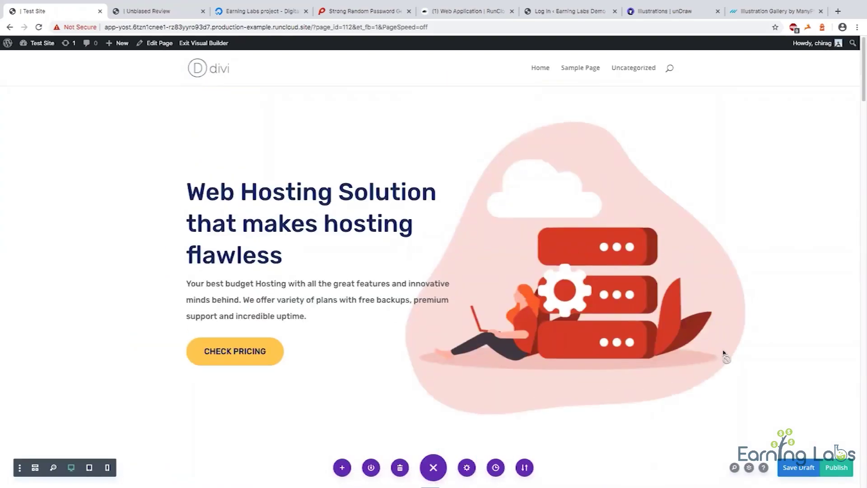
scroll(708, 383, down, 7)
scroll(634, 321, down, 4)
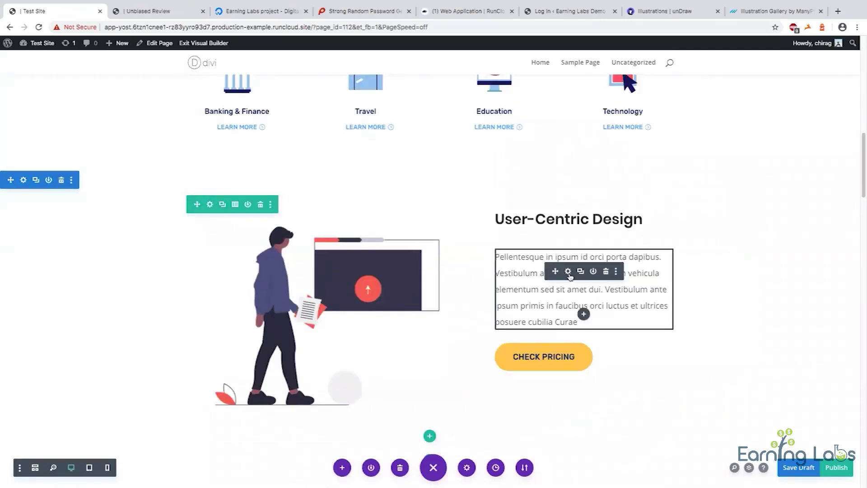
- Select the placeholder paragraph and copy the Professional Plans description from the Unbiased Review page
click(567, 271)
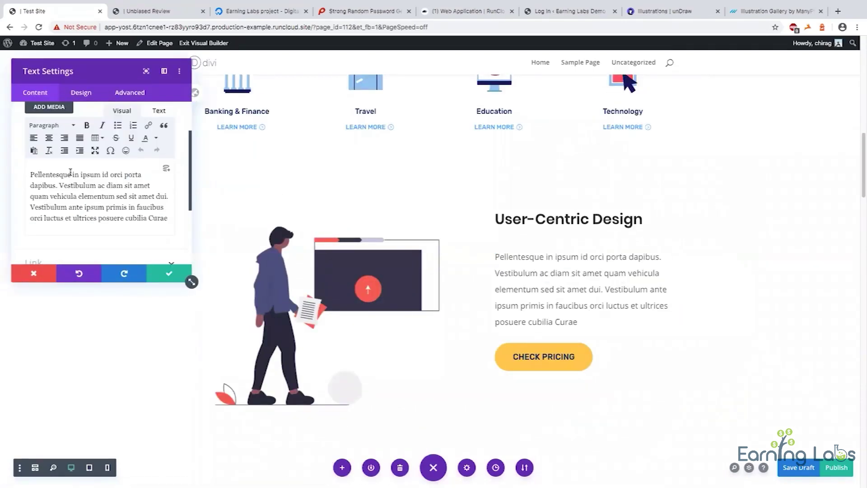
drag(30, 174, 169, 220)
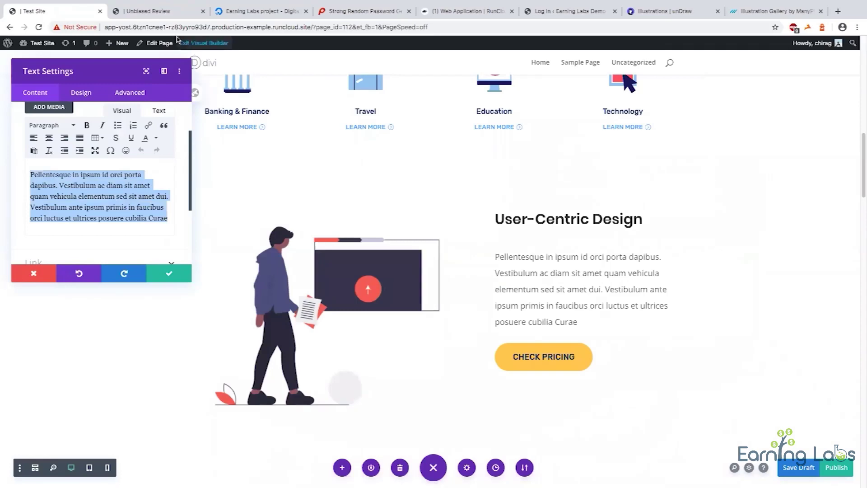
key(ctrl+Tab)
scroll(399, 268, up, 15)
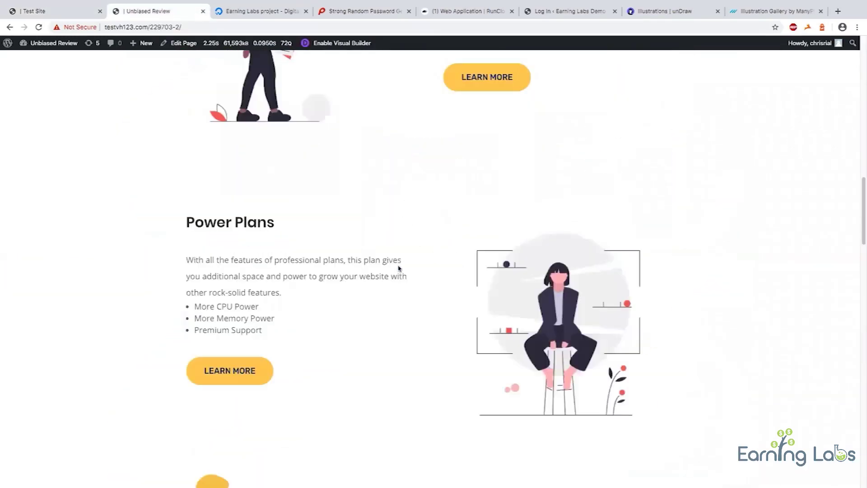
scroll(384, 280, up, 5)
right_click(540, 236)
click(550, 251)
- Paste the copied text over the placeholder, publish the page, and switch to the Unbiased Review tab
click(4, 7)
right_click(126, 210)
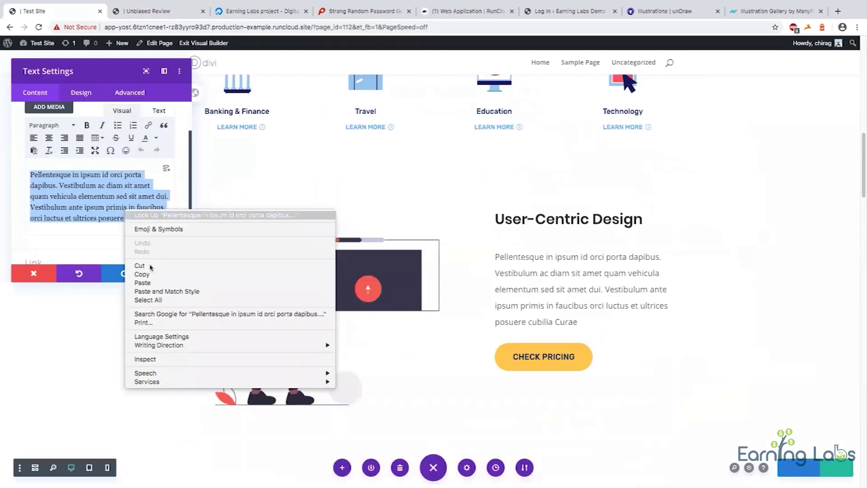
click(152, 283)
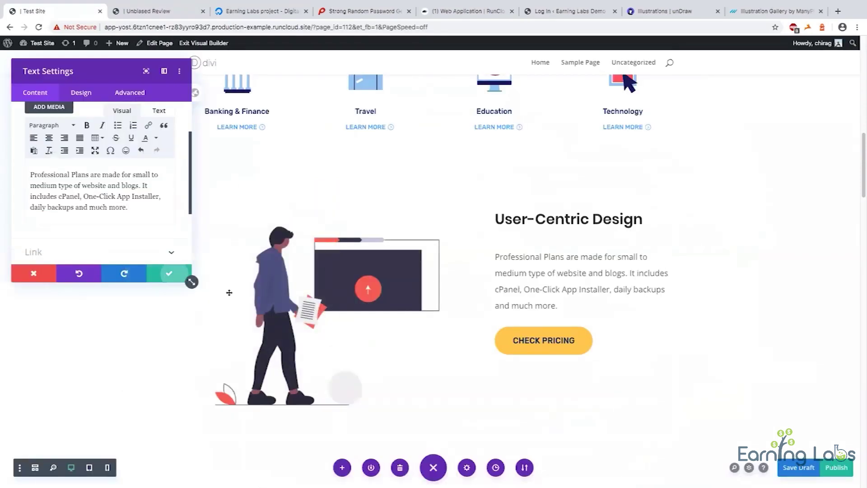
scroll(391, 293, down, 10)
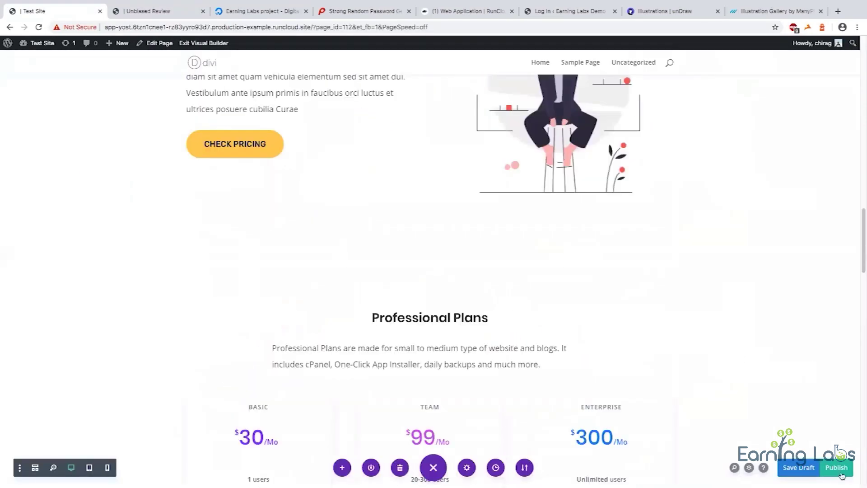
click(838, 472)
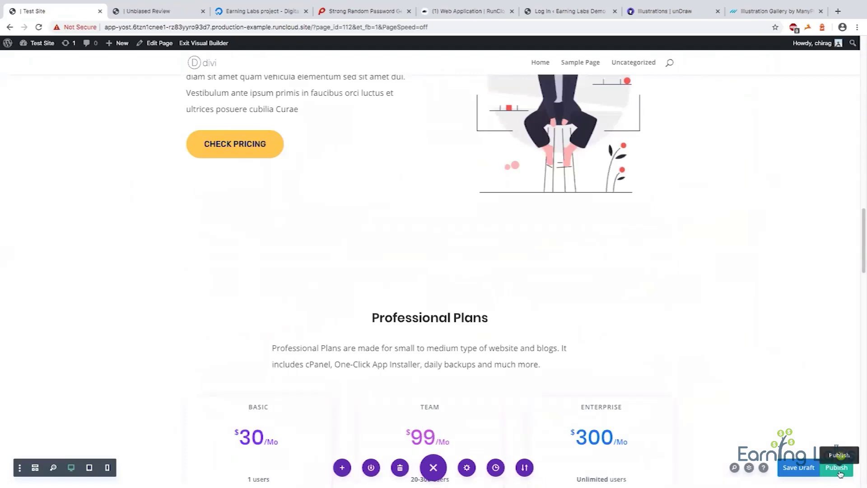
scroll(739, 381, down, 15)
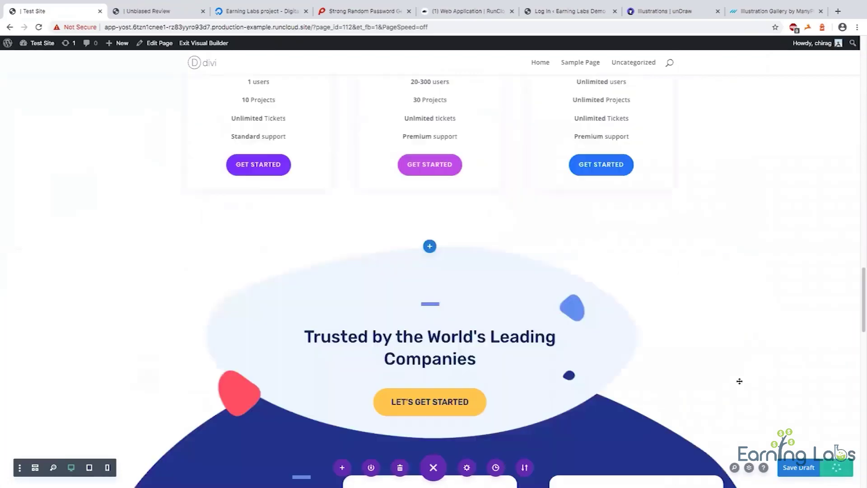
scroll(739, 384, up, 10)
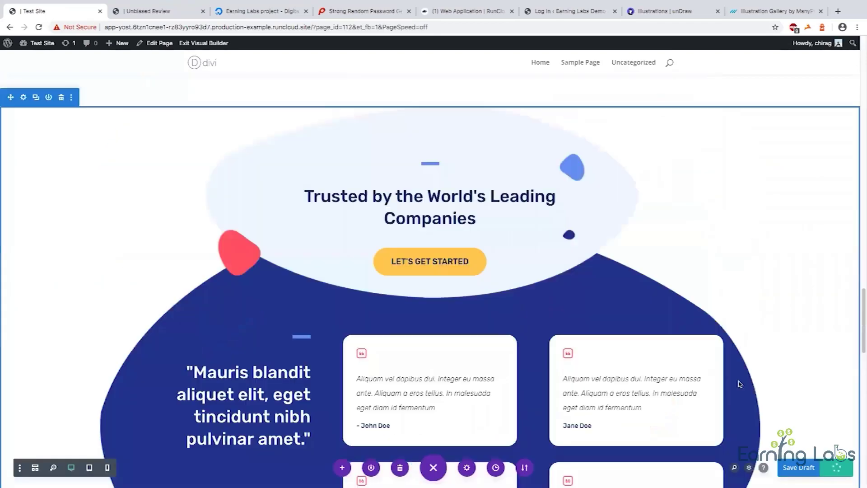
scroll(738, 381, up, 10)
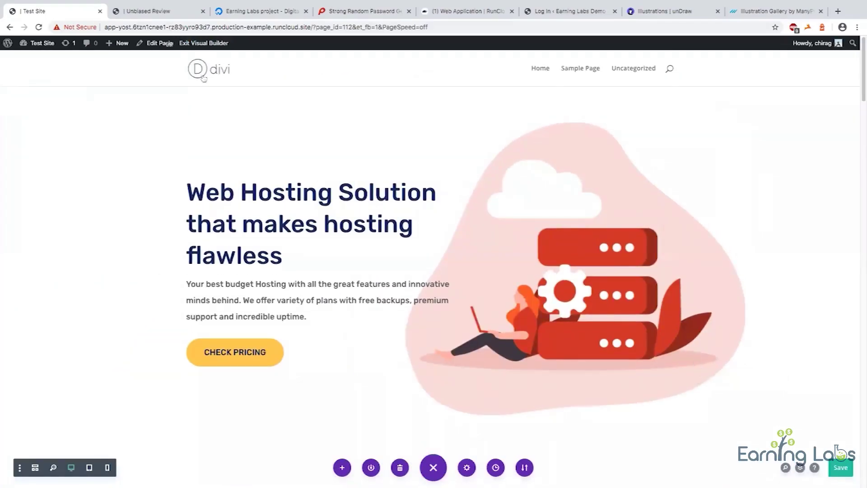
click(162, 13)
scroll(213, 110, up, 10)
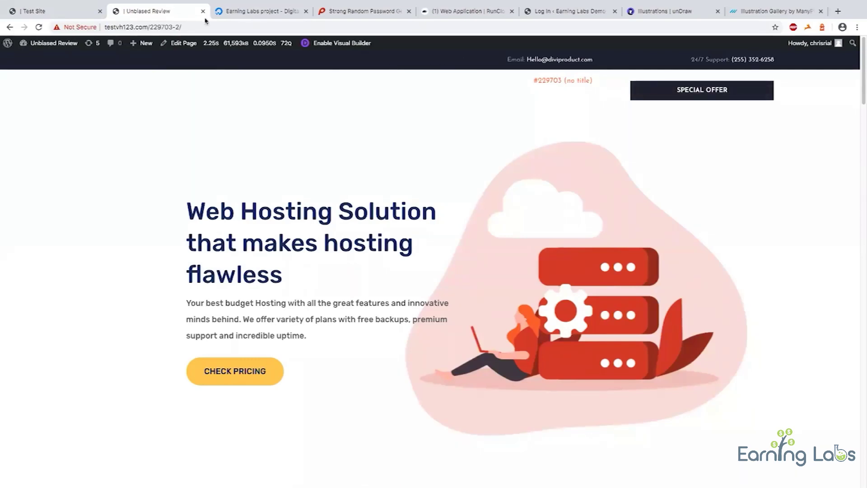
- Compare the Test Site and Unbiased Review footers, then go to the WordPress admin Dashboard
click(50, 12)
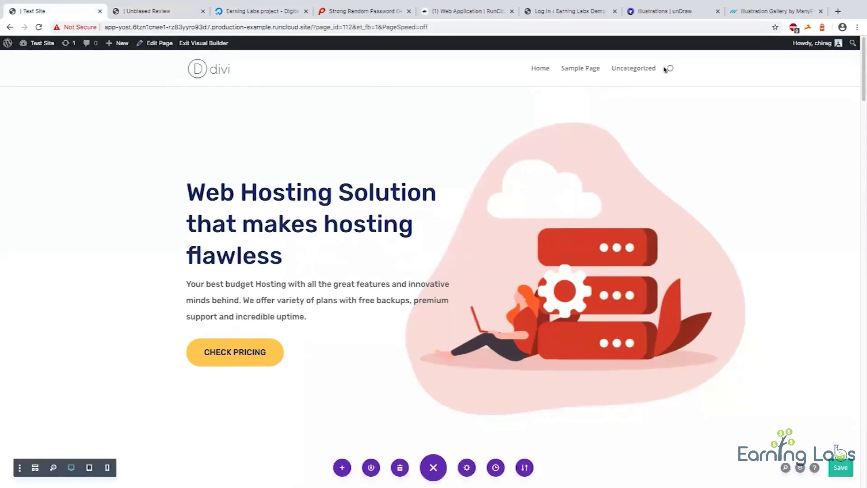
scroll(191, 116, down, 20)
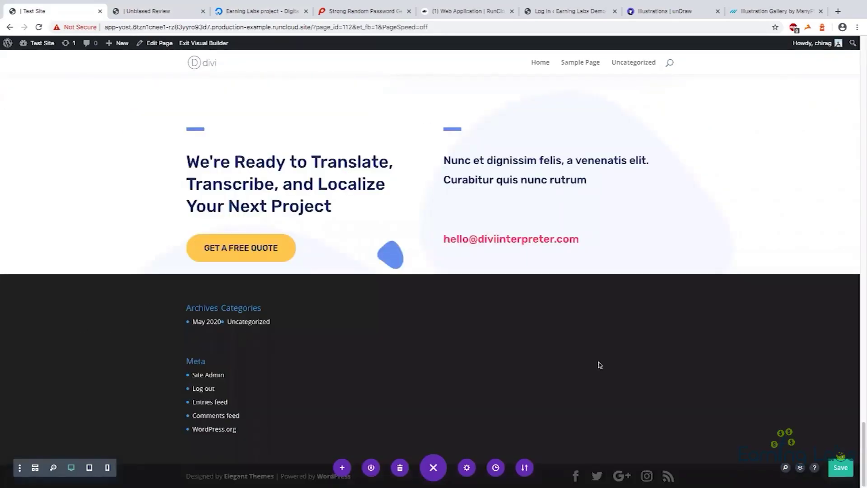
click(109, 6)
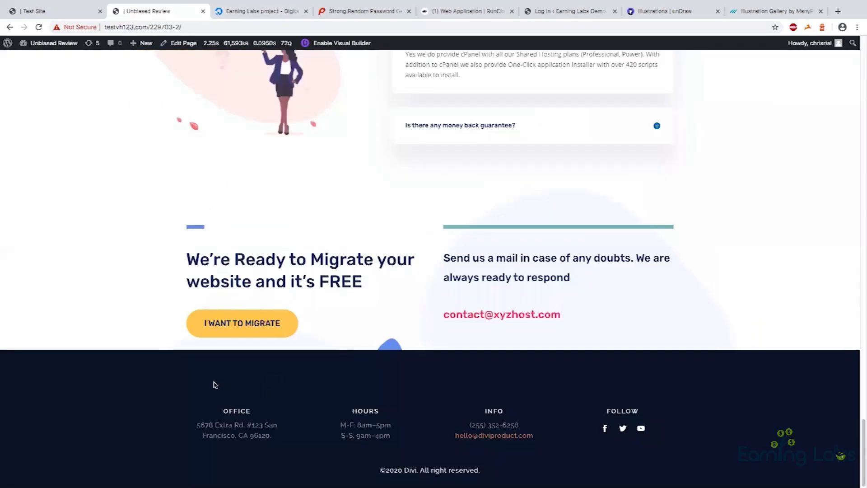
mouse_move(38, 23)
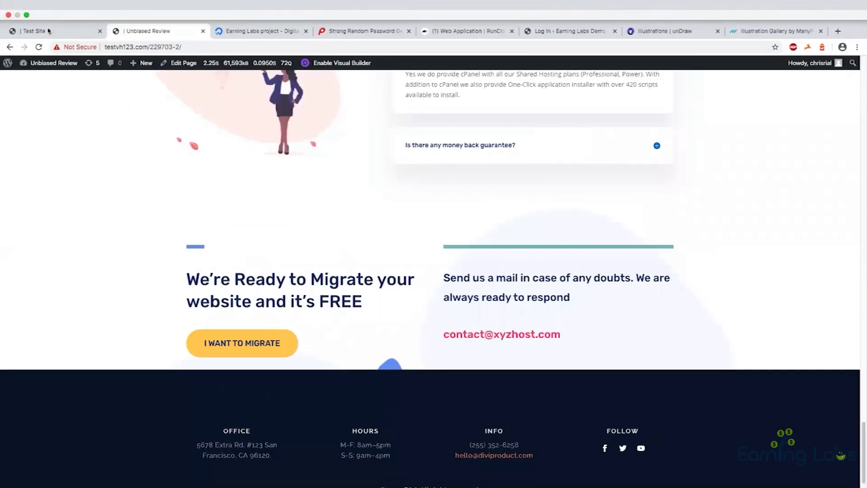
key(ctrl+shift+Tab)
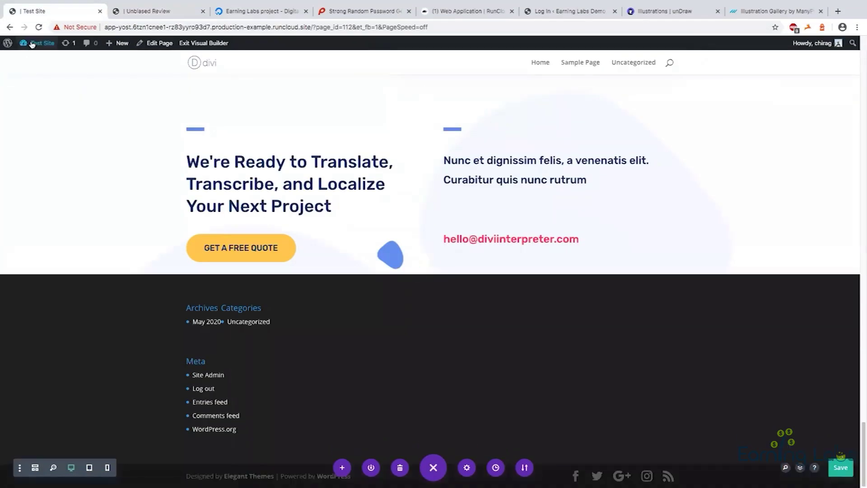
mouse_move(38, 43)
click(47, 63)
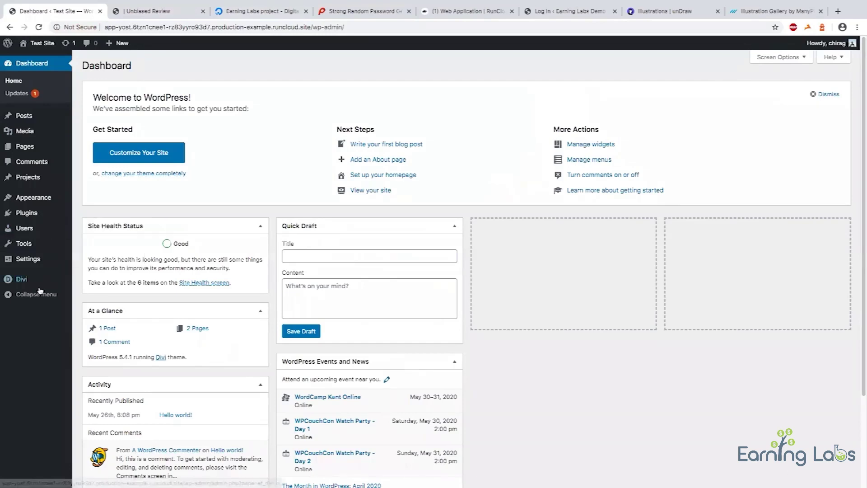
- Open the Divi Theme Builder and start building a new global header for the default template
mouse_move(34, 284)
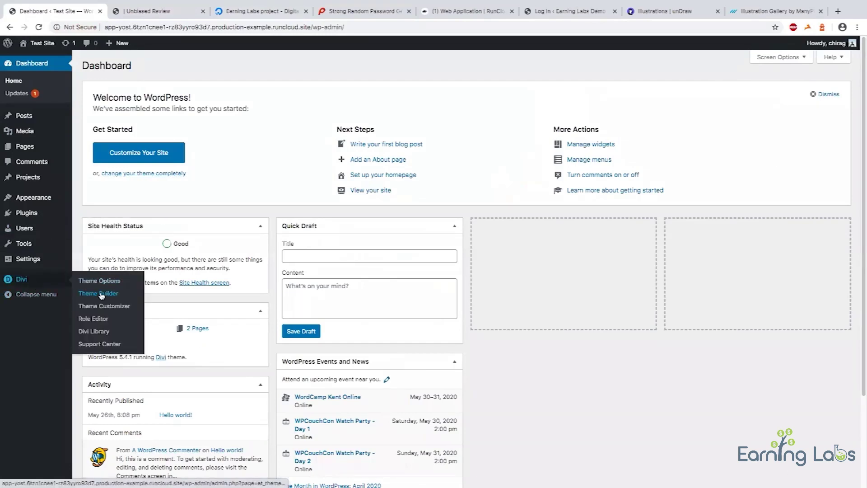
click(101, 294)
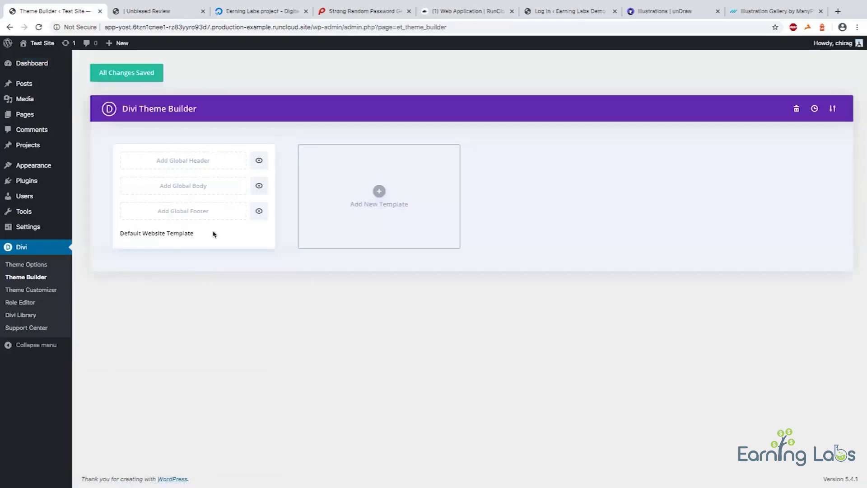
click(206, 162)
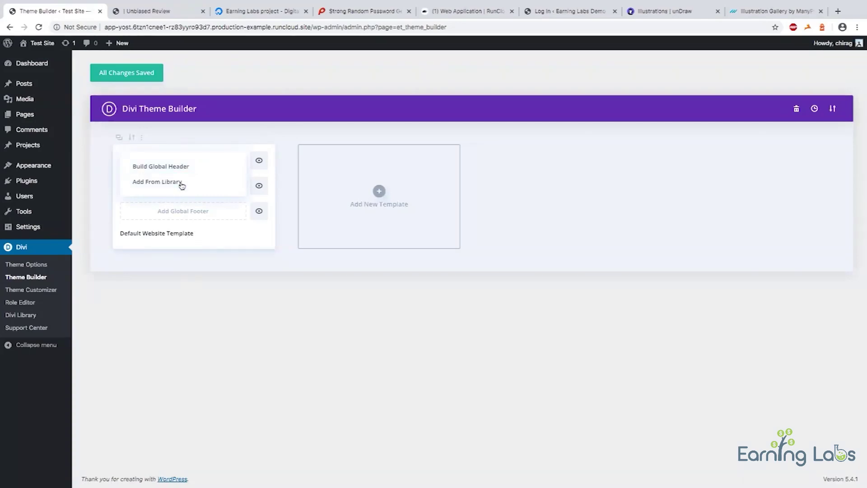
click(180, 167)
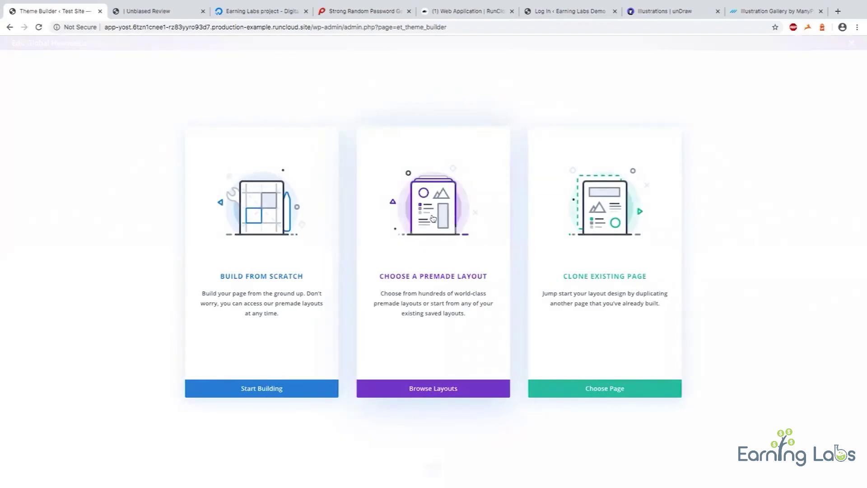
- Browse the premade and saved header layouts, then close the library and discard and exit
click(430, 255)
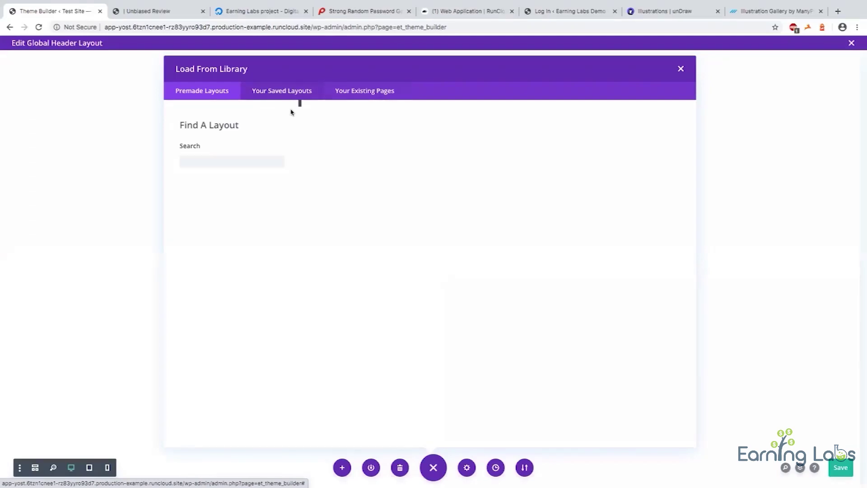
click(281, 95)
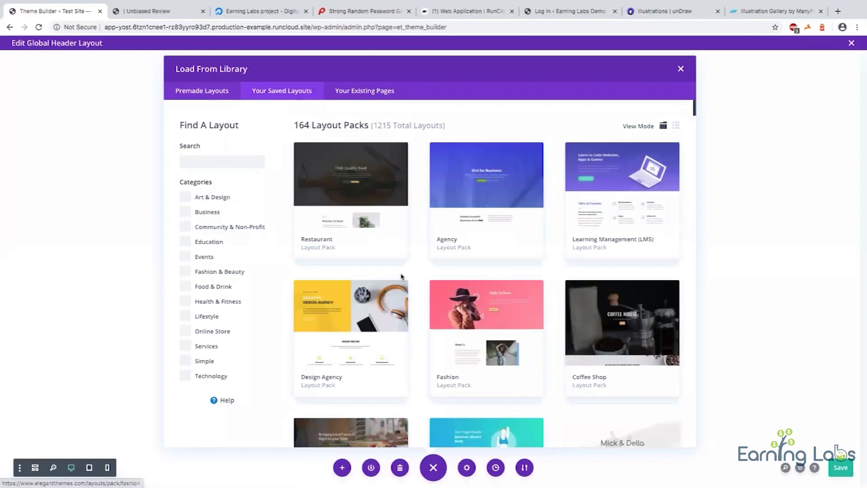
click(282, 99)
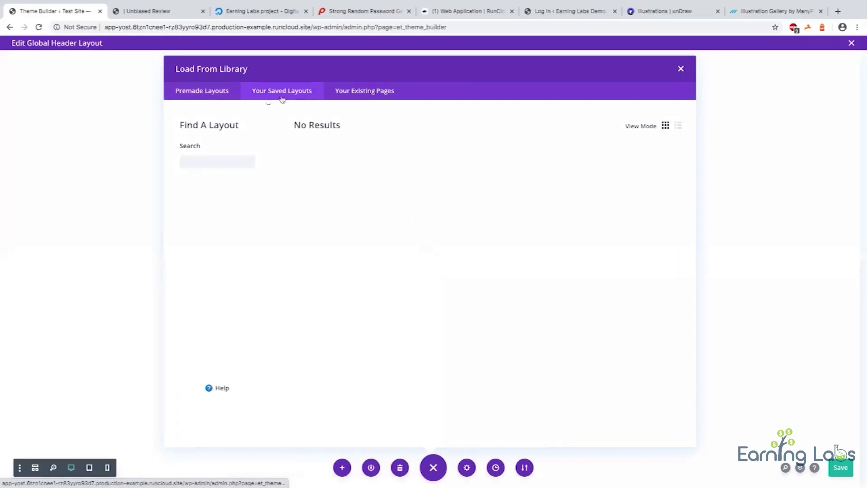
click(680, 69)
click(851, 43)
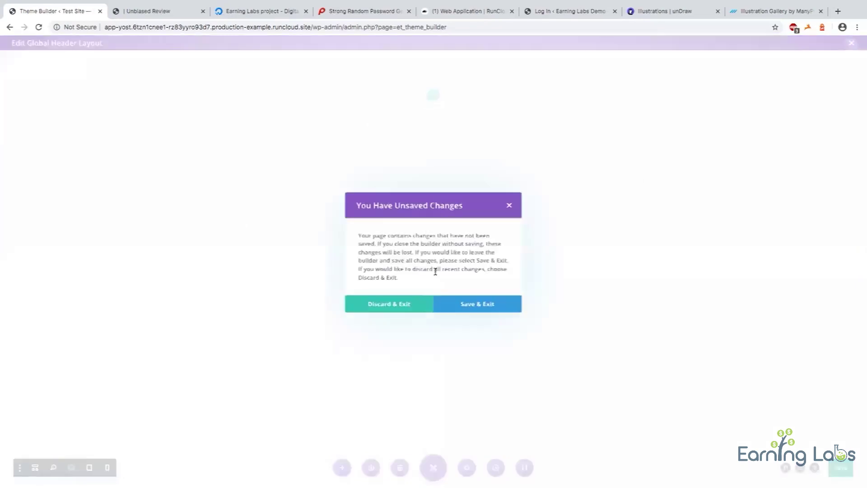
click(413, 308)
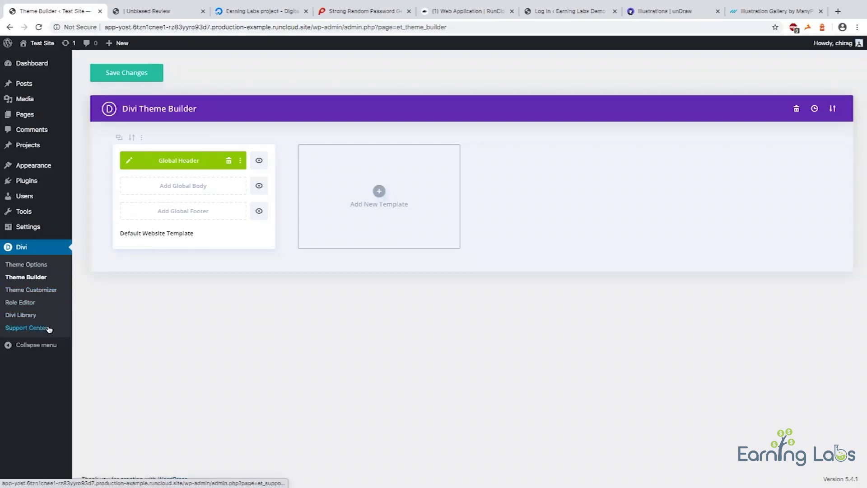
- In the Divi Library, import Divi-Header-10.json from the Header Pack folder
click(20, 315)
click(487, 166)
click(174, 63)
click(408, 218)
click(457, 302)
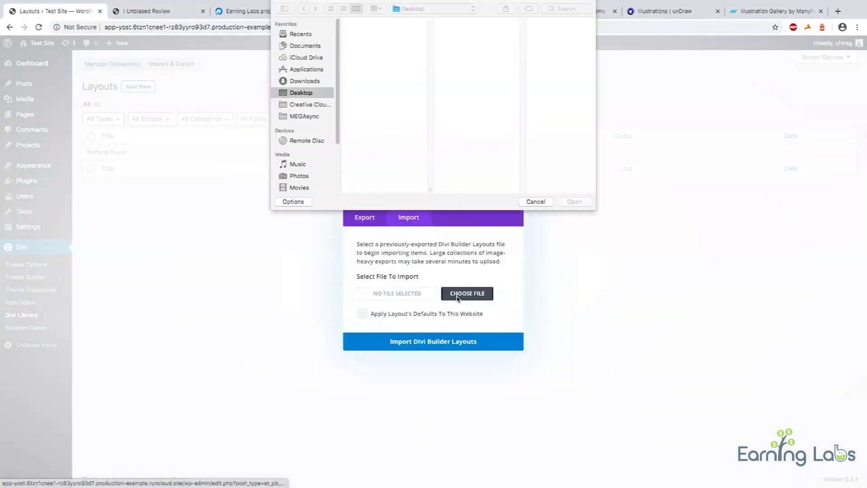
click(389, 48)
click(470, 49)
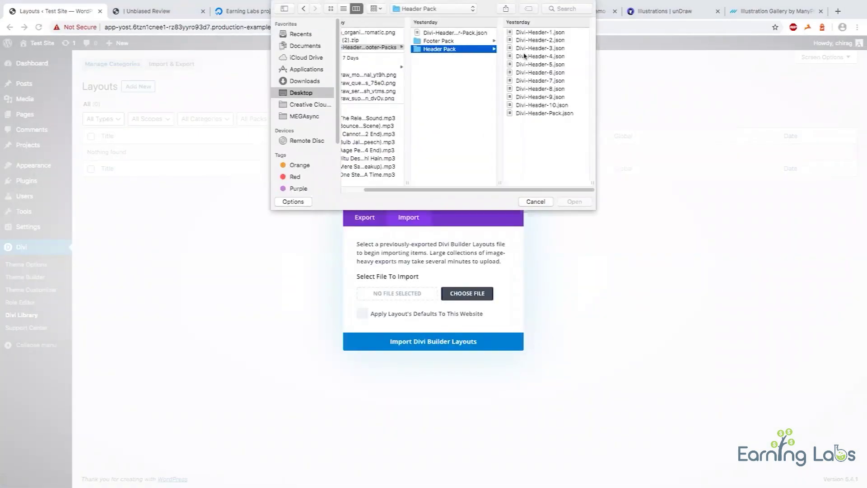
click(554, 106)
click(574, 202)
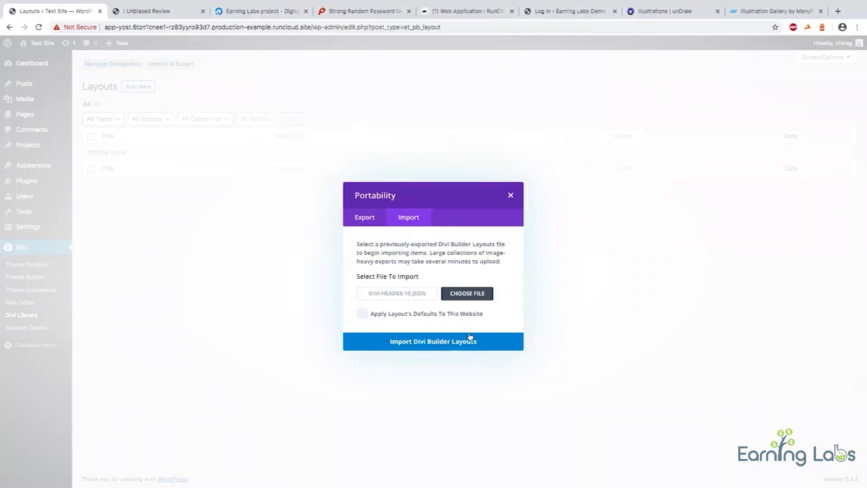
click(452, 342)
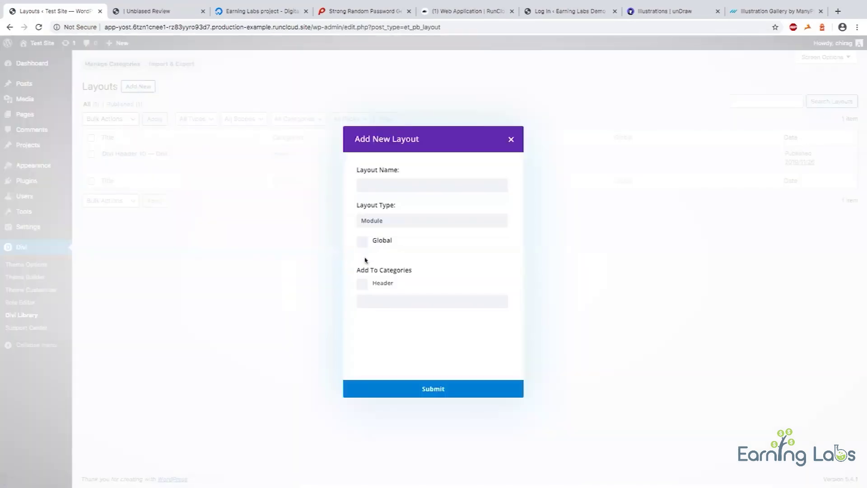
- Import the footer layout JSON from Desktop > Divi-Header-Footer-Packs > Footer Pack
click(510, 139)
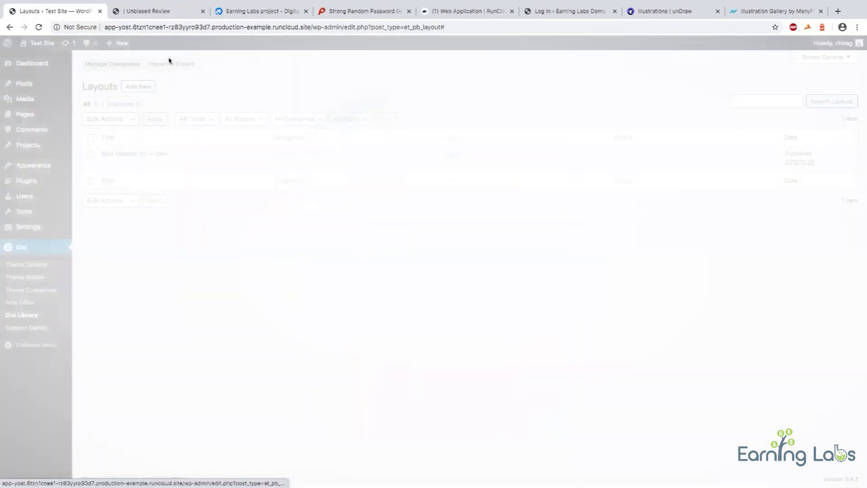
click(172, 64)
click(467, 293)
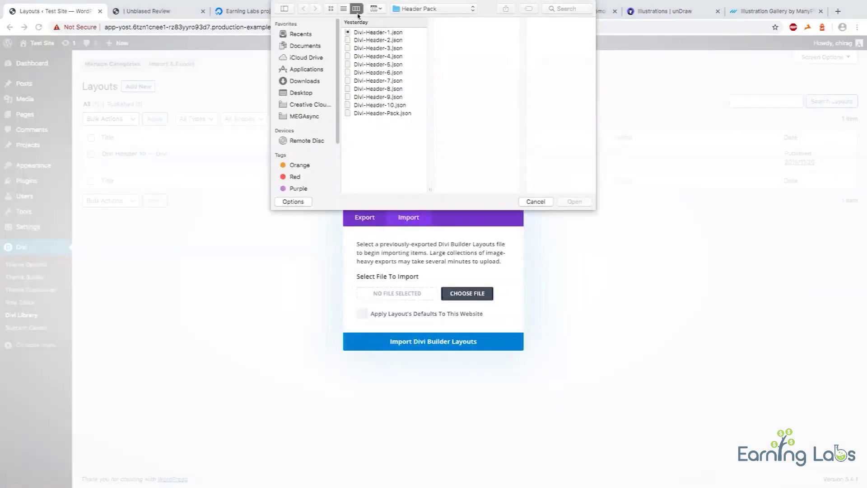
click(312, 93)
click(392, 49)
click(470, 42)
click(550, 79)
click(574, 202)
click(429, 342)
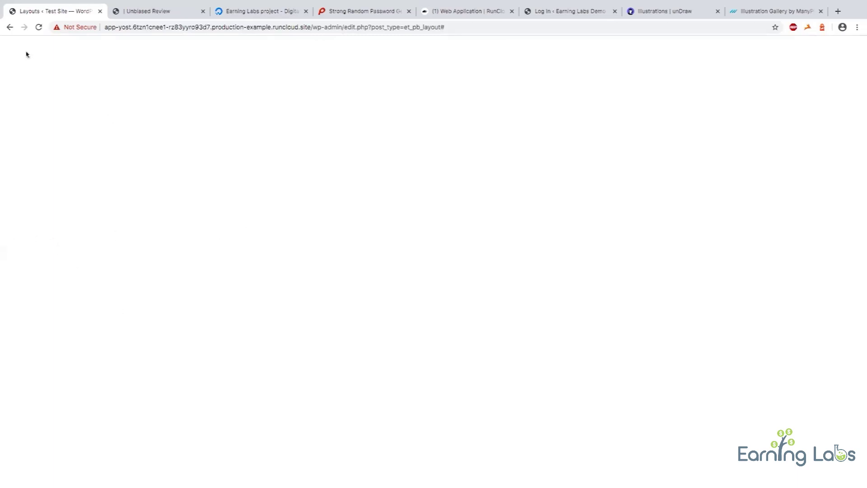
- Trim the page address to /wp-admin/ to load the WordPress dashboard
drag(346, 27, 476, 41)
key(BackSpace)
key(Return)
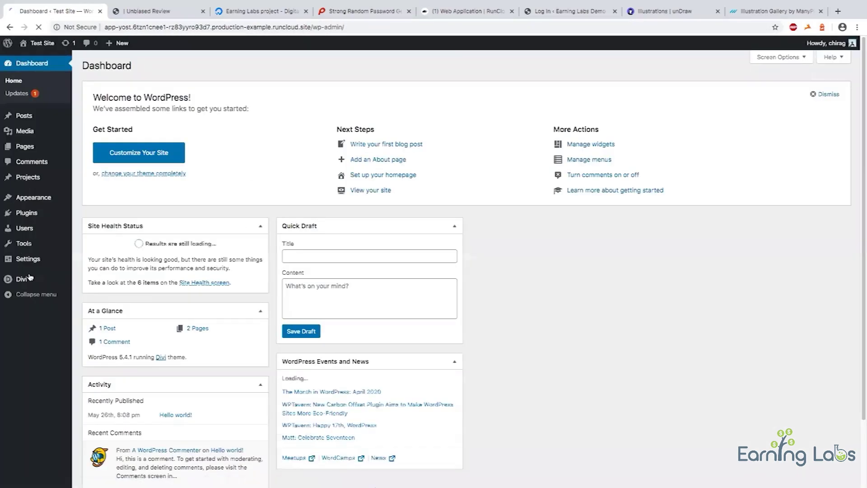
- In the Theme Builder, set the saved Divi Header 10 layout as the global header
mouse_move(30, 277)
click(98, 331)
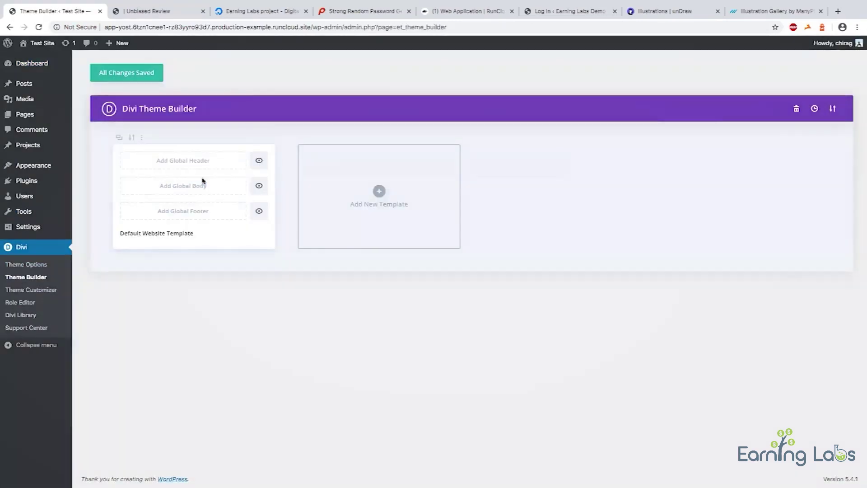
click(202, 181)
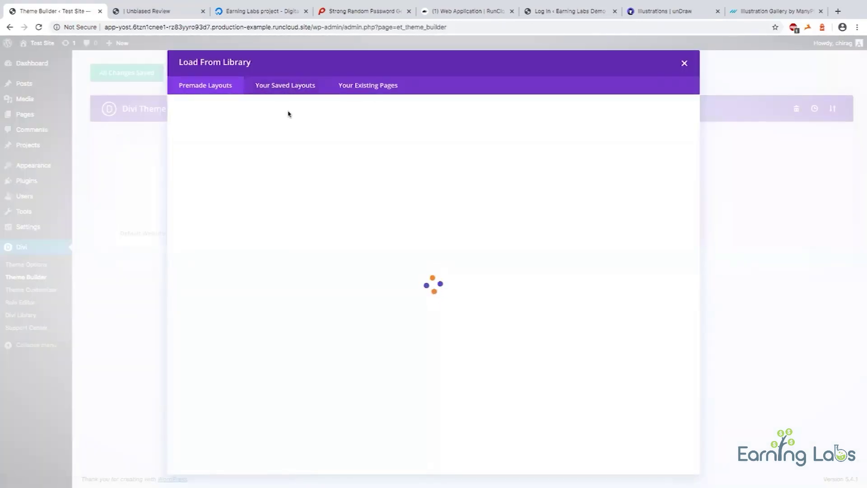
click(285, 85)
click(467, 156)
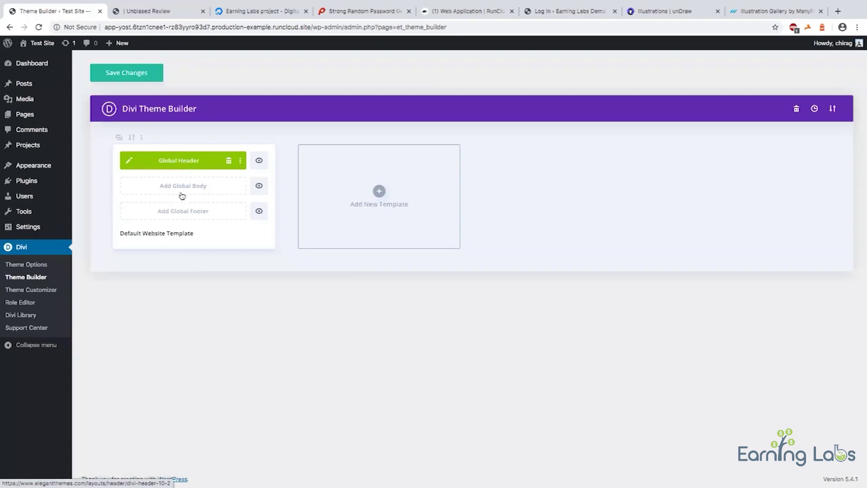
- Add the saved Divi Footer 7 layout as the global footer and save the changes
click(186, 210)
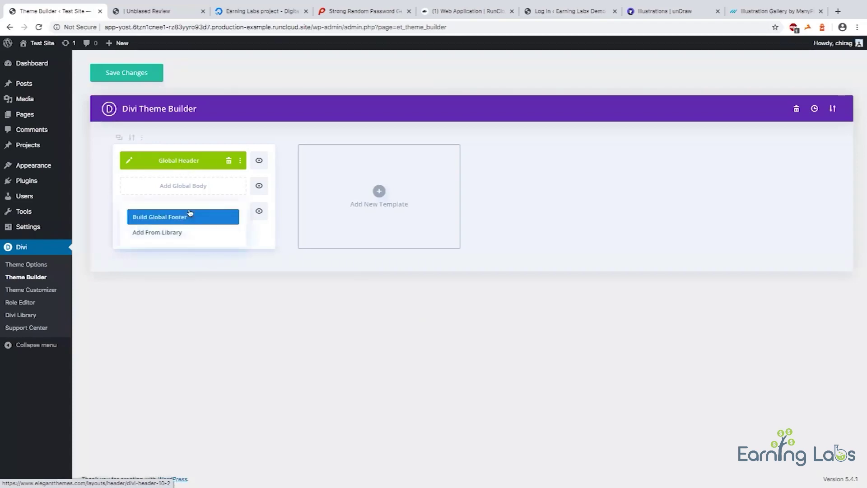
click(185, 232)
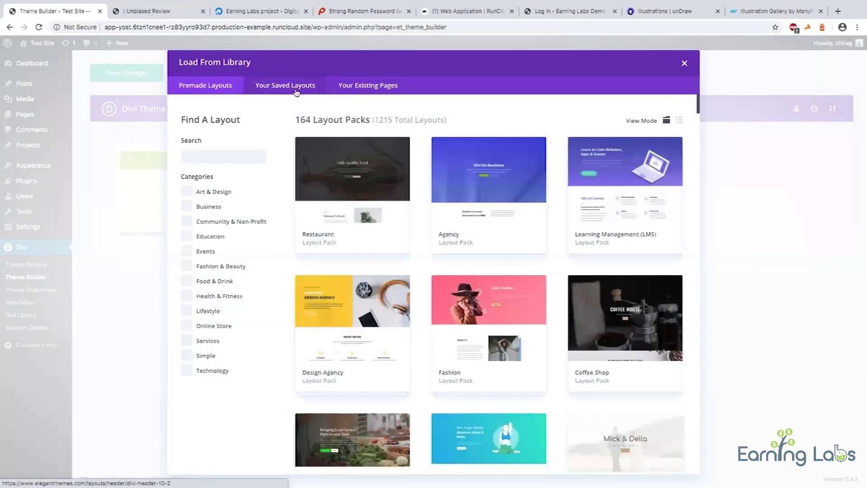
click(296, 92)
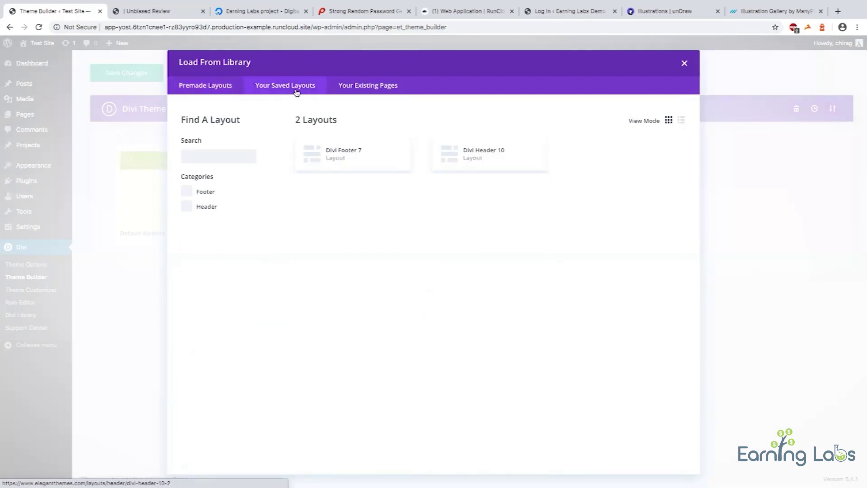
click(342, 165)
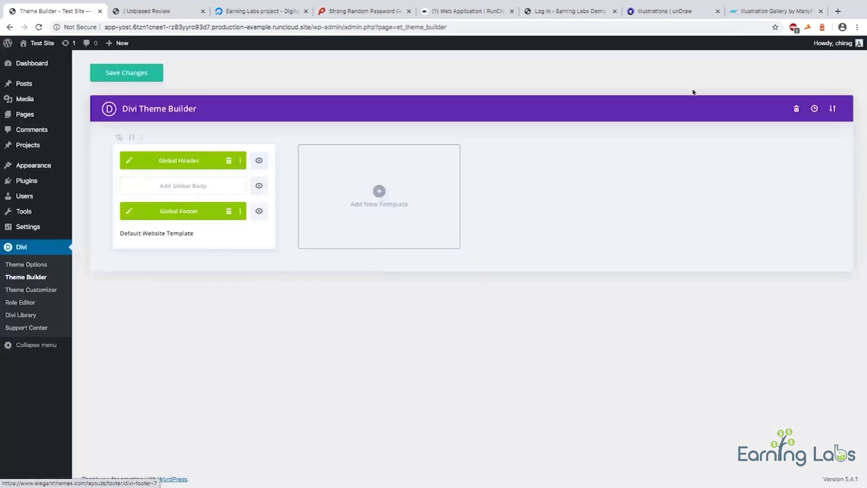
click(145, 74)
- View the published Divi page from All Pages and scroll through its top sections
mouse_move(31, 114)
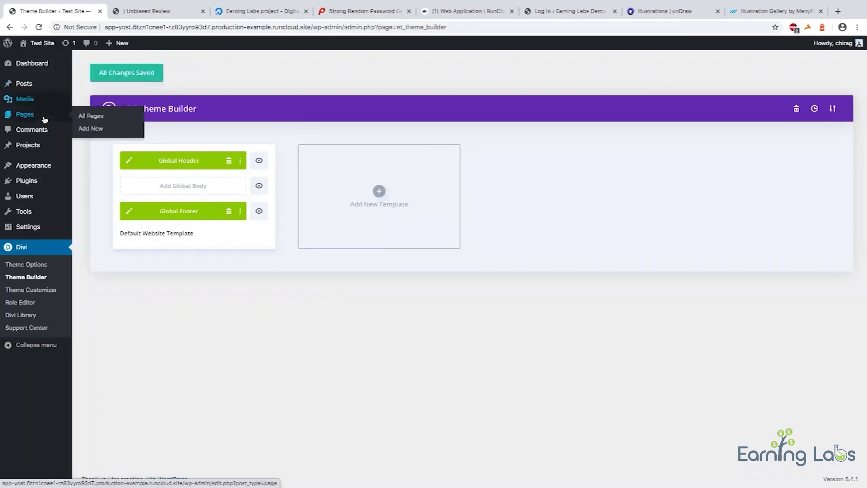
click(104, 121)
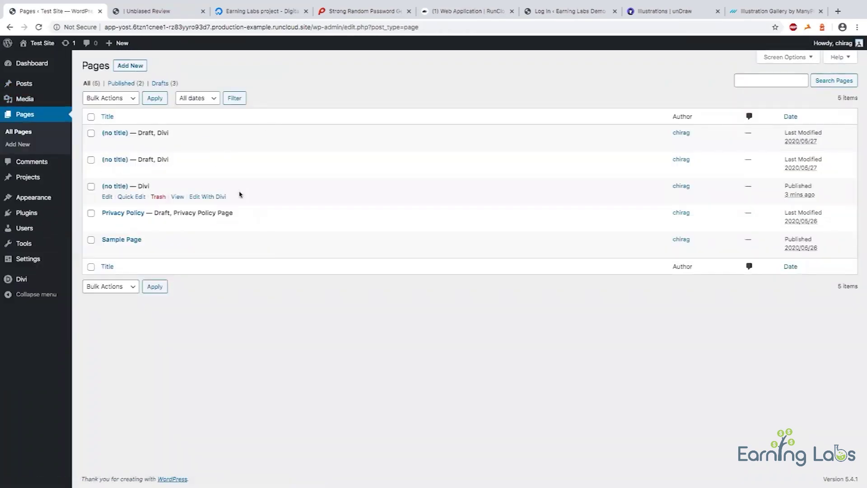
click(177, 197)
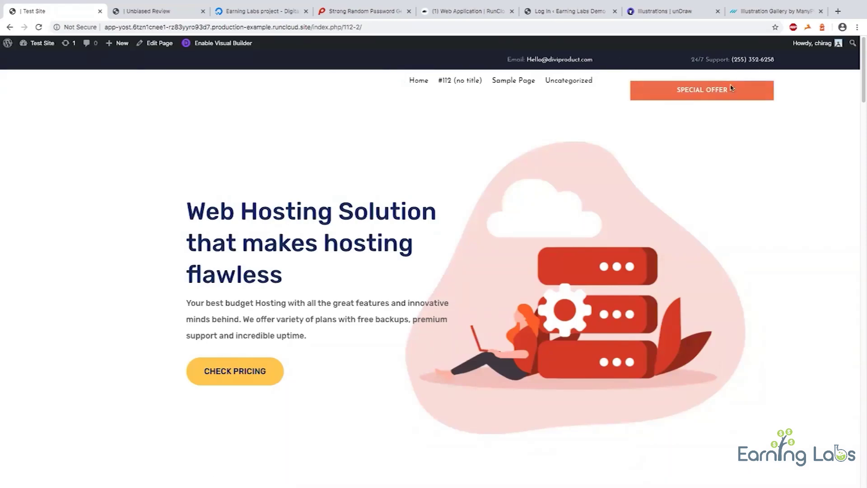
scroll(597, 154, down, 8)
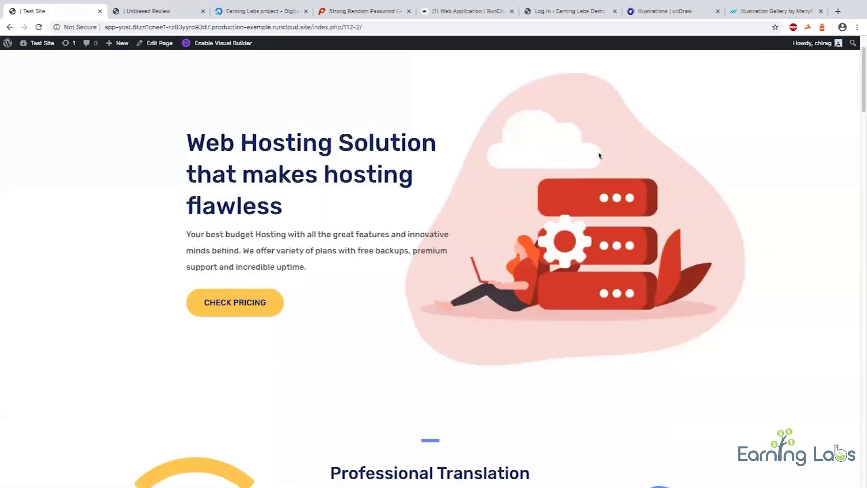
scroll(456, 277, down, 20)
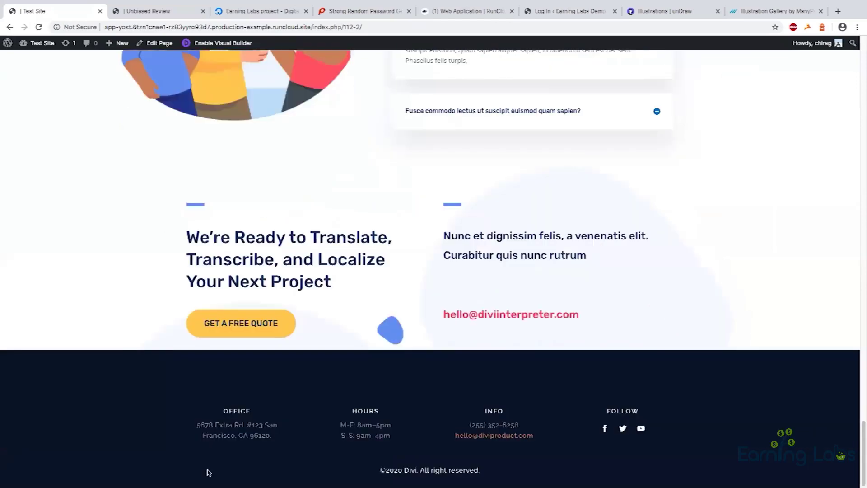
scroll(137, 428, up, 15)
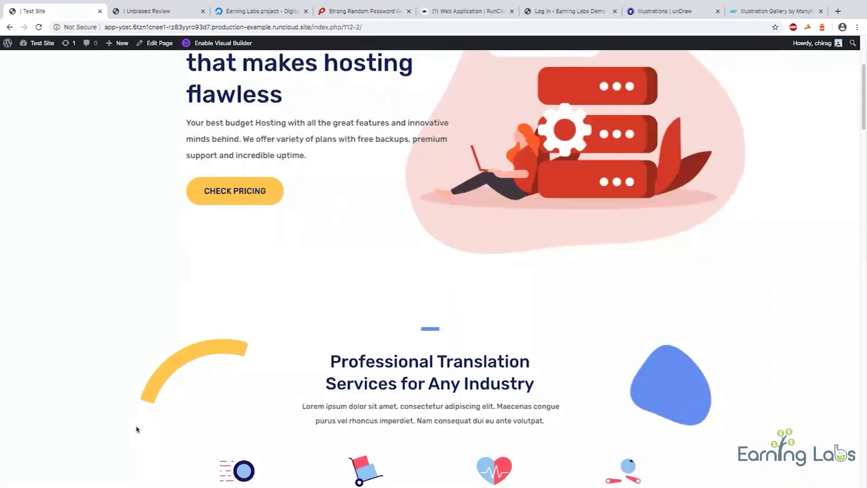
scroll(137, 428, down, 12)
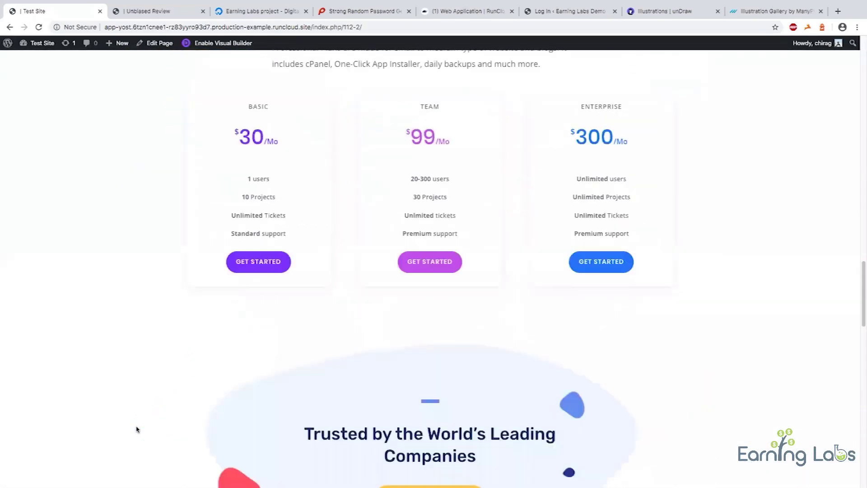
scroll(138, 428, down, 10)
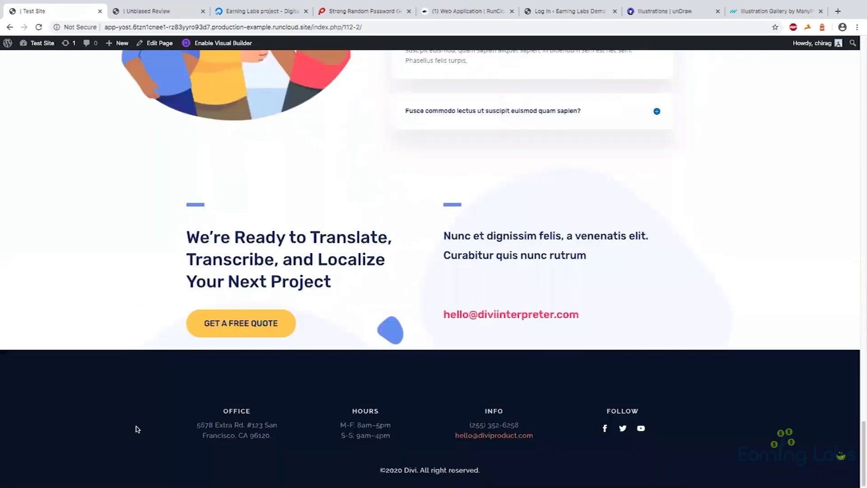
scroll(137, 429, up, 20)
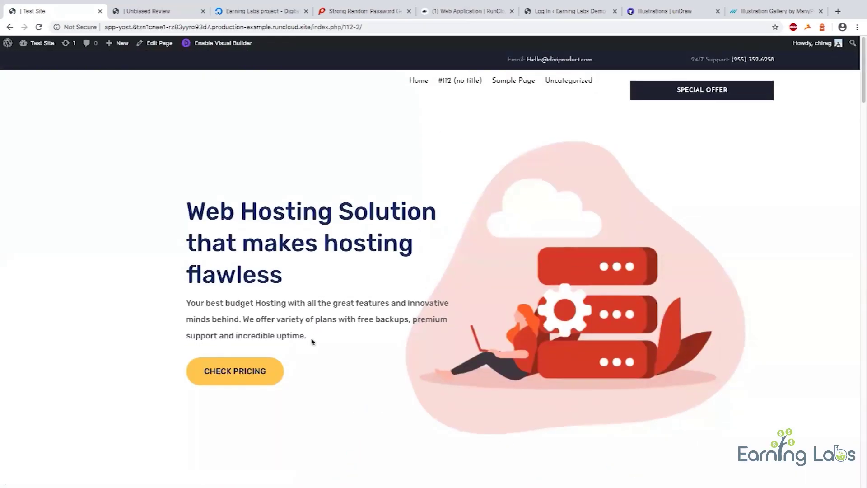
- Highlight the hero heading and paragraph, then scroll down to the Office/Hours/Info/Follow footer
drag(312, 341, 209, 255)
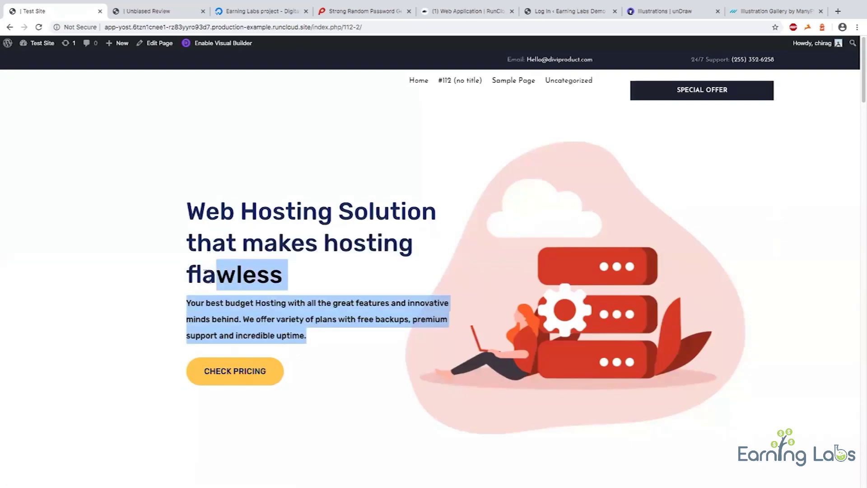
click(204, 270)
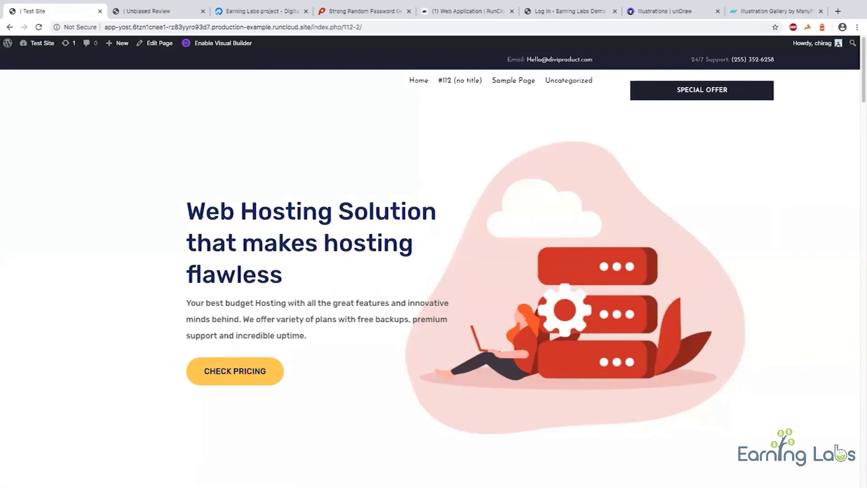
drag(189, 207, 299, 336)
click(300, 337)
scroll(306, 343, down, 15)
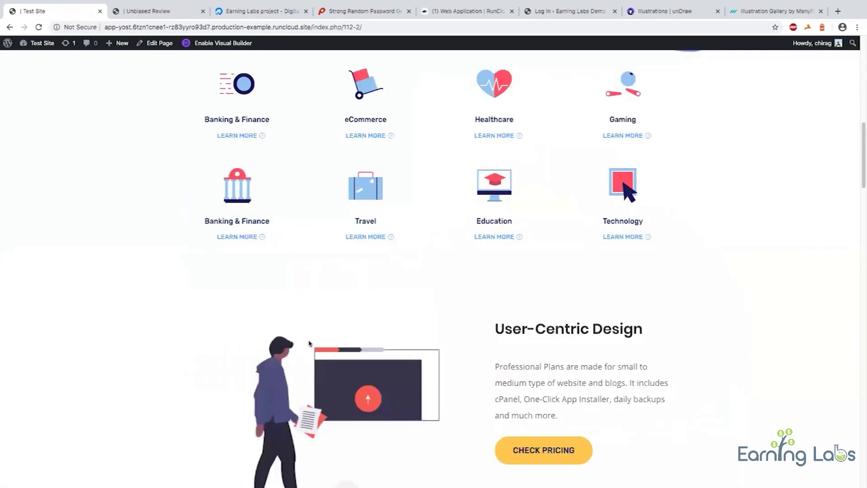
scroll(312, 343, down, 20)
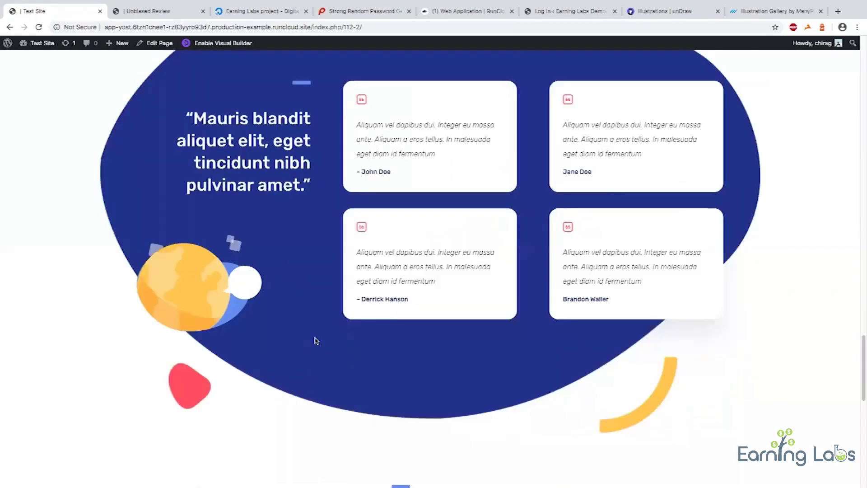
scroll(315, 340, down, 8)
scroll(316, 340, up, 20)
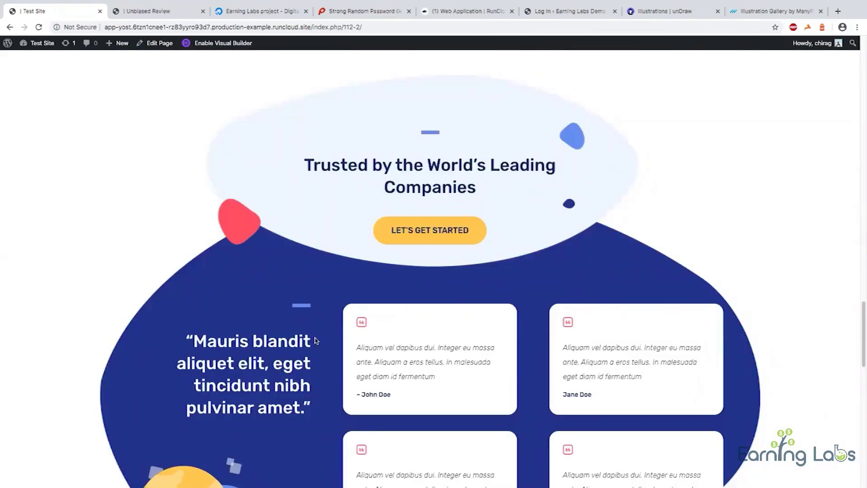
scroll(370, 325, up, 10)
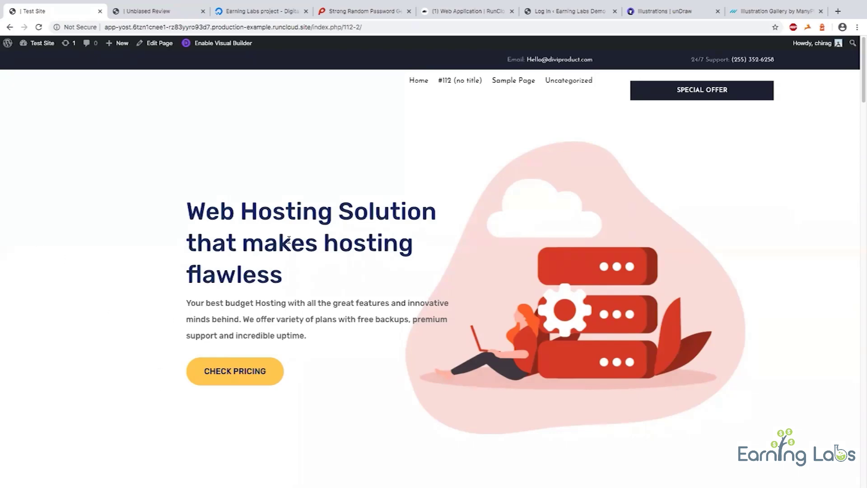
scroll(296, 251, down, 20)
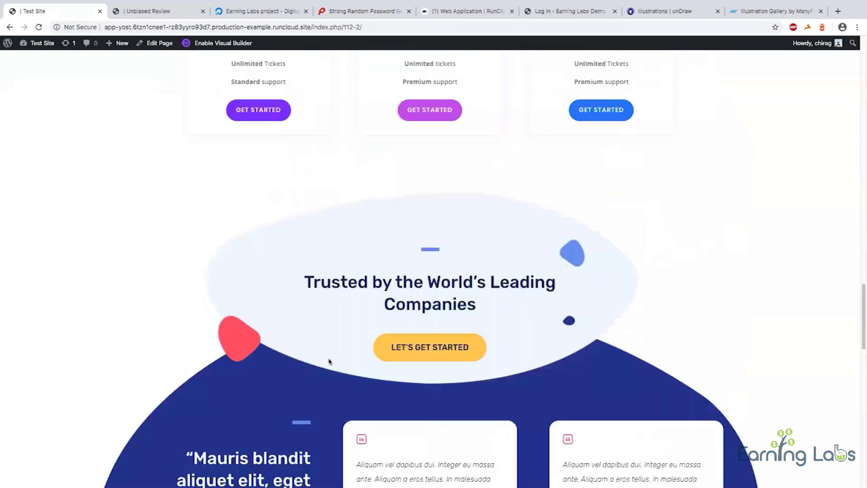
scroll(329, 361, down, 15)
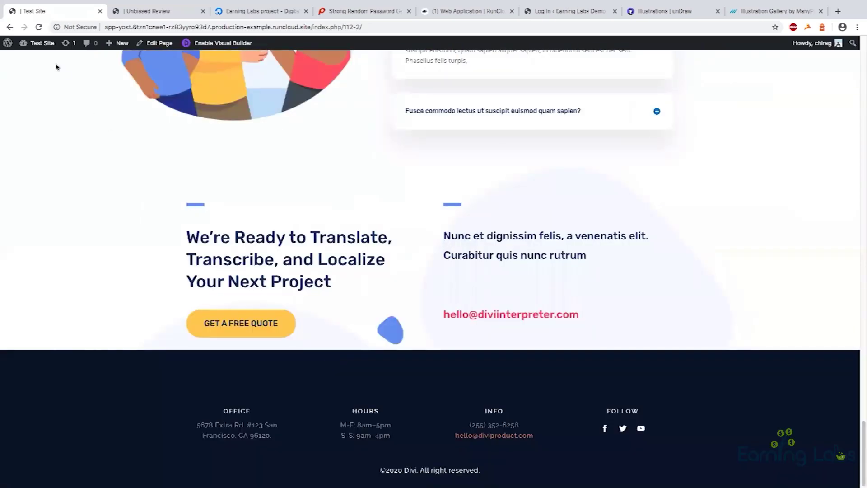
- Go through the WordPress dashboard to Add Plugins, then switch to the RunCloud Web Application tab
mouse_move(39, 42)
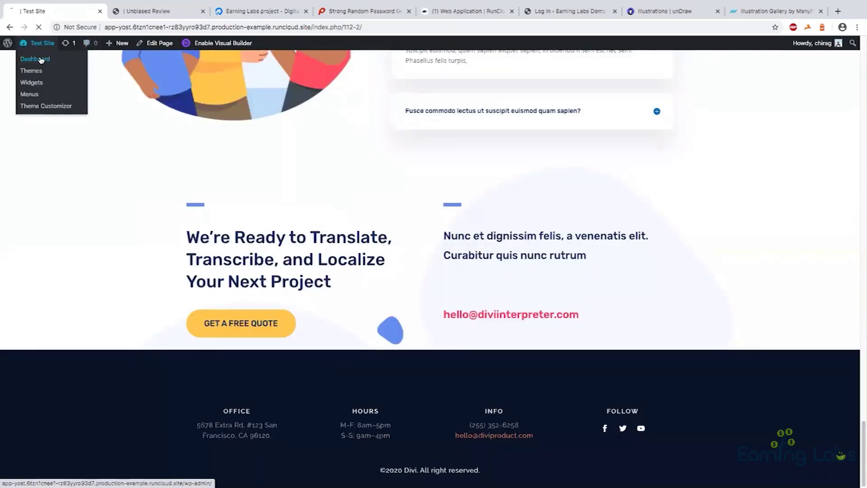
click(41, 60)
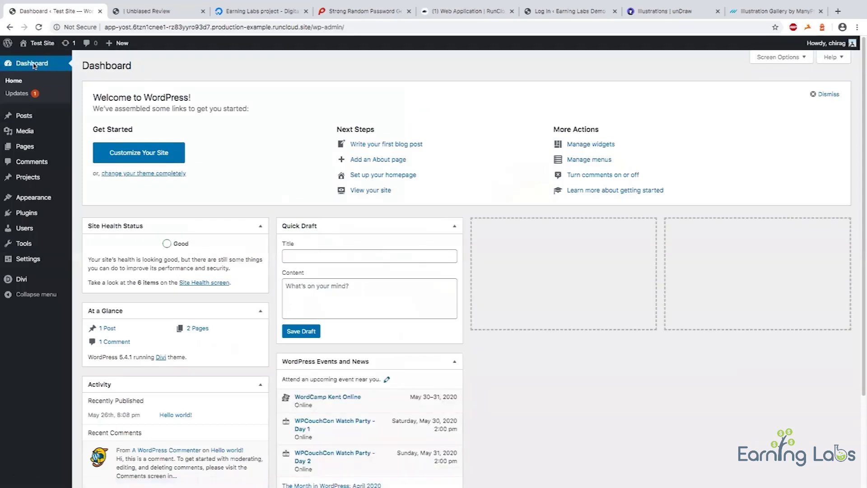
mouse_move(45, 213)
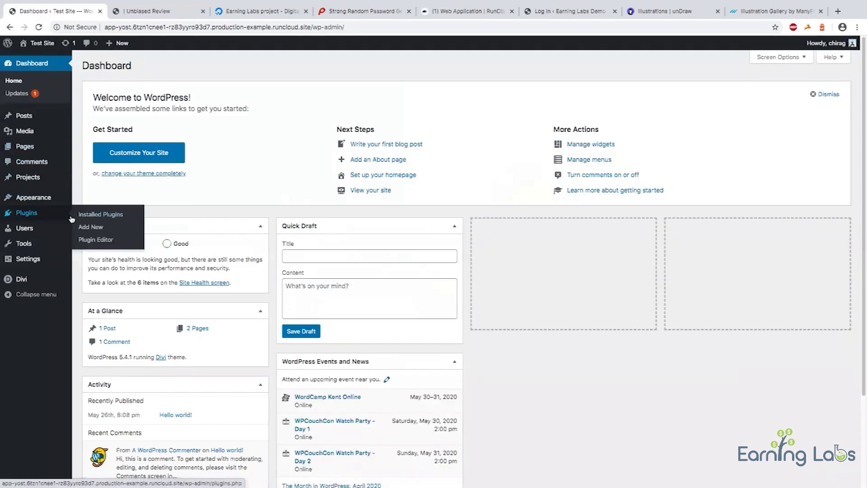
click(91, 226)
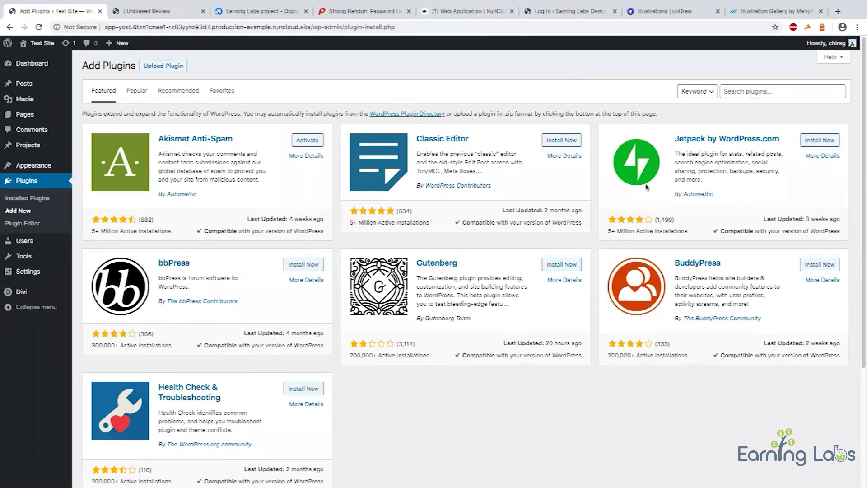
click(478, 12)
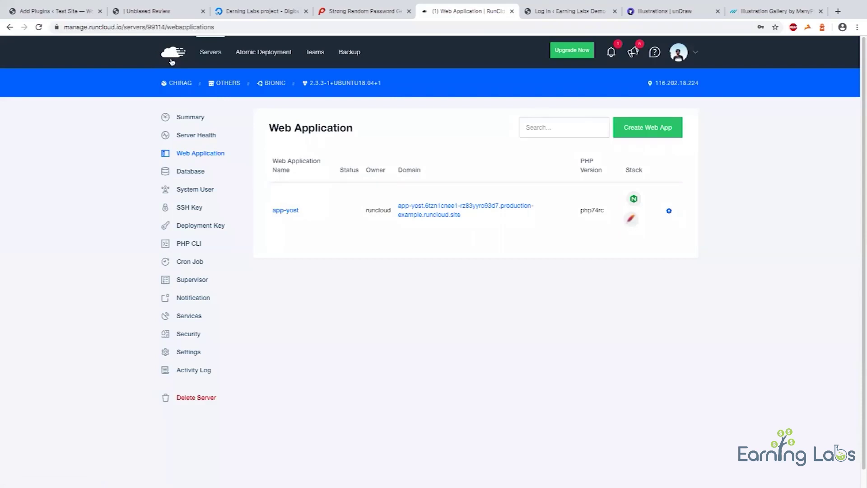
- Go from the RunCloud servers list to the public runcloud.io home page
click(172, 62)
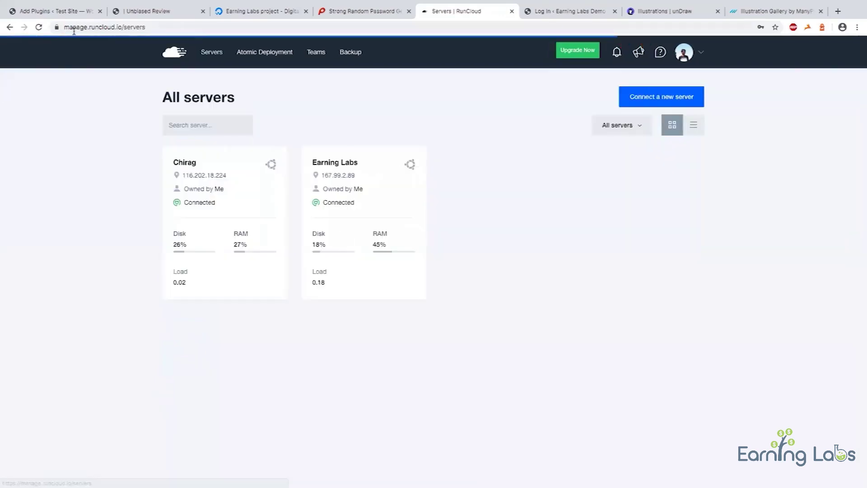
double_click(96, 27)
key(BackSpace)
key(Delete)
key(ctrl+BackSpace)
key(Return)
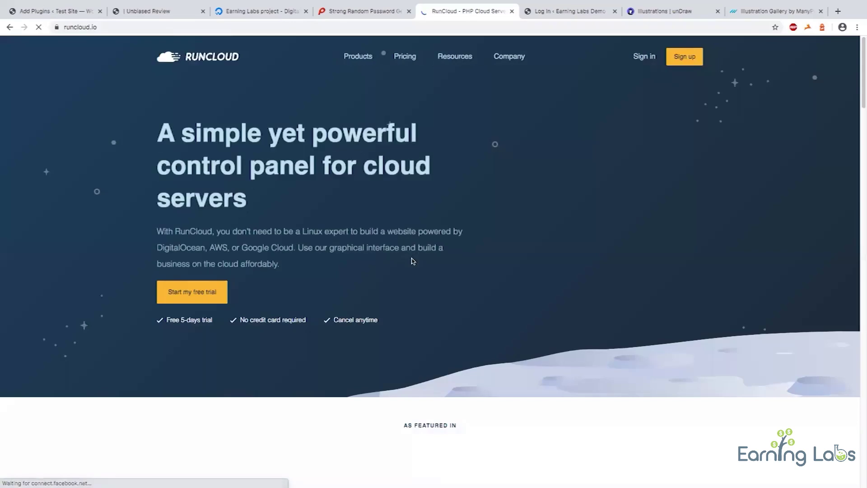
scroll(411, 260, down, 10)
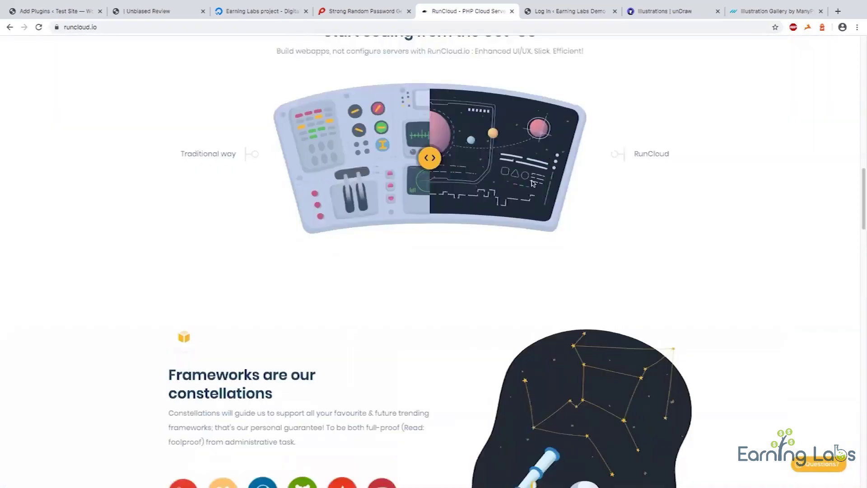
scroll(573, 126, up, 10)
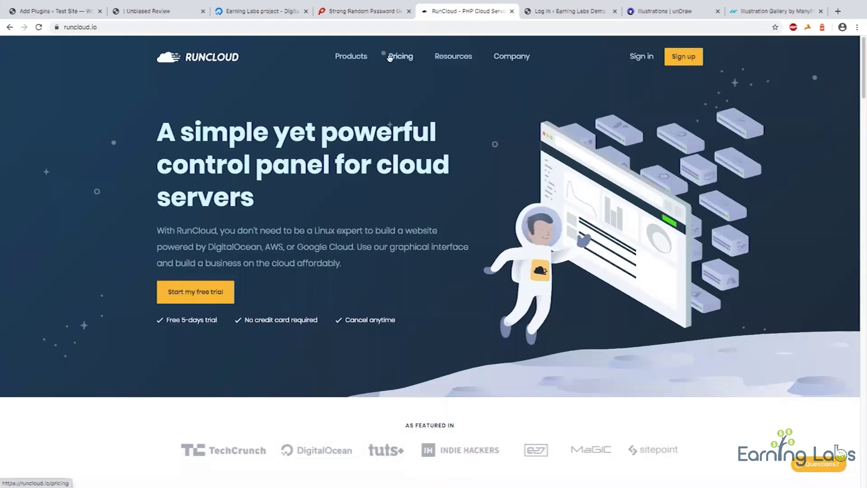
- Open RunCloud's Pricing page and scroll through the Basic, Pro and Business feature comparison
click(351, 58)
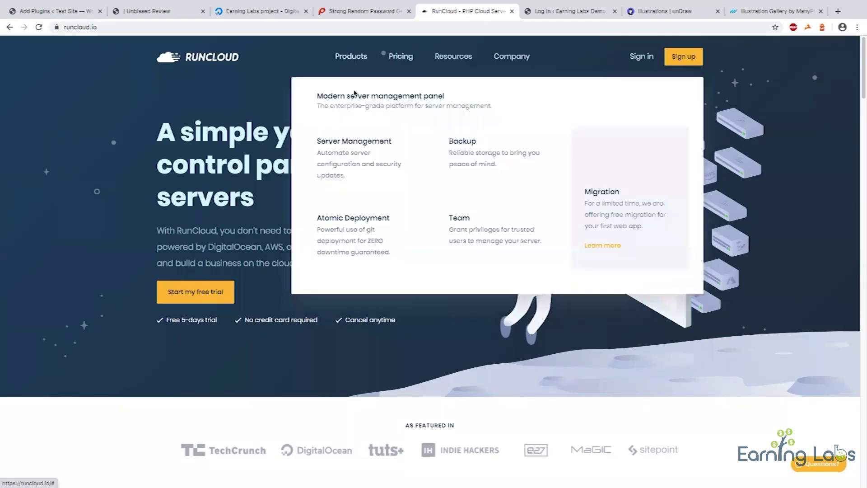
click(396, 59)
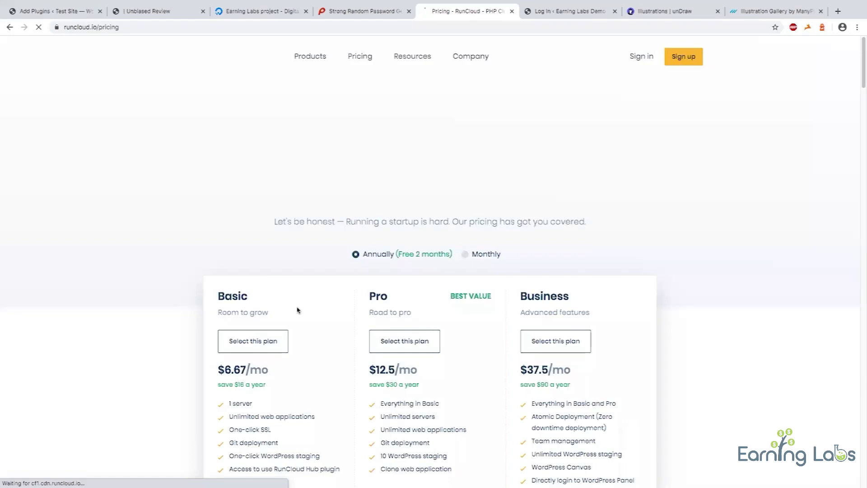
scroll(537, 277, down, 3)
scroll(463, 271, down, 8)
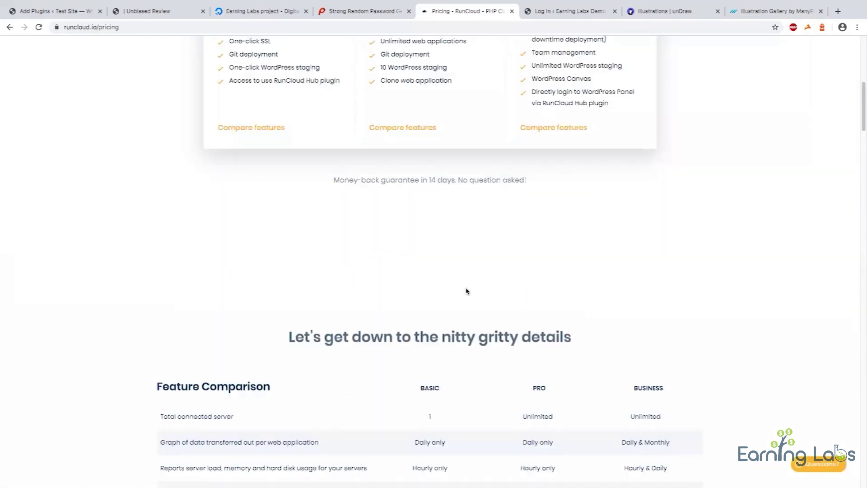
scroll(467, 291, down, 15)
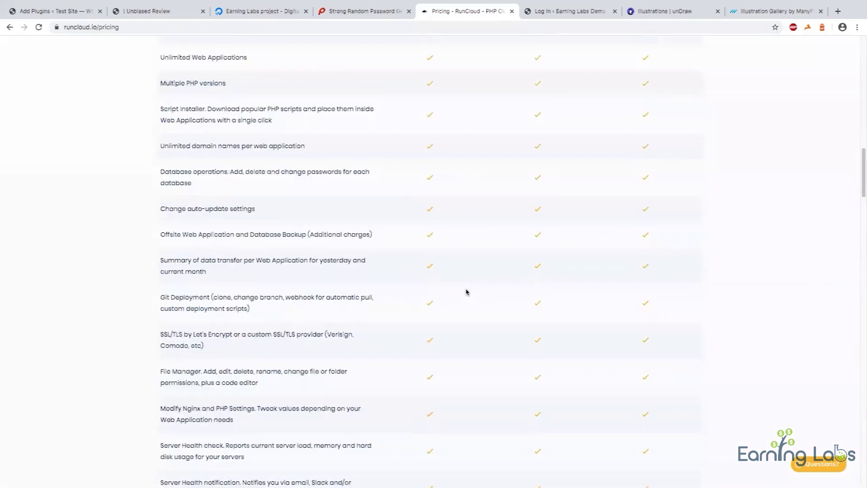
scroll(469, 288, down, 3)
key(Home)
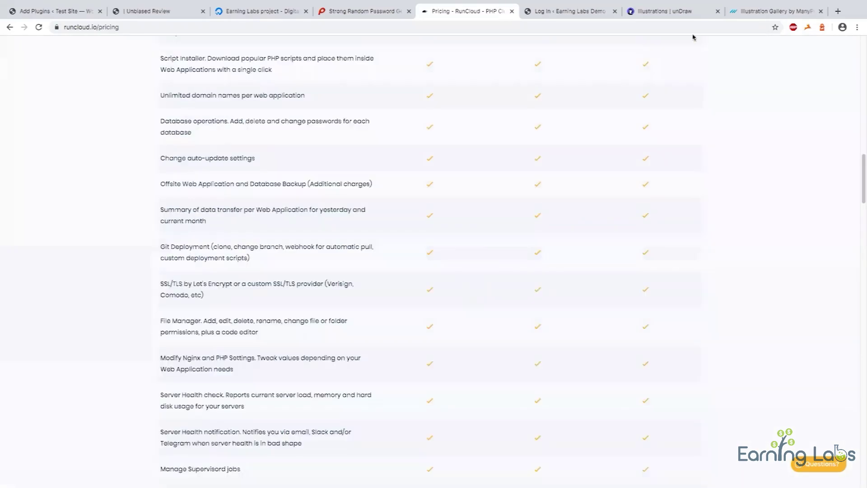
- Load gridpane.com in a new tab and open its Pricing page
click(838, 11)
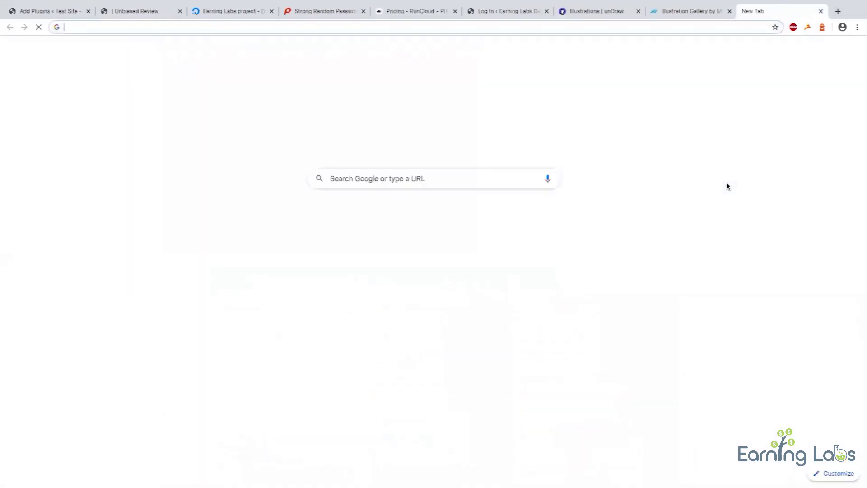
text(gridpane.com)
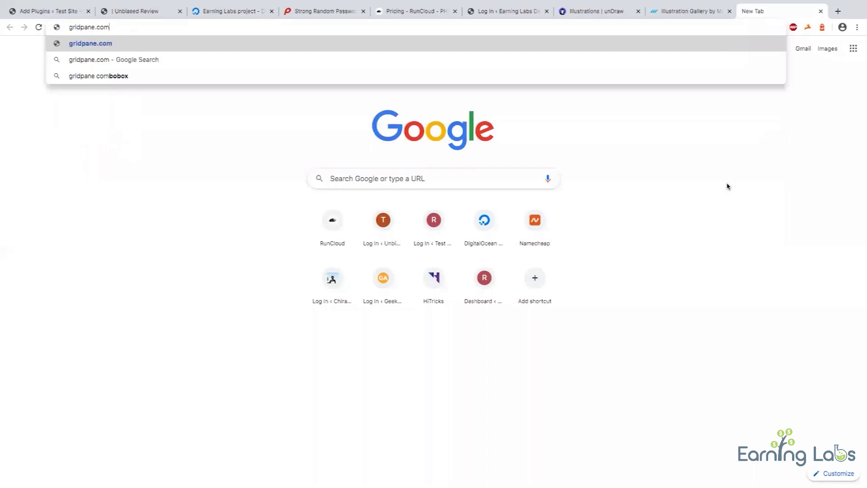
key(Return)
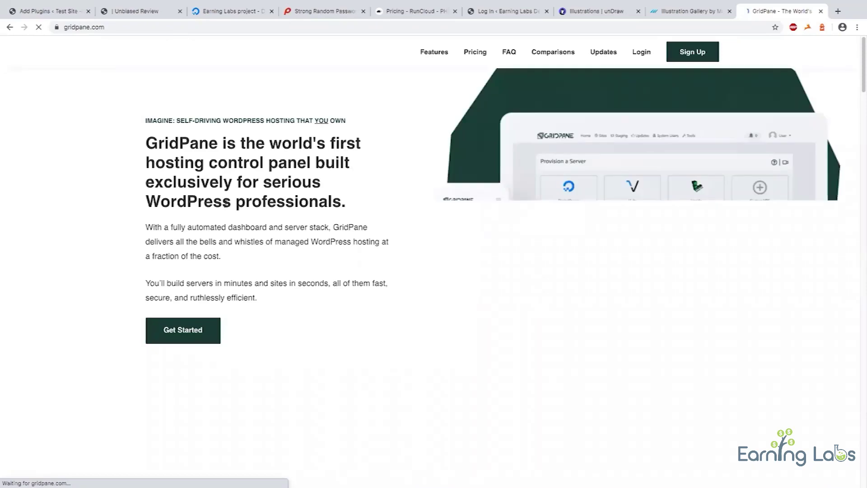
click(468, 53)
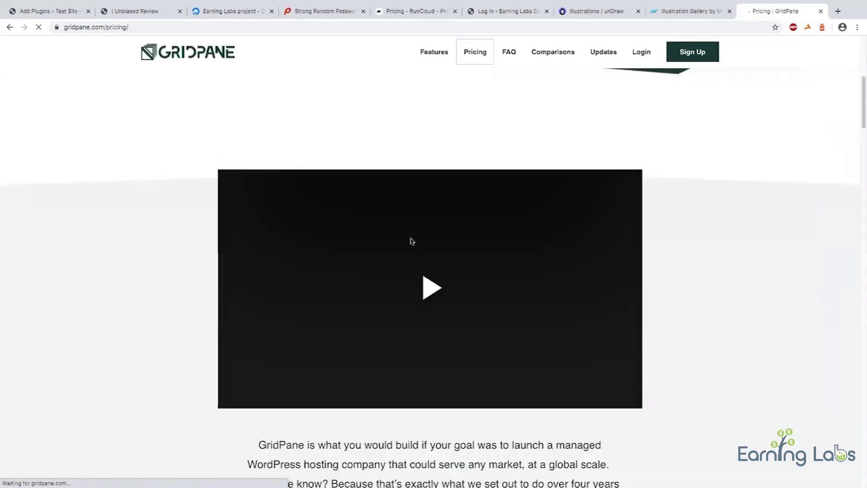
- Scroll through GridPane's Enterprise, Developer and Pro plans, then close the tab
scroll(413, 293, down, 2)
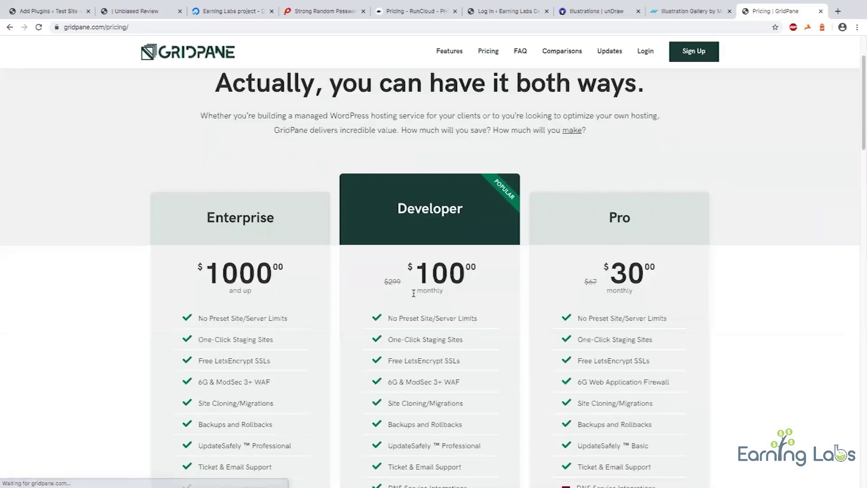
scroll(413, 293, down, 18)
scroll(586, 158, up, 11)
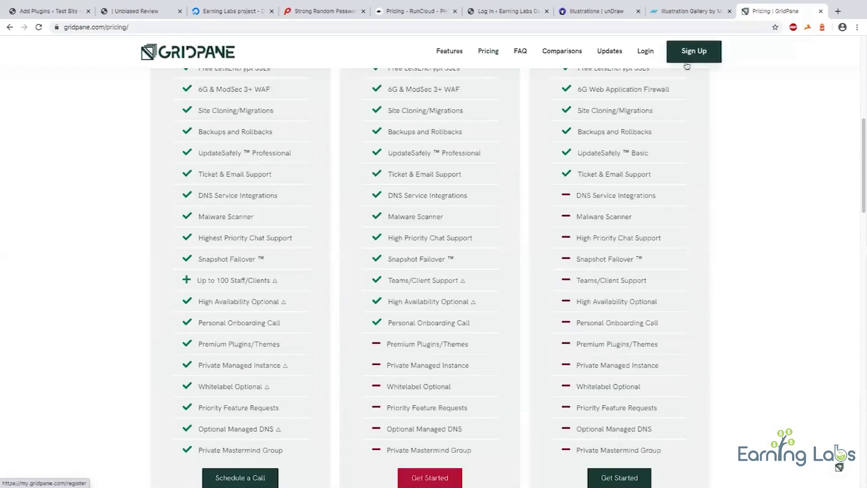
scroll(519, 109, up, 9)
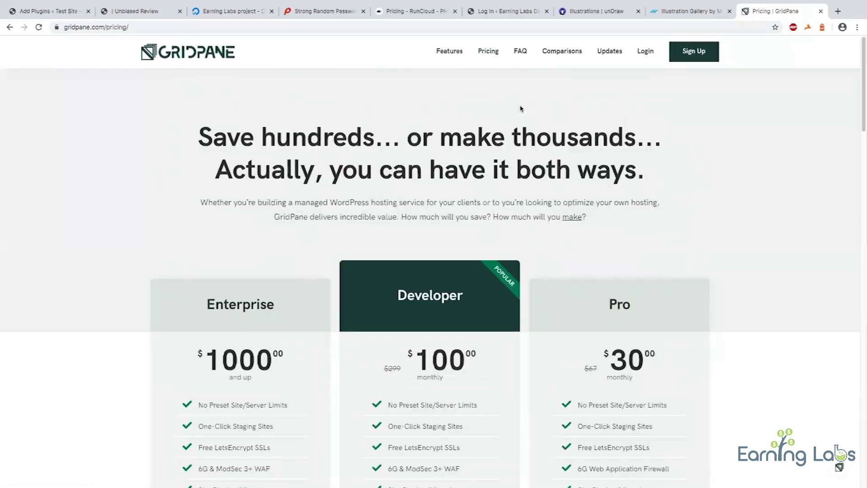
scroll(444, 199, down, 20)
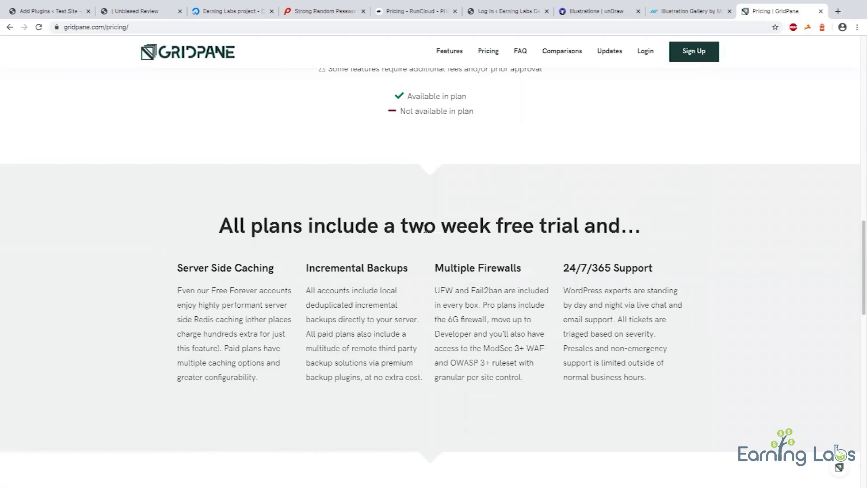
scroll(425, 231, down, 10)
scroll(460, 305, down, 5)
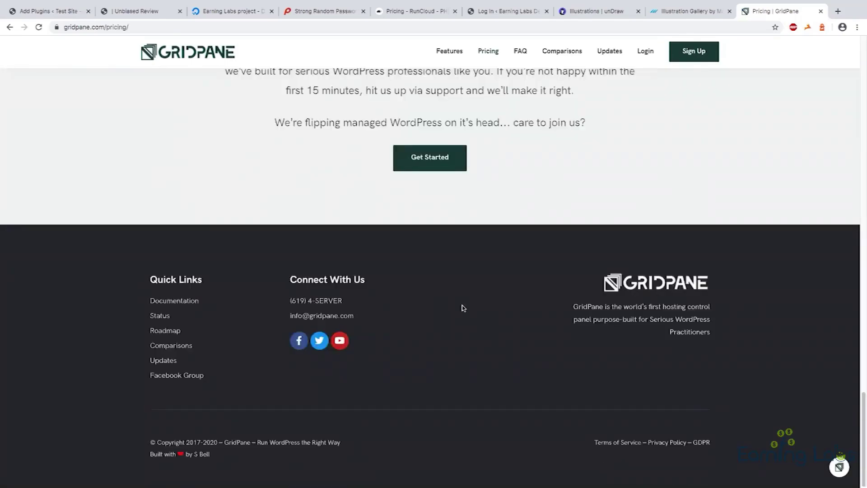
key(Home)
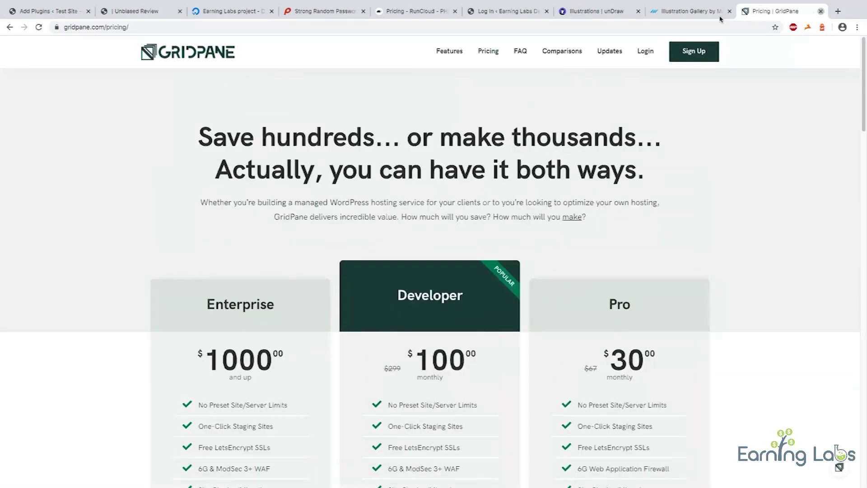
key(ctrl+w)
- Search the WordPress plugin directory for Wordfence and install Wordfence Security
scroll(401, 316, down, 6)
scroll(402, 315, down, 4)
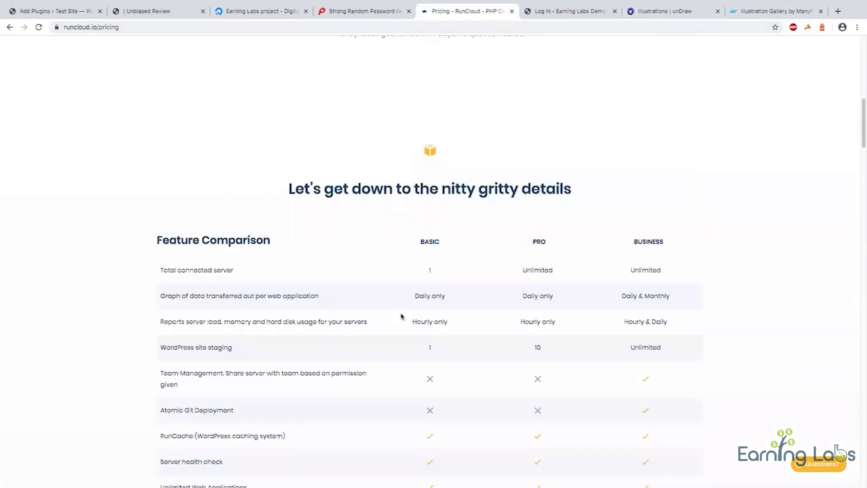
scroll(441, 164, up, 20)
click(54, 11)
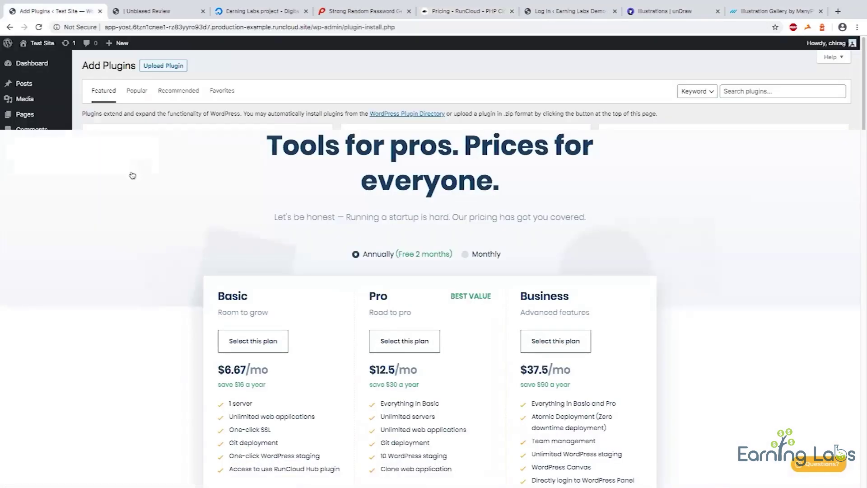
click(745, 88)
text(wor)
text(de)
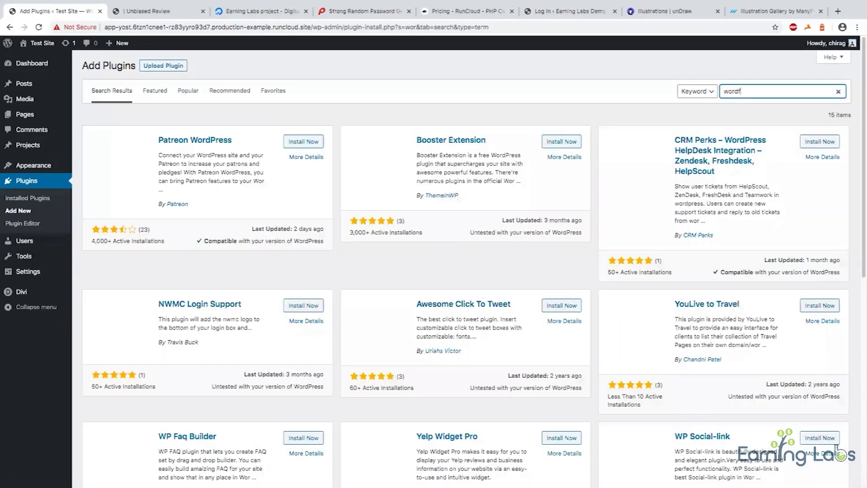
text(ense)
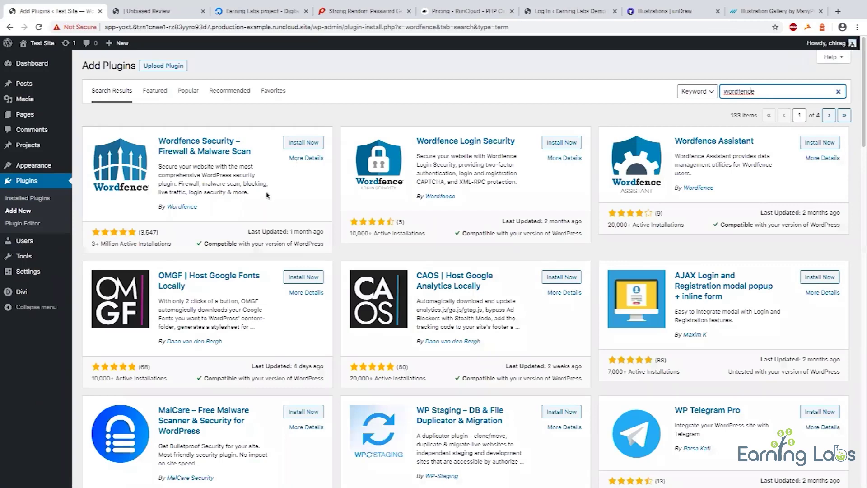
click(304, 142)
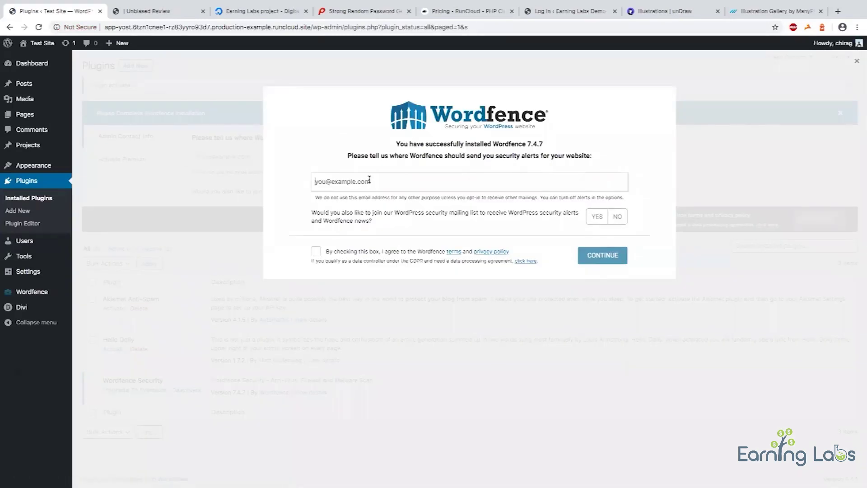
- Submit an alerts e-mail with news opt-in and accepted terms, skipping the premium license key
text(test@test.com)
click(316, 251)
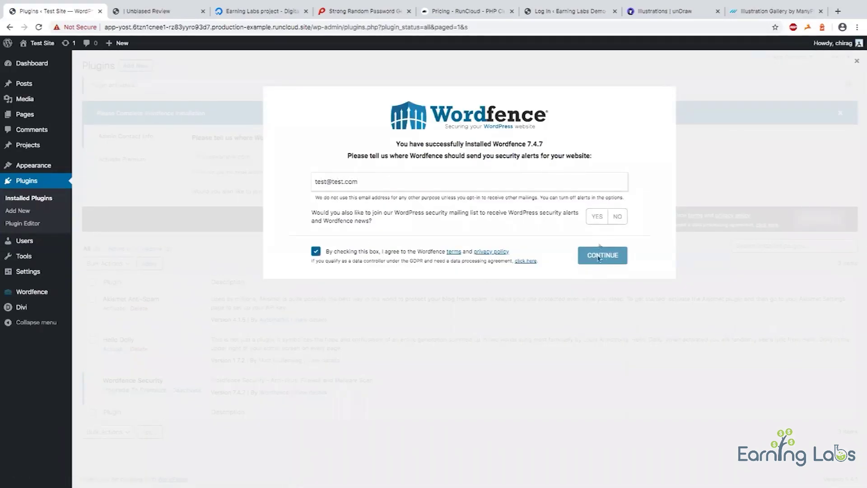
click(594, 220)
click(603, 255)
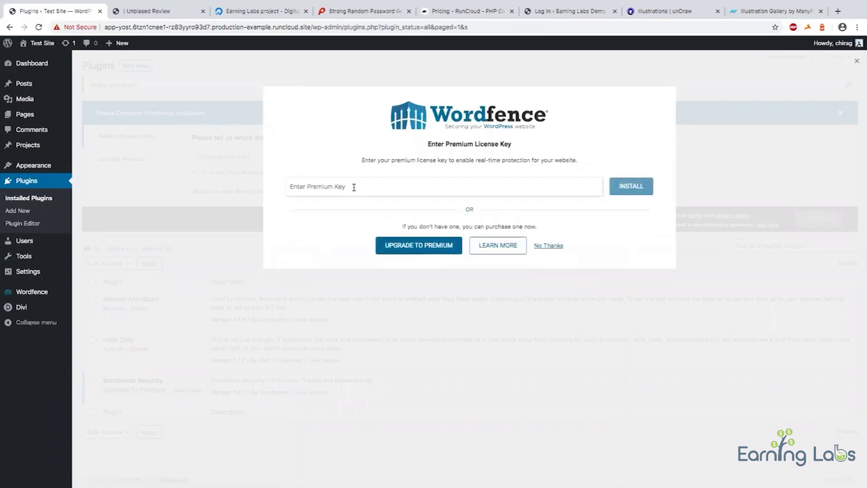
click(424, 359)
- Open Wordfence Login Security, dismiss the feature tour, and show the Two-Factor Authentication tab
mouse_move(41, 292)
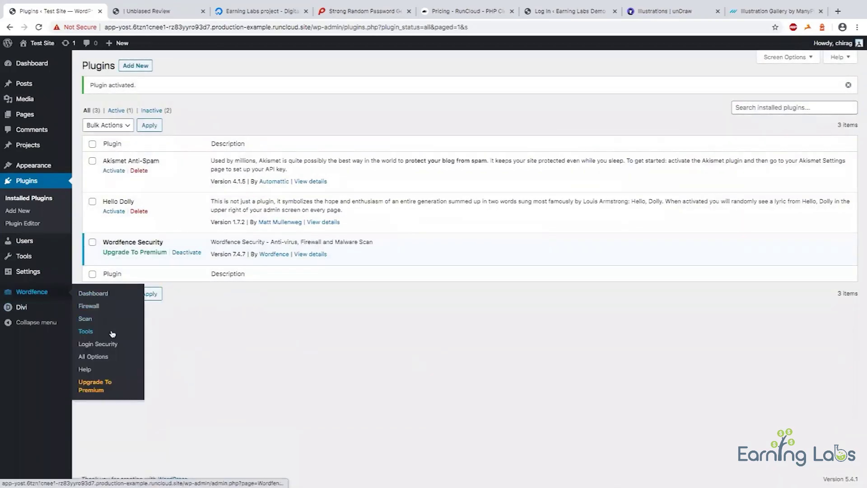
click(116, 344)
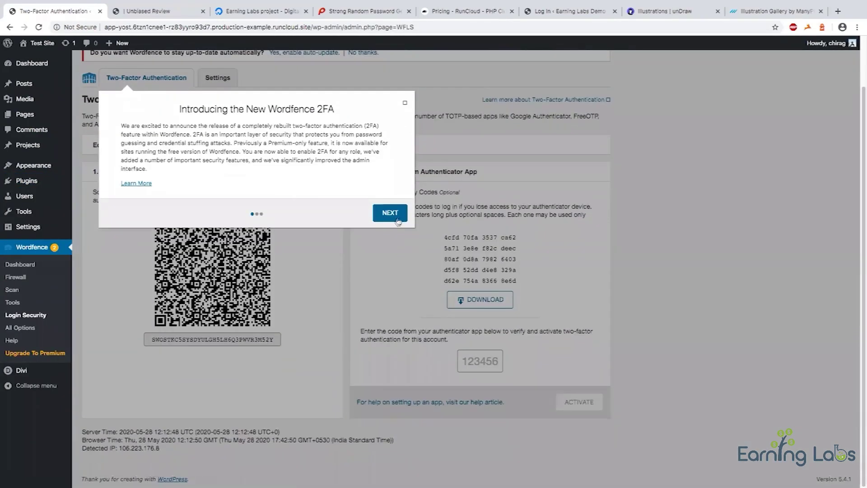
click(399, 217)
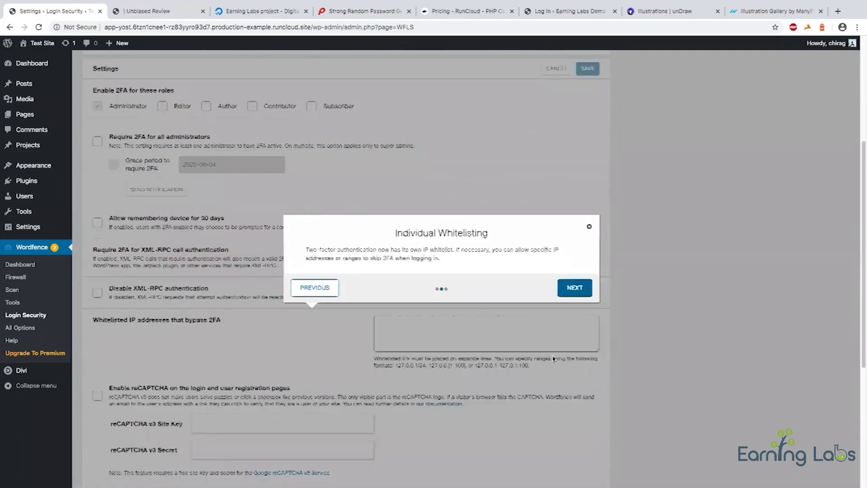
click(575, 156)
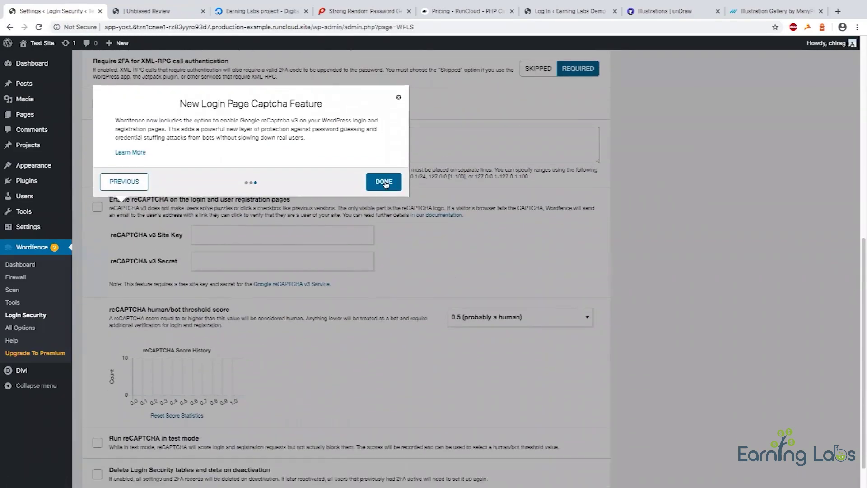
click(386, 180)
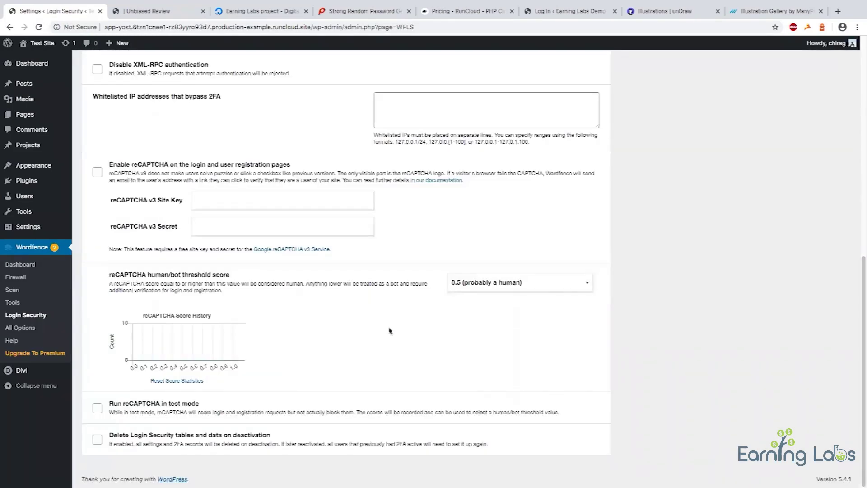
scroll(397, 319, up, 10)
click(146, 136)
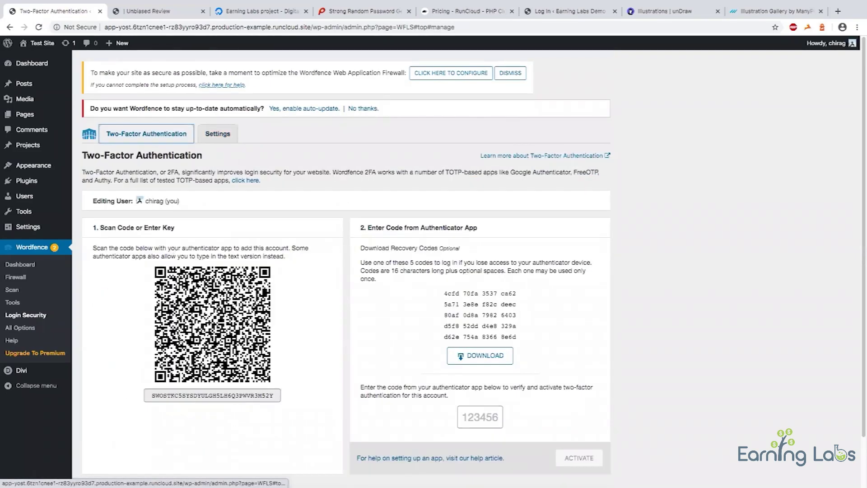
- Review the two-factor setup instructions for scanning the QR code
scroll(178, 337, down, 1)
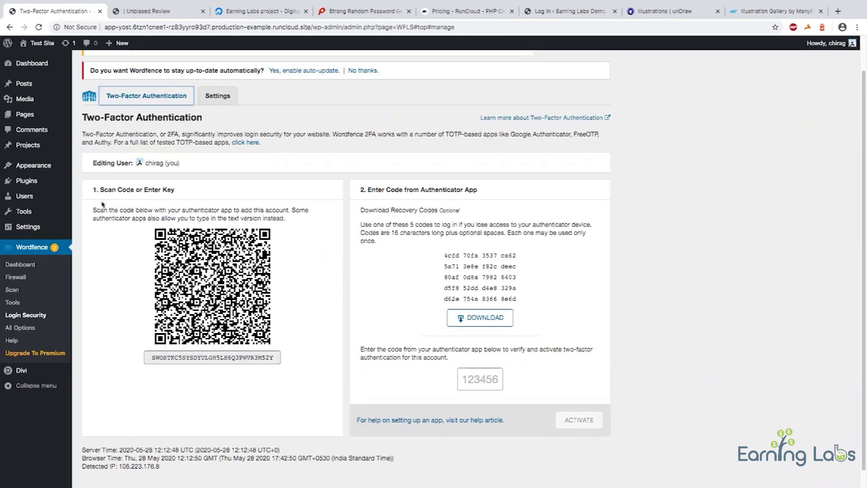
drag(92, 209, 295, 225)
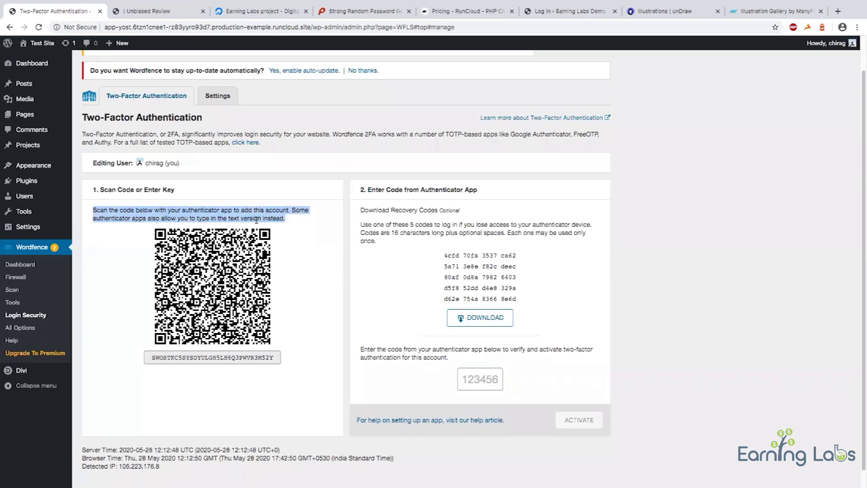
scroll(445, 237, down, 1)
scroll(415, 261, up, 2)
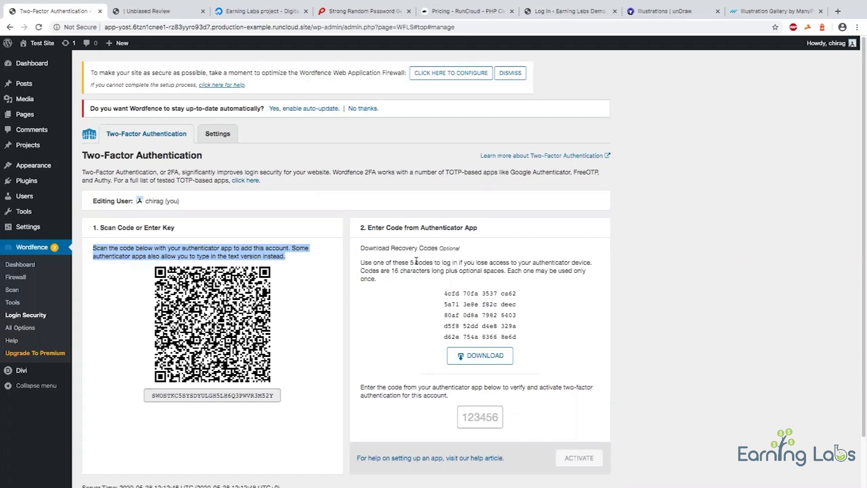
scroll(396, 299, down, 1)
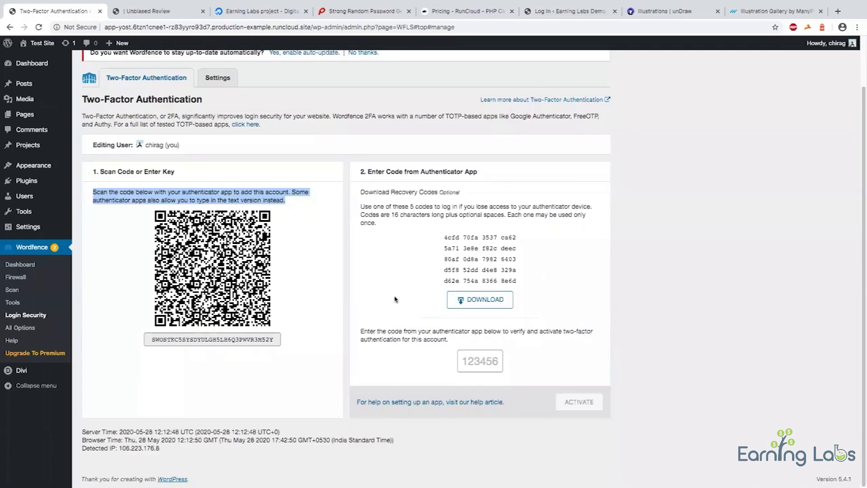
- Activate two-factor authentication with the authenticator code and skip downloading recovery codes
click(475, 358)
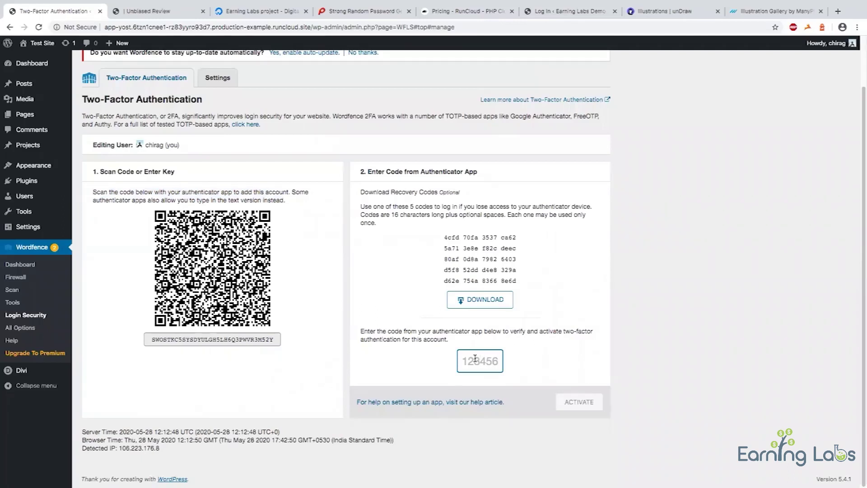
drag(459, 359, 500, 364)
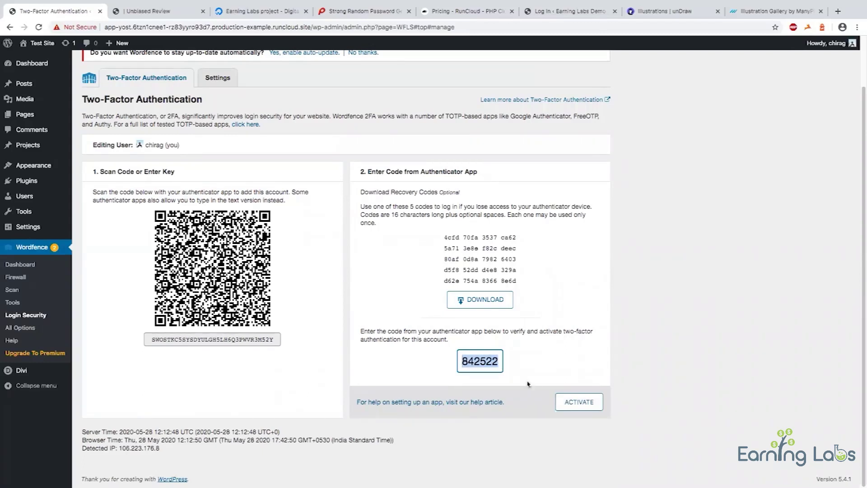
click(577, 403)
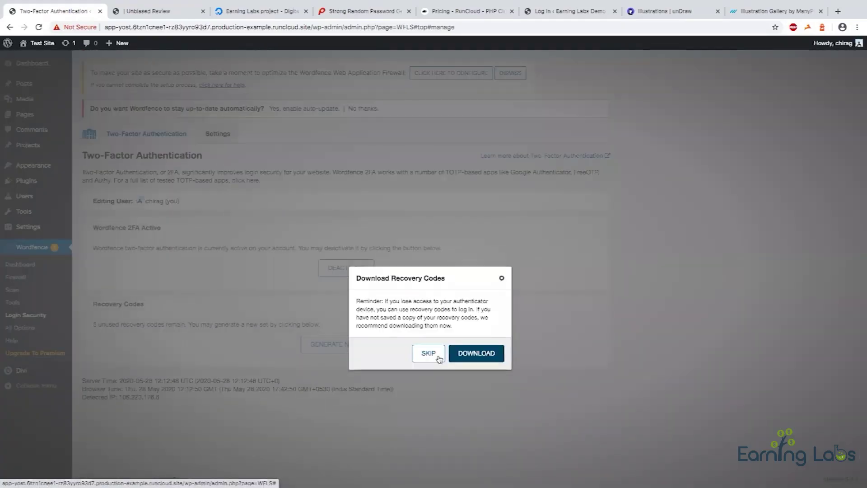
click(434, 352)
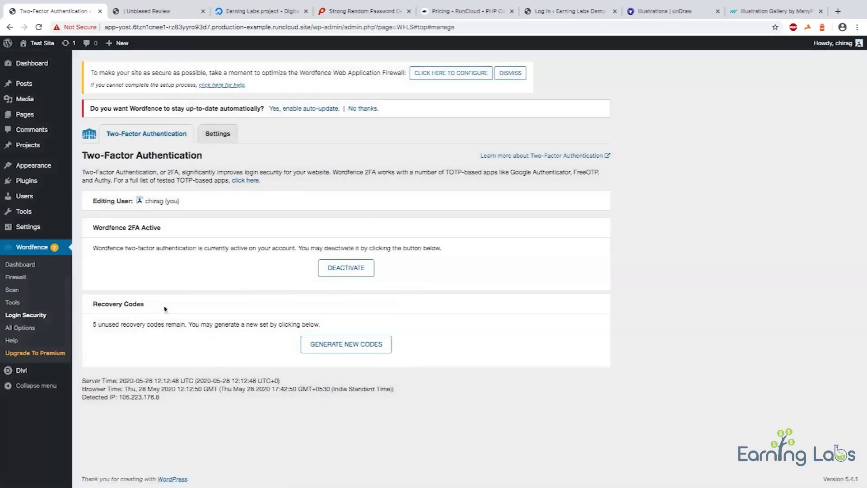
click(20, 328)
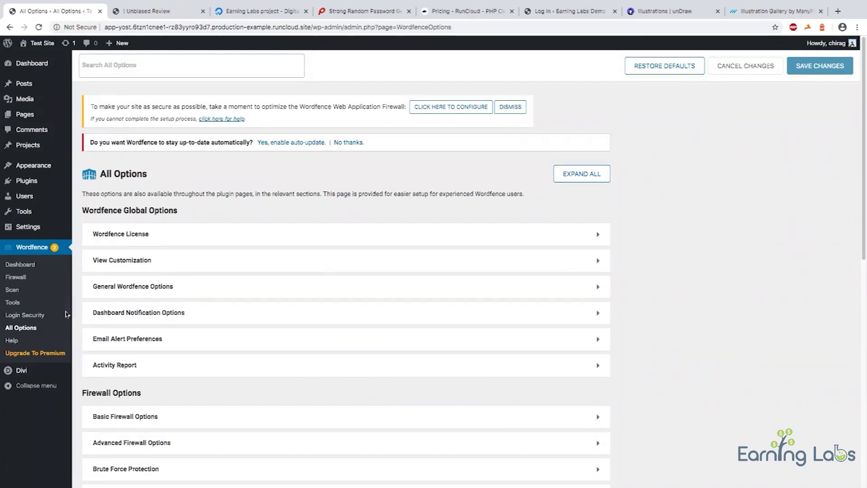
- Expand the Basic and Advanced Firewall Options sections on the All Options page
scroll(230, 271, down, 3)
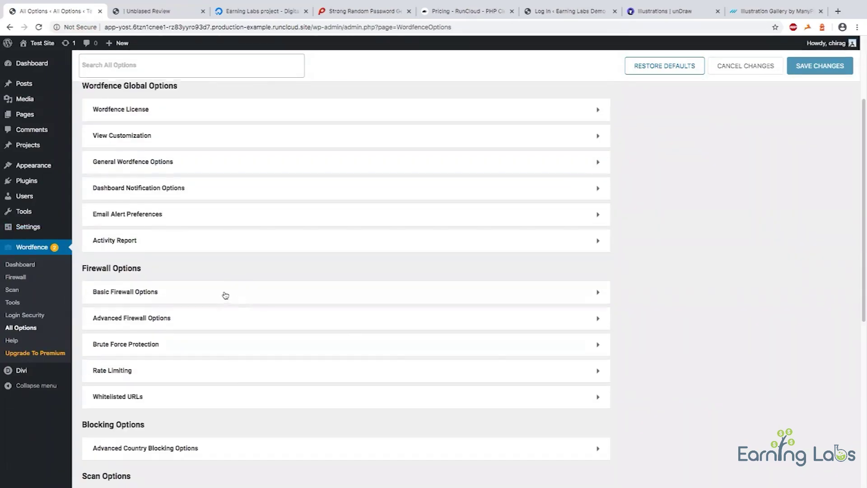
click(224, 292)
scroll(217, 288, down, 4)
click(202, 271)
scroll(205, 289, up, 5)
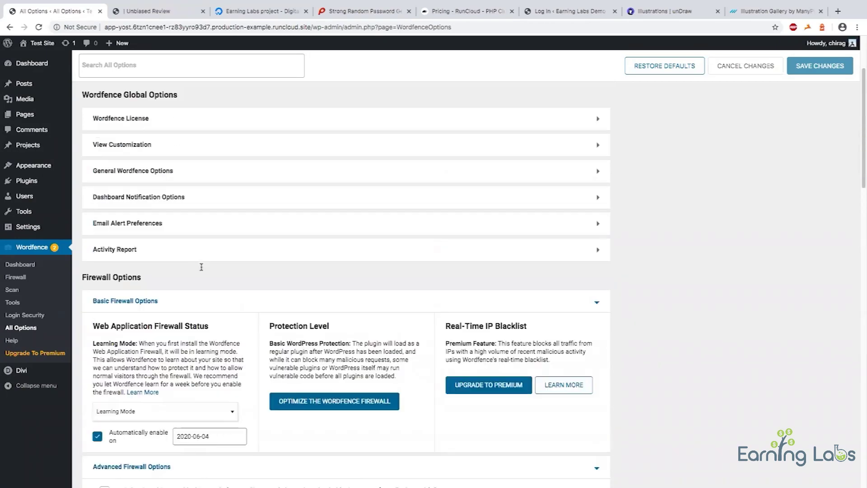
scroll(203, 316, down, 2)
- Keep the firewall status on Learning Mode and scroll down to the Rules table
click(189, 333)
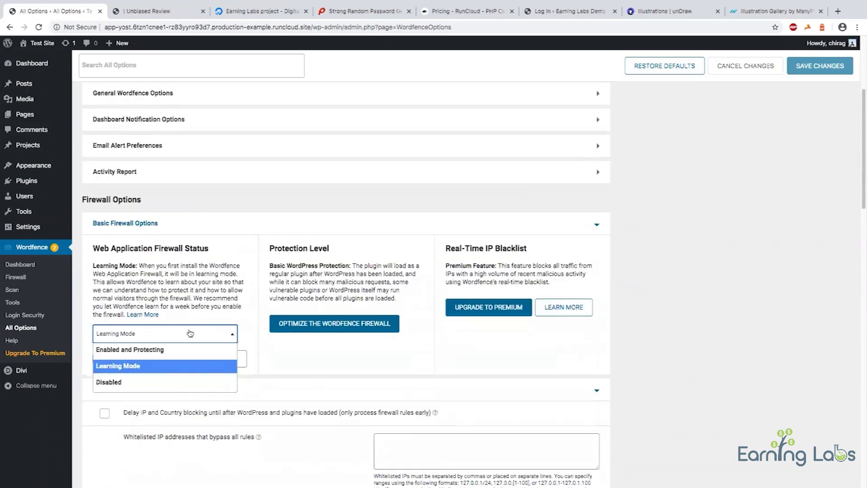
click(189, 333)
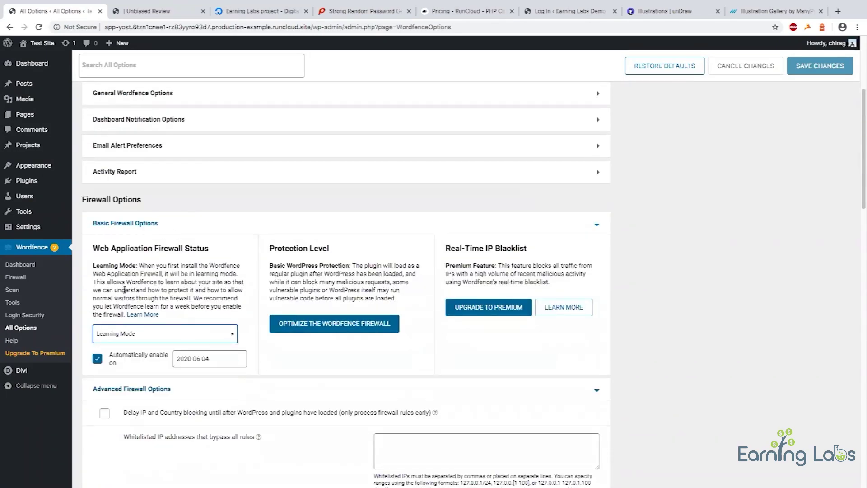
drag(95, 268, 160, 307)
scroll(160, 307, down, 1)
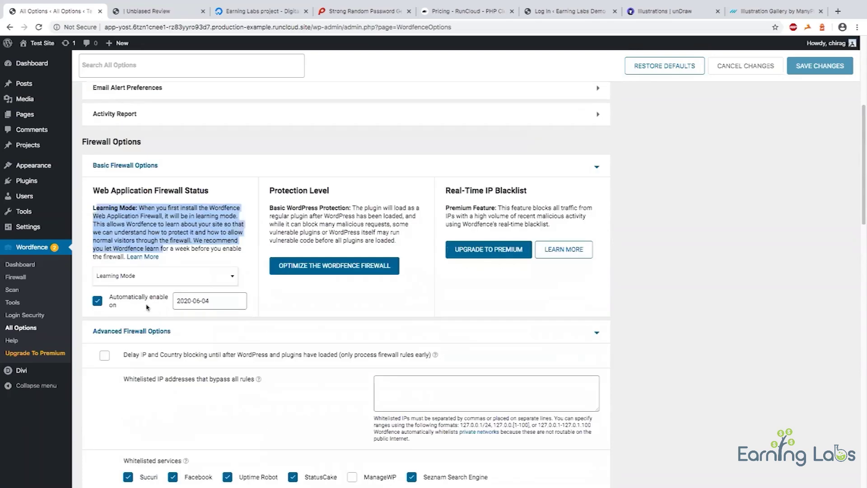
click(134, 282)
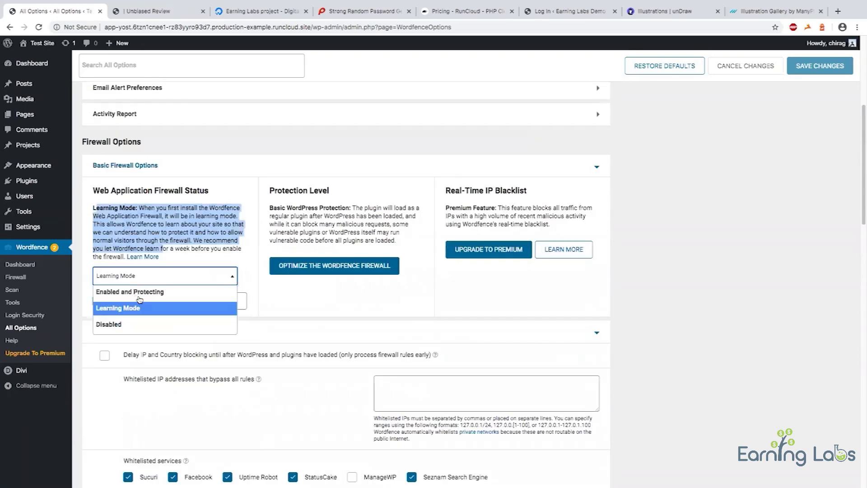
click(178, 256)
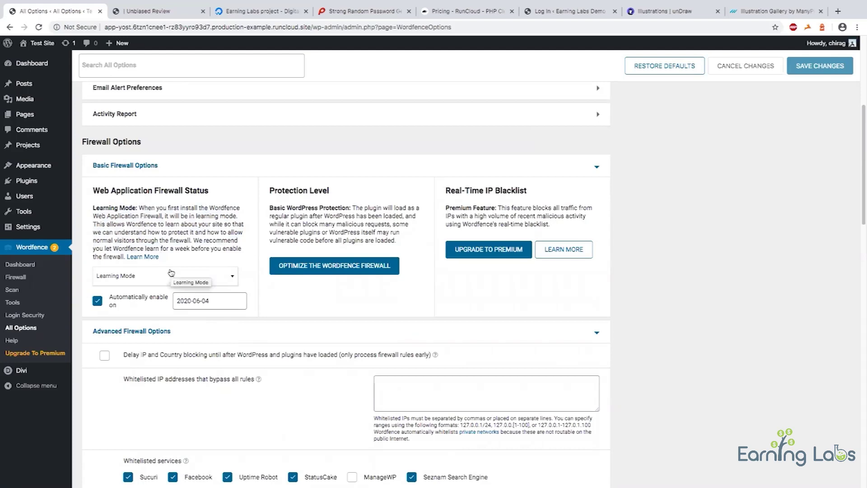
click(172, 272)
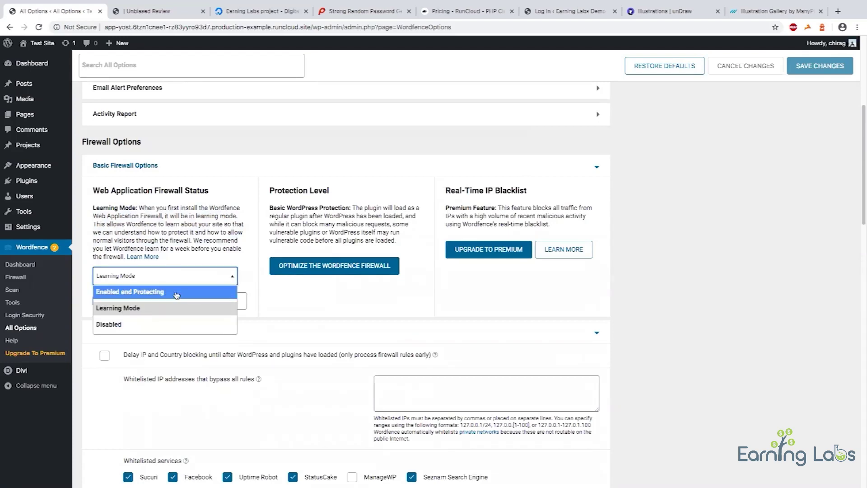
click(185, 274)
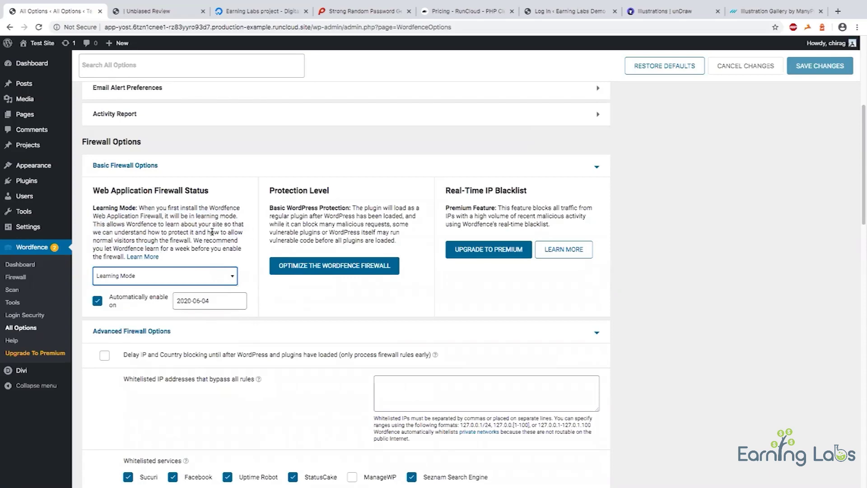
scroll(212, 232, down, 3)
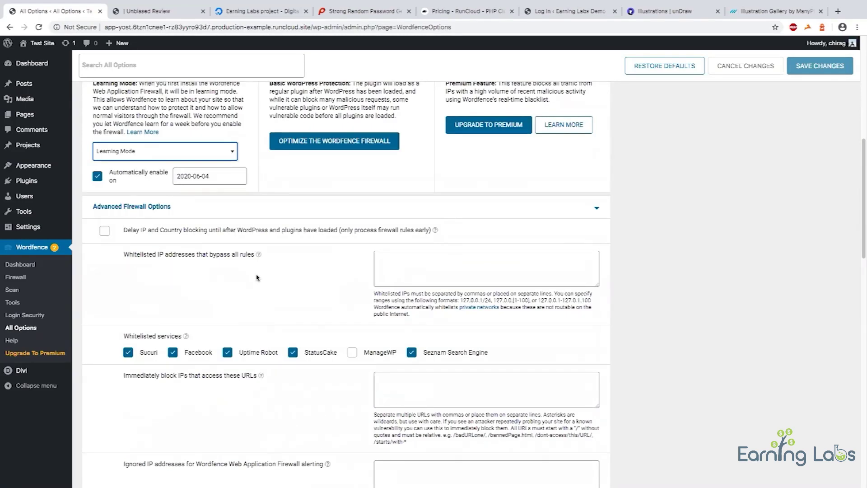
scroll(256, 277, down, 12)
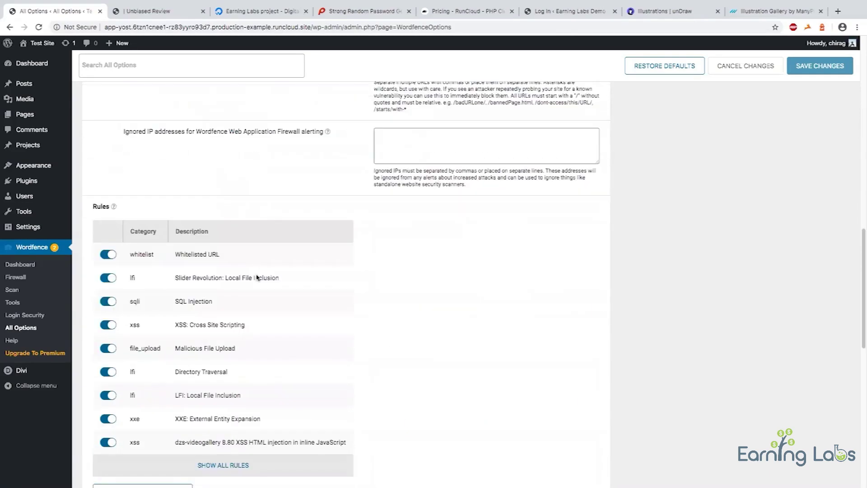
scroll(219, 231, up, 6)
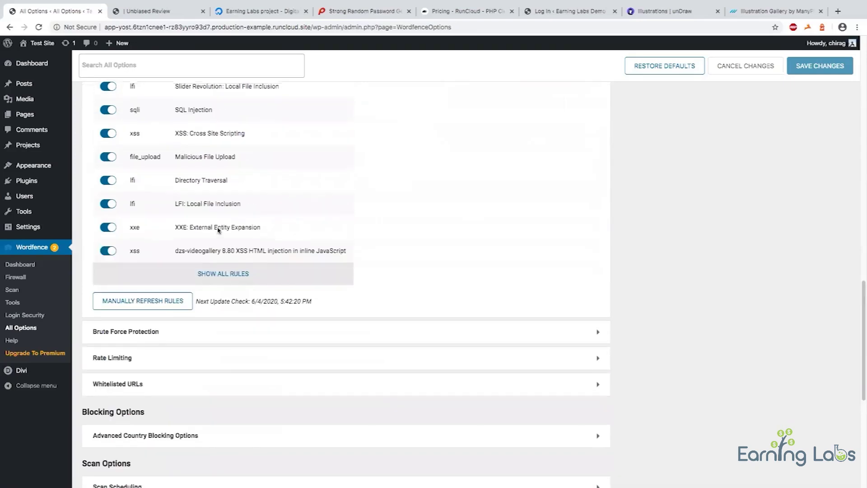
scroll(205, 252, down, 1)
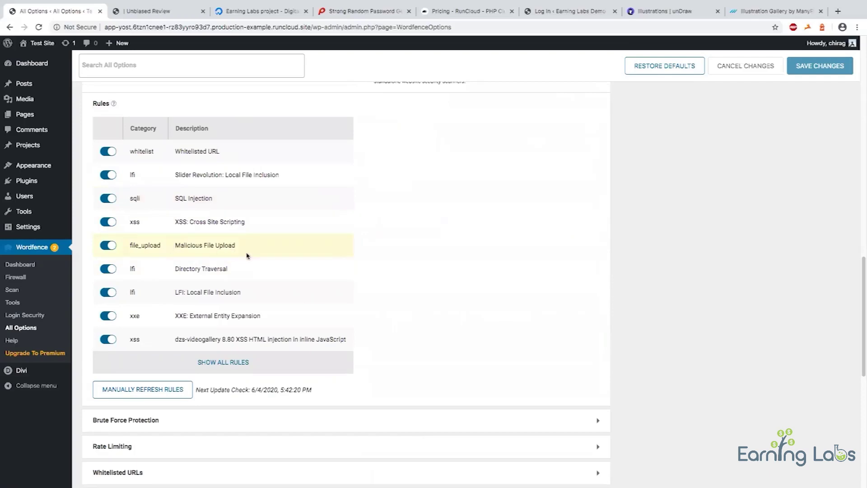
scroll(266, 280, down, 4)
- Set Brute Force Protection to lock users out after 5 login failures and save
click(254, 253)
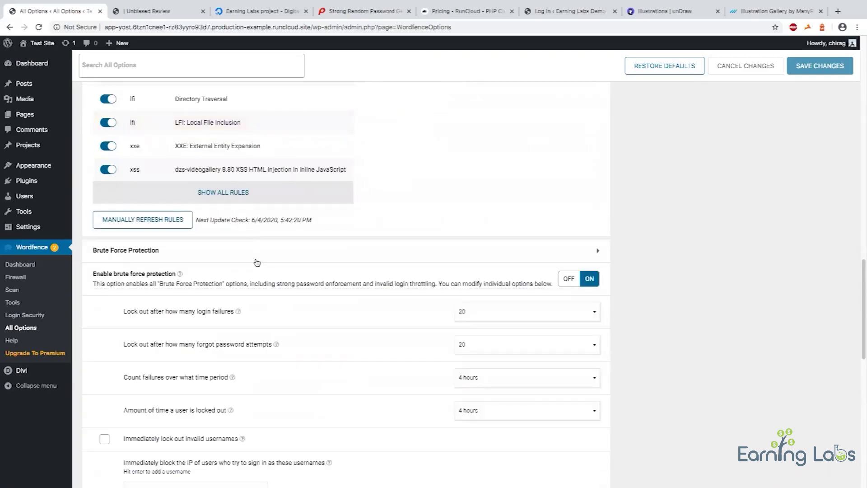
scroll(316, 267, down, 3)
scroll(399, 216, up, 1)
click(487, 227)
scroll(478, 263, up, 6)
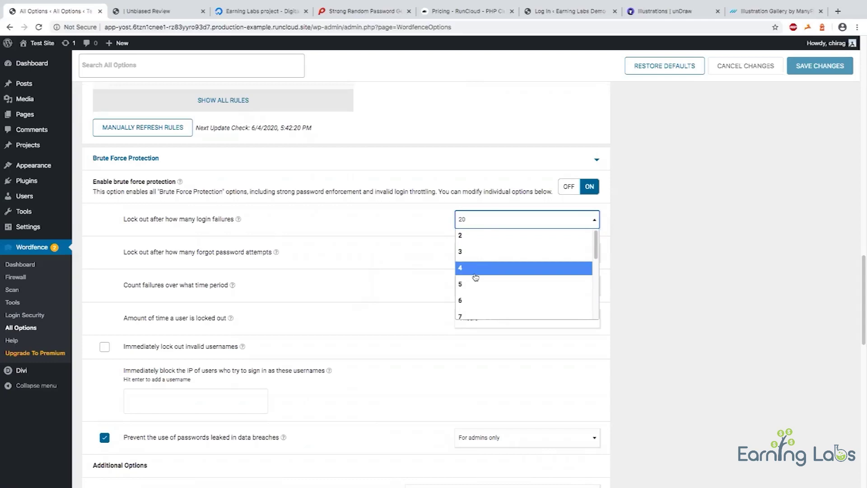
scroll(475, 277, down, 1)
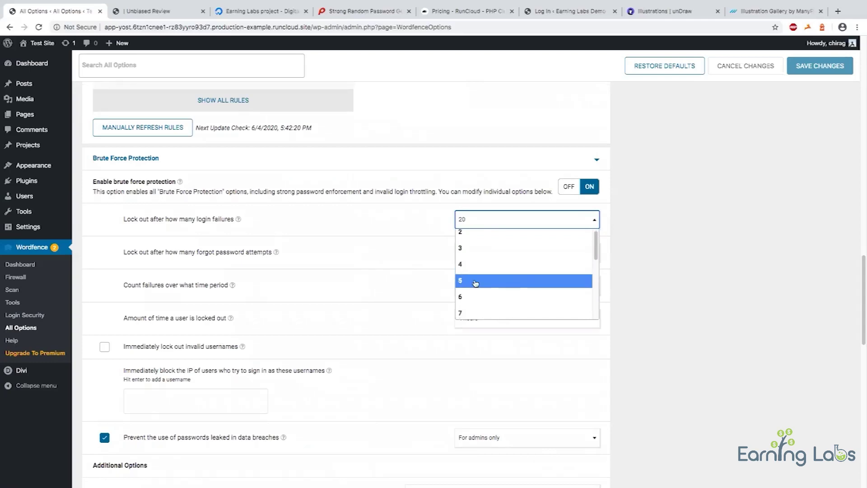
click(475, 283)
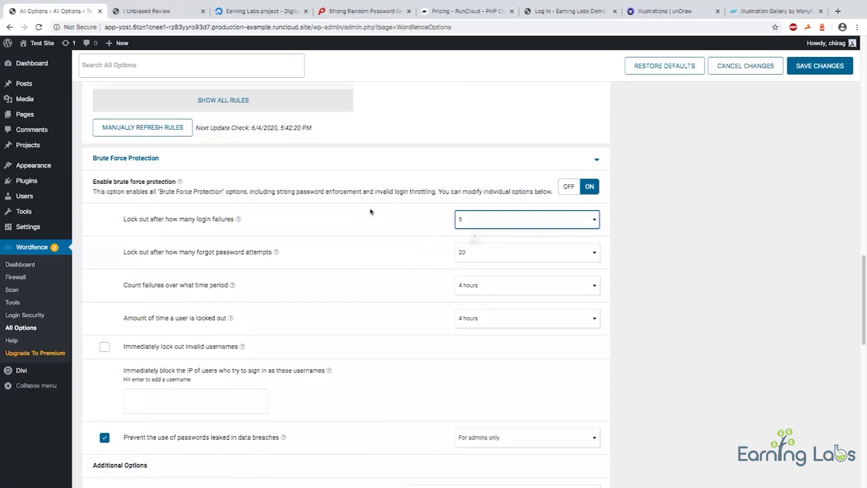
scroll(366, 209, down, 1)
scroll(366, 209, down, 12)
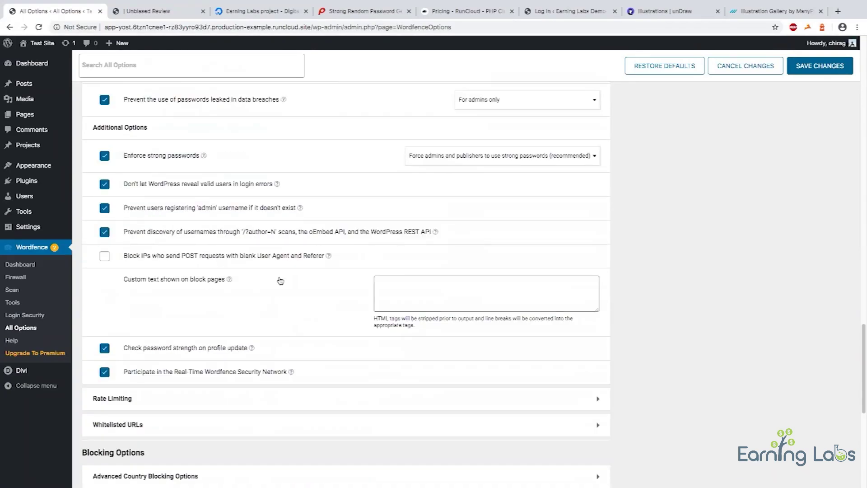
click(811, 72)
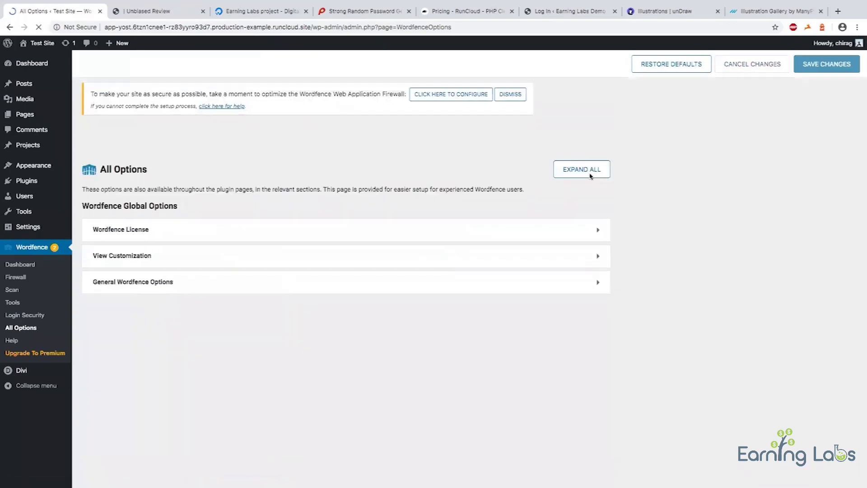
- Check the reloaded All Options page, then go to the Wordfence Scan page
scroll(310, 295, down, 6)
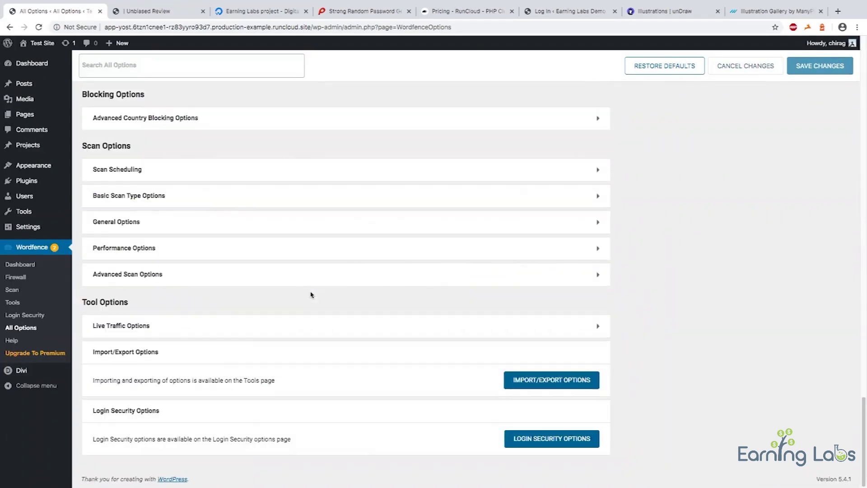
scroll(311, 294, up, 20)
scroll(312, 295, down, 7)
scroll(311, 295, up, 6)
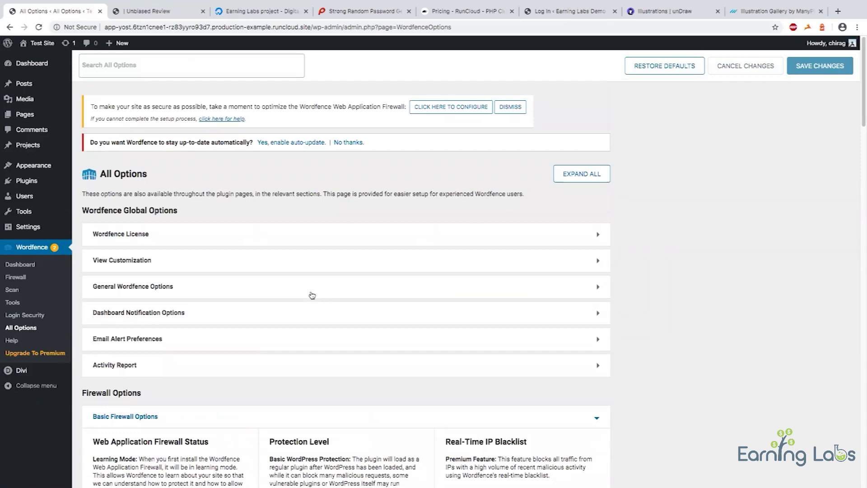
click(11, 290)
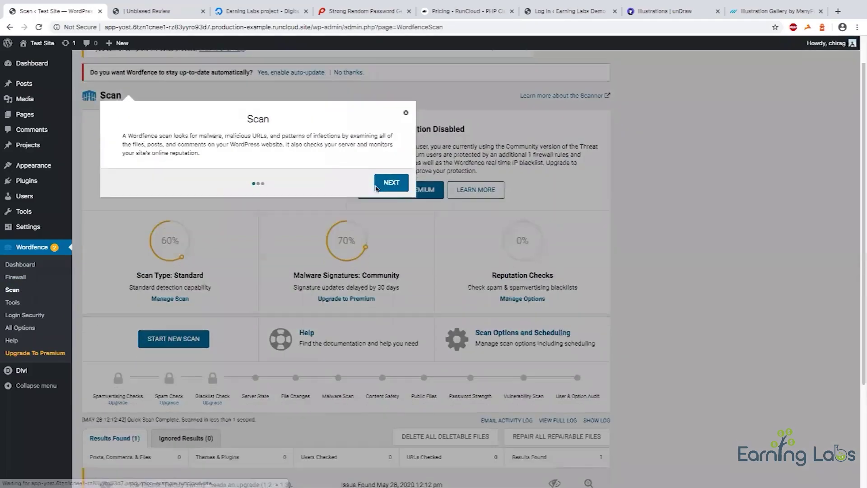
- Dismiss the Scan page onboarding tour and look over the scan page
click(392, 182)
click(412, 337)
click(542, 227)
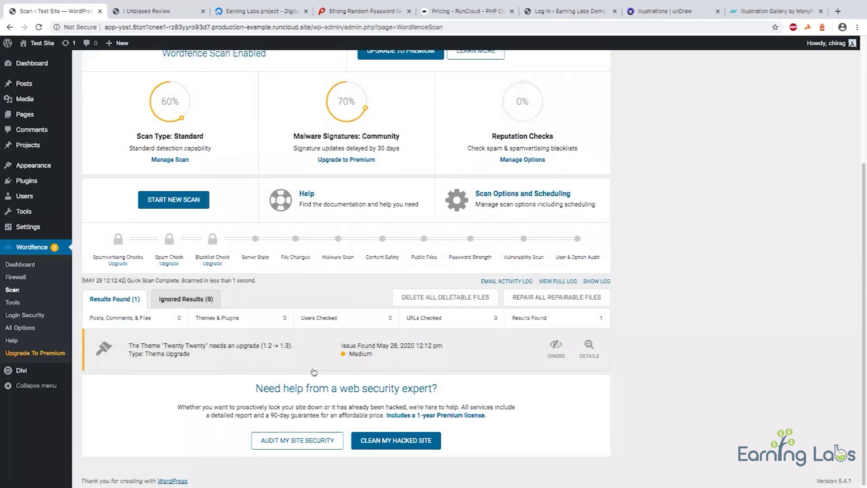
scroll(314, 372, up, 4)
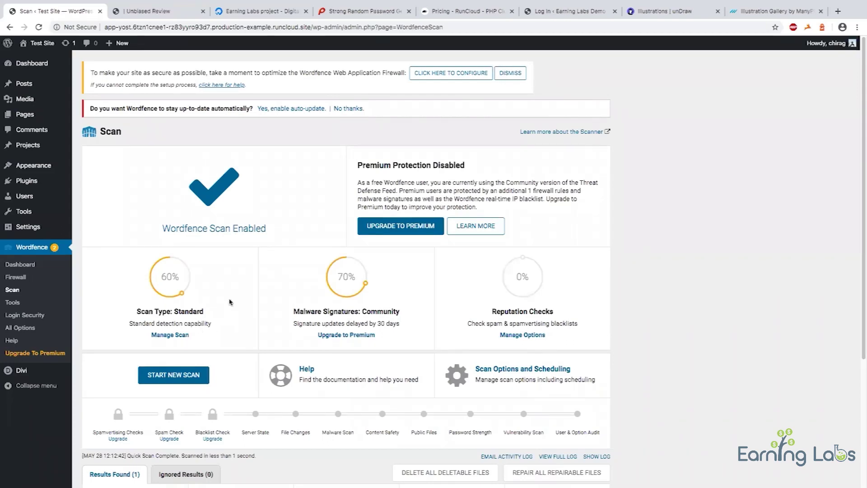
scroll(234, 300, down, 4)
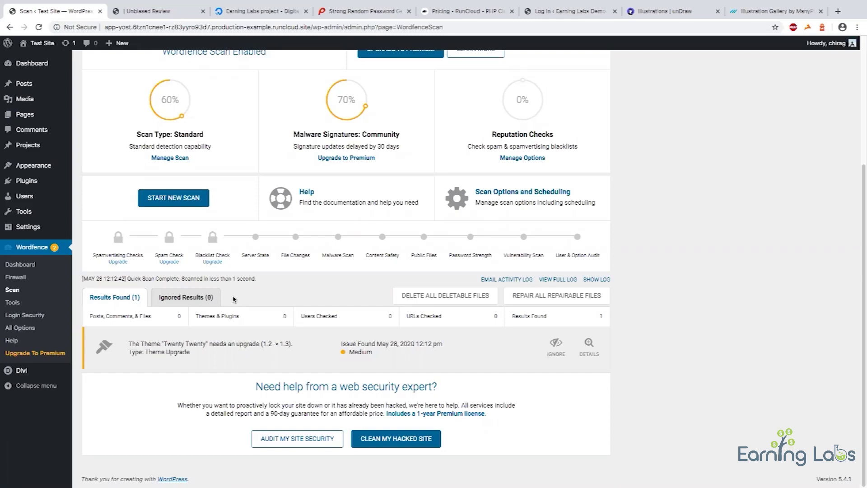
scroll(234, 303, up, 3)
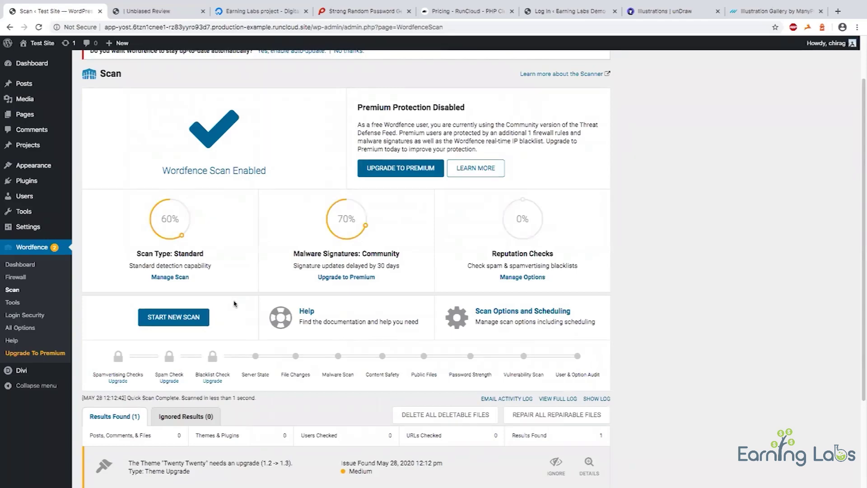
scroll(234, 304, down, 3)
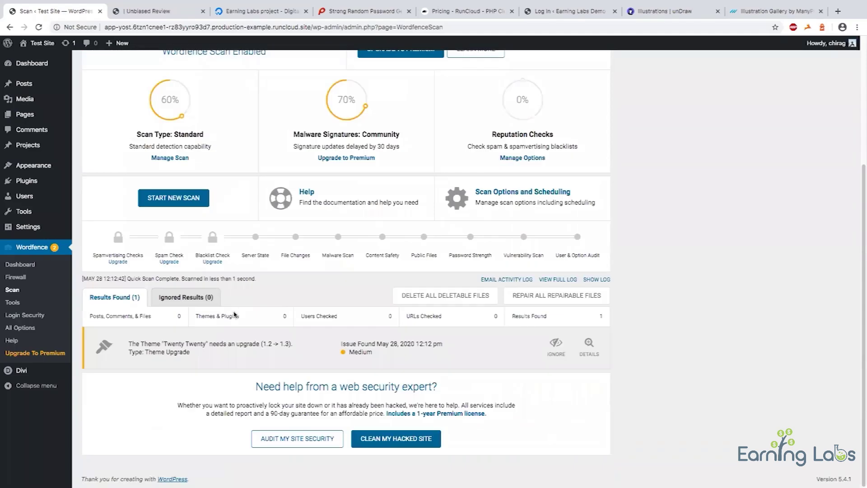
scroll(236, 309, up, 4)
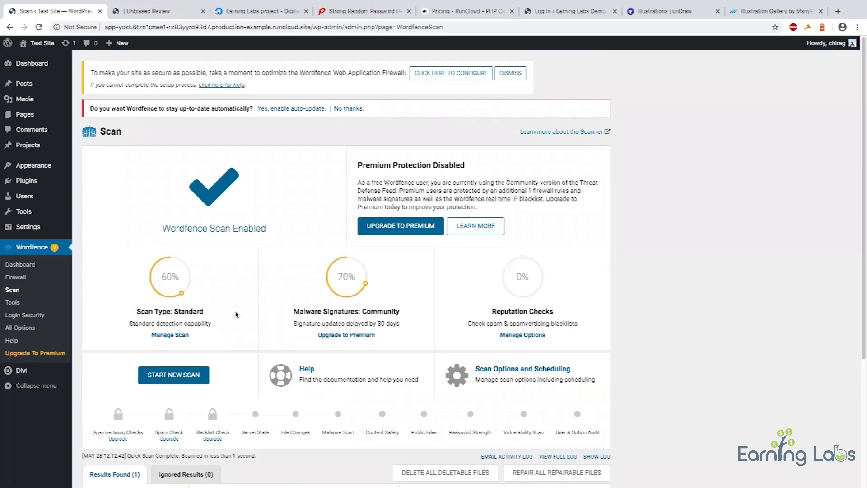
scroll(236, 315, down, 4)
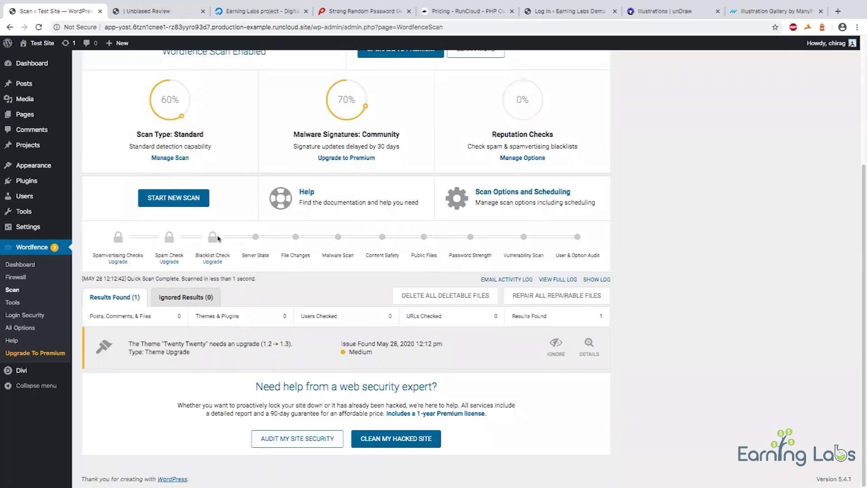
scroll(221, 241, up, 3)
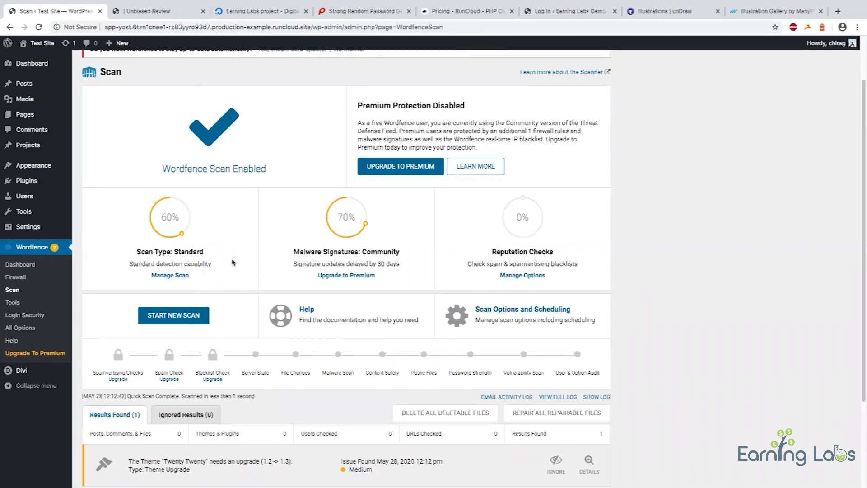
scroll(233, 262, down, 3)
- Start a new Wordfence scan, check the Unbiased Review site, then open plugin search
click(182, 207)
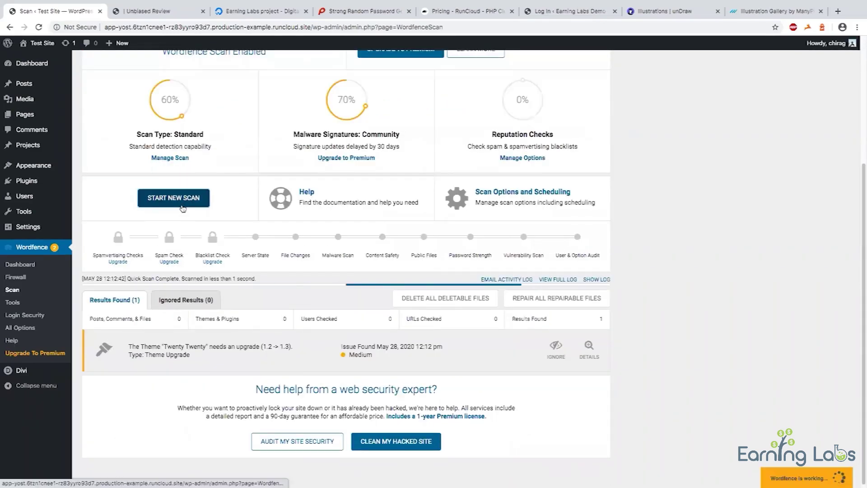
scroll(243, 226, up, 5)
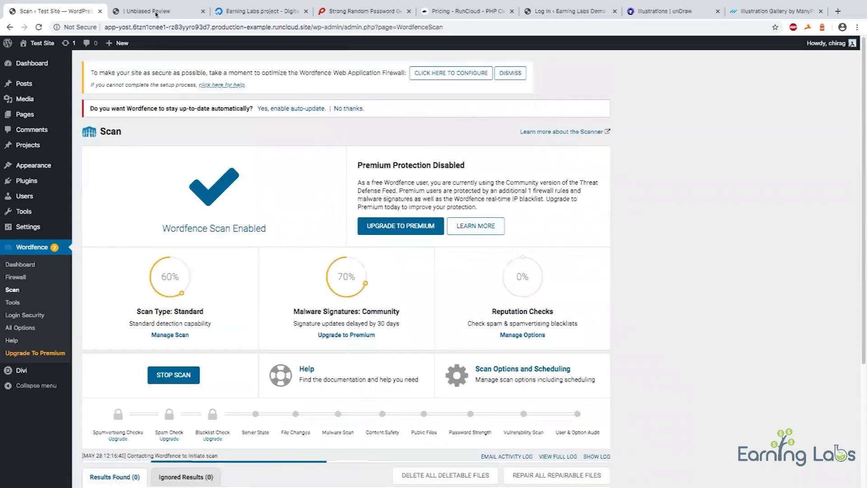
click(156, 13)
click(39, 27)
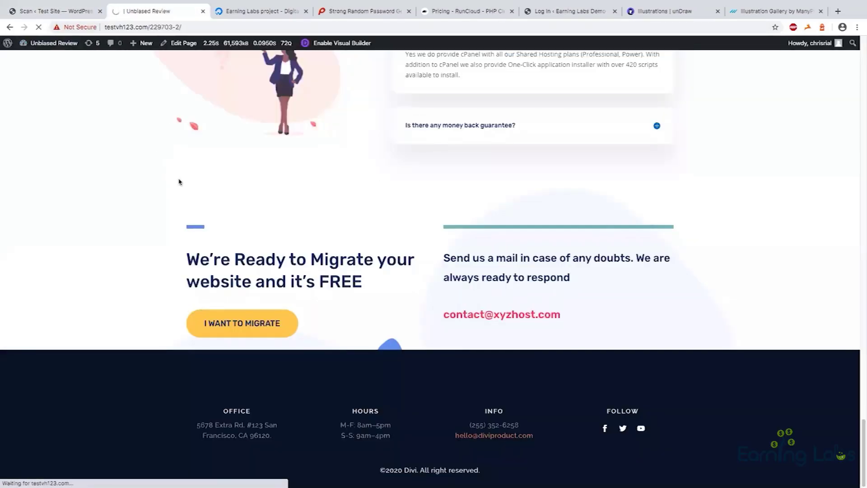
click(57, 13)
scroll(158, 267, down, 4)
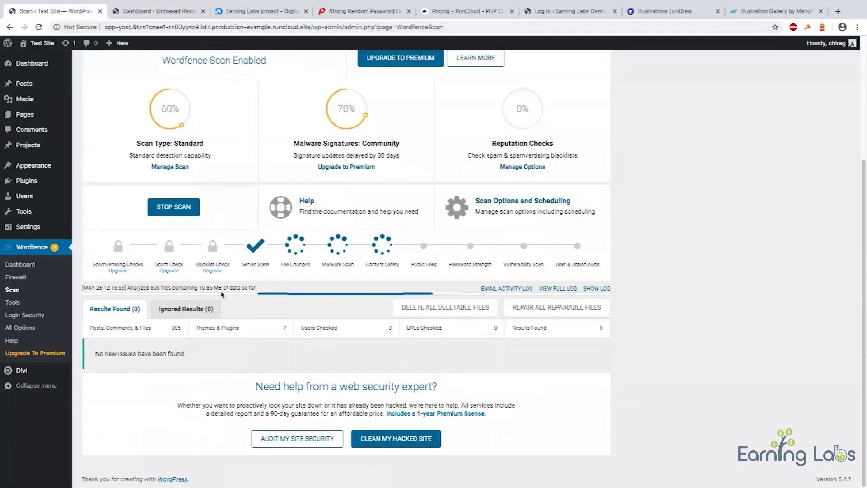
key(ctrl+Tab)
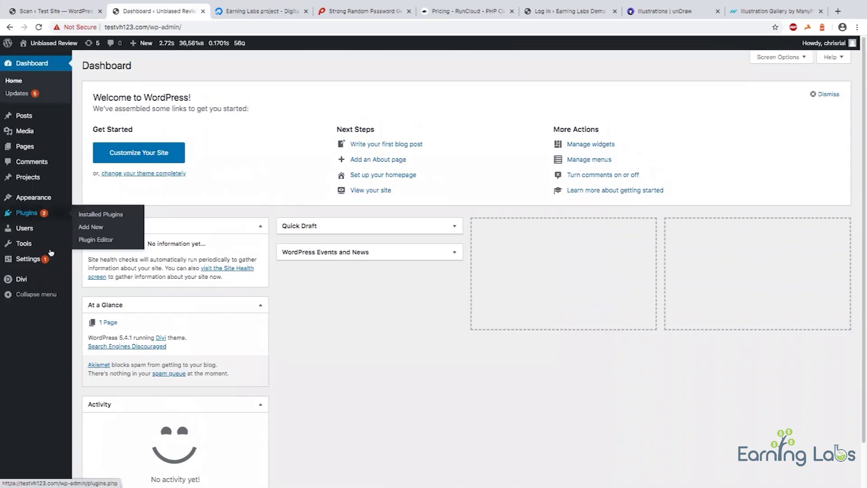
key(ctrl+shift+Tab)
click(88, 195)
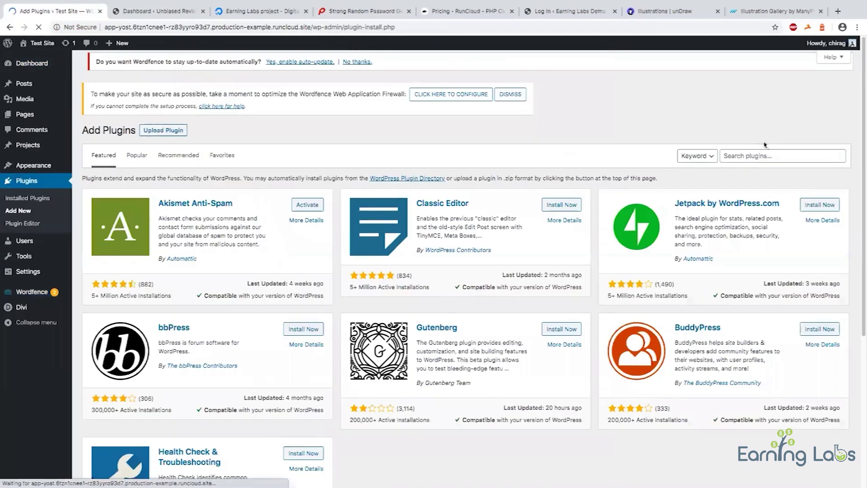
click(781, 162)
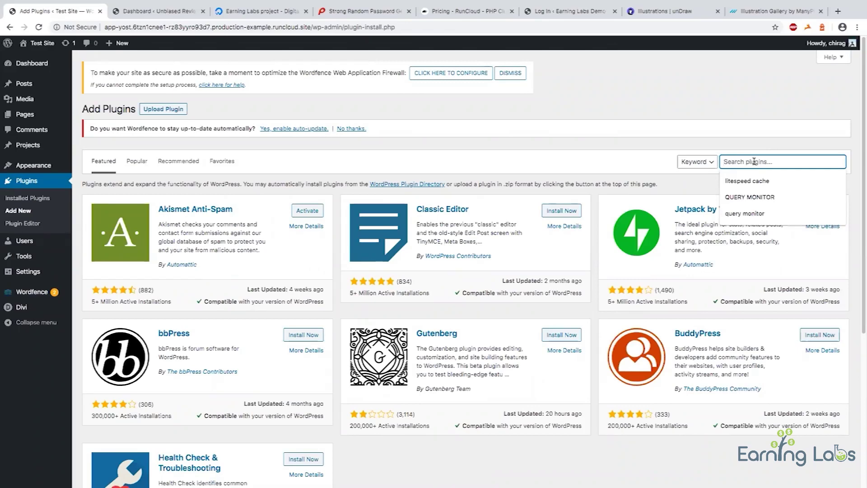
- Search plugins for Smush and then EWWW to compare image optimizers
text(smush)
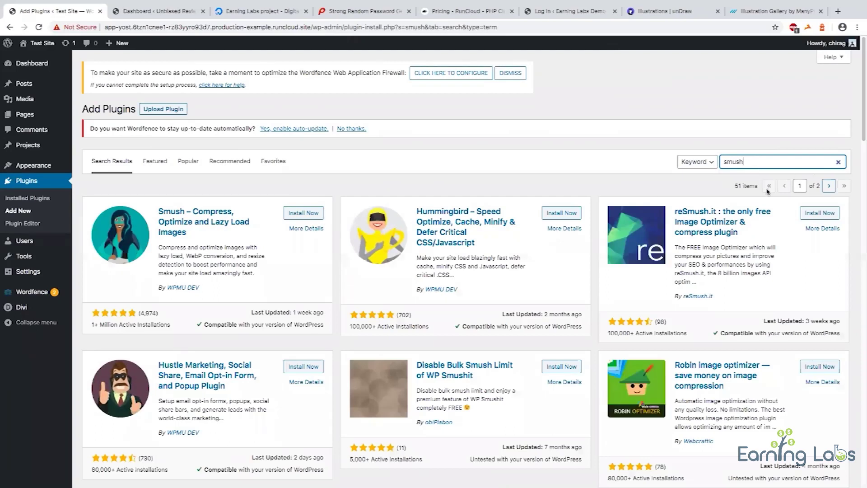
double_click(793, 156)
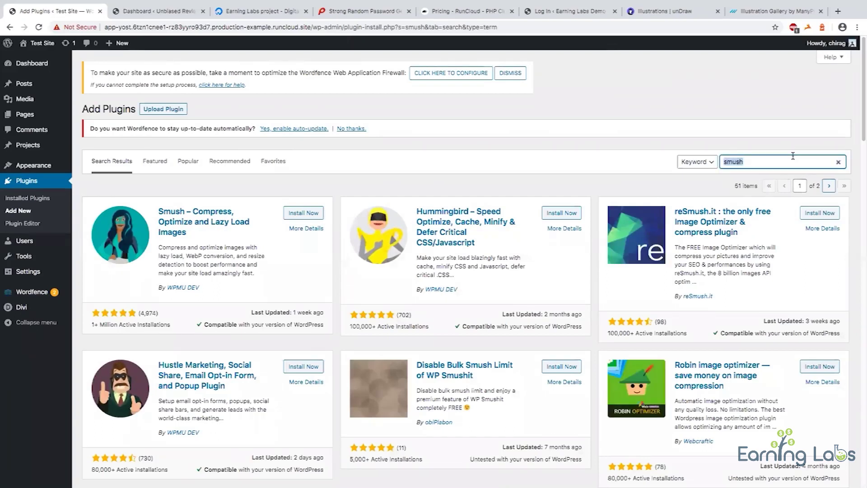
text(ewww)
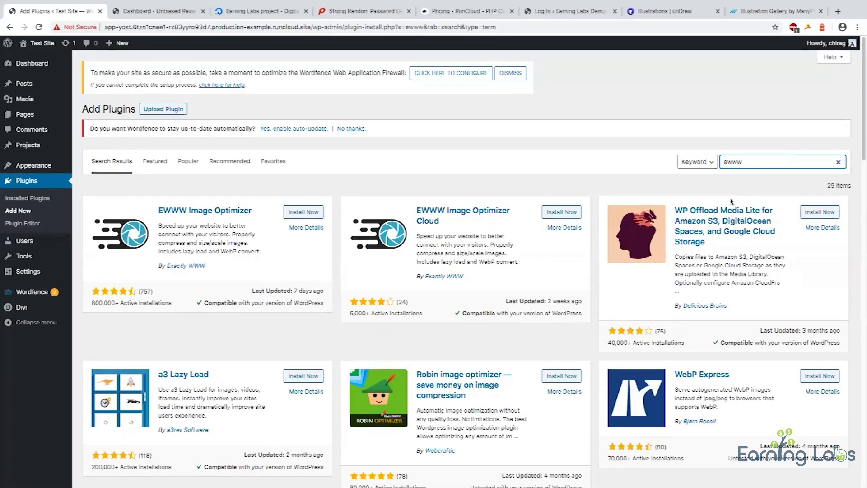
triple_click(442, 252)
click(441, 251)
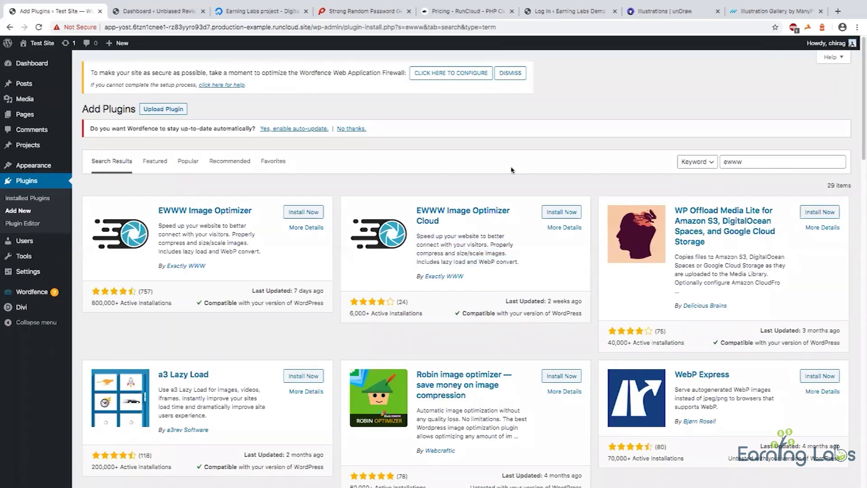
- Search for ShortPixel and install the ShortPixel Image Optimizer plugin
double_click(794, 158)
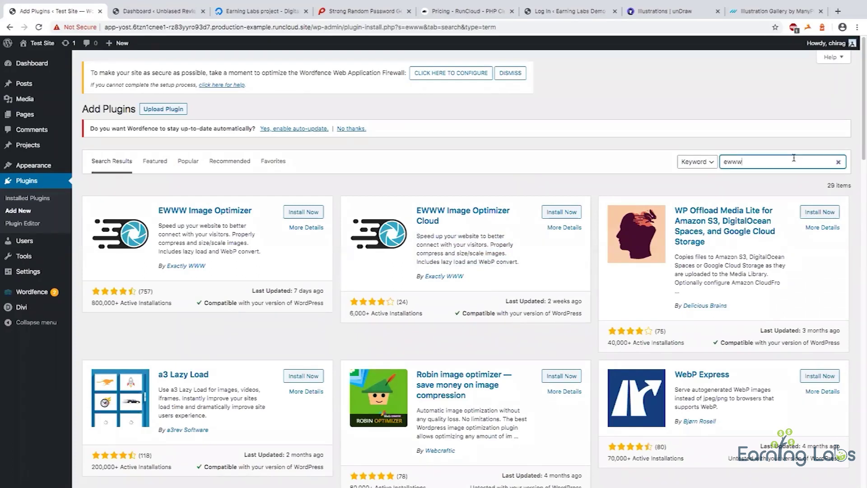
text(shortpixel)
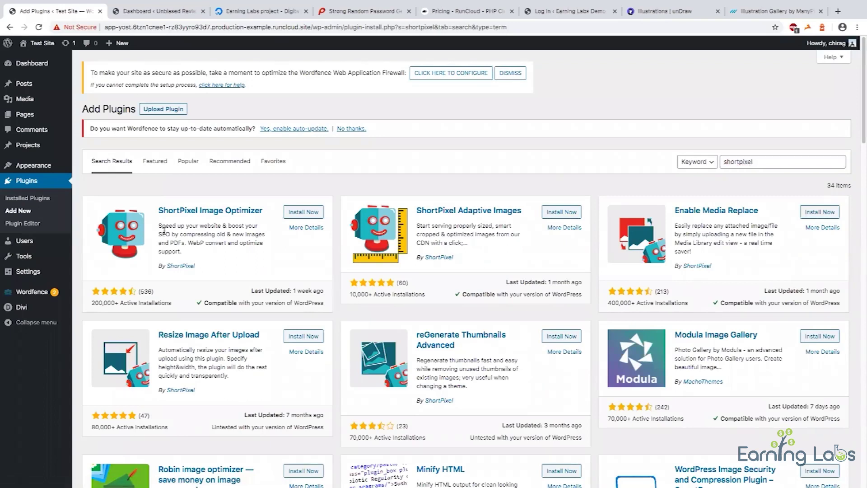
drag(182, 251, 157, 226)
click(219, 227)
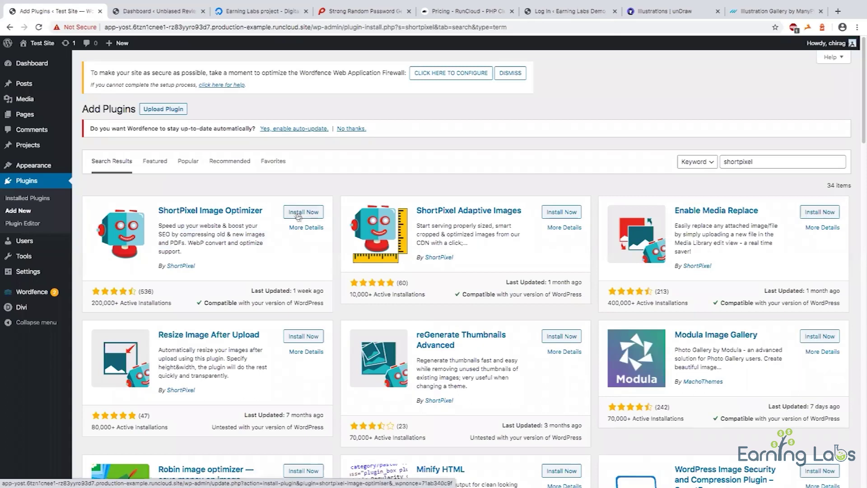
click(295, 213)
- Activate ShortPixel, agree to its terms and request a free API key
click(306, 214)
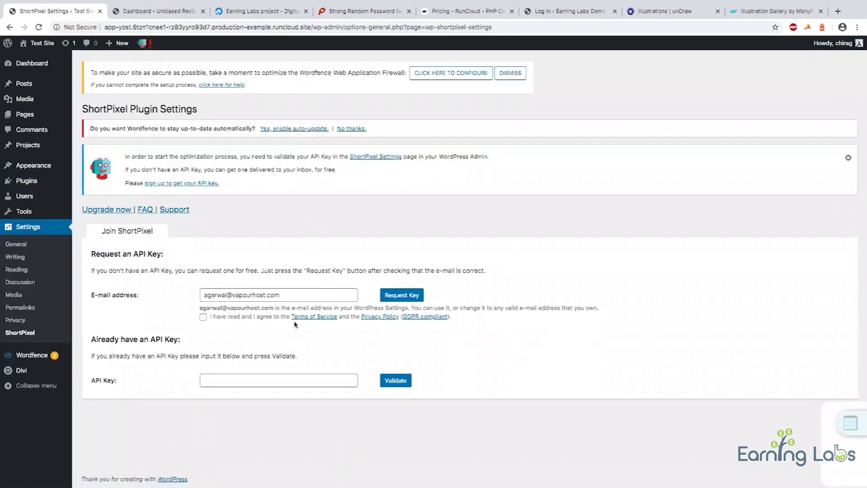
drag(201, 304, 271, 345)
click(257, 326)
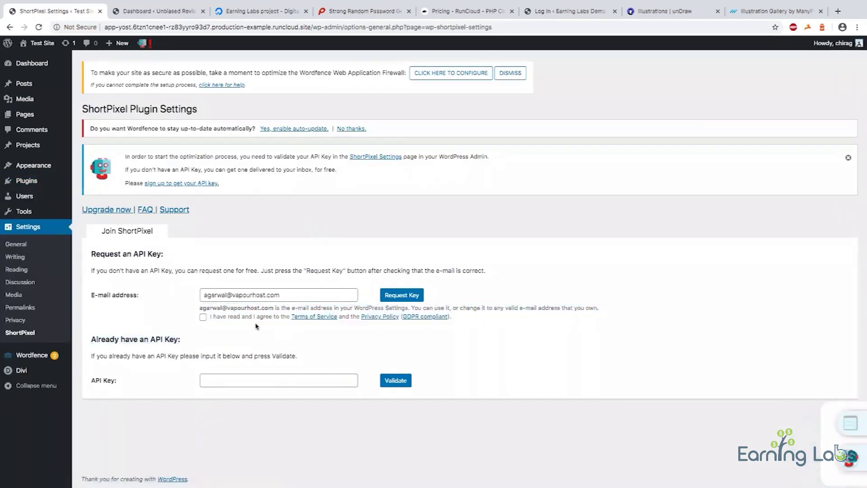
click(202, 316)
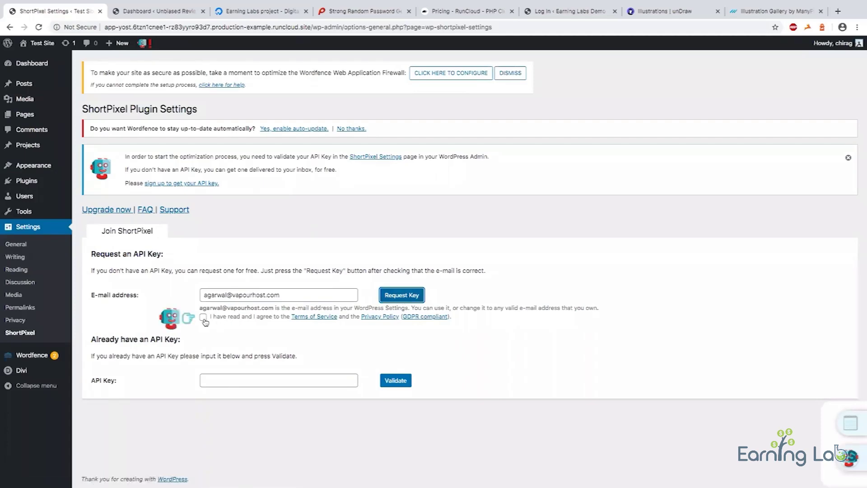
click(392, 296)
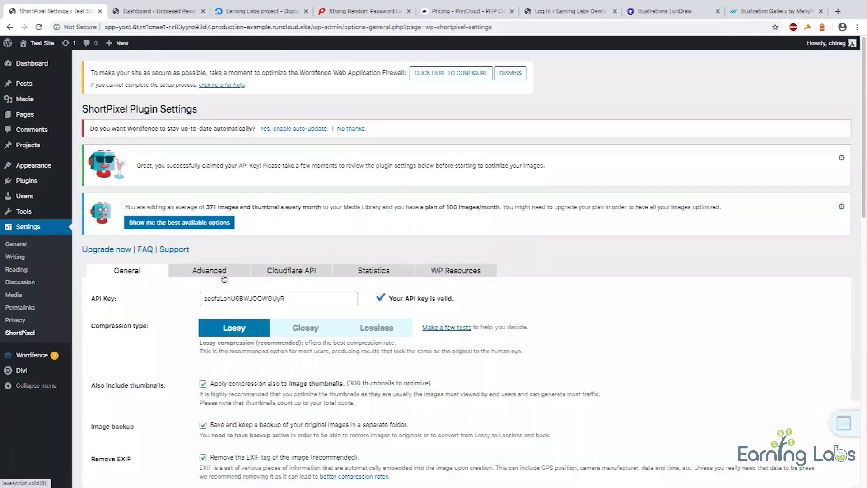
- Open ShortPixel's Advanced settings and scroll through them
click(223, 273)
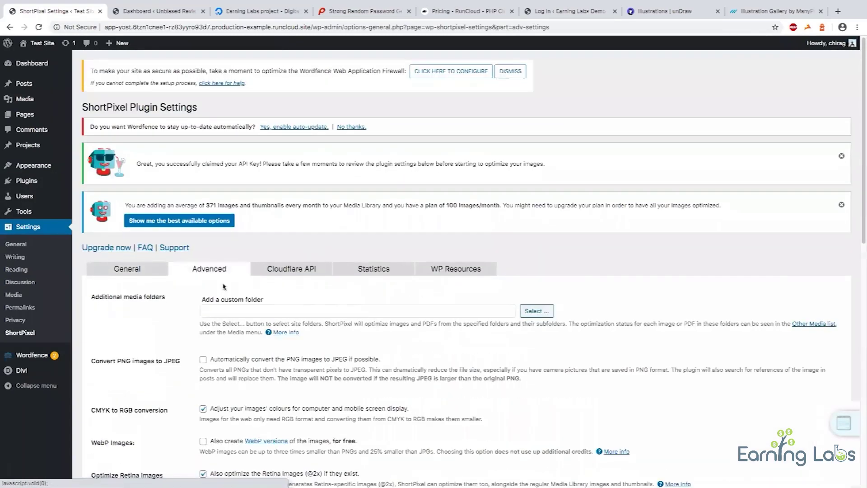
scroll(225, 298, down, 6)
scroll(239, 312, down, 10)
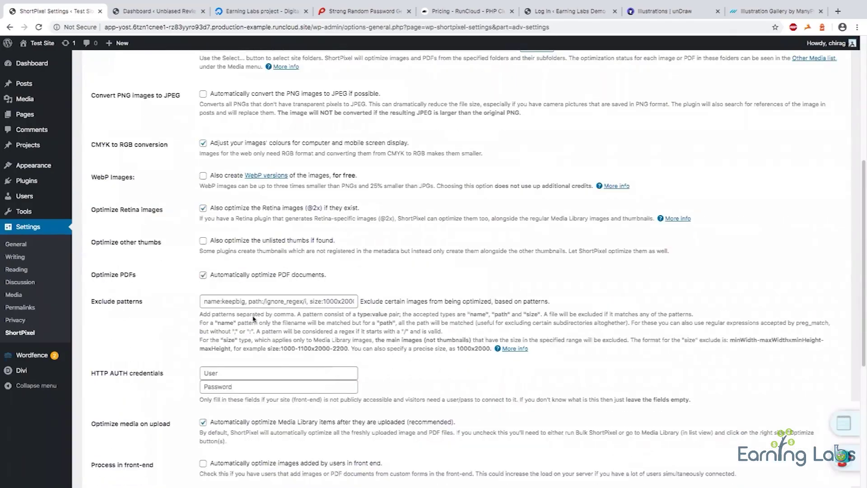
scroll(252, 317, up, 12)
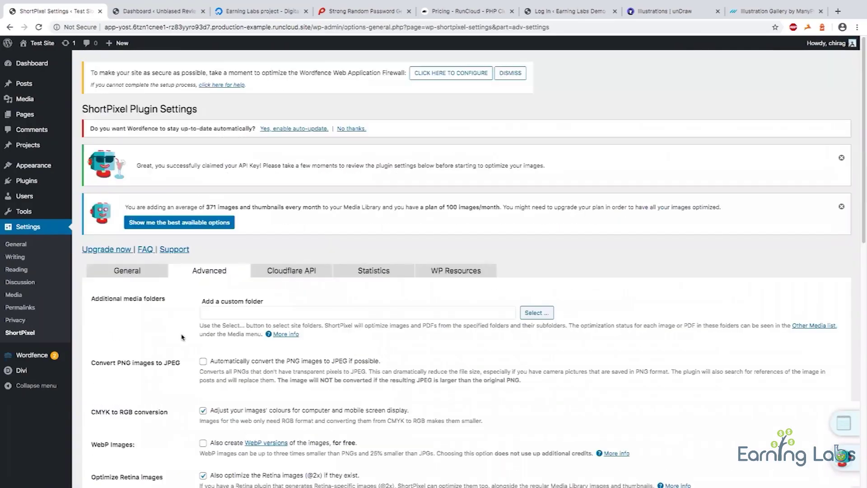
scroll(158, 394, down, 1)
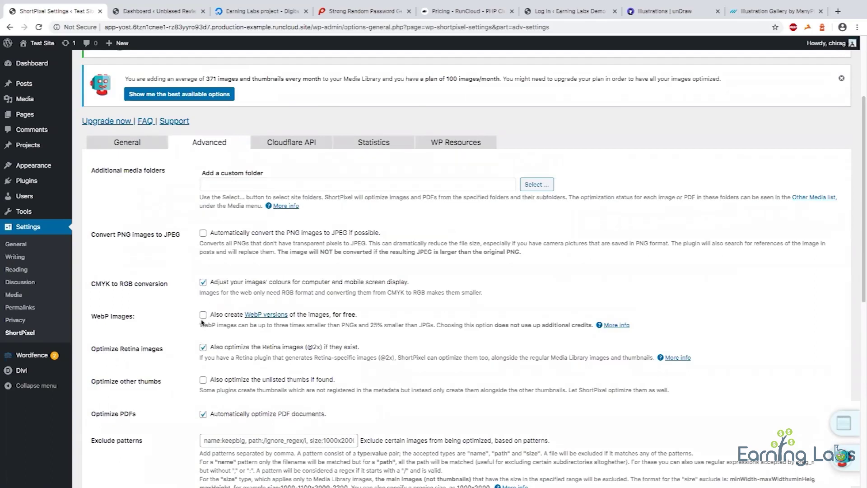
- Enable 'Also create WebP versions', leaving front-end WebP delivery turned off
drag(364, 316, 193, 318)
double_click(225, 325)
triple_click(225, 324)
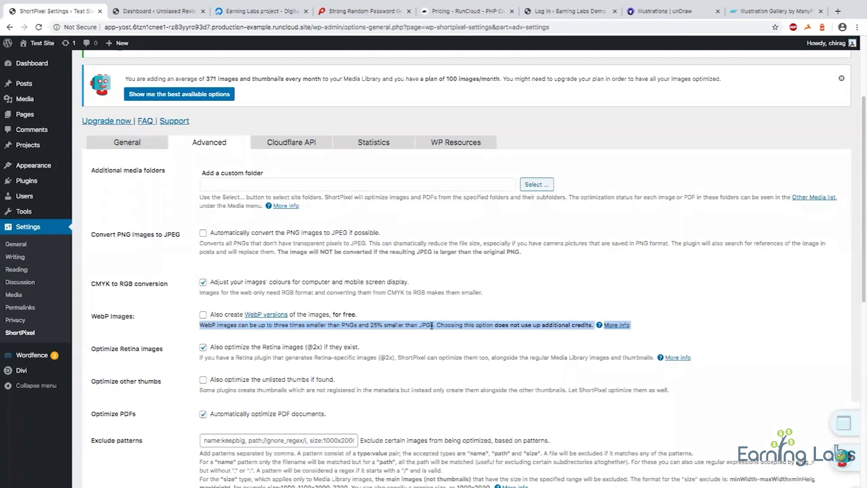
drag(370, 325, 429, 324)
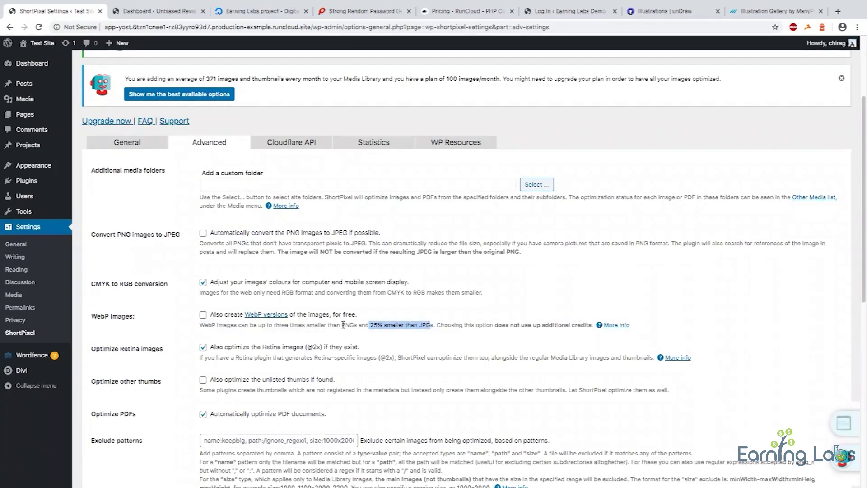
drag(273, 325, 354, 325)
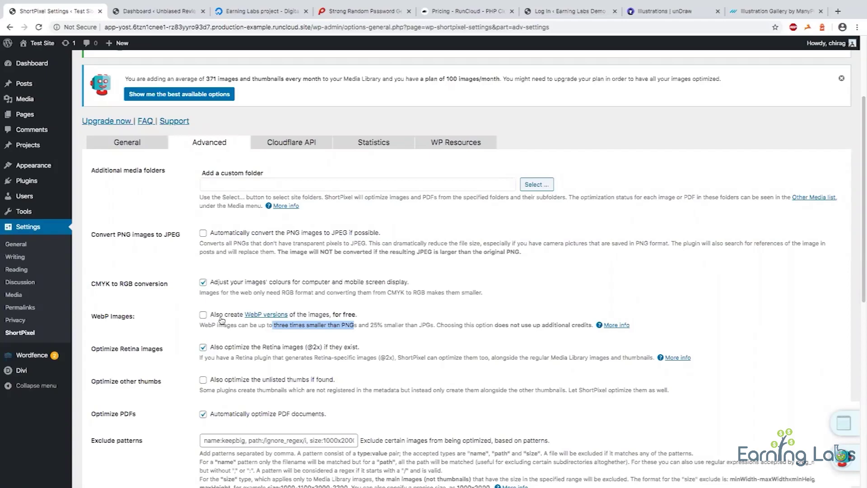
click(219, 315)
click(215, 341)
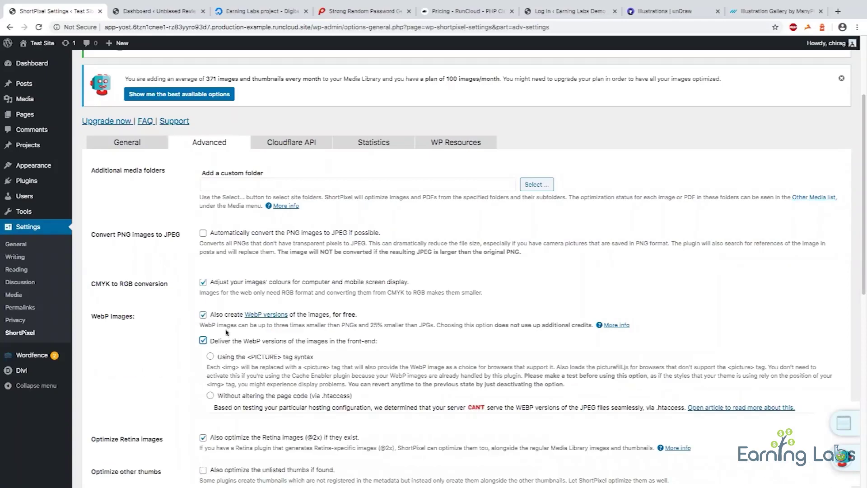
click(214, 342)
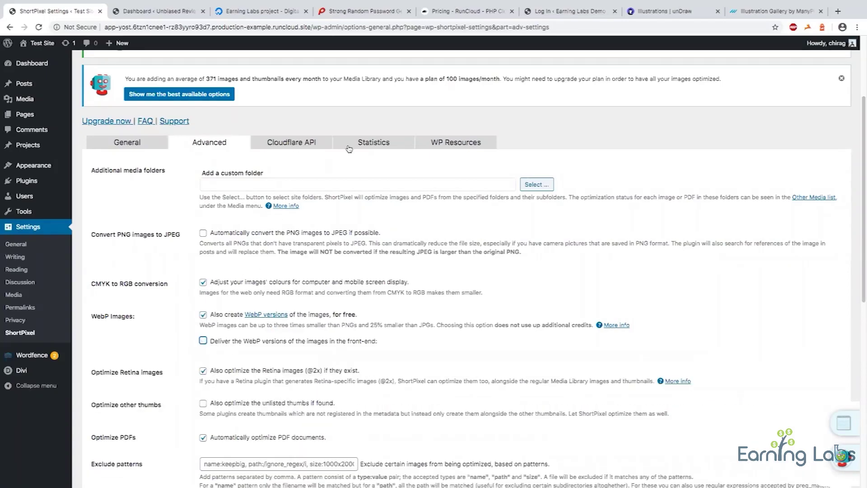
- Look through the Statistics, WP Resources and Cloudflare API sections, then open a new browser tab
click(368, 145)
click(415, 143)
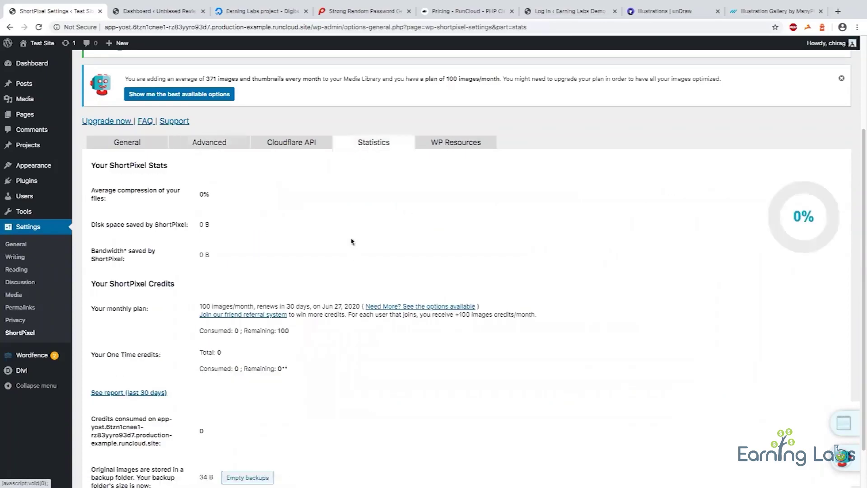
click(286, 141)
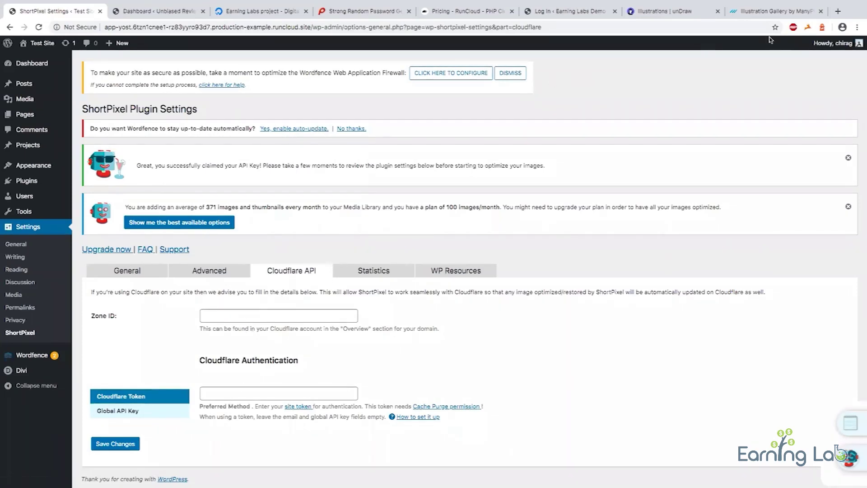
click(837, 11)
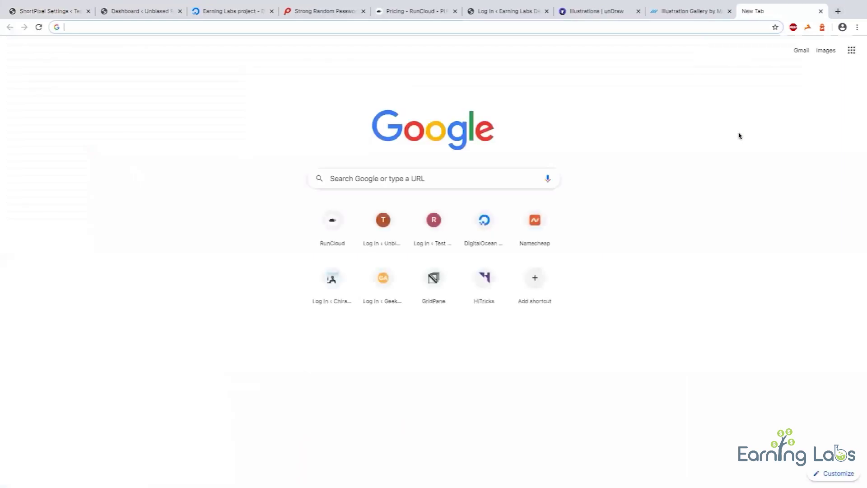
- Load cloudflare.com in the new tab, browse its homepage, then switch back to ShortPixel settings
text(cloudflare.c)
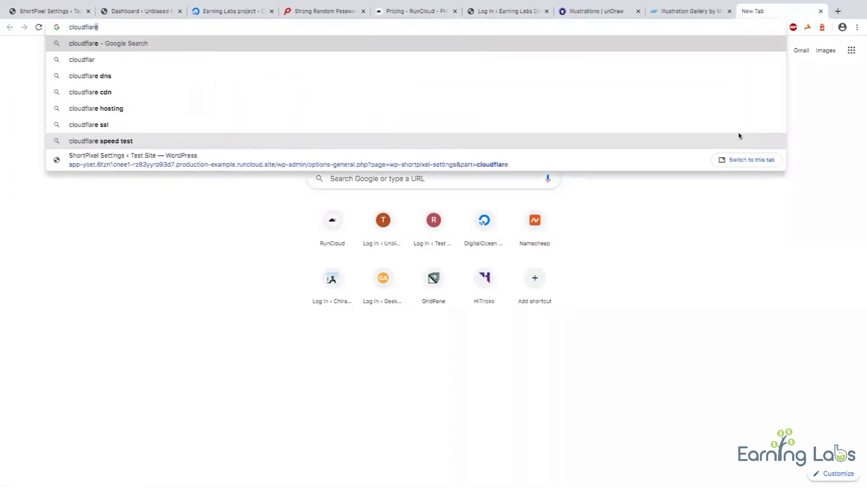
text(om)
key(Return)
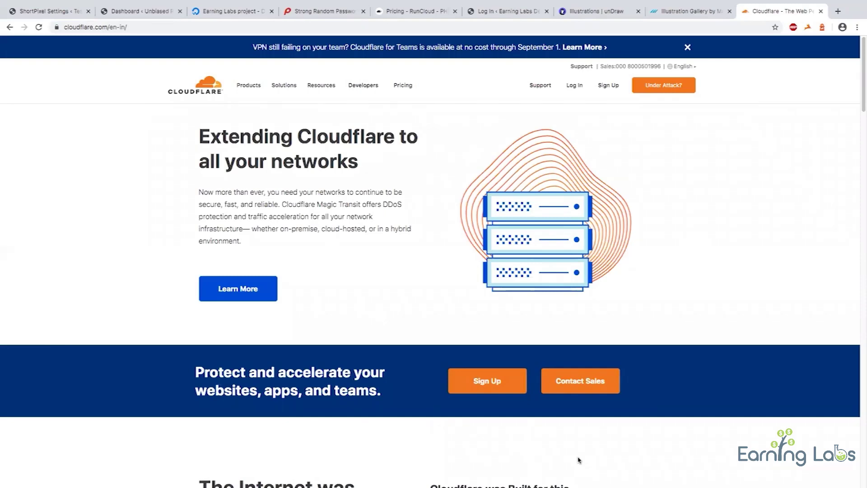
scroll(416, 348, down, 8)
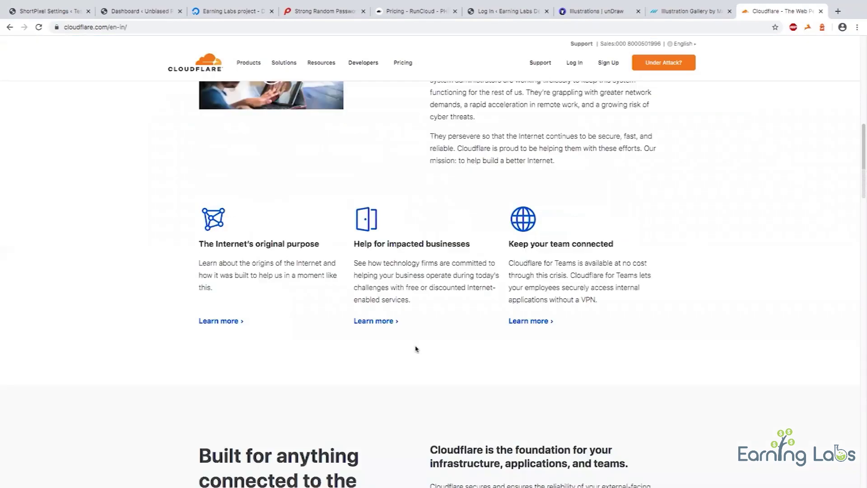
scroll(418, 349, down, 3)
scroll(420, 351, down, 4)
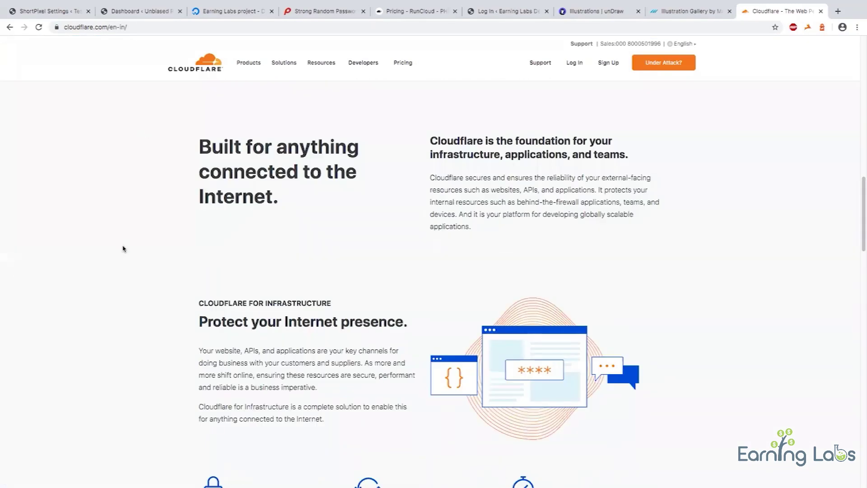
scroll(122, 248, up, 15)
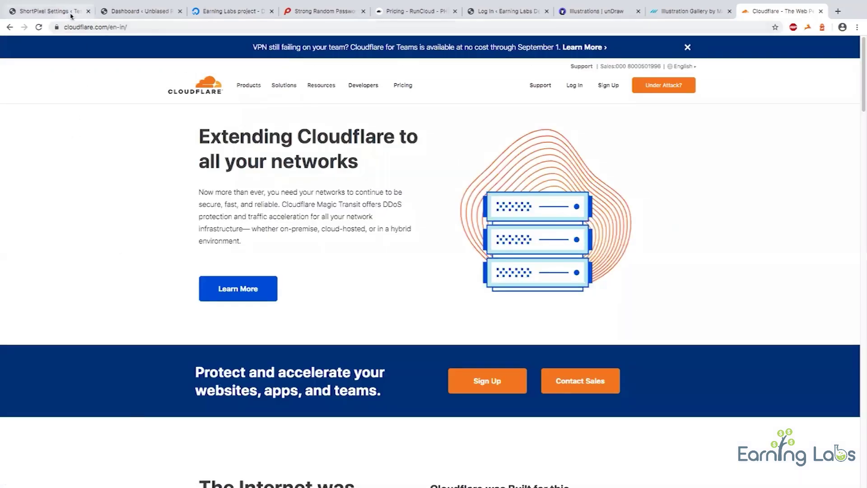
click(67, 12)
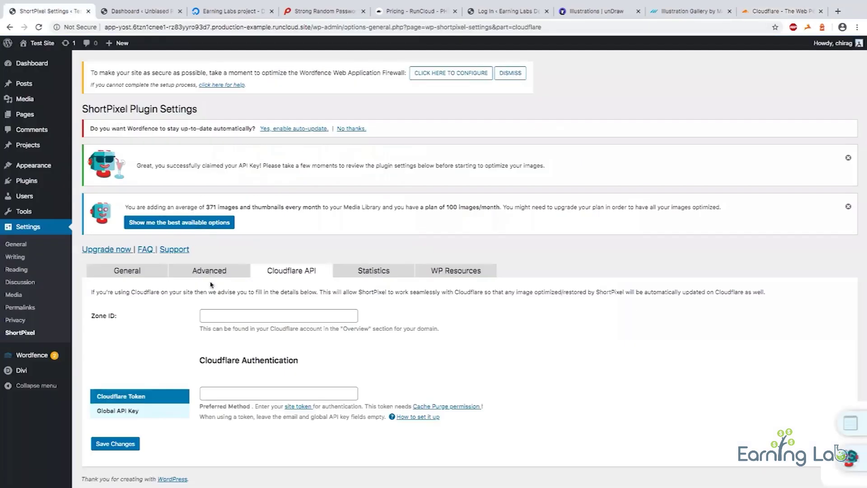
- Open the Wordfence Scan page and check how to raise the 60% scan status
mouse_move(54, 357)
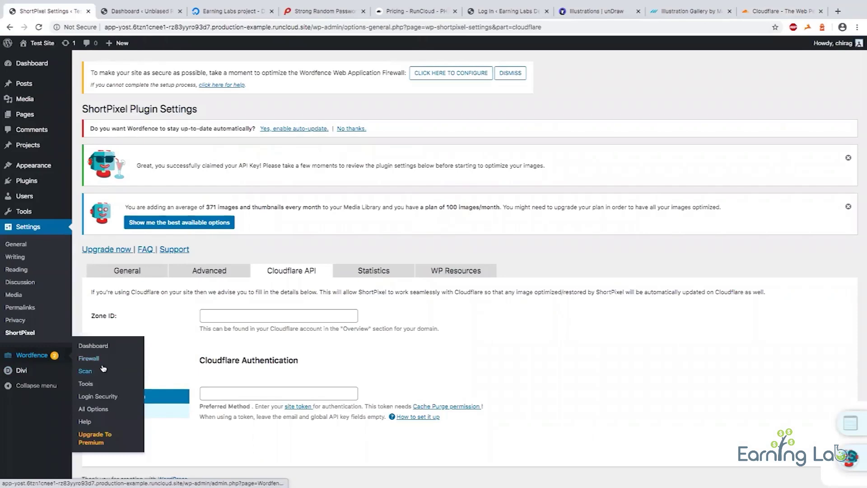
click(103, 371)
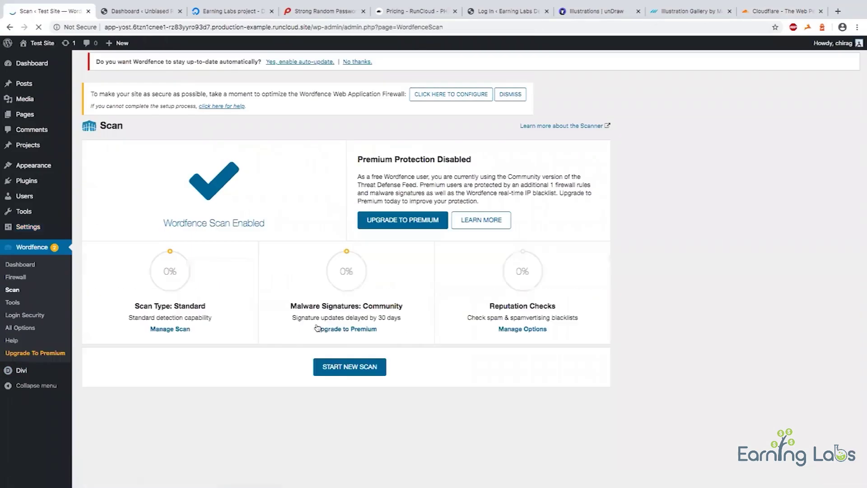
scroll(211, 328, down, 3)
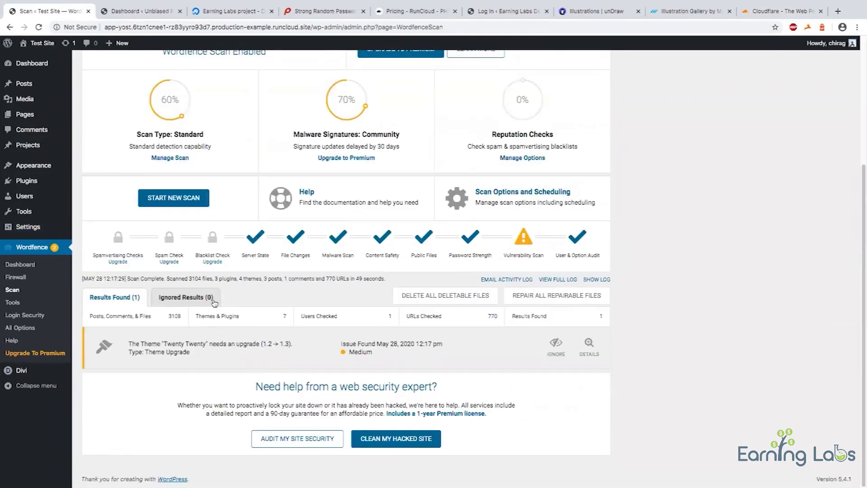
scroll(215, 304, up, 4)
click(180, 258)
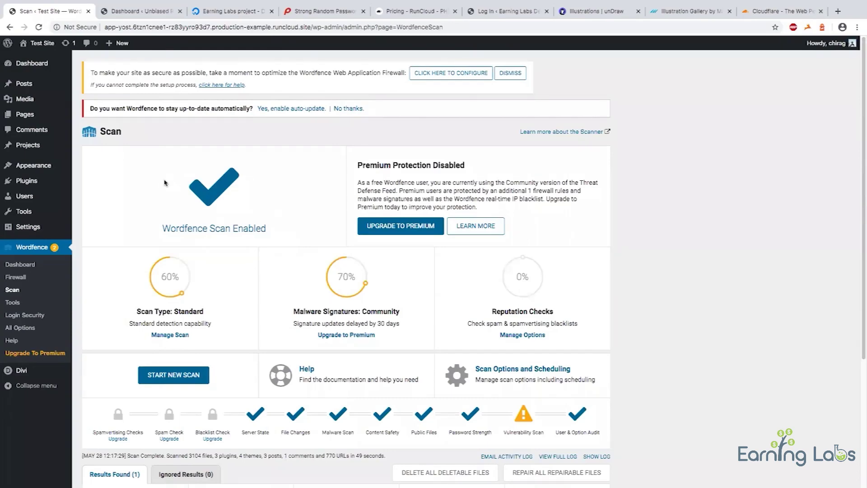
scroll(162, 186, down, 3)
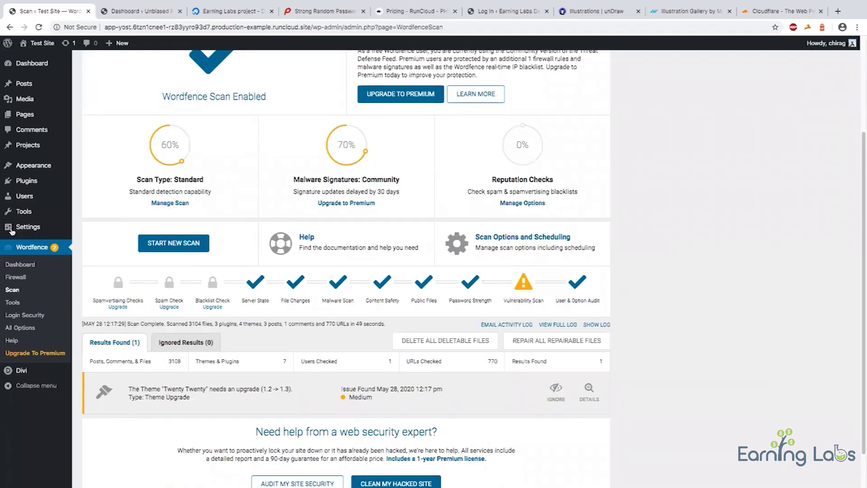
scroll(247, 250, up, 3)
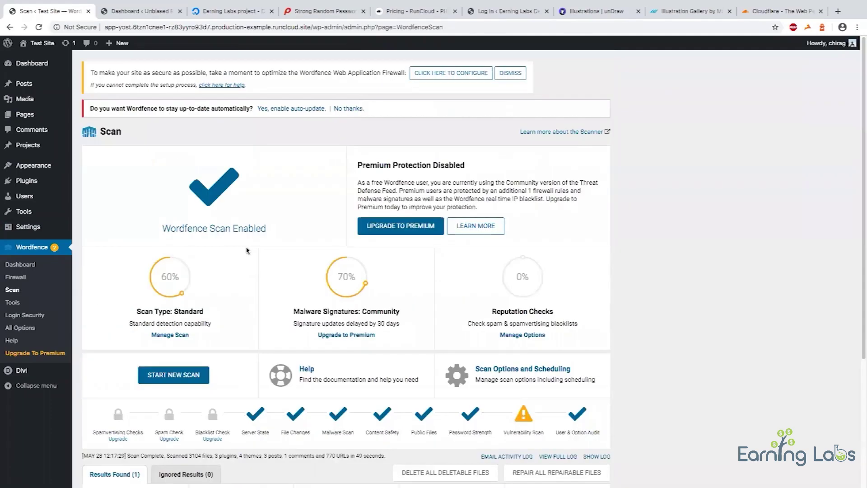
- Review the Wordfence Scan Enabled status, then go to Plugins > Add New
double_click(186, 229)
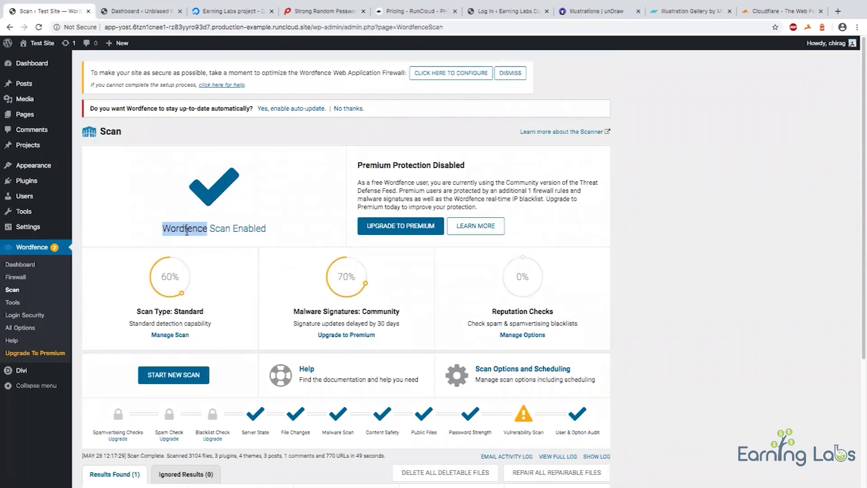
scroll(237, 285, down, 4)
scroll(235, 279, up, 4)
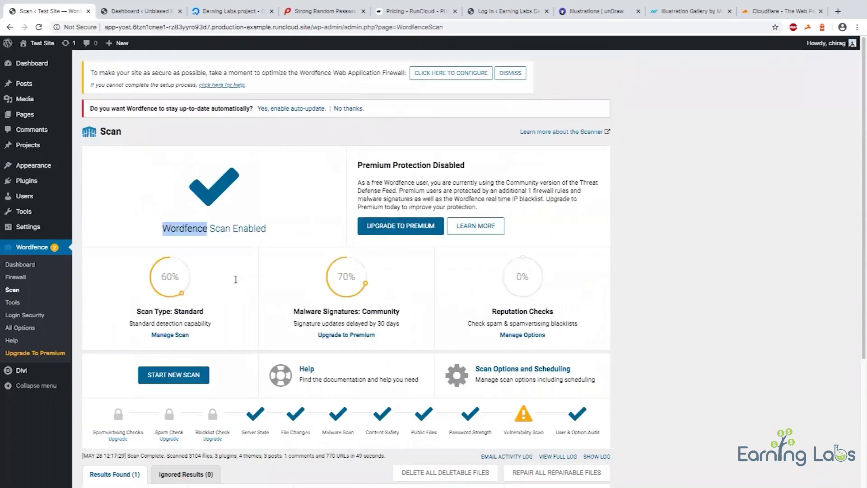
triple_click(220, 224)
click(263, 220)
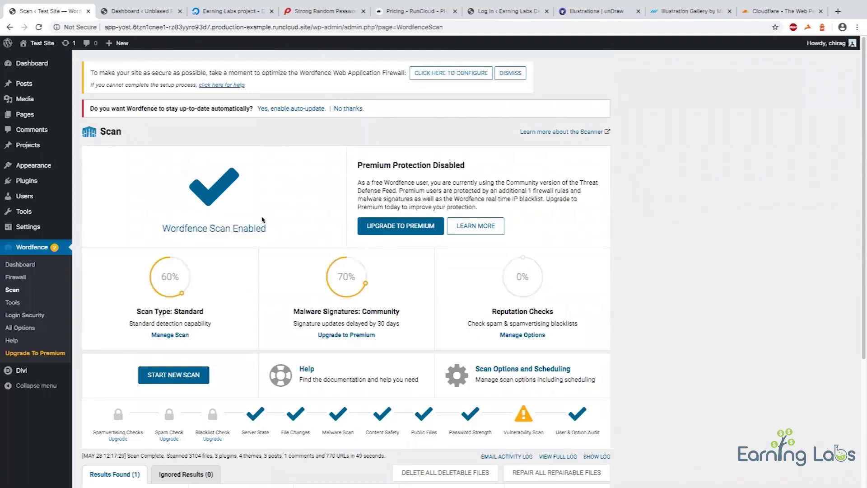
drag(266, 229, 160, 227)
click(160, 227)
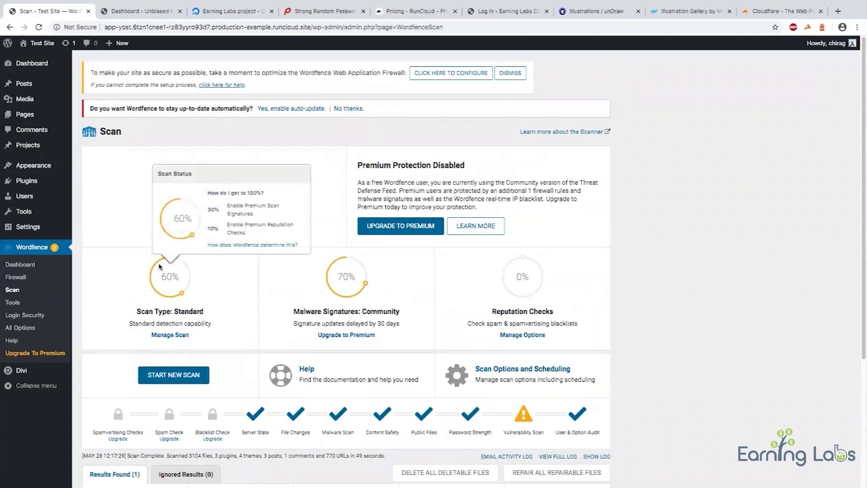
scroll(166, 346, down, 1)
scroll(165, 347, down, 2)
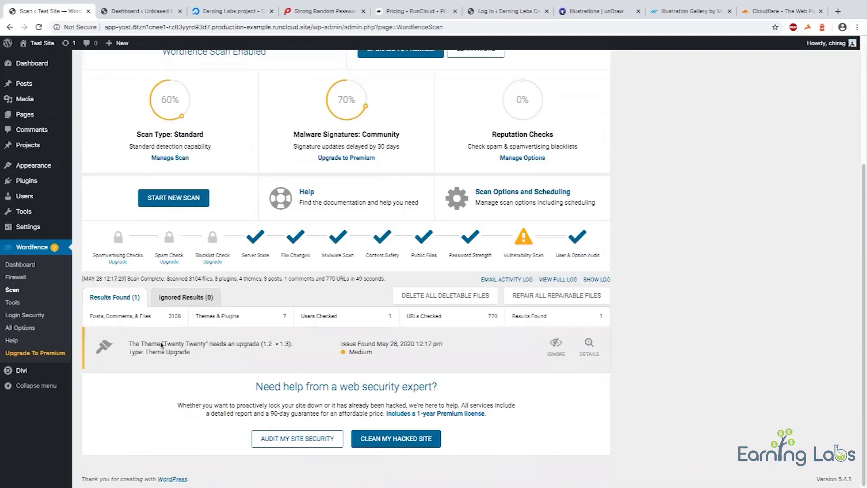
scroll(160, 345, up, 3)
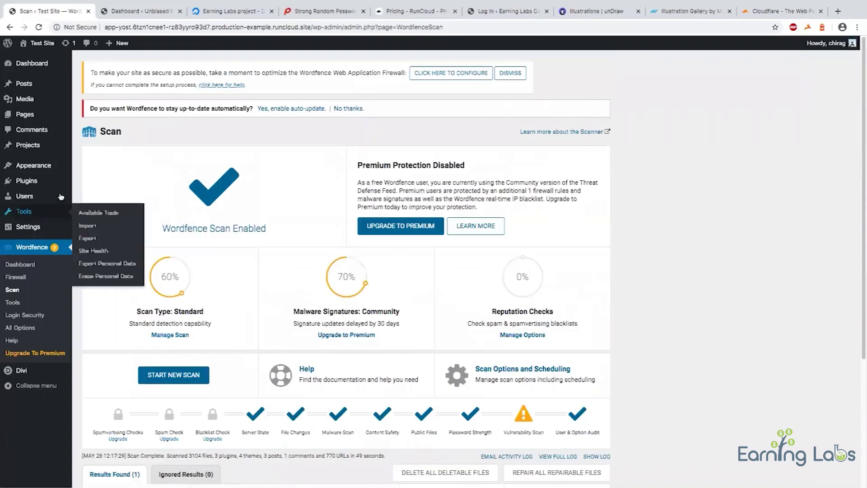
mouse_move(45, 181)
click(84, 196)
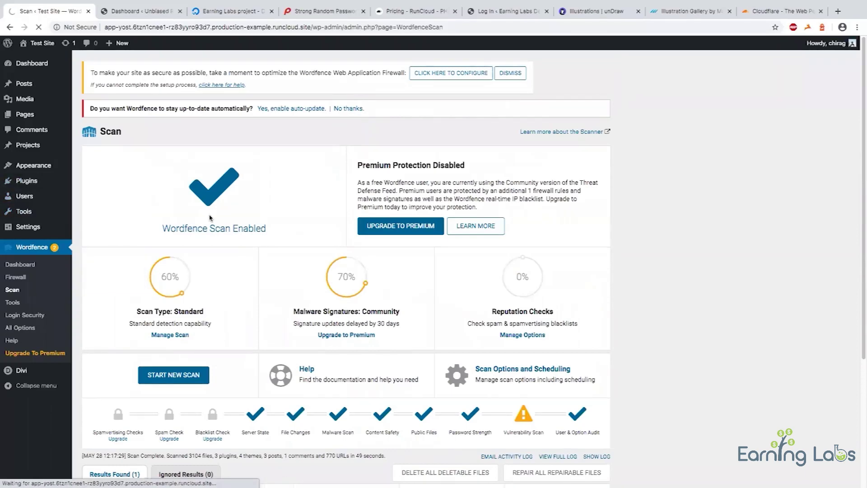
- Search for 'updraft', install and activate UpdraftPlus, then go to its Backup / Restore page
click(734, 166)
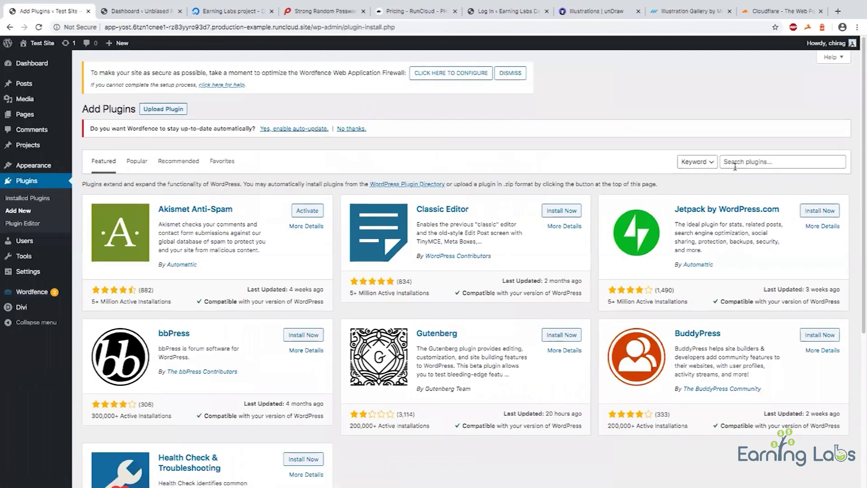
text(updraft)
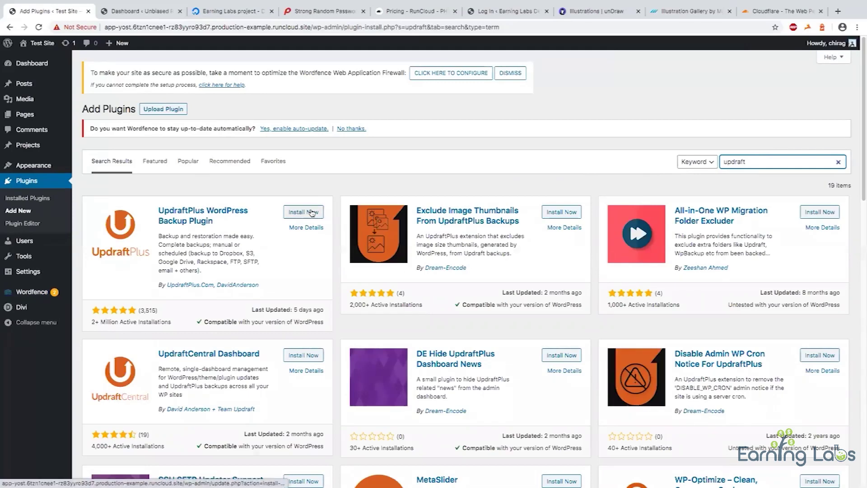
click(311, 213)
click(311, 212)
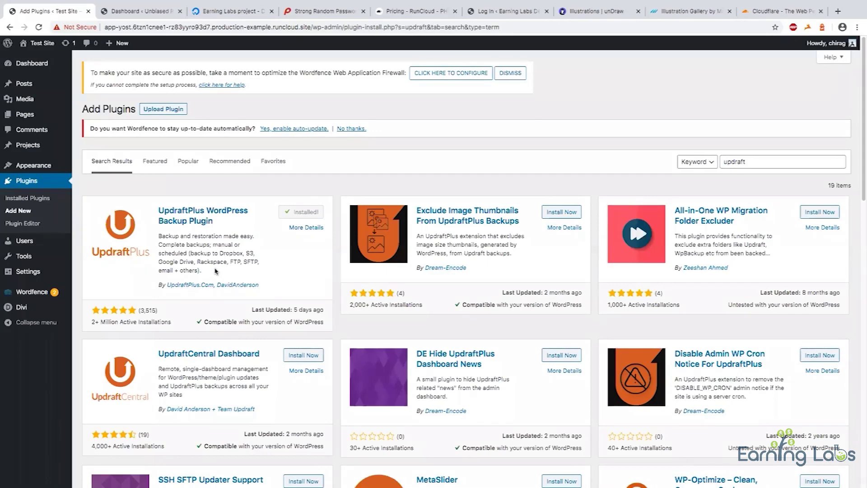
click(303, 215)
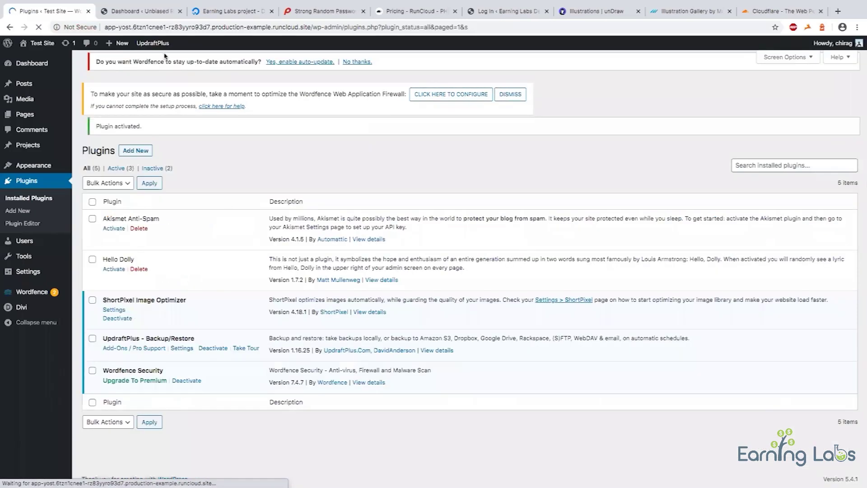
mouse_move(158, 44)
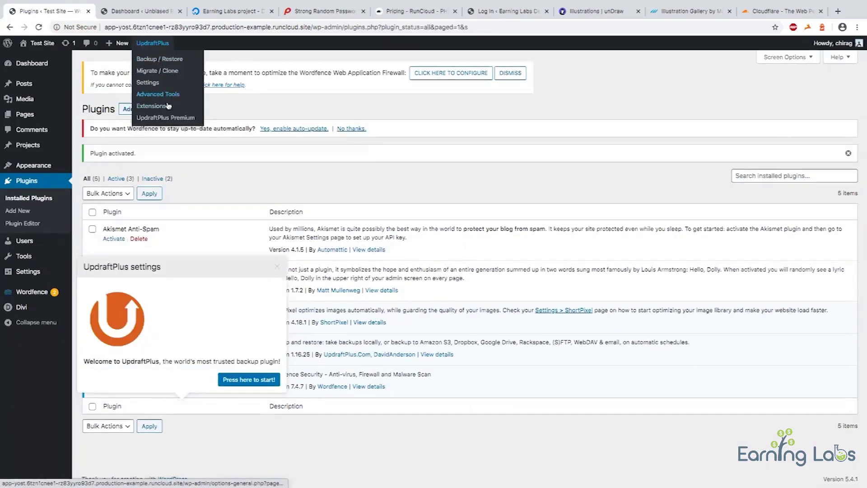
click(165, 59)
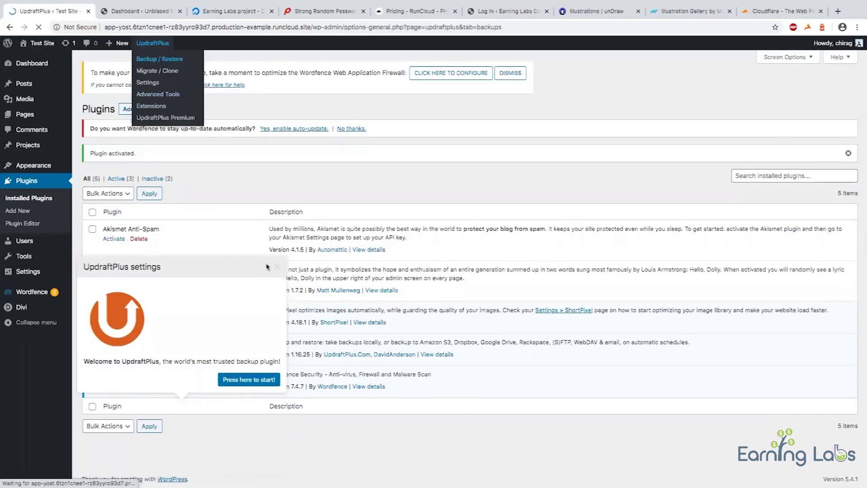
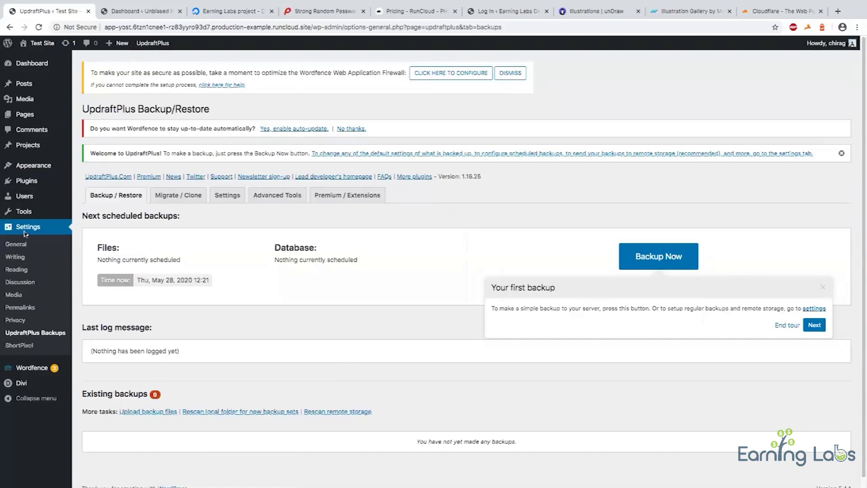
- Select Google Drive as UpdraftPlus's remote backup storage in its Settings
click(295, 195)
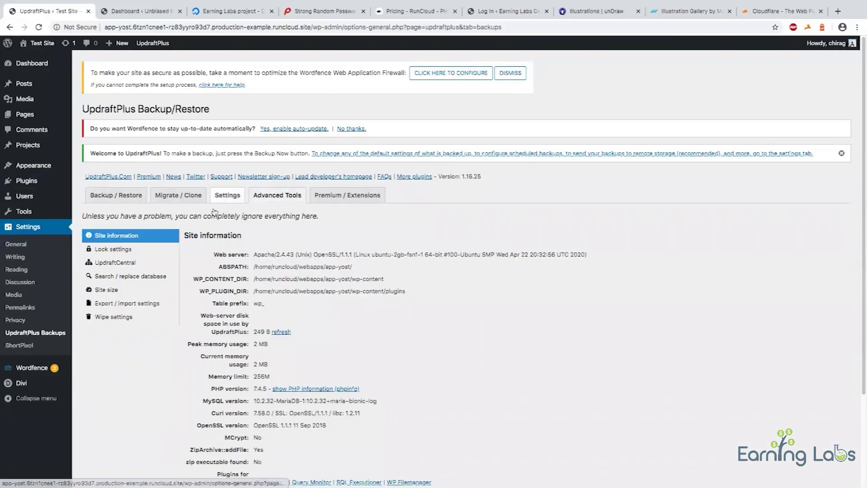
click(227, 195)
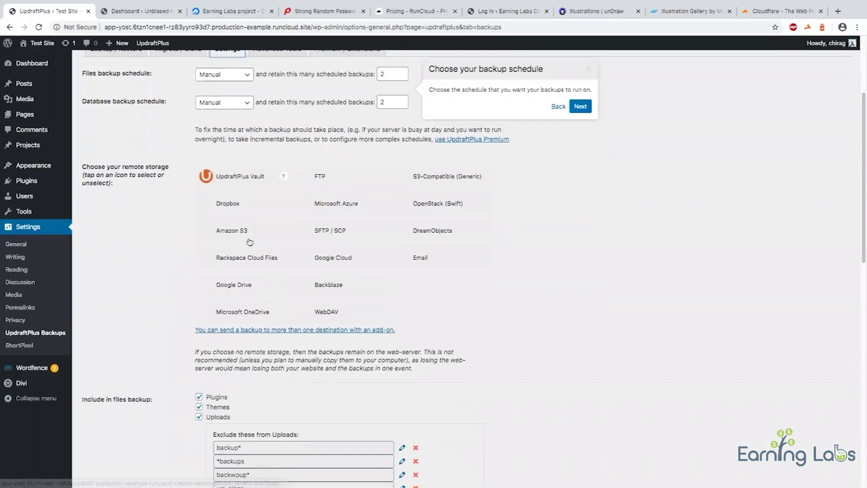
click(254, 288)
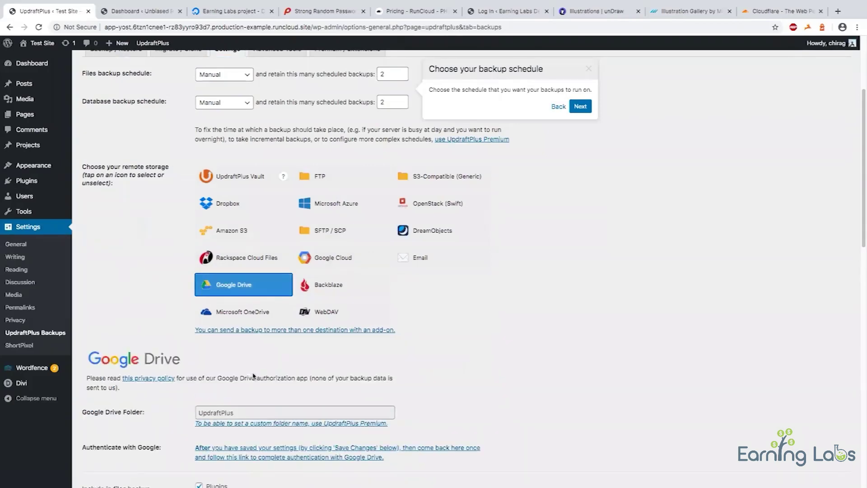
scroll(254, 373, down, 4)
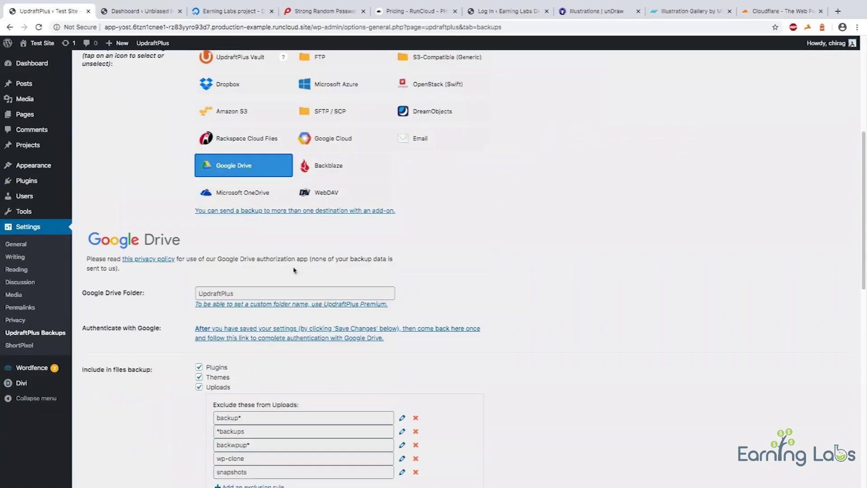
scroll(262, 391, up, 2)
scroll(261, 391, up, 4)
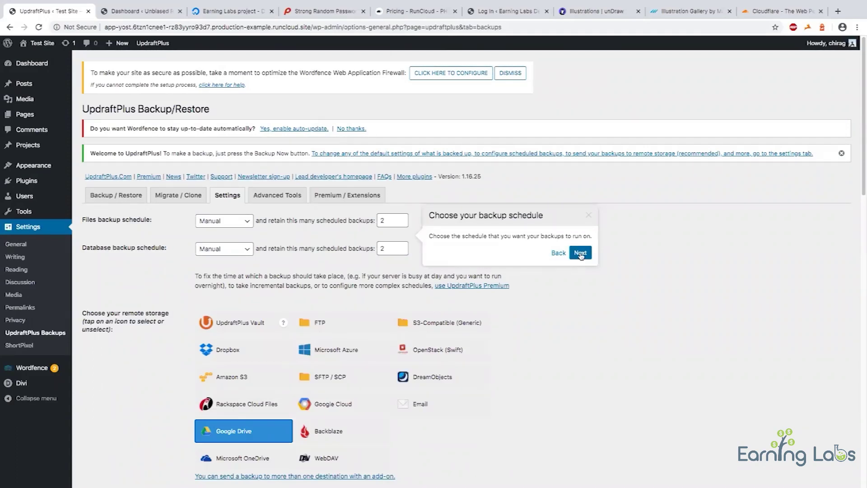
scroll(581, 275, down, 3)
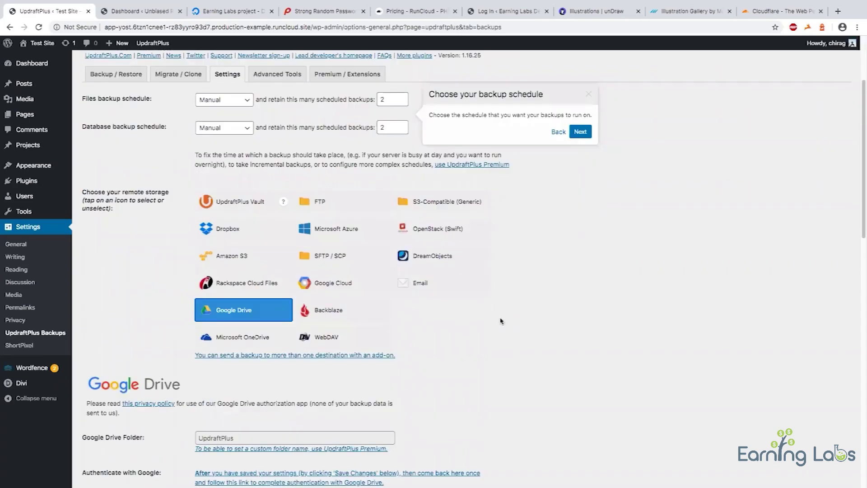
scroll(478, 325, down, 1)
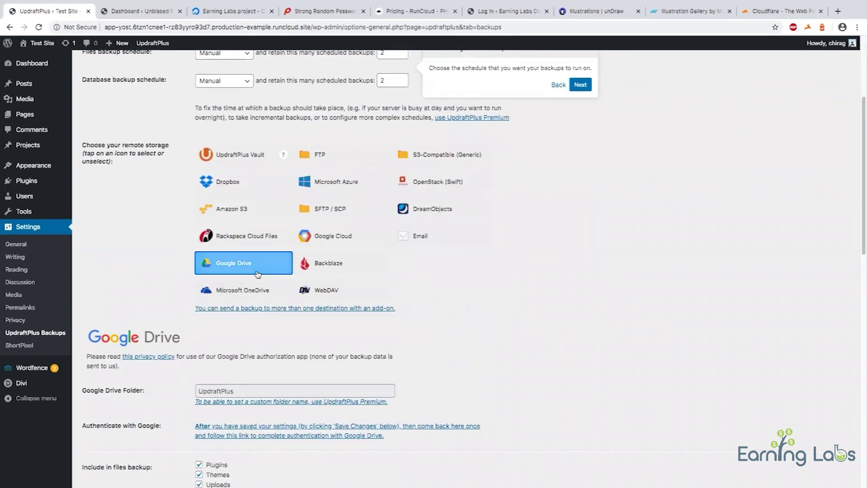
scroll(257, 274, up, 4)
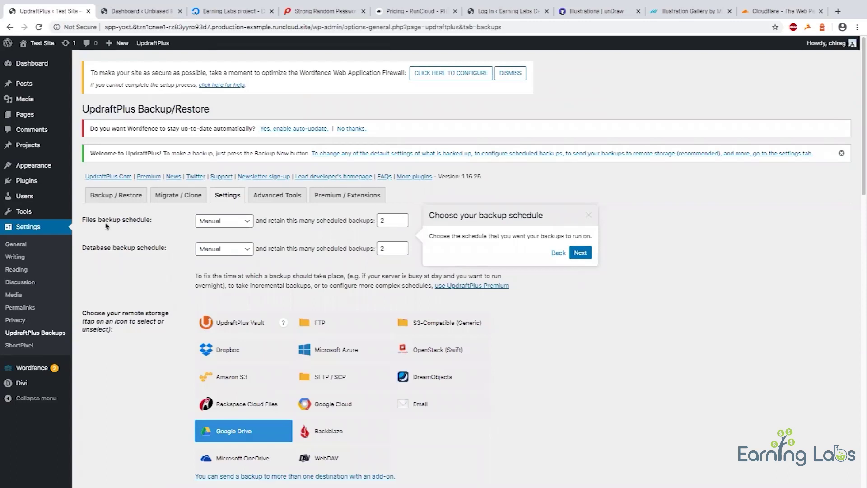
- Dismiss the Backup/Restore tour, note no backups exist, then check Migrate/Clone and Settings
click(104, 196)
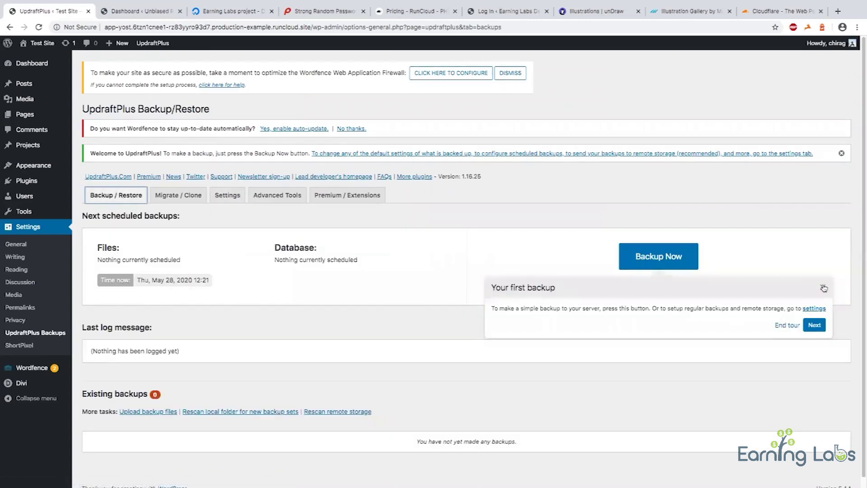
click(822, 287)
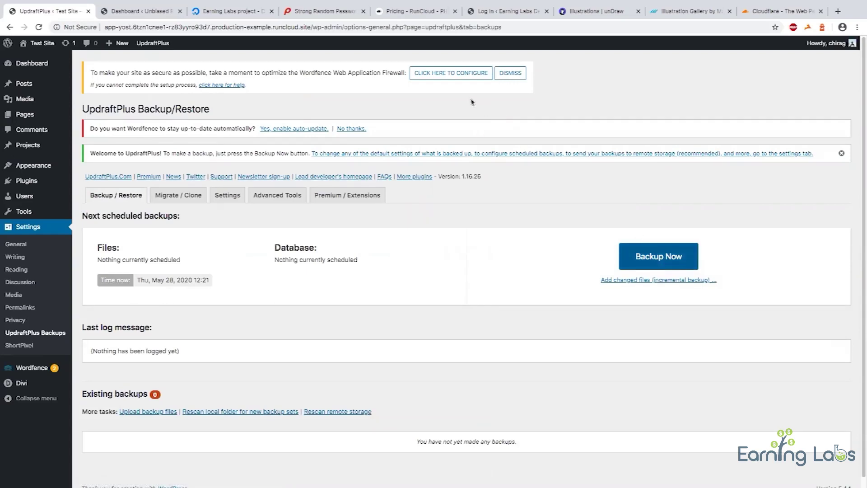
scroll(235, 402, down, 1)
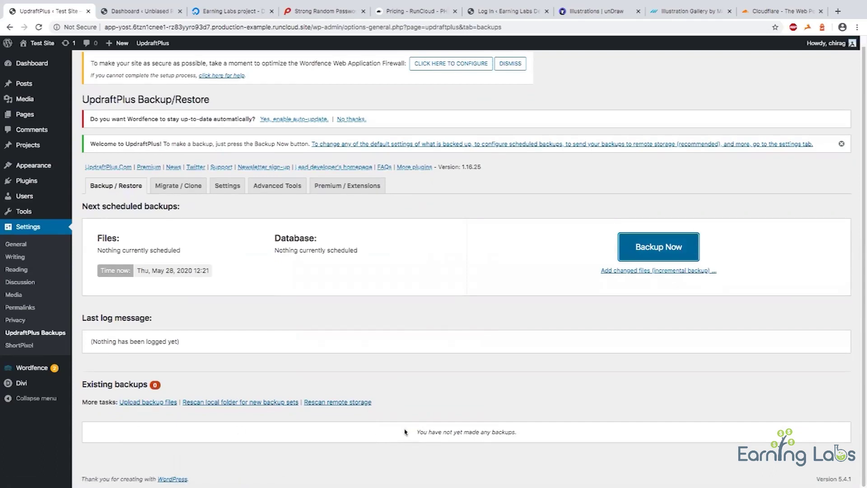
drag(405, 431, 538, 432)
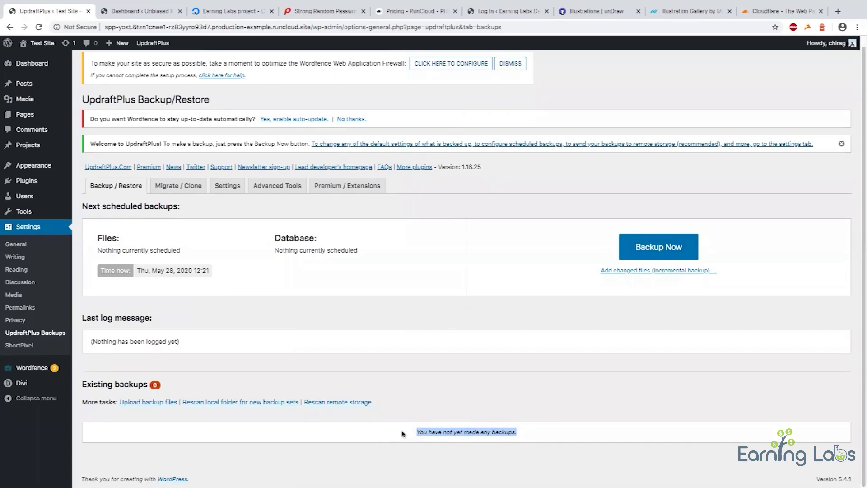
scroll(285, 424, up, 1)
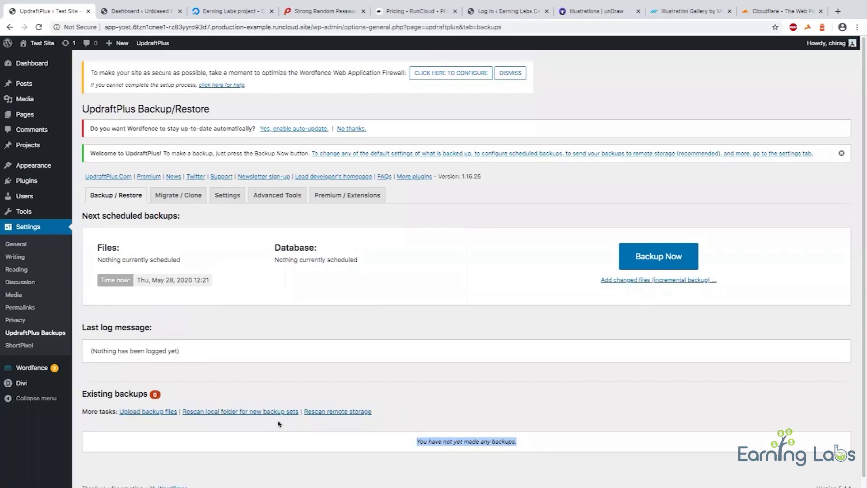
click(198, 198)
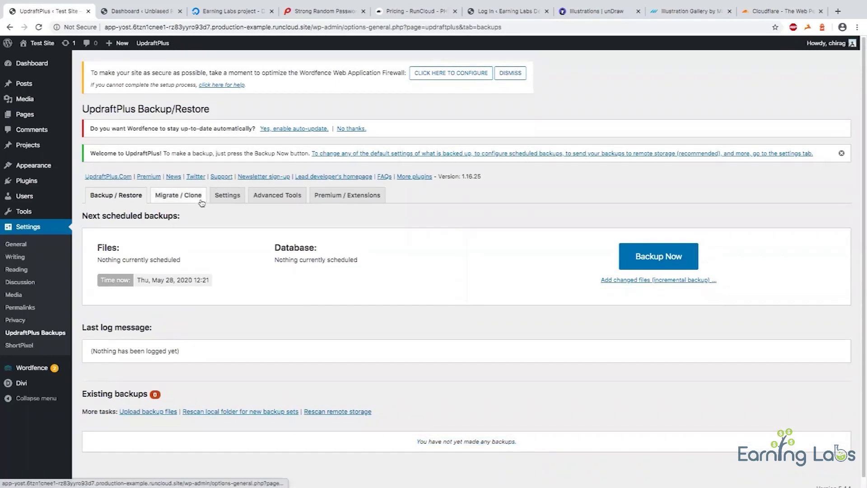
click(226, 197)
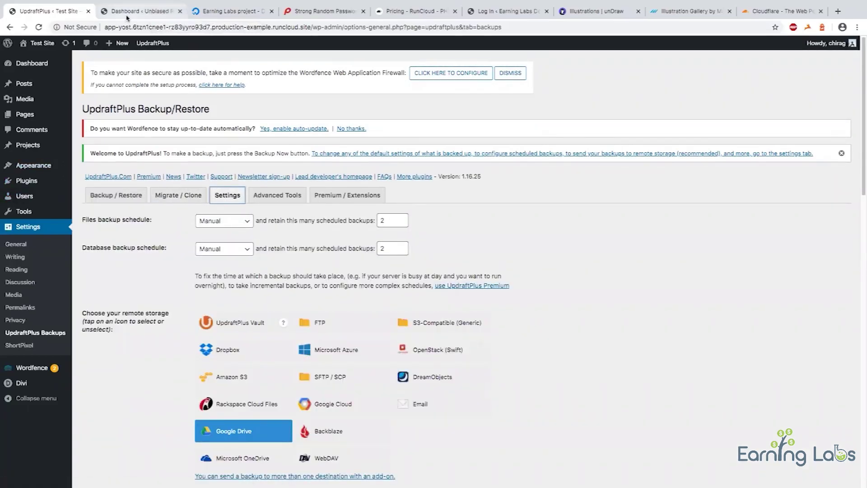
key(ctrl+Tab)
- Go to Plugins > Add New and look over the Gutenberg plugin description
mouse_move(87, 227)
click(87, 227)
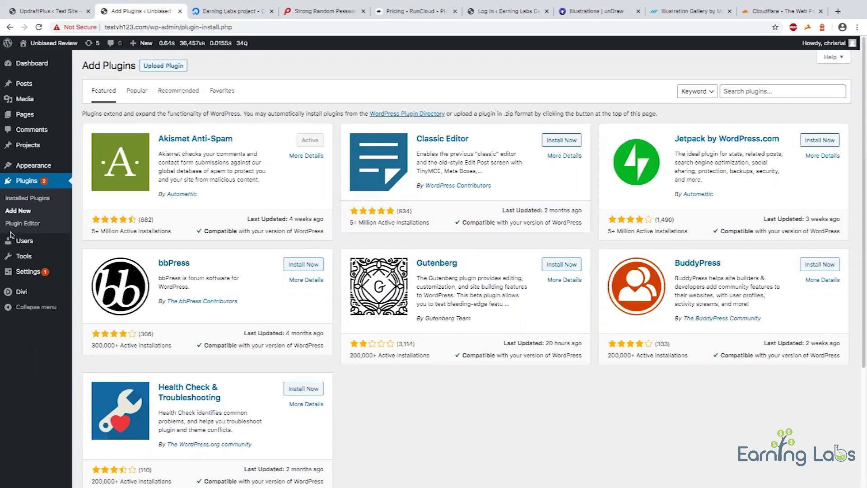
scroll(348, 247, down, 3)
scroll(348, 248, up, 3)
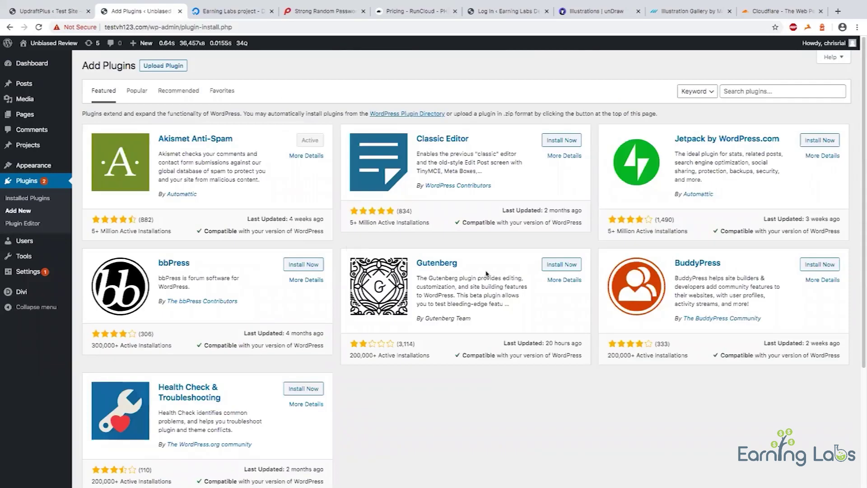
double_click(440, 271)
triple_click(440, 272)
click(531, 269)
- Search for 'litespeed cache', then install and activate the LiteSpeed Cache plugin
click(770, 88)
key(Down)
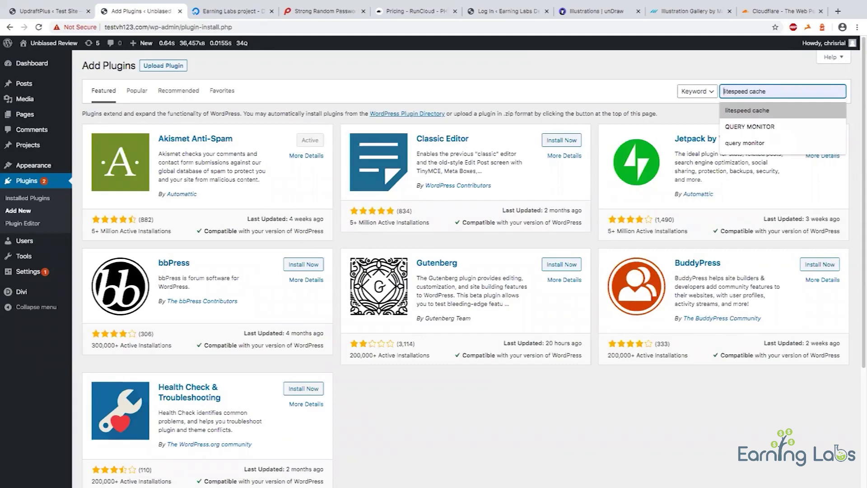
key(Return)
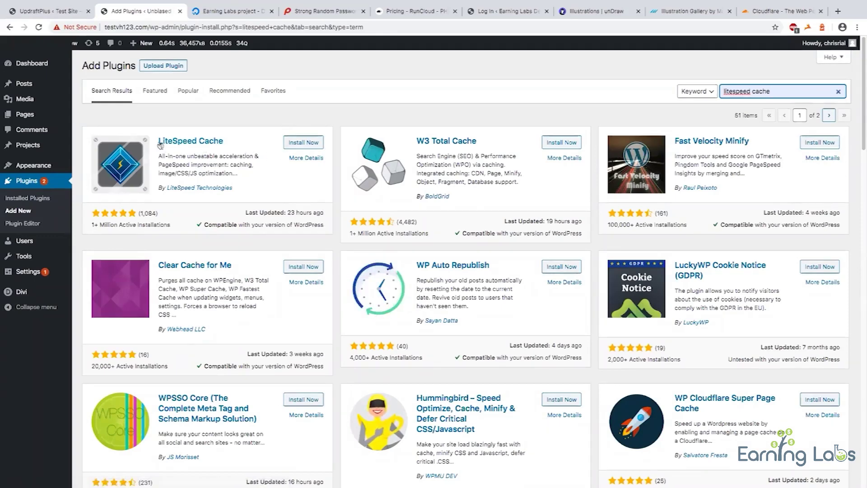
click(303, 143)
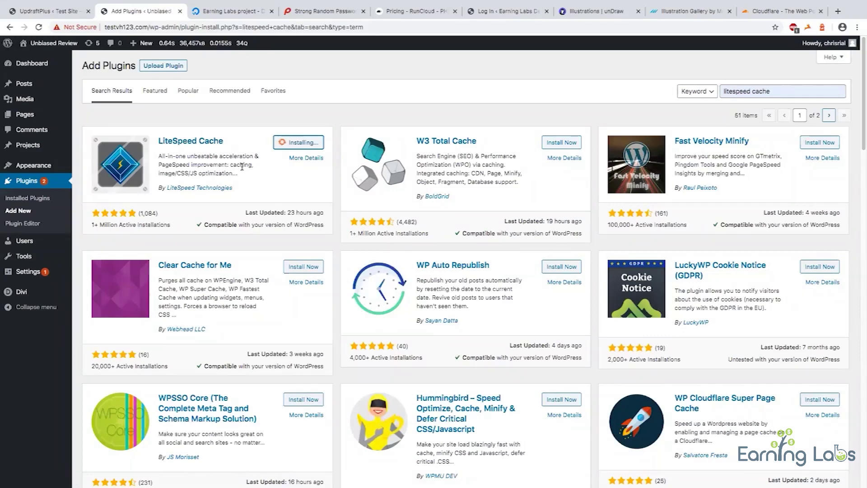
click(297, 147)
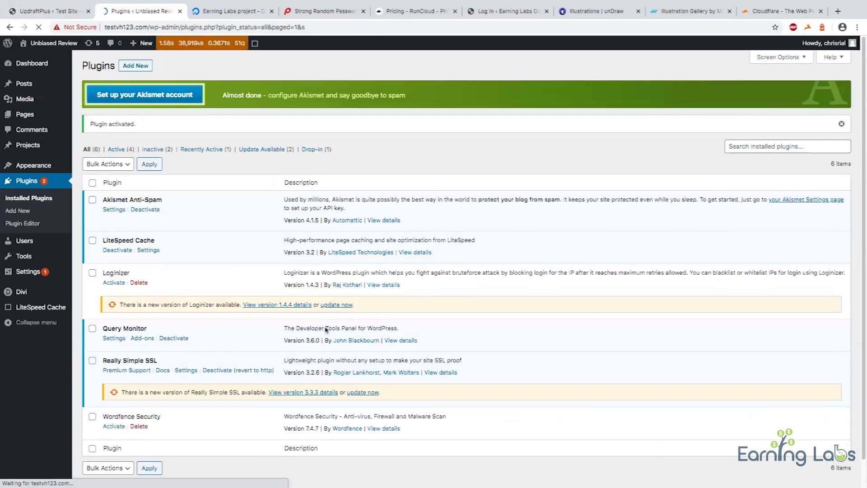
- Review LiteSpeed Cache's CDN settings, then return to the UpdraftPlus site tab
mouse_move(59, 309)
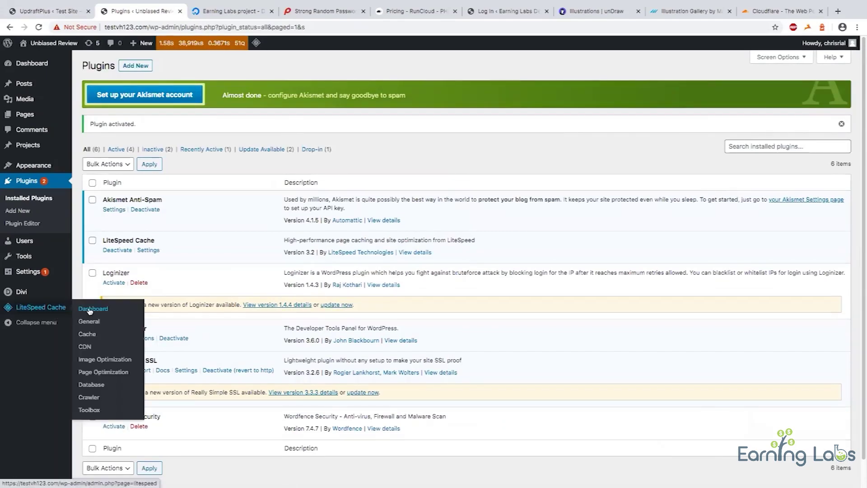
click(93, 346)
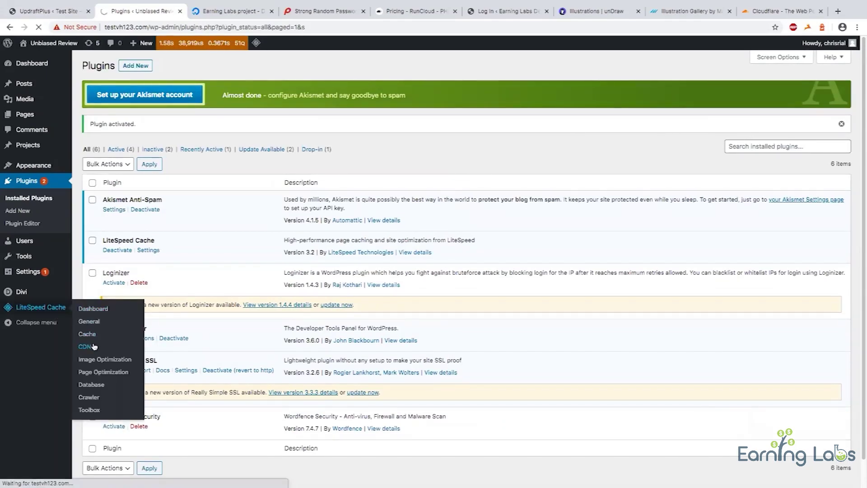
scroll(171, 345, down, 10)
scroll(171, 345, up, 10)
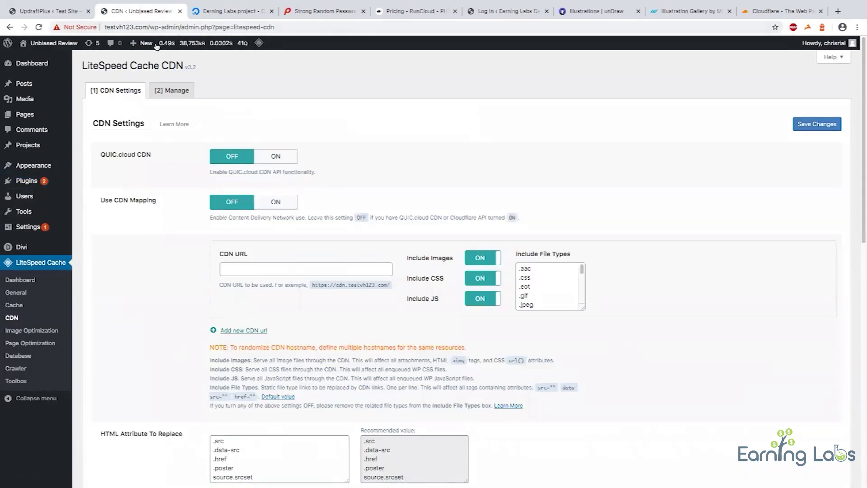
scroll(188, 215, down, 10)
scroll(190, 249, up, 10)
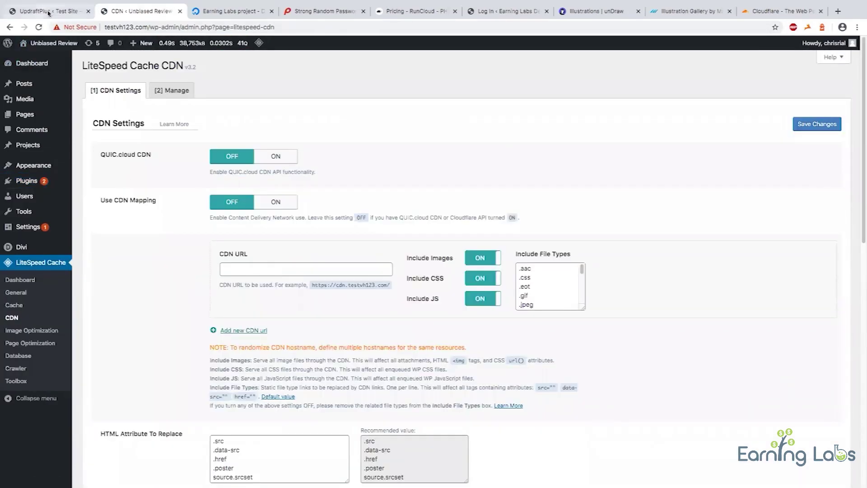
key(ctrl+1)
scroll(54, 203, down, 10)
scroll(54, 203, up, 10)
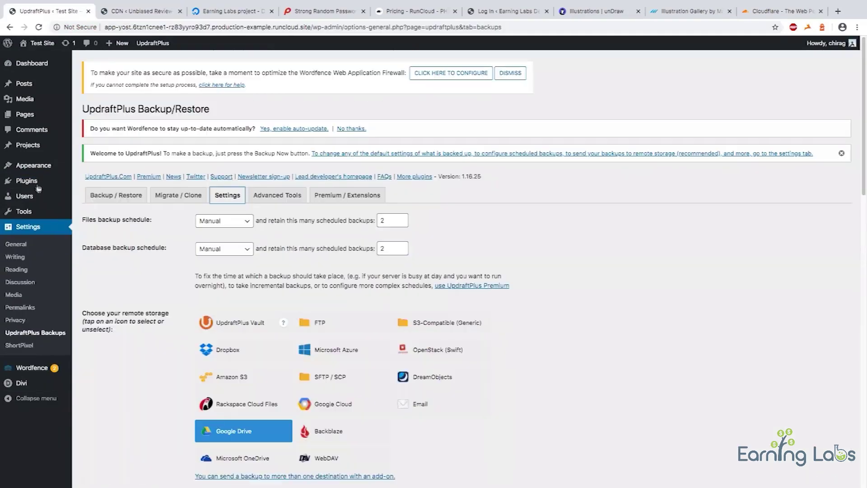
- Leave the unsaved settings, search plugins for 'w3' and install W3 Total Cache
click(91, 195)
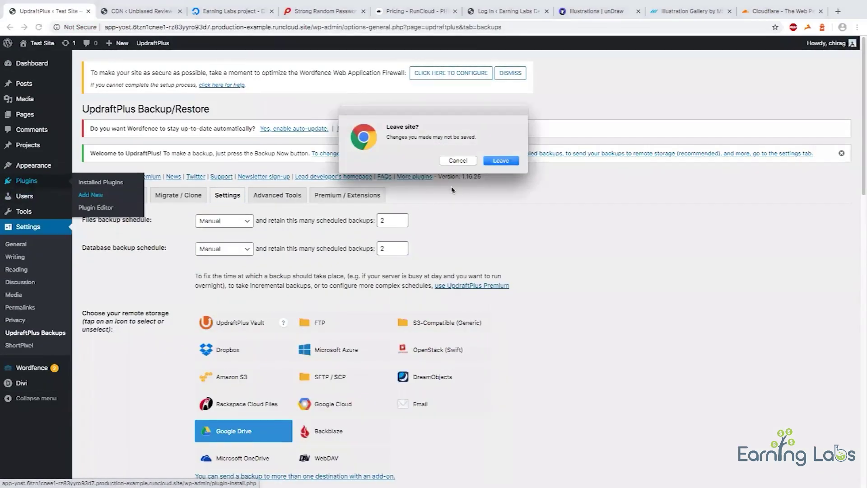
click(502, 160)
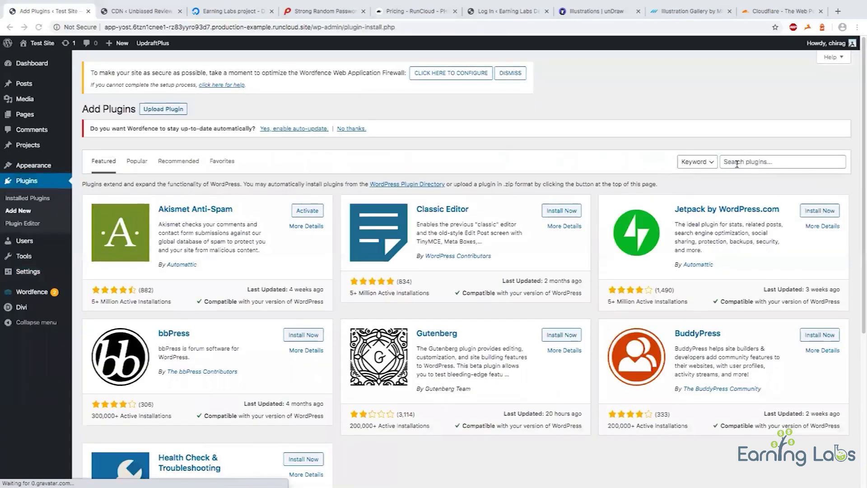
click(736, 163)
text(w3tc)
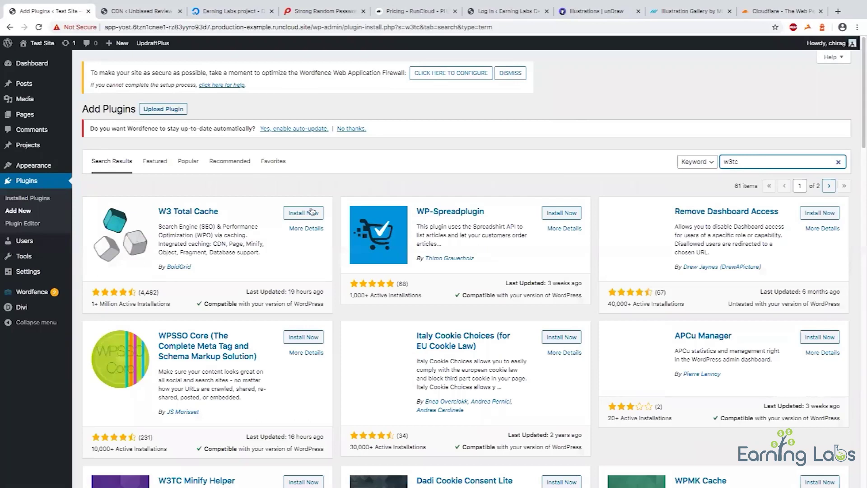
click(312, 212)
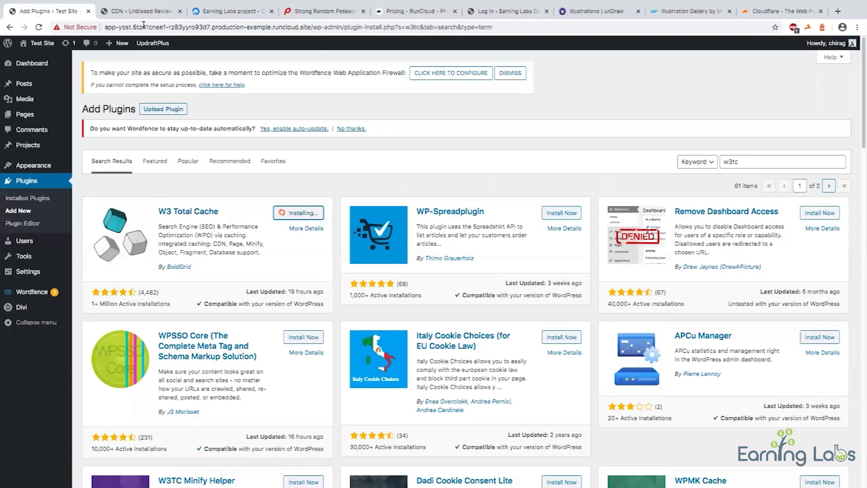
key(ctrl+Tab)
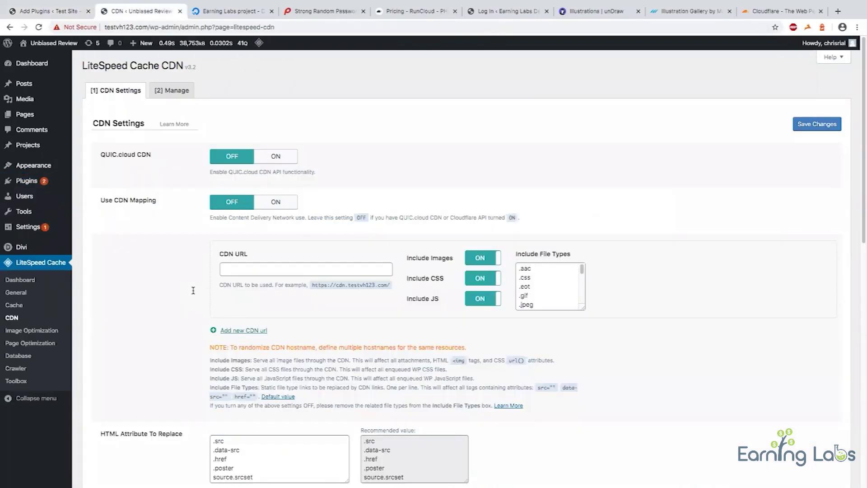
- Switch the QUIC.cloud CDN setting to ON, then go to LiteSpeed Cache's Image Optimization
scroll(189, 289, down, 15)
scroll(180, 189, up, 15)
drag(229, 172, 256, 172)
right_click(248, 172)
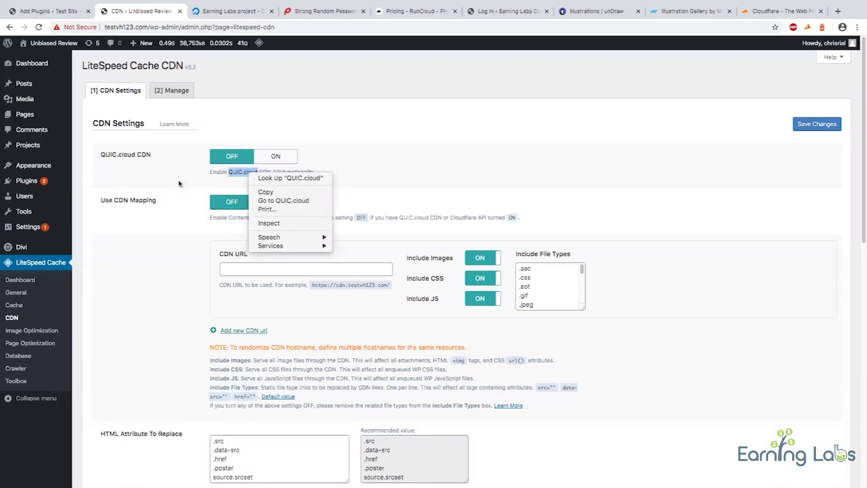
click(249, 167)
click(276, 156)
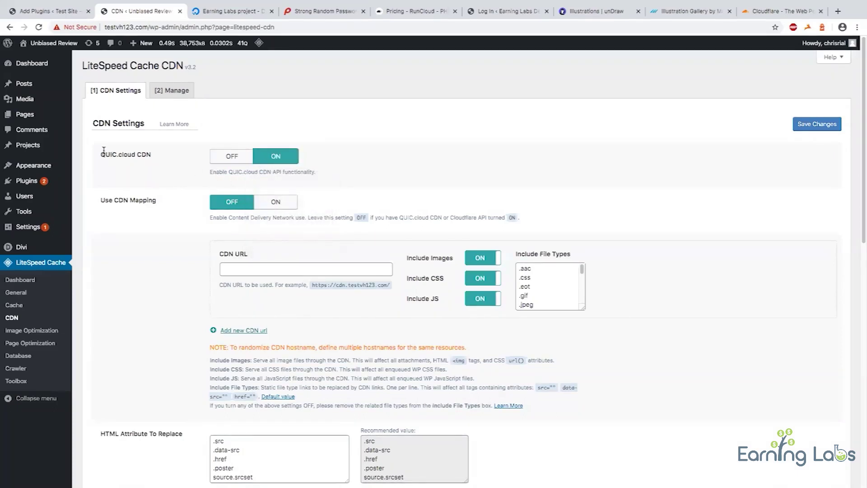
drag(98, 156, 128, 156)
click(35, 335)
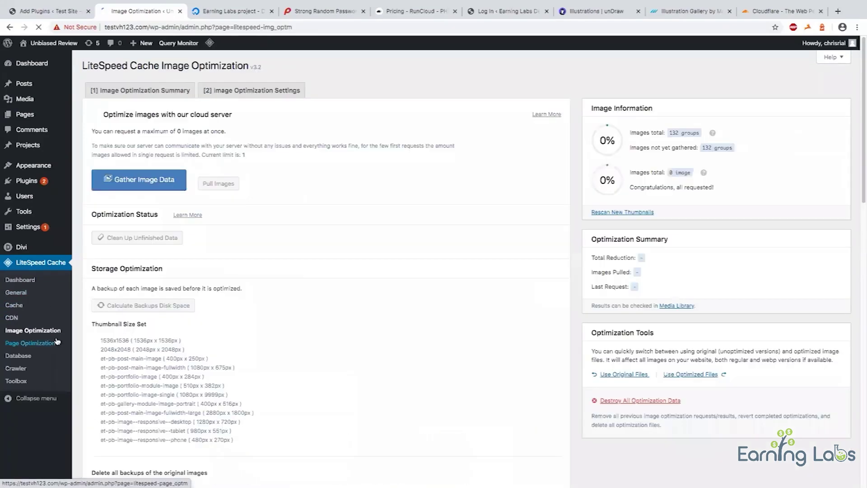
- Gather image data for optimization and check the Settings and Summary tabs
scroll(259, 207, down, 2)
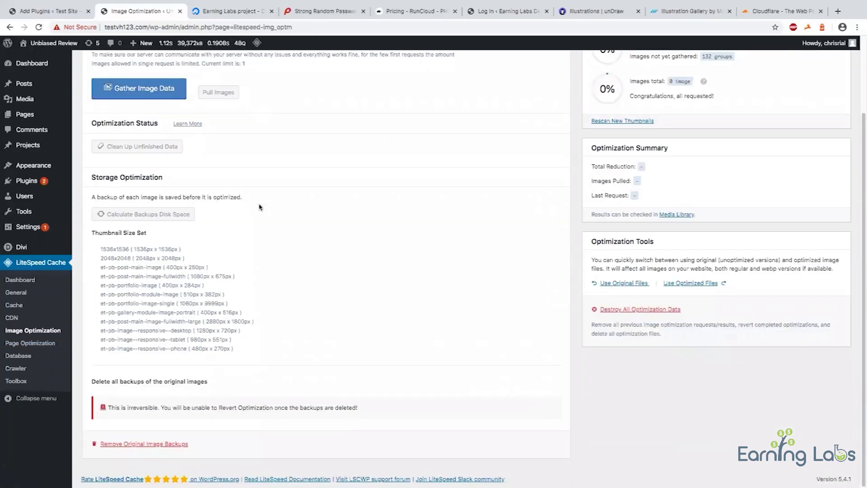
scroll(151, 180, up, 2)
click(146, 175)
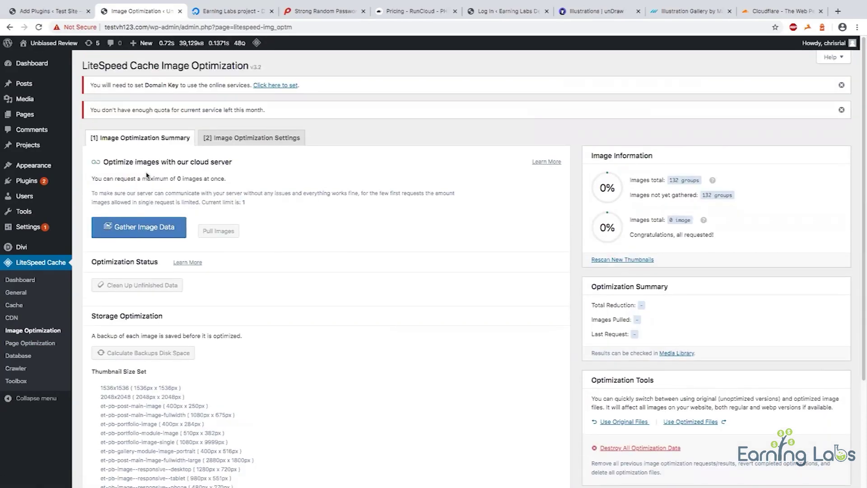
scroll(163, 207, down, 3)
scroll(269, 272, up, 3)
click(232, 143)
click(152, 142)
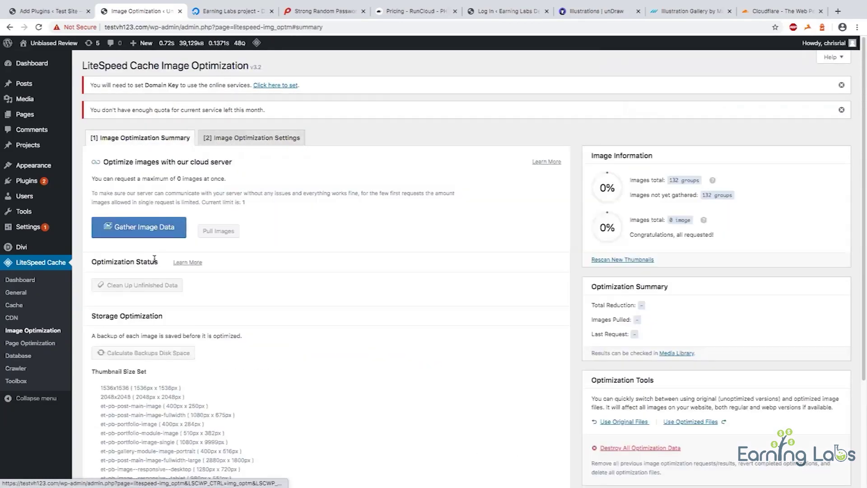
scroll(119, 275, down, 3)
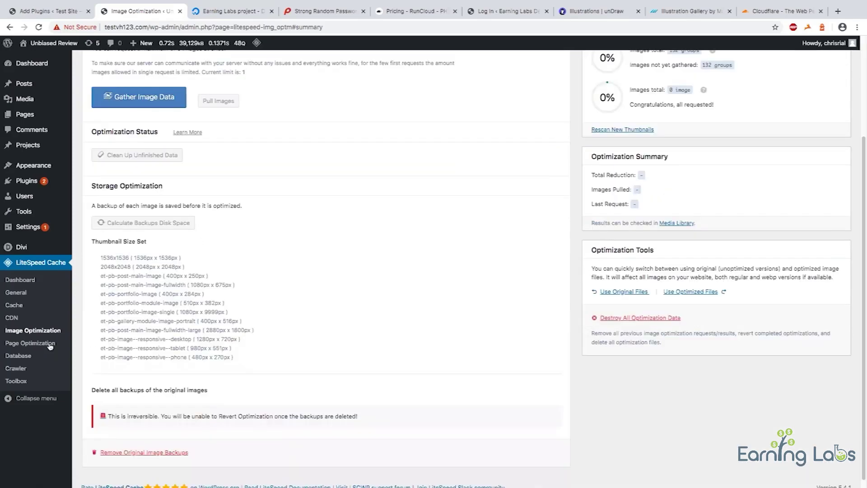
- Open Page Optimization and review the CSS Minify, CSS Combine and HTTP/2 push settings
click(50, 344)
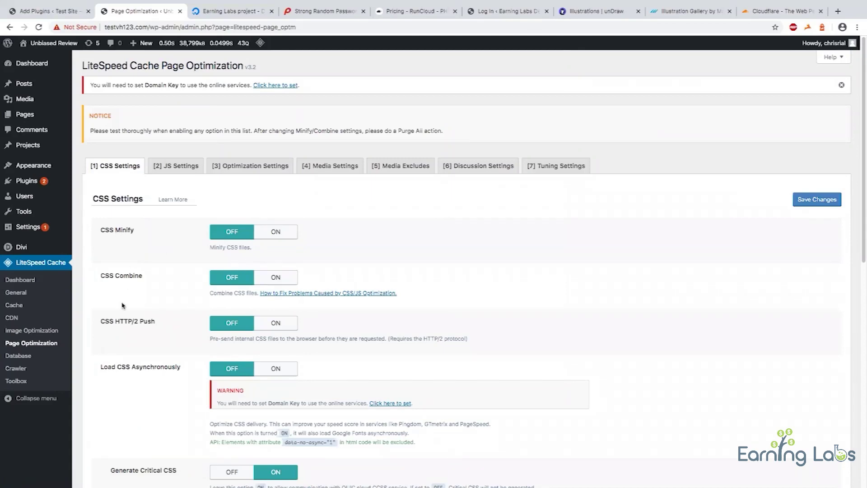
triple_click(117, 230)
click(119, 231)
triple_click(119, 232)
scroll(146, 301, down, 1)
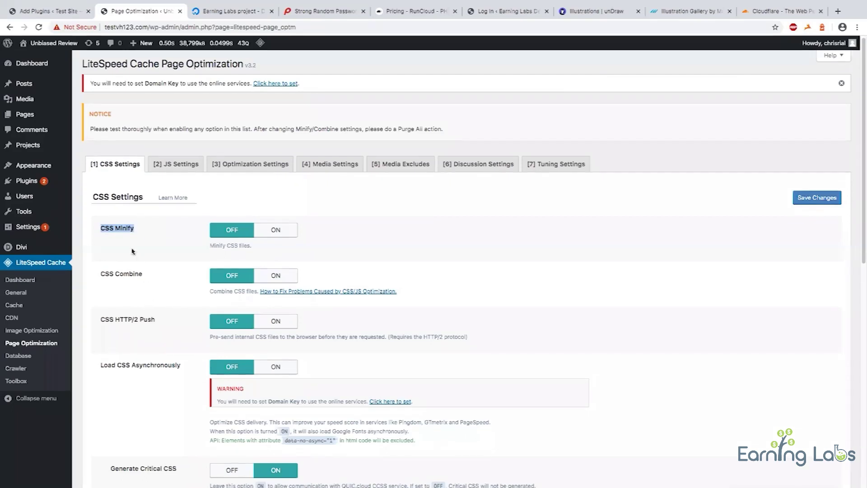
double_click(122, 273)
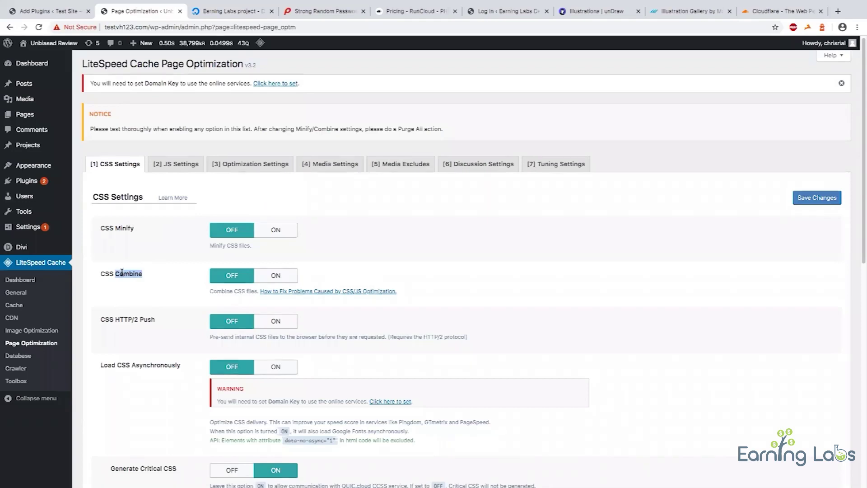
scroll(121, 272, down, 3)
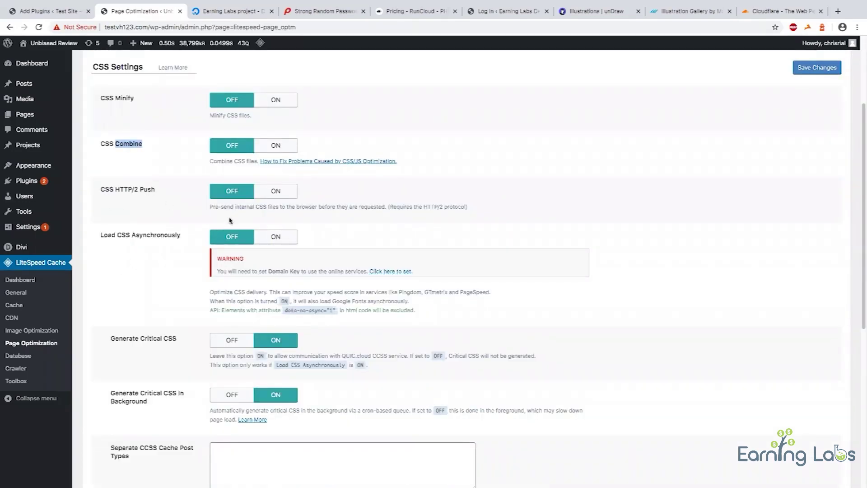
drag(473, 208, 209, 212)
click(219, 208)
- Jump to Optimization Settings, then review the JS Settings including JS Minify
scroll(149, 260, down, 1)
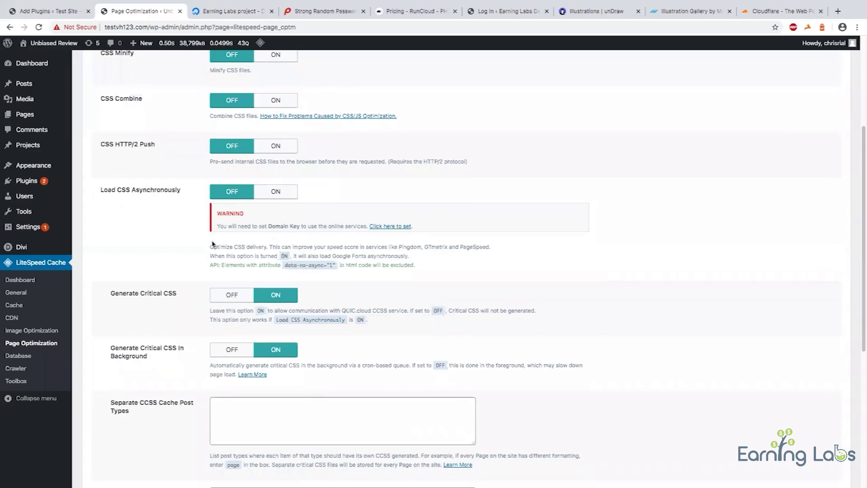
scroll(203, 241, down, 4)
scroll(191, 236, up, 1)
scroll(192, 237, down, 3)
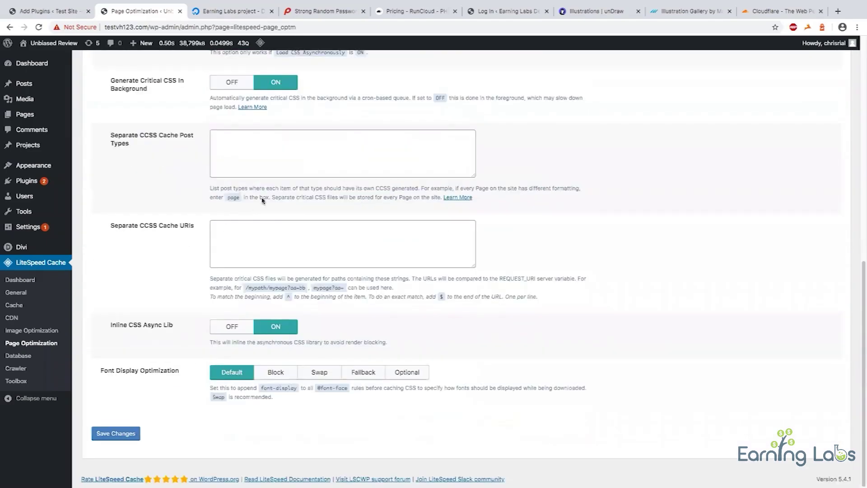
scroll(237, 159, up, 10)
key(3)
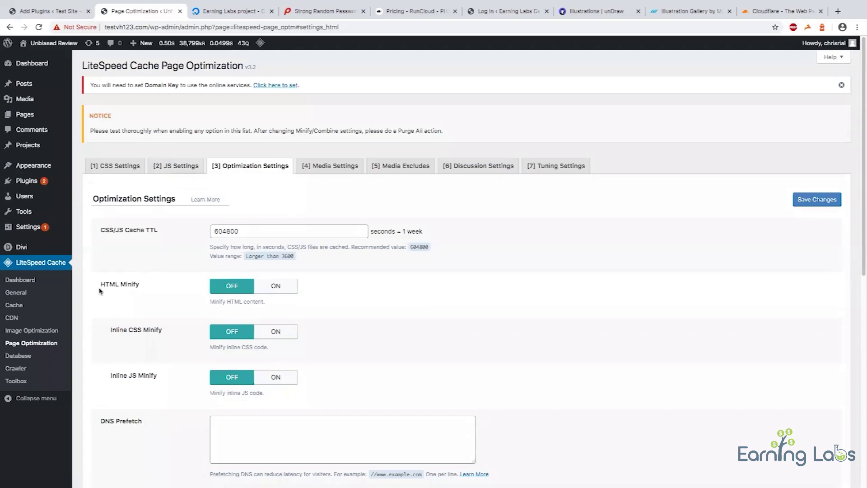
scroll(144, 332, down, 5)
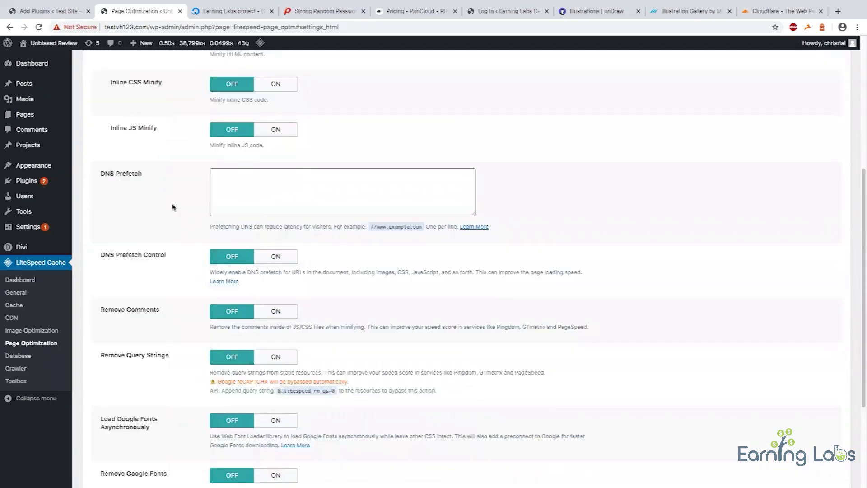
scroll(173, 207, up, 5)
click(170, 164)
drag(103, 227, 130, 230)
click(151, 268)
scroll(153, 268, down, 2)
scroll(152, 268, up, 2)
- Browse Media and Media Excludes, then step back through CSS and JS to Optimization Settings
click(360, 166)
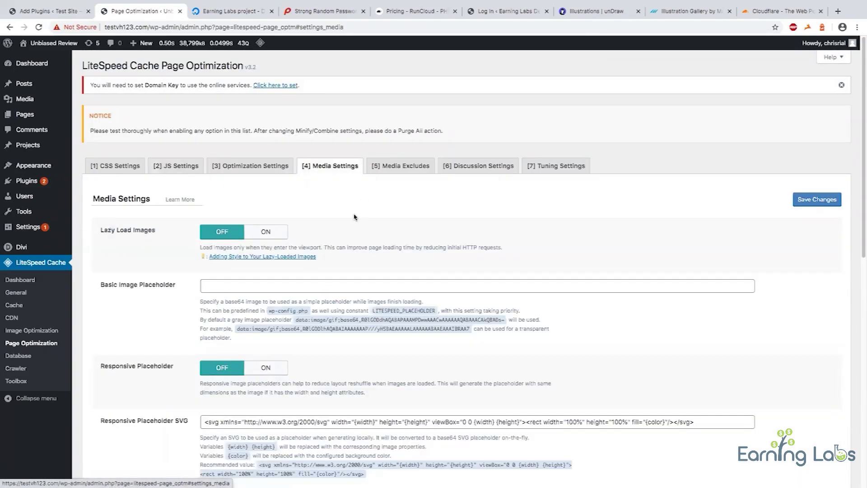
scroll(355, 217, down, 4)
scroll(395, 168, up, 4)
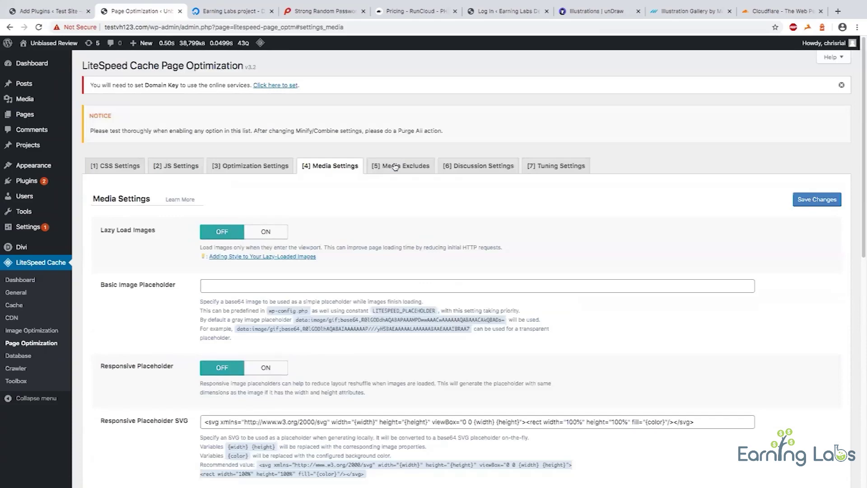
click(395, 167)
scroll(400, 212, down, 1)
scroll(401, 212, up, 1)
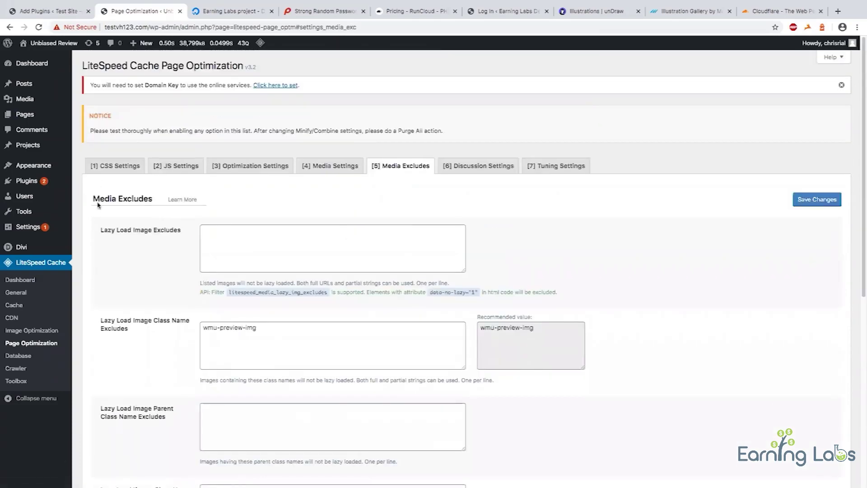
click(109, 167)
click(181, 167)
click(251, 167)
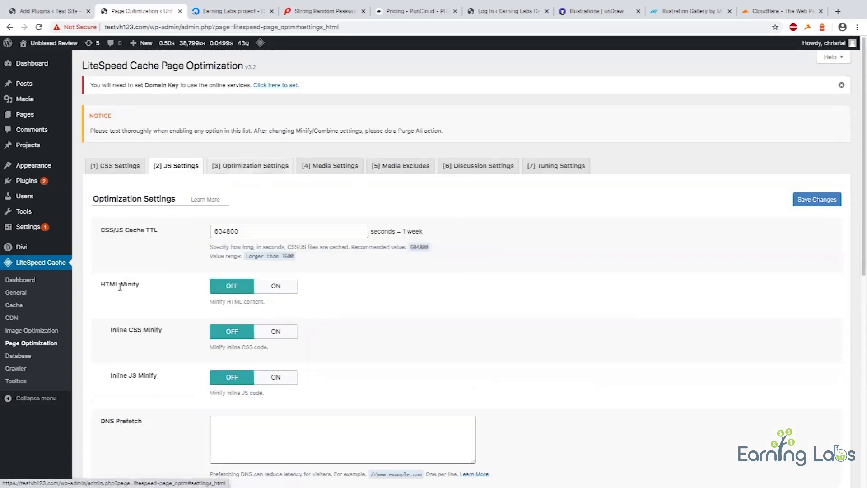
- On LiteSpeed Cache's Cache settings, turn Enable Cache off and back on
click(60, 295)
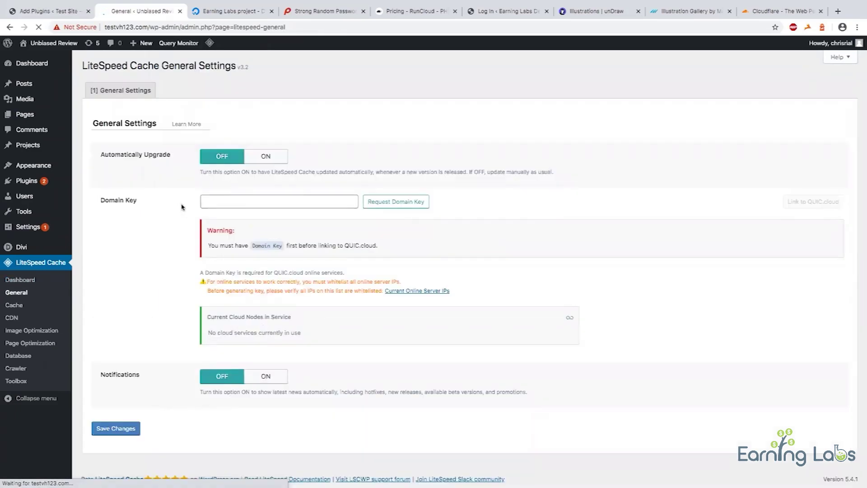
click(55, 303)
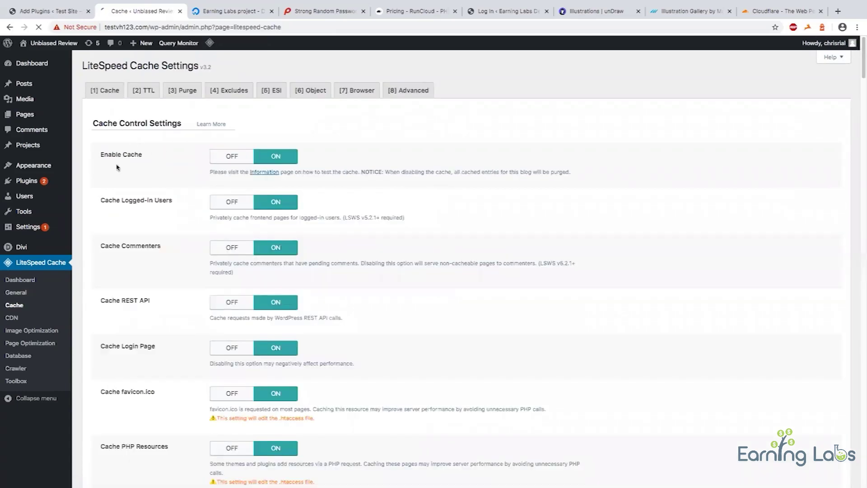
drag(101, 154, 287, 160)
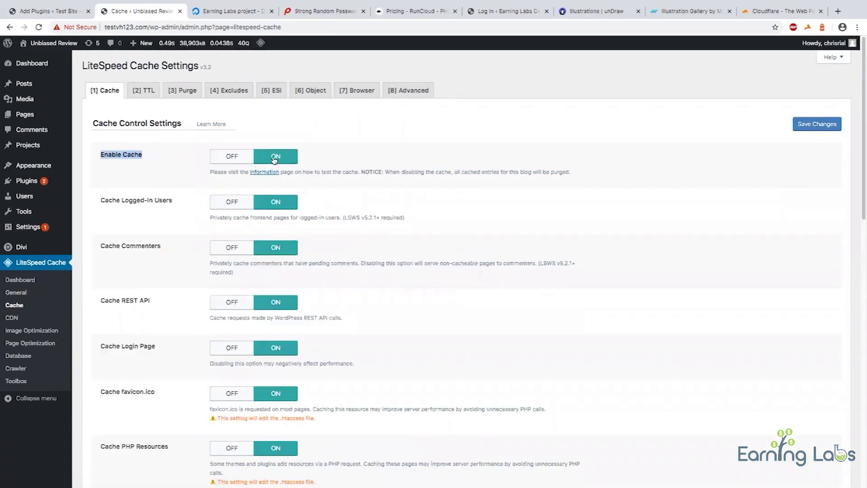
click(237, 162)
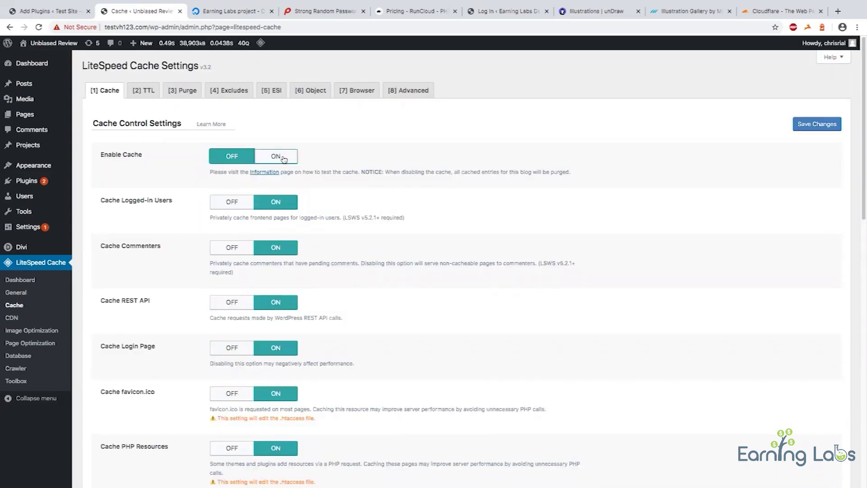
click(283, 157)
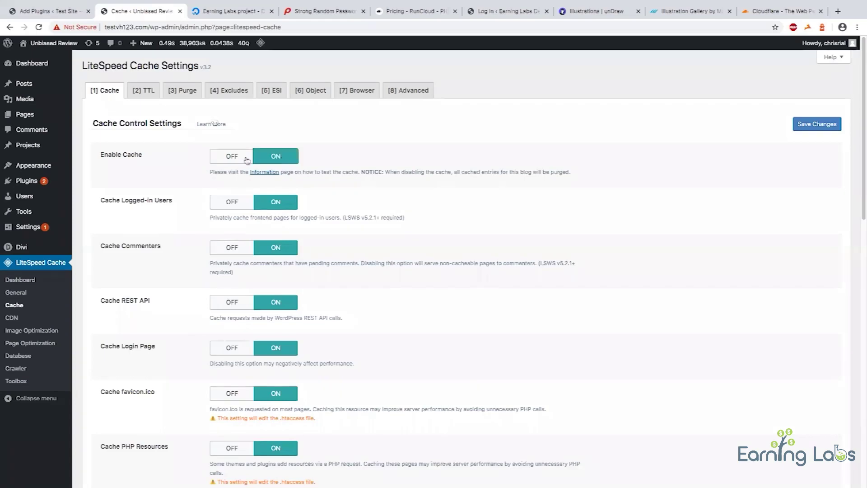
- Look through the TTL, Purge, Excludes, Object and ESI tabs, then bring up DigitalOcean
click(144, 91)
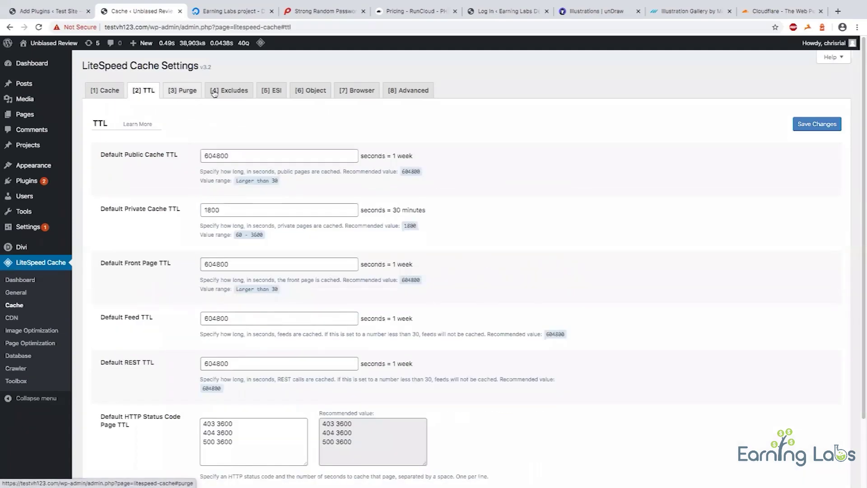
click(183, 92)
click(216, 92)
click(310, 92)
click(270, 92)
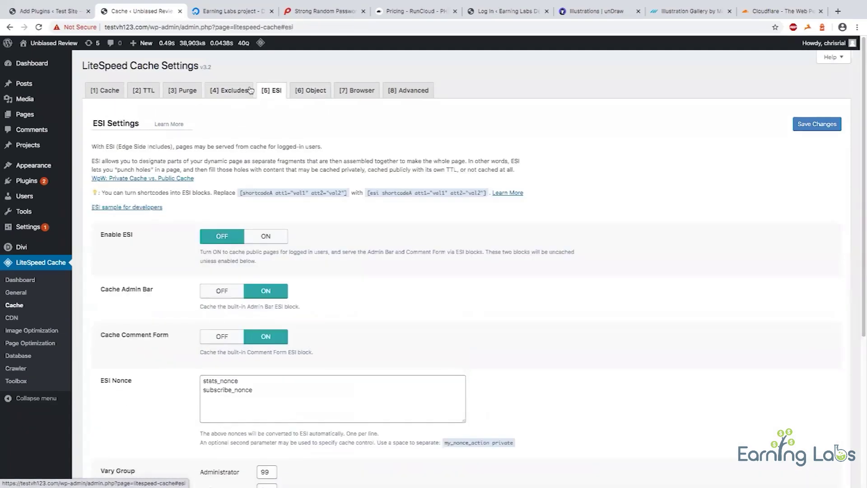
click(251, 90)
click(231, 11)
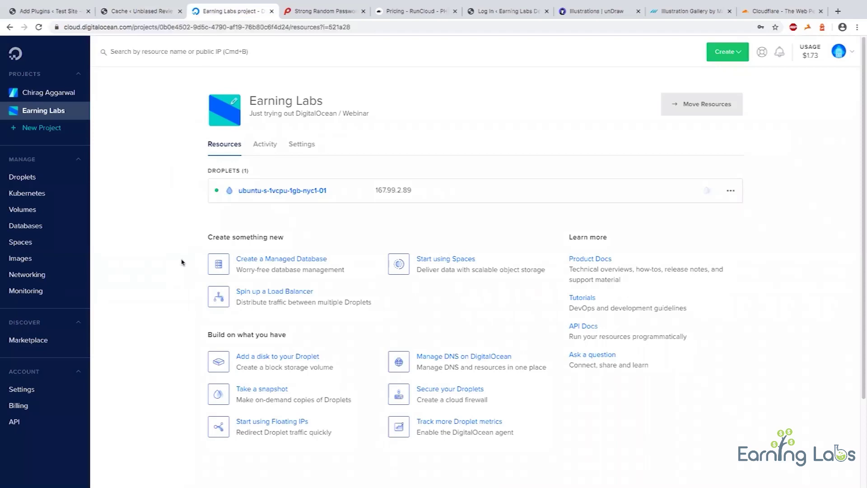
- Search the Marketplace for 'openlitespeed' and start an OpenLiteSpeed ClassicPress droplet
click(23, 349)
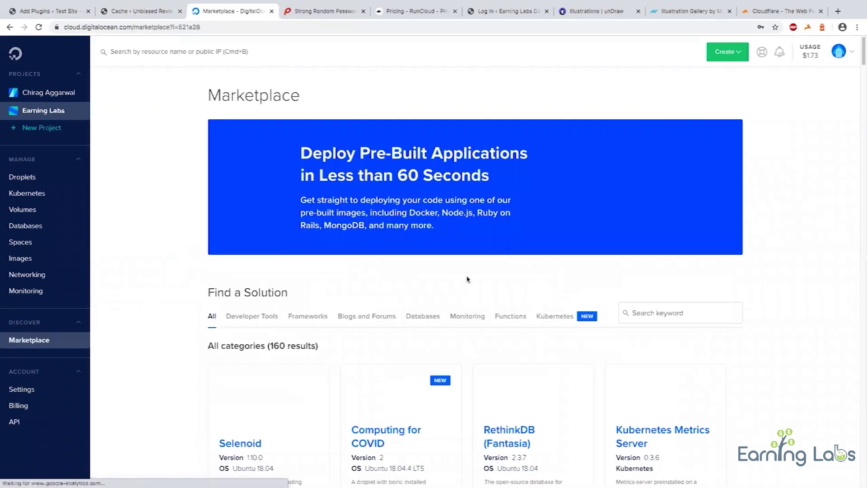
click(655, 301)
text(open)
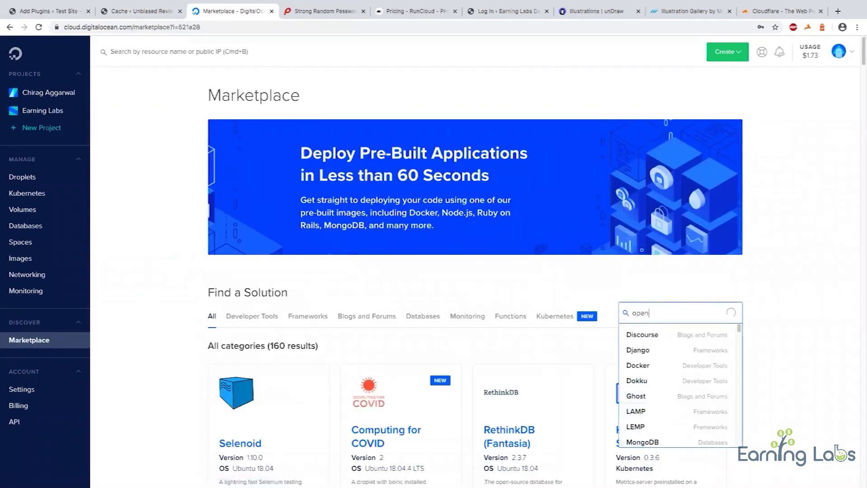
text(litespeed)
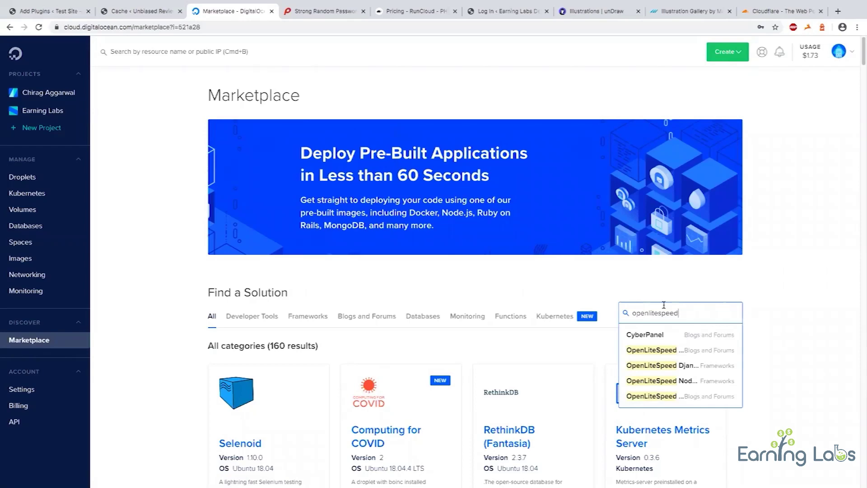
click(654, 350)
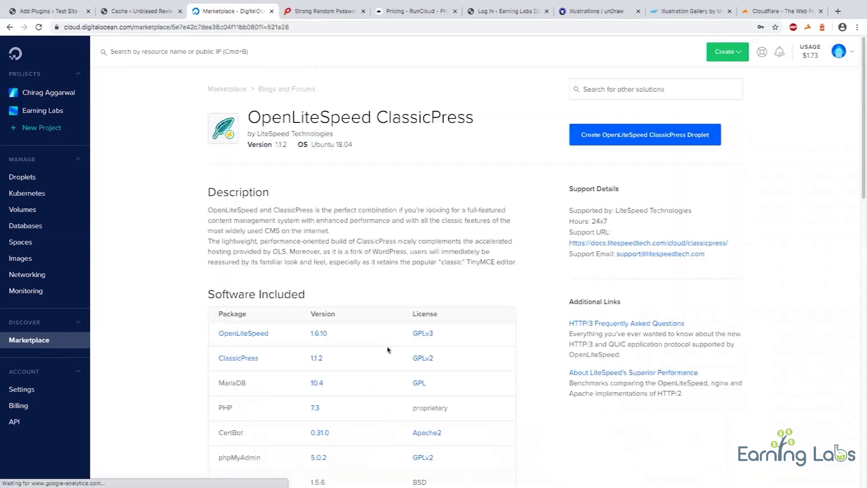
click(651, 134)
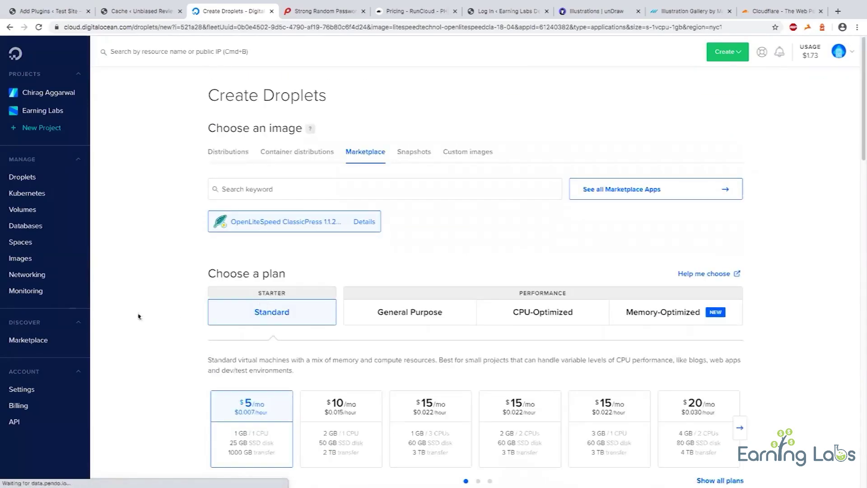
- Search the Marketplace again for 'openlitespeed wordpress' and reopen the OpenLiteSpeed ClassicPress listing
click(28, 340)
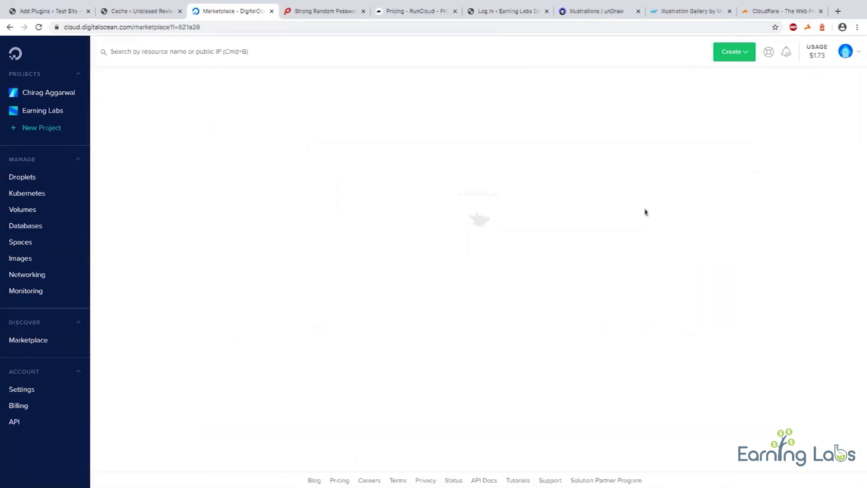
click(641, 312)
text(openlitespeed wordpress)
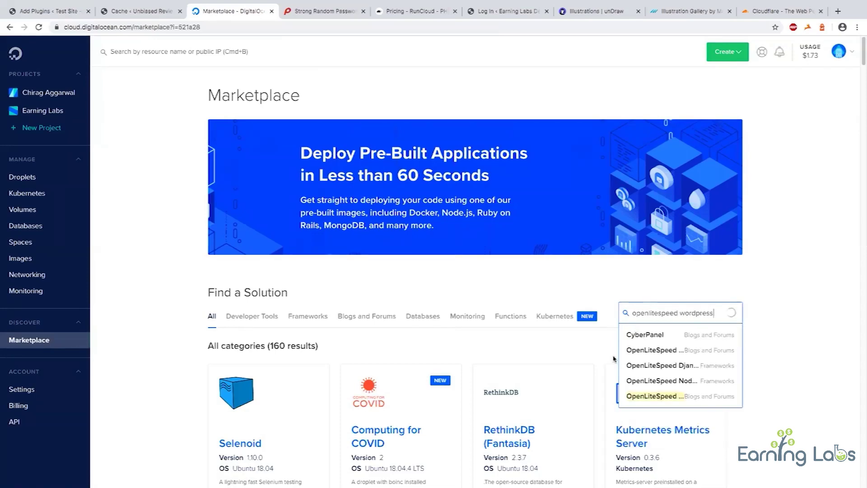
click(661, 350)
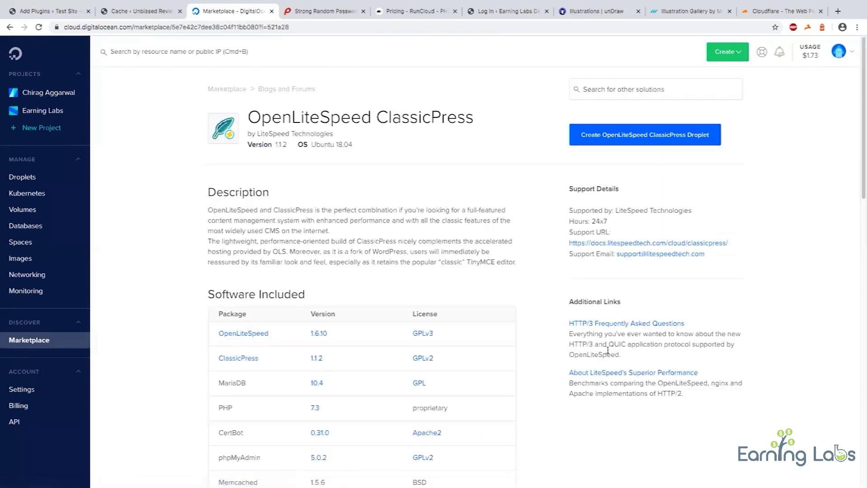
scroll(274, 260, down, 2)
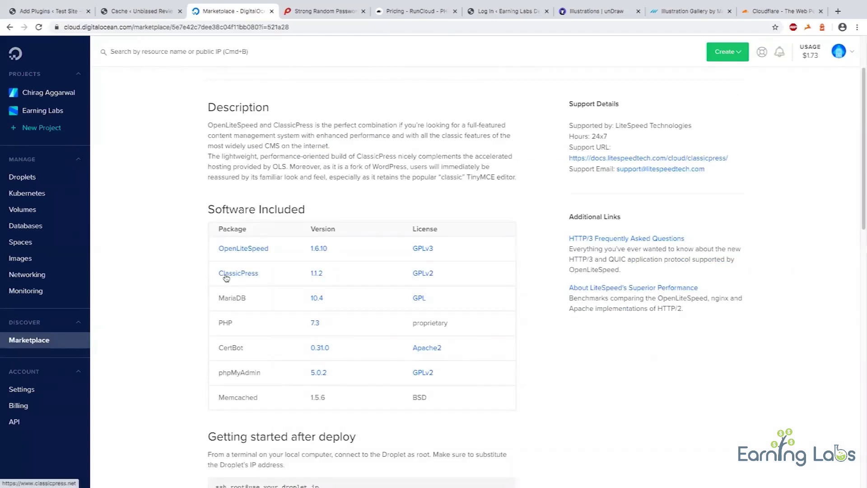
scroll(210, 287, up, 2)
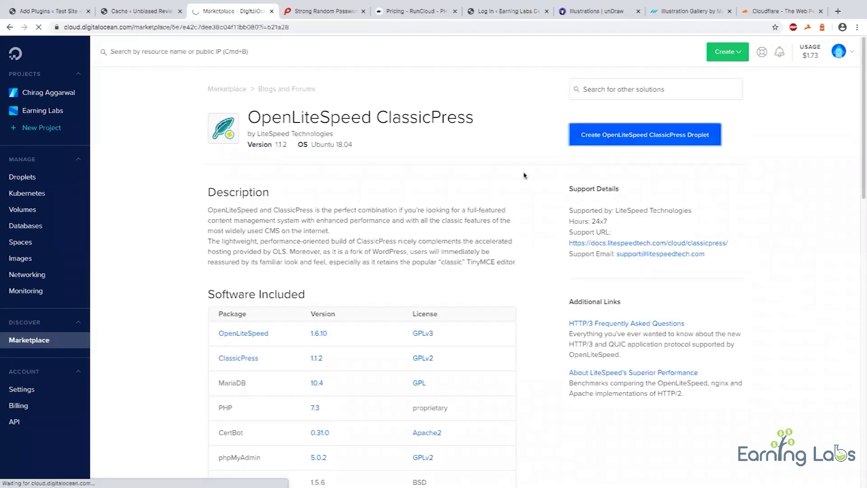
- Open Create Droplets for the app and choose Password authentication
click(614, 138)
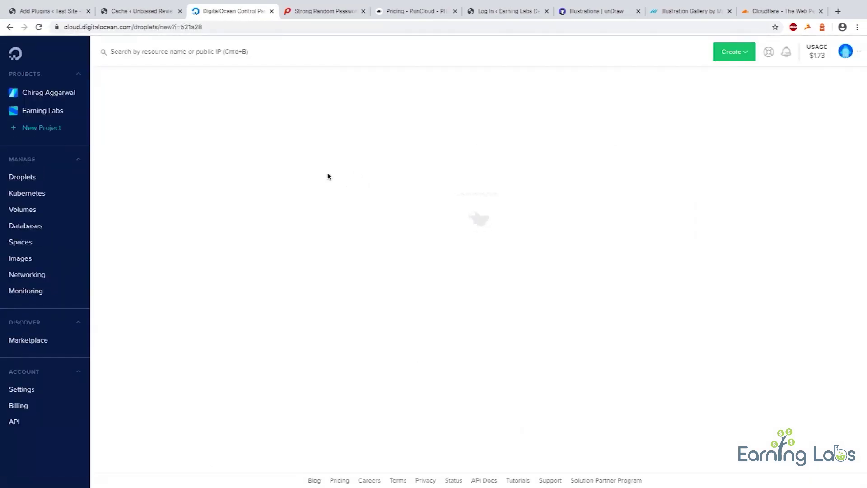
scroll(264, 251, down, 5)
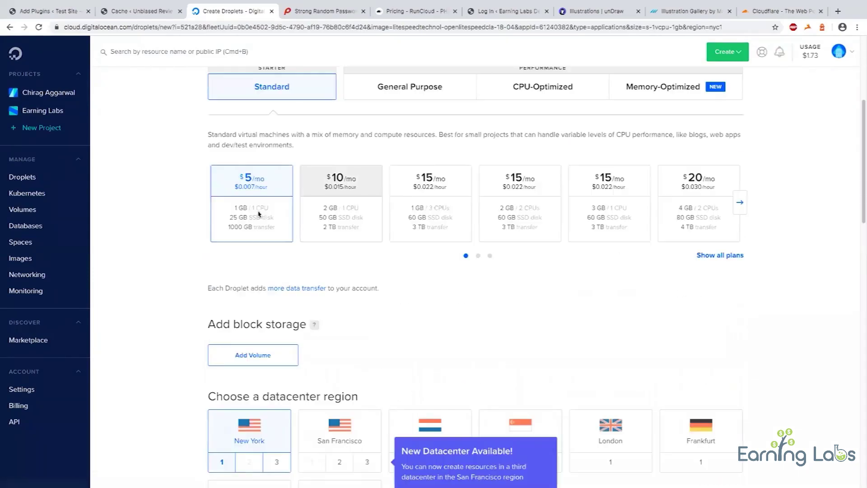
scroll(263, 251, up, 5)
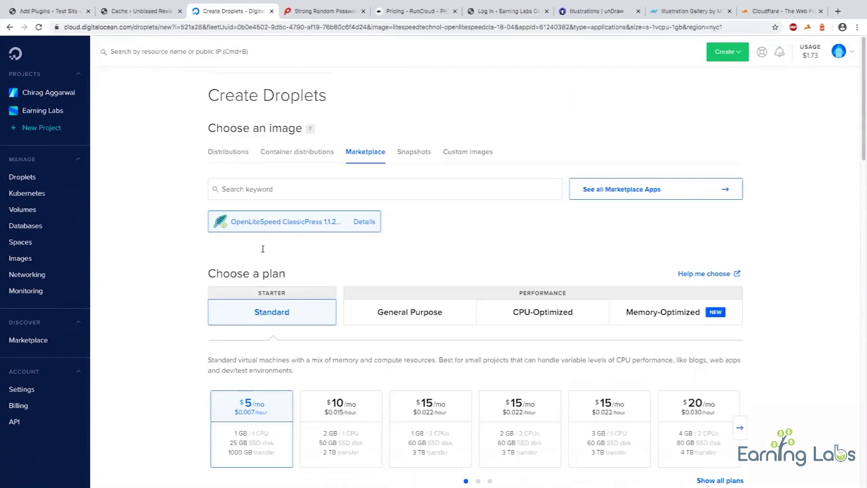
scroll(256, 318, down, 12)
scroll(257, 318, down, 4)
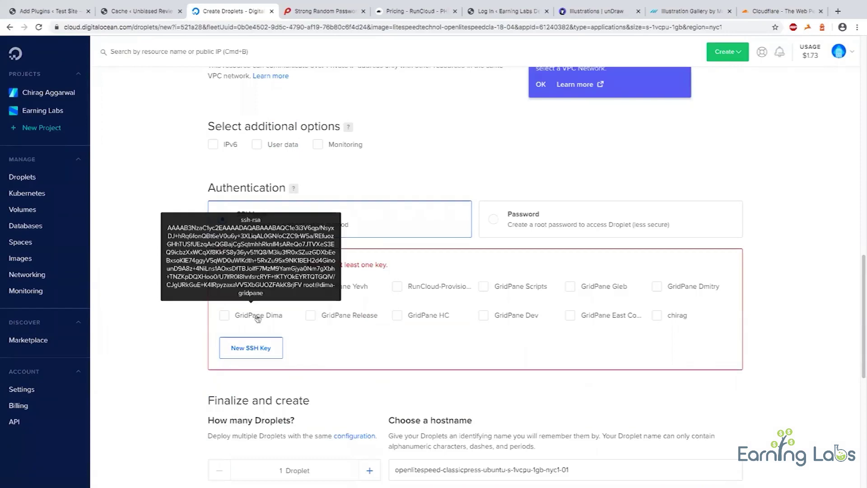
click(493, 219)
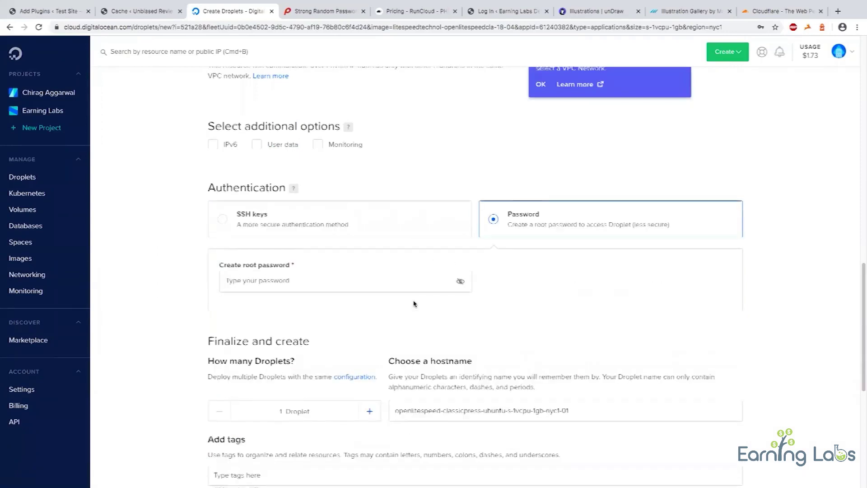
scroll(412, 302, down, 5)
scroll(388, 350, up, 20)
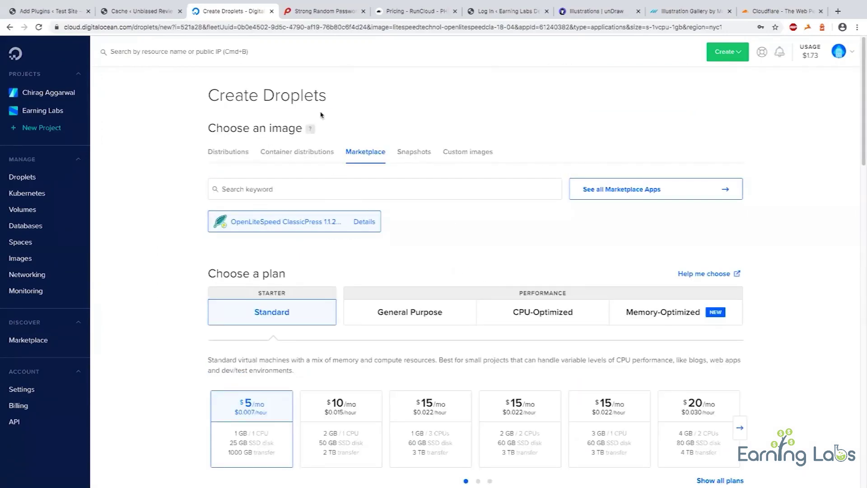
scroll(446, 325, down, 20)
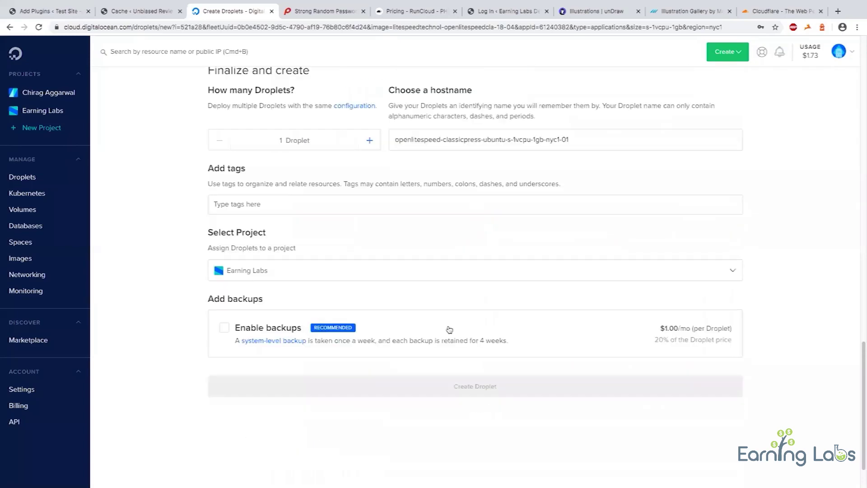
- Compare against RunCloud pricing, review the plans, and dismiss the private networking and datacenter notices
click(392, 11)
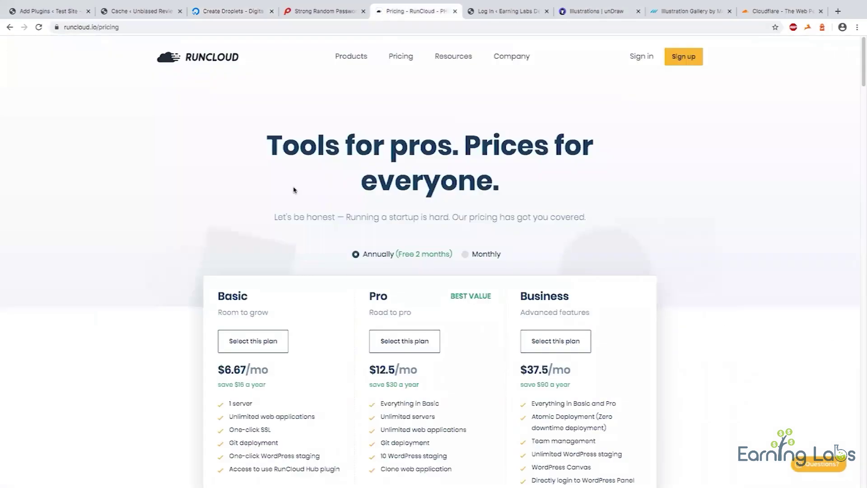
click(230, 11)
scroll(292, 256, down, 2)
scroll(293, 255, up, 6)
scroll(292, 255, up, 3)
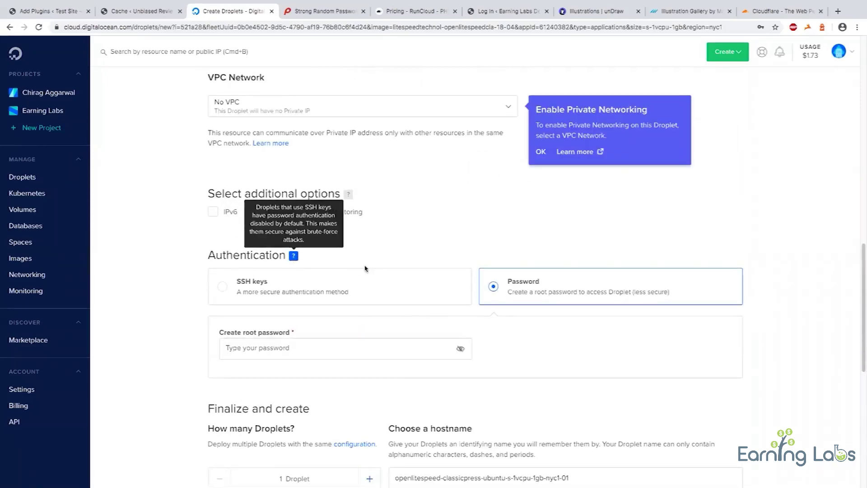
scroll(368, 268, up, 3)
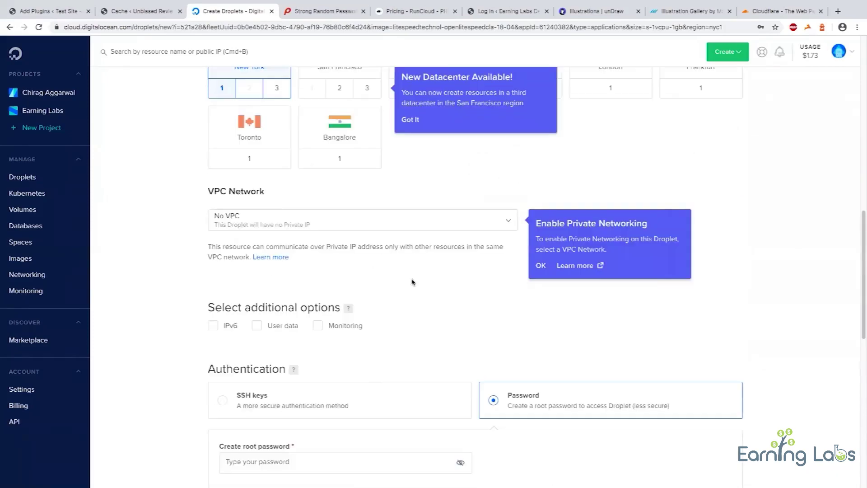
scroll(487, 257, up, 1)
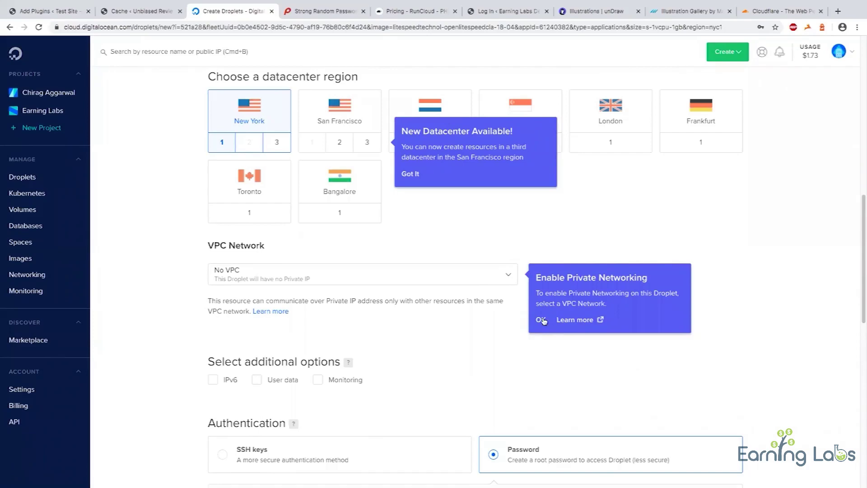
click(541, 321)
click(406, 176)
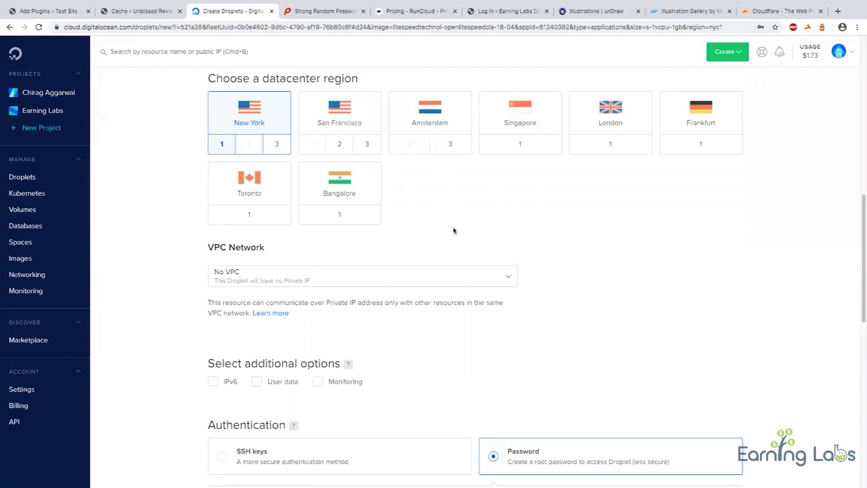
scroll(453, 229, up, 10)
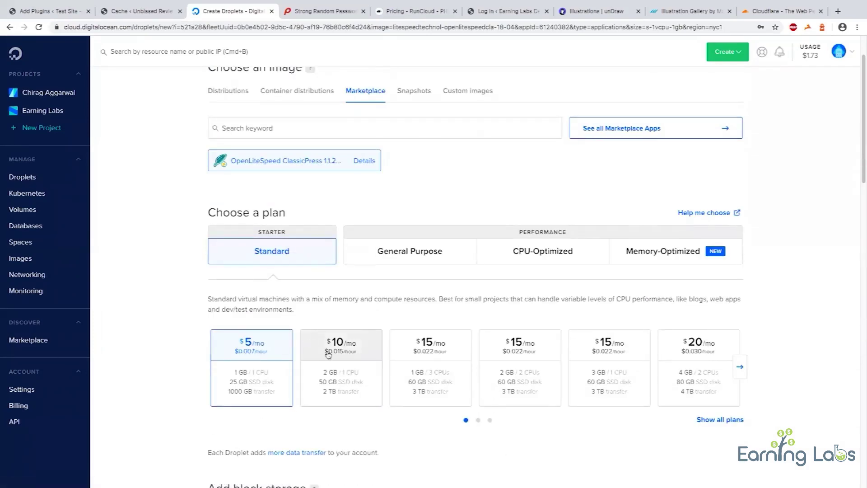
scroll(336, 293, up, 2)
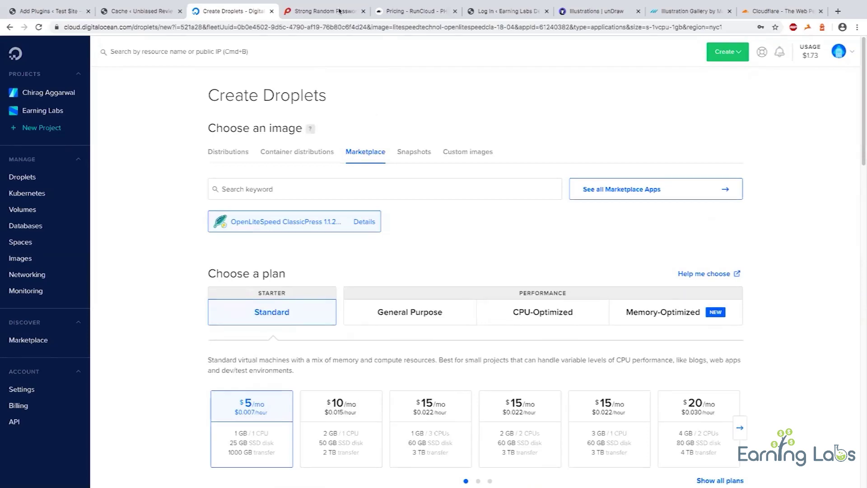
click(413, 11)
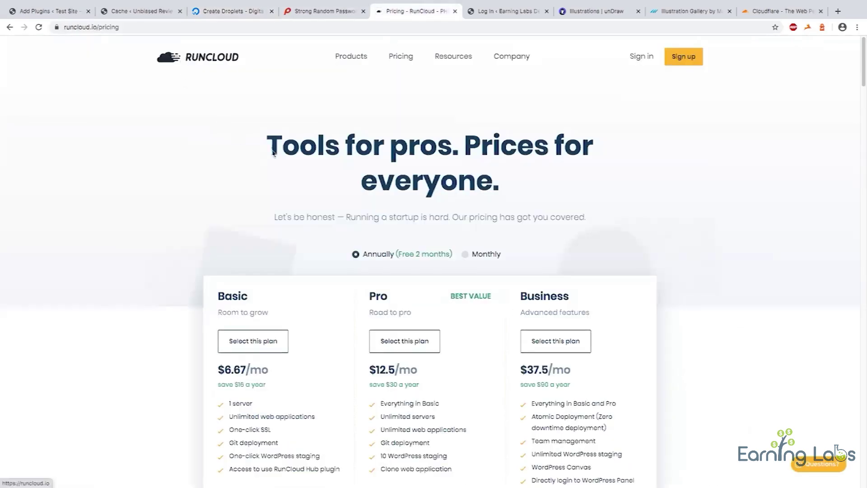
- Activate W3 Total Cache and go to Performance > General Settings
scroll(262, 177, down, 15)
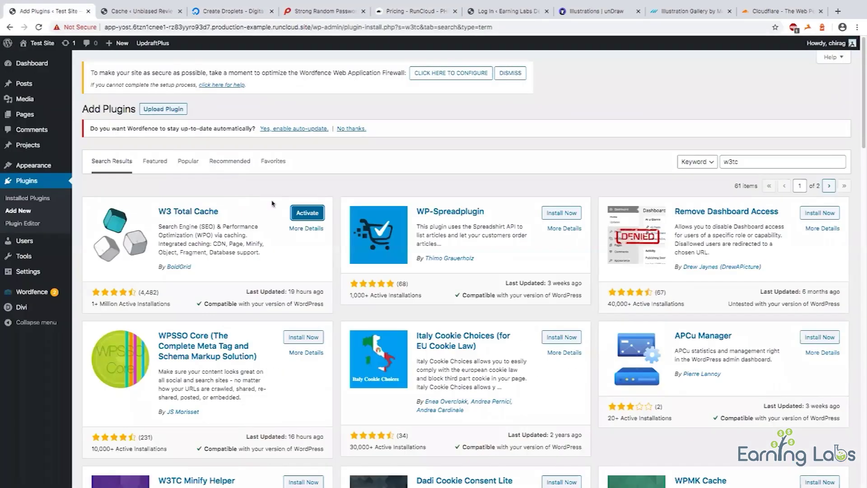
click(317, 214)
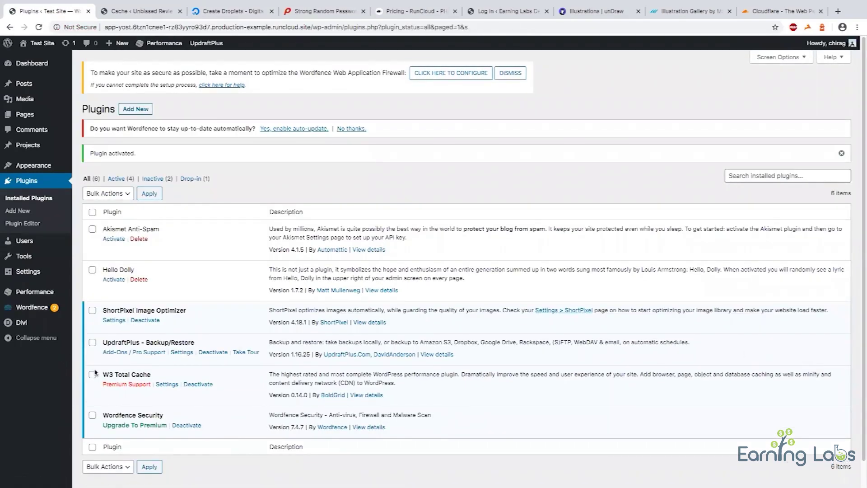
scroll(170, 326, down, 1)
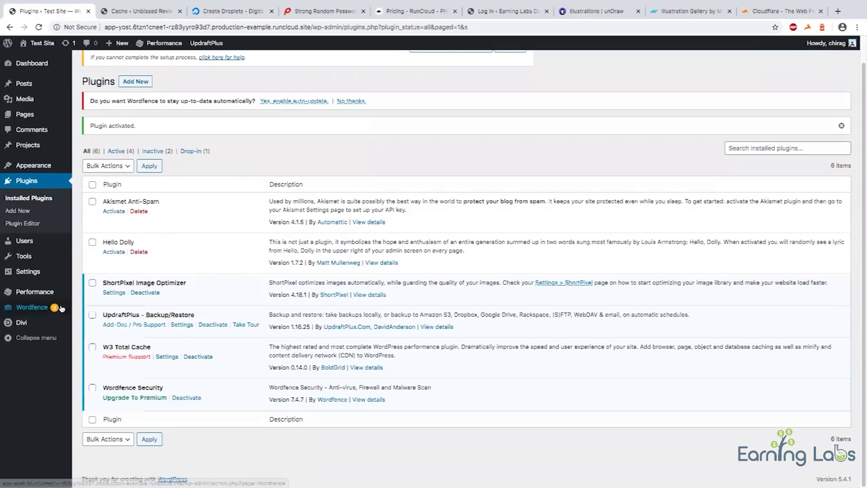
mouse_move(36, 291)
click(91, 224)
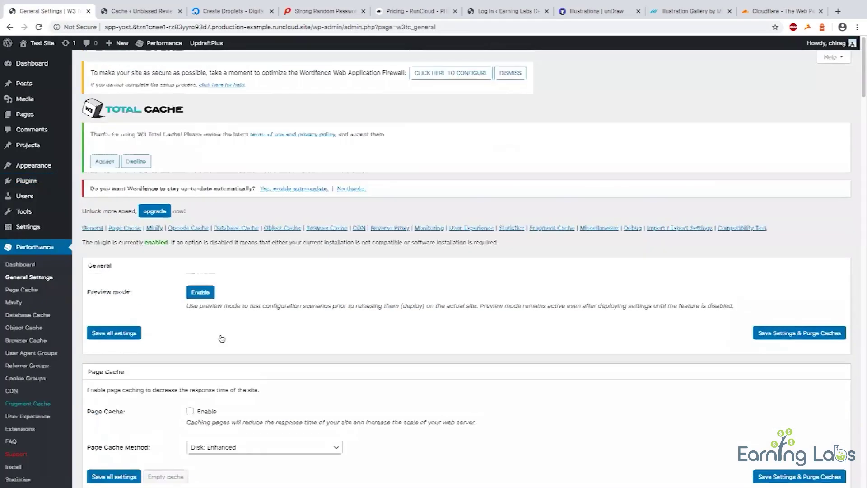
- Review W3 Total Cache's General Settings and the CDN Type list, leaving StackPath selected
scroll(222, 338, down, 5)
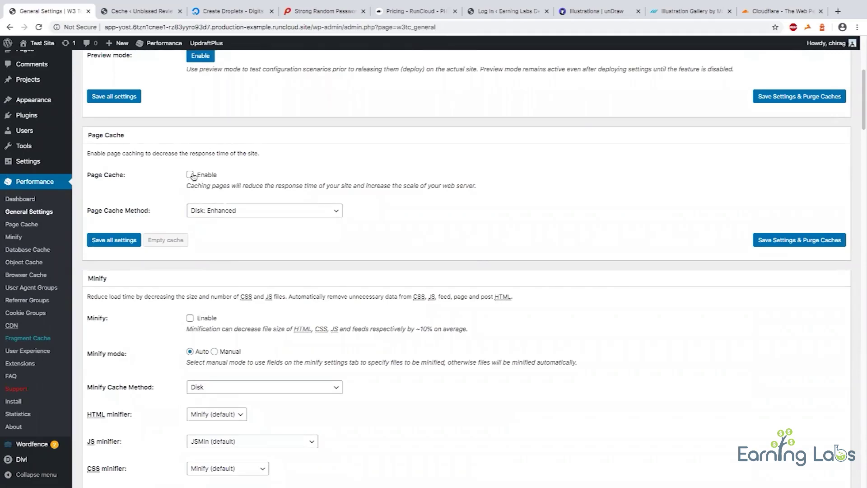
scroll(209, 282, down, 1)
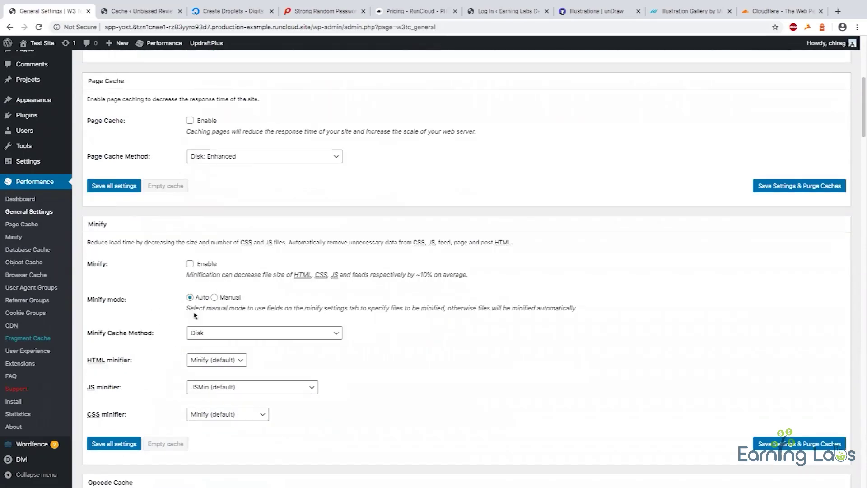
scroll(167, 355, down, 9)
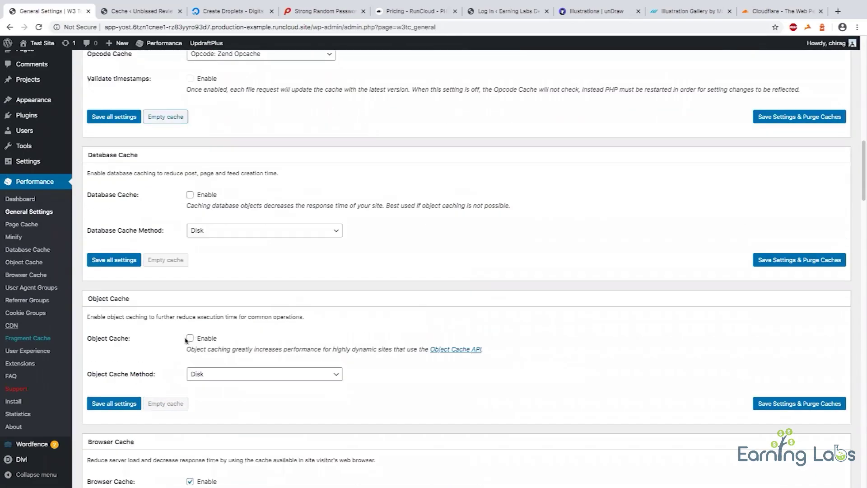
scroll(186, 341, down, 12)
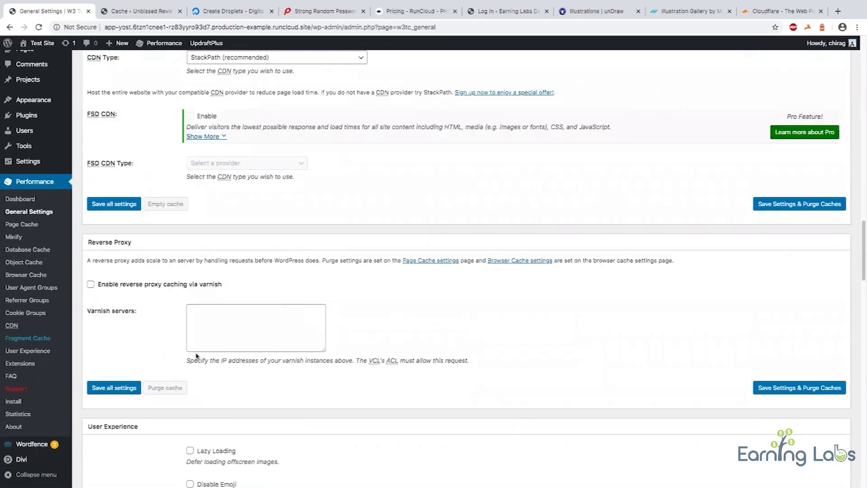
scroll(196, 357, up, 2)
scroll(212, 338, down, 4)
scroll(234, 317, up, 9)
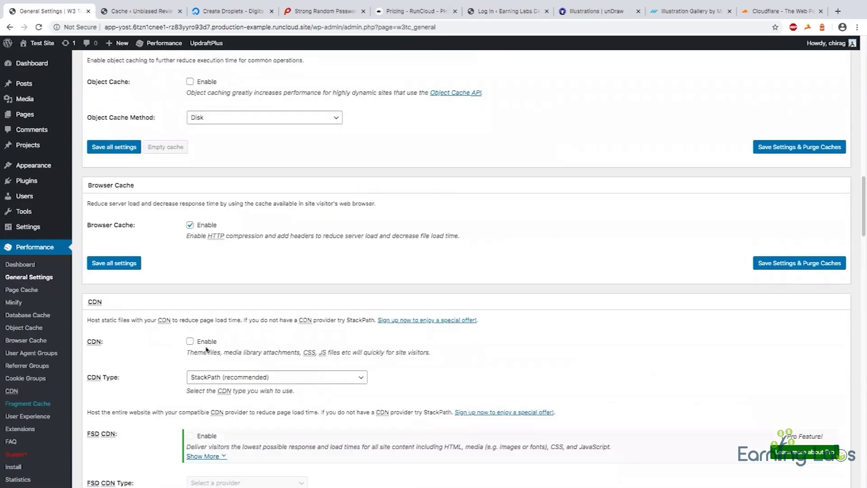
click(210, 376)
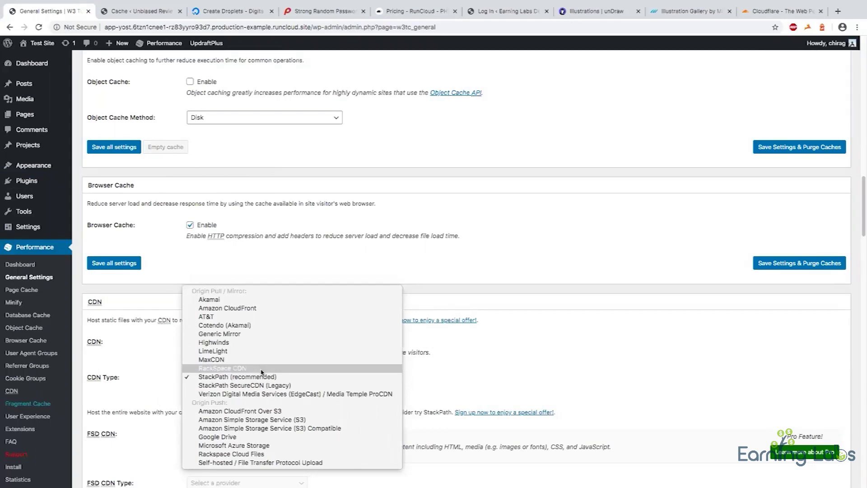
click(527, 261)
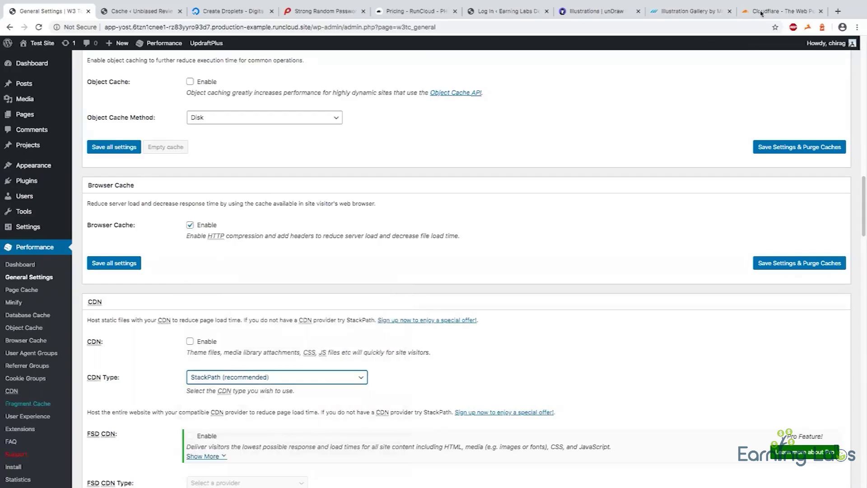
- Switch to the Cloudflare website and glance over its homepage
click(763, 11)
scroll(499, 251, down, 2)
scroll(497, 271, up, 2)
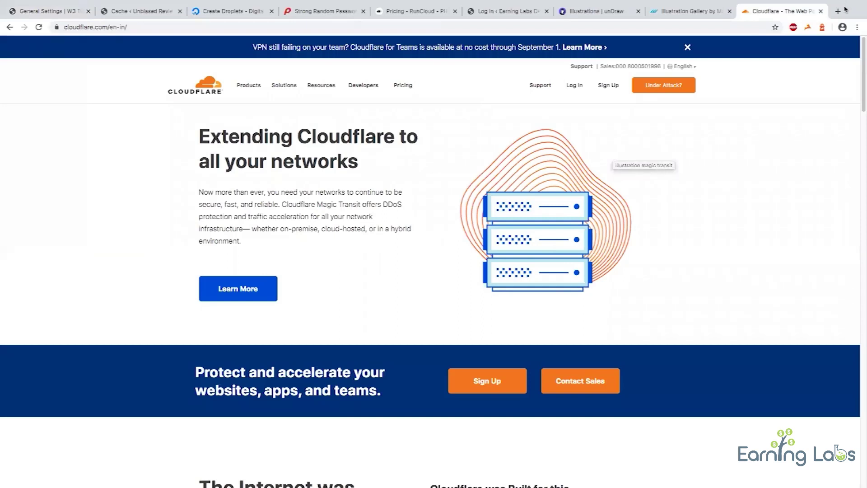
- Search 'bunny cdn' and 'stackpath' in new tabs and open the official StackPath site
click(837, 12)
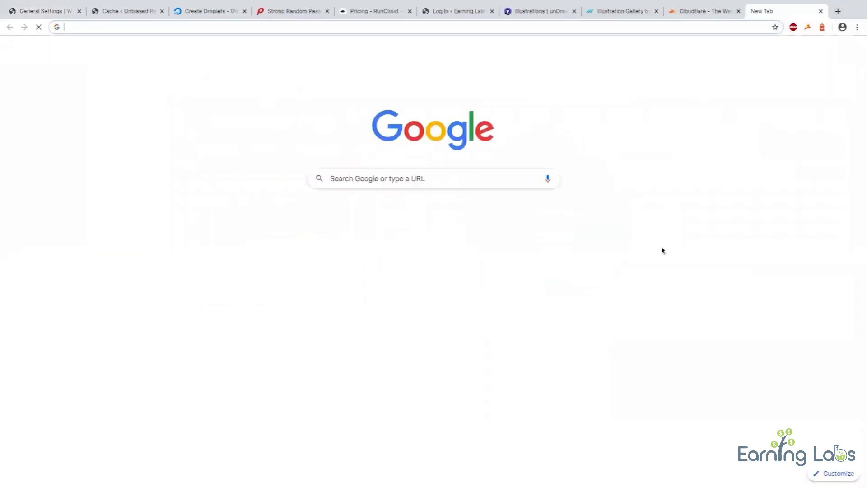
text(bunny cdn)
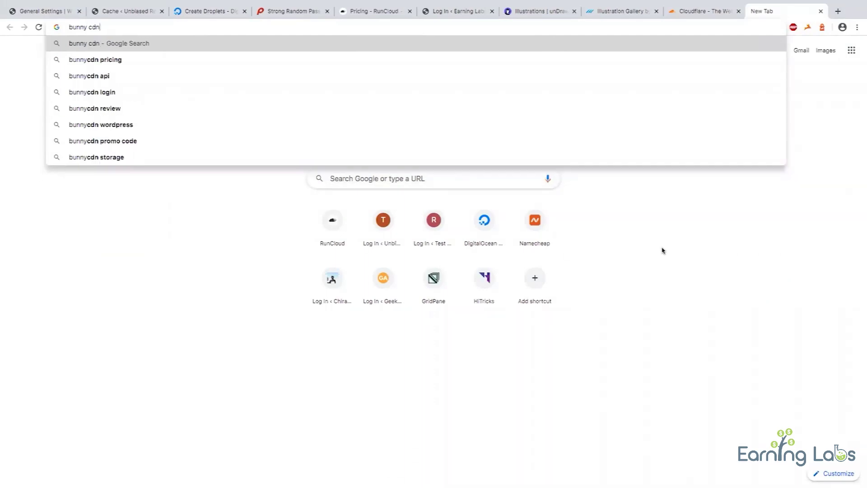
key(Return)
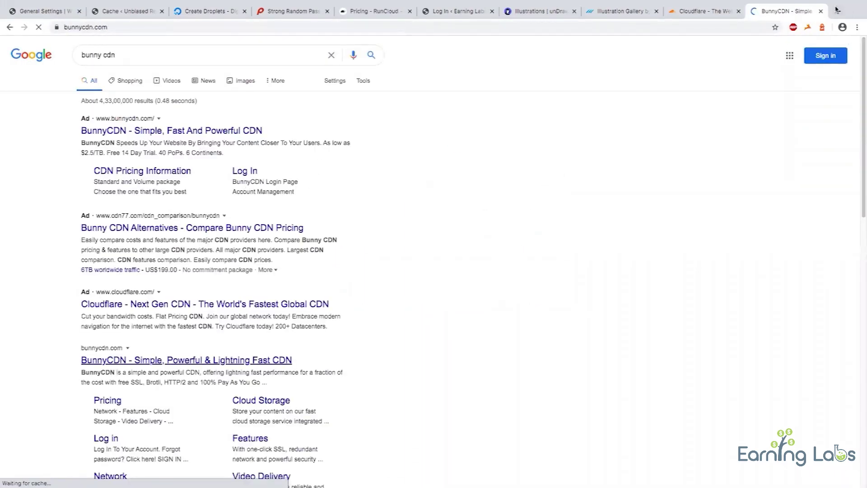
key(ctrl+t)
text(stackpath)
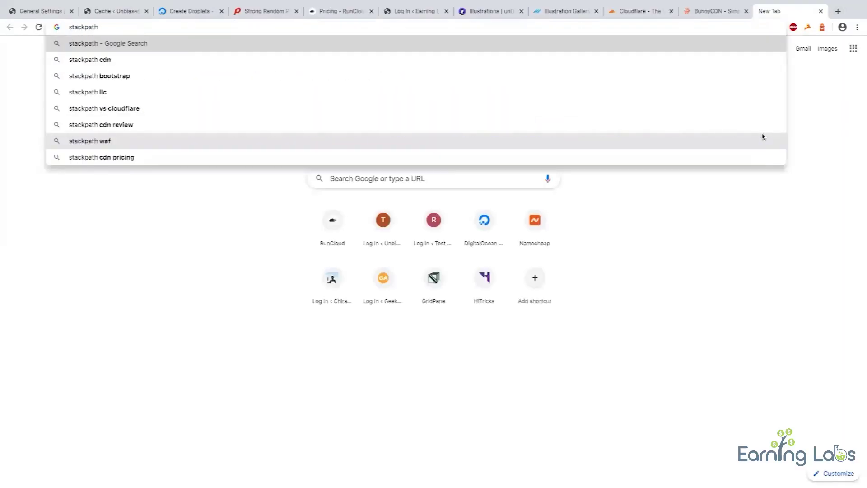
key(Return)
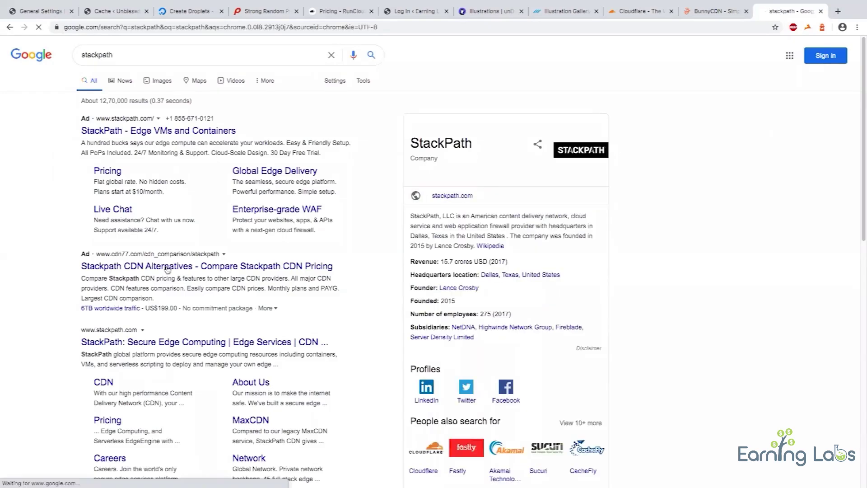
click(452, 195)
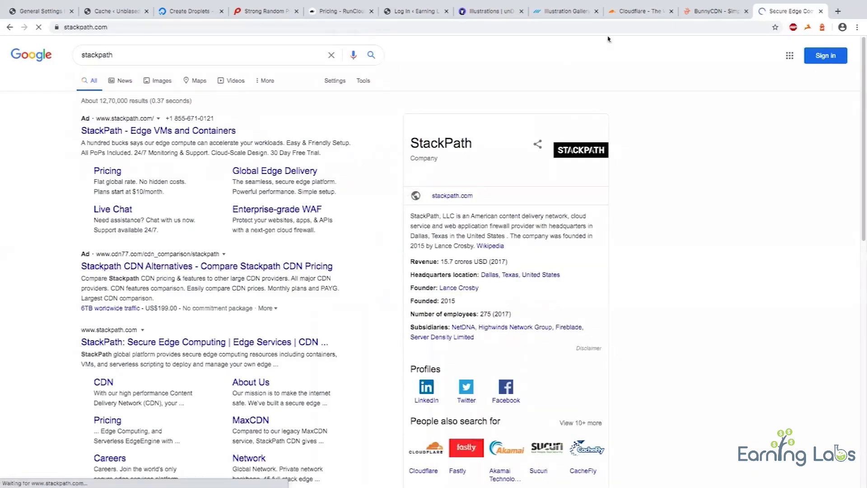
- Compare the BunnyCDN, StackPath and Cloudflare tabs, ending on BunnyCDN's homepage
click(717, 11)
scroll(426, 291, down, 8)
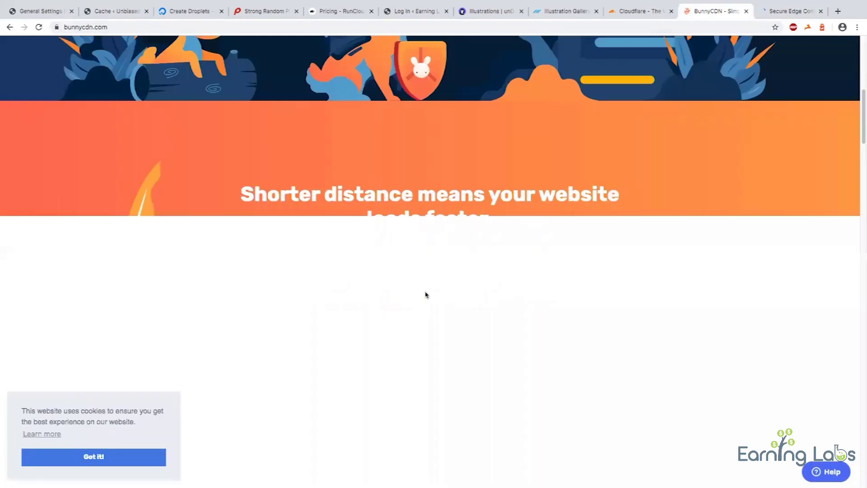
scroll(426, 294, up, 8)
key(ctrl+Tab)
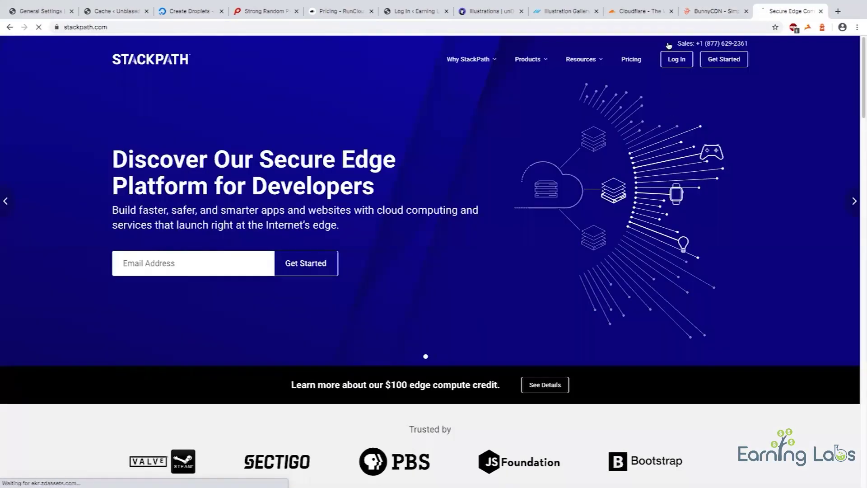
click(645, 11)
scroll(525, 229, down, 13)
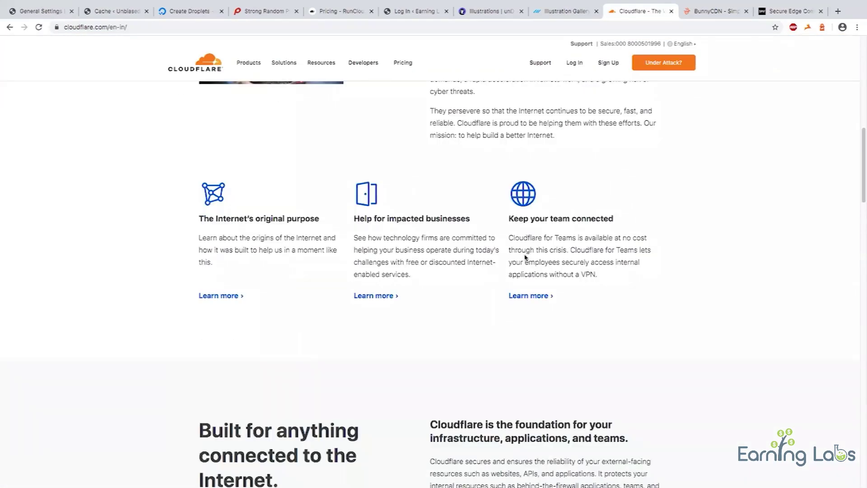
scroll(525, 257, up, 9)
scroll(525, 257, up, 4)
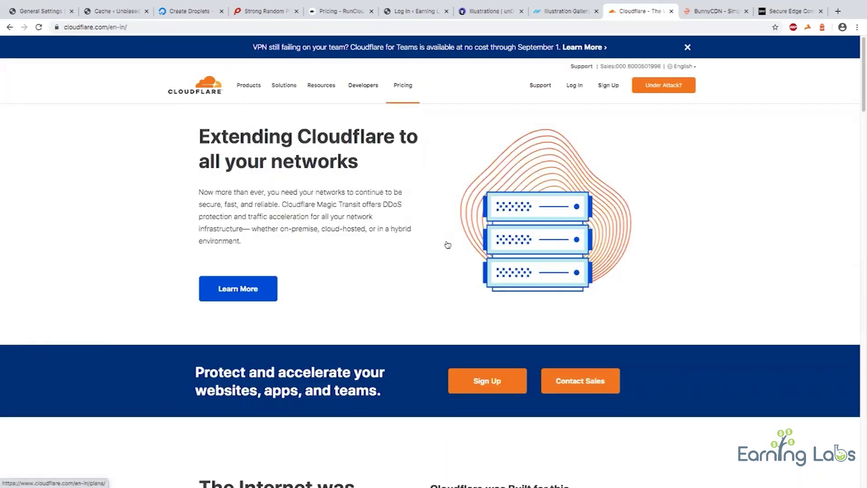
scroll(447, 265, down, 4)
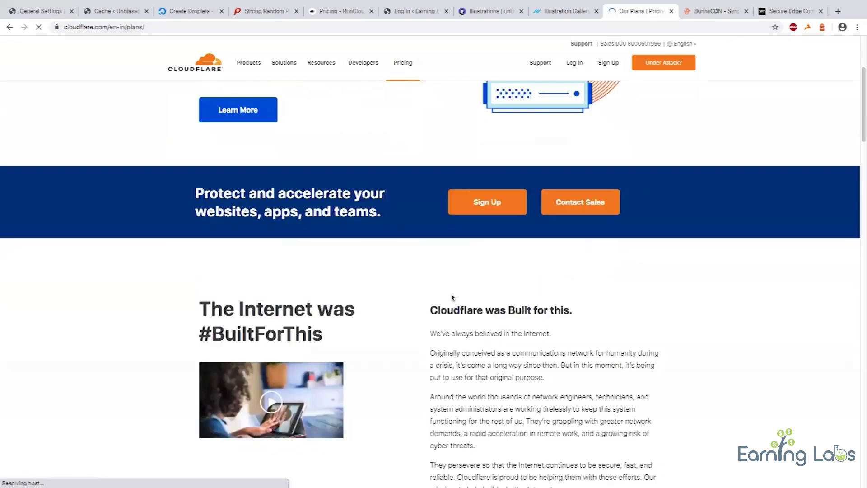
click(695, 12)
scroll(572, 323, down, 10)
scroll(389, 306, up, 3)
scroll(390, 308, down, 1)
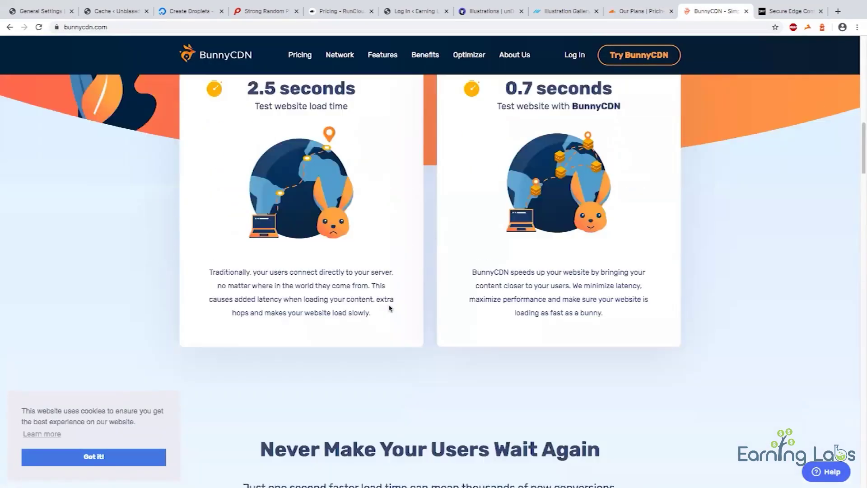
scroll(390, 308, down, 8)
scroll(457, 311, up, 1)
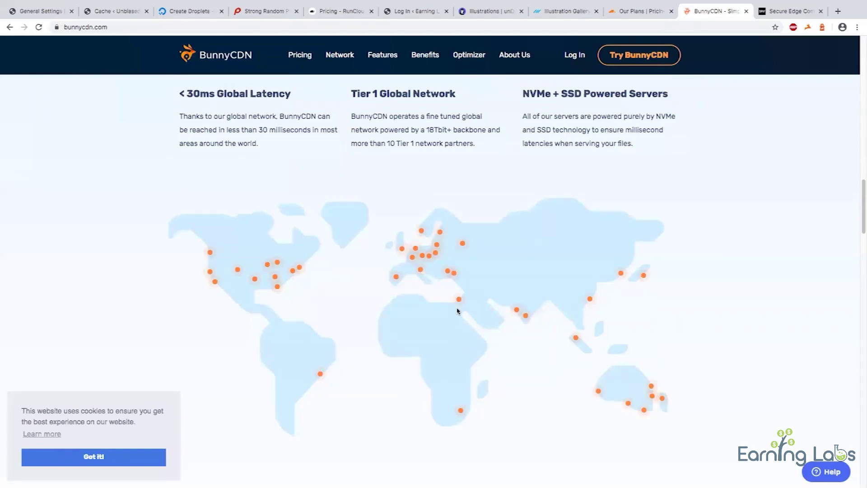
scroll(457, 311, up, 1)
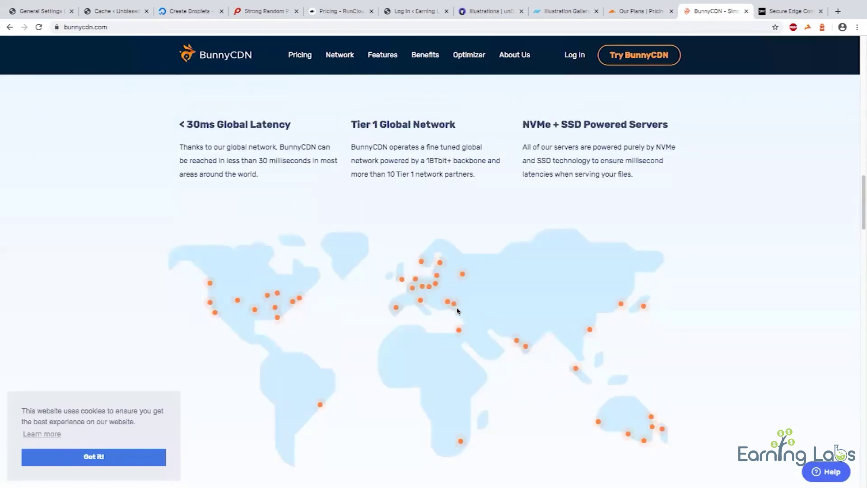
scroll(457, 311, down, 1)
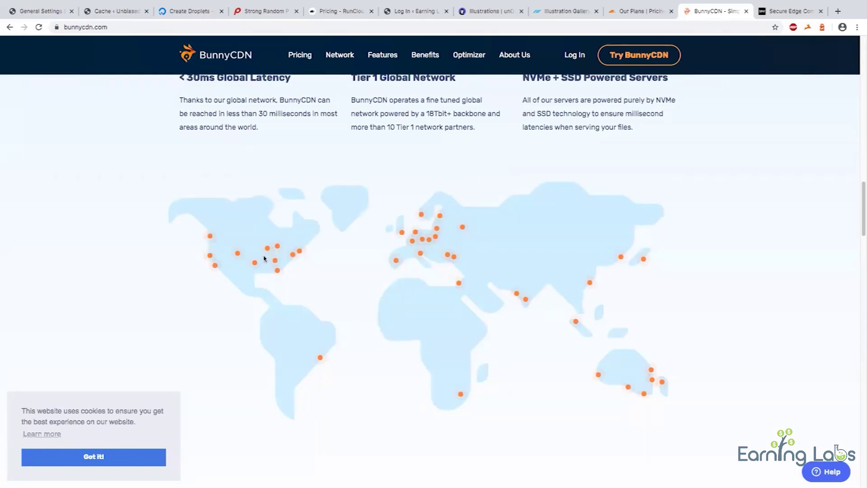
scroll(280, 289, up, 1)
scroll(352, 302, down, 1)
- Return to LiteSpeed Cache and view its Purge and Cache settings
click(189, 13)
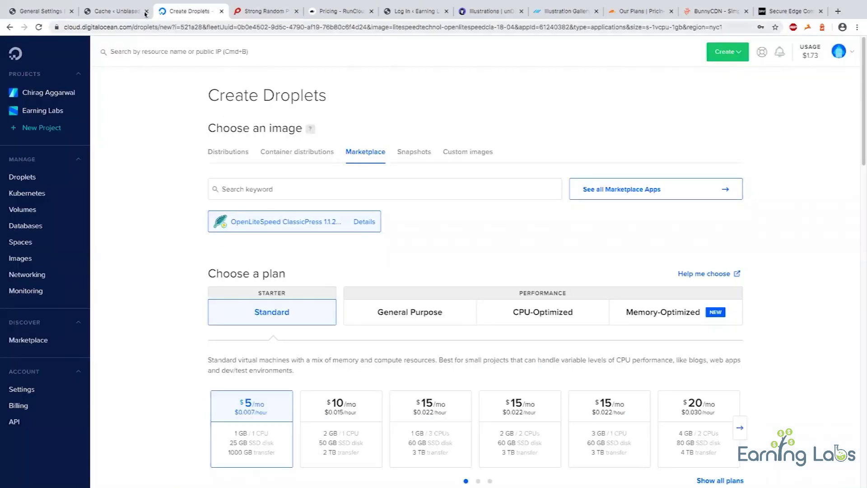
click(113, 11)
scroll(185, 209, down, 10)
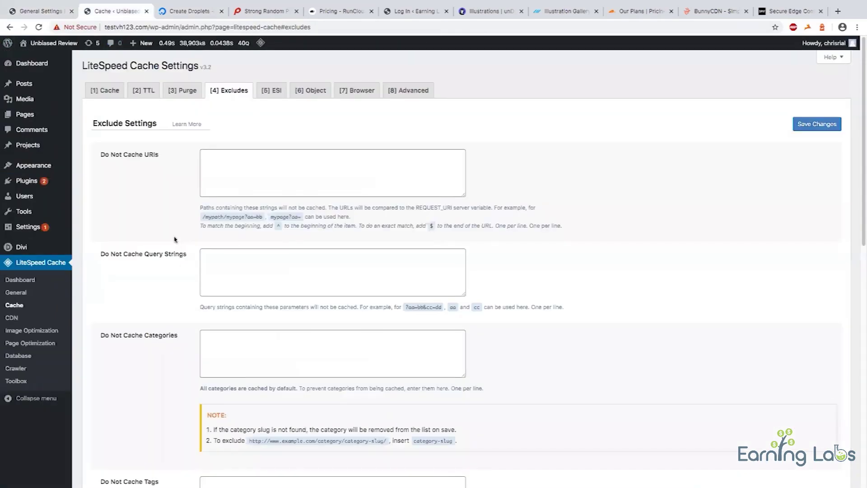
click(180, 90)
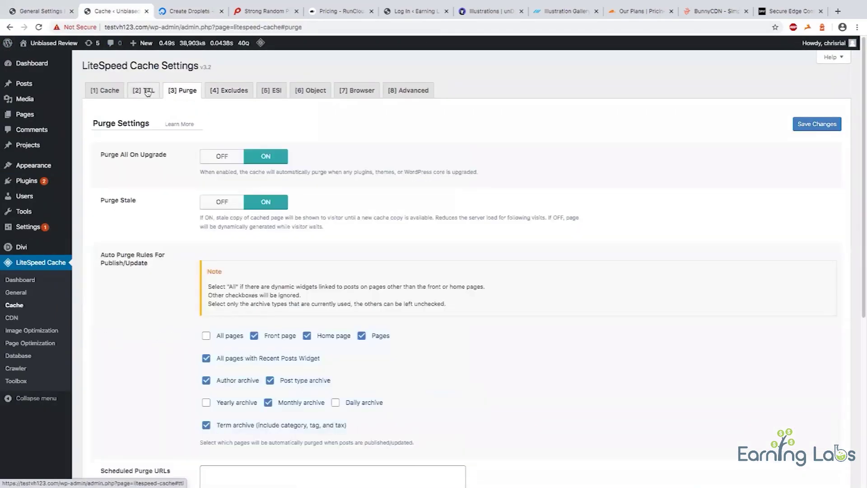
click(107, 90)
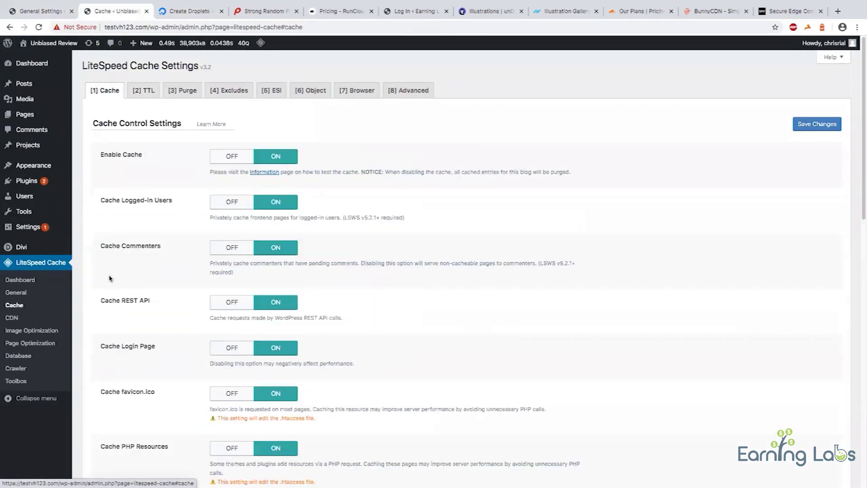
- Open LiteSpeed's CDN settings and visit quic.cloud from the selected QUIC.cloud text
click(30, 317)
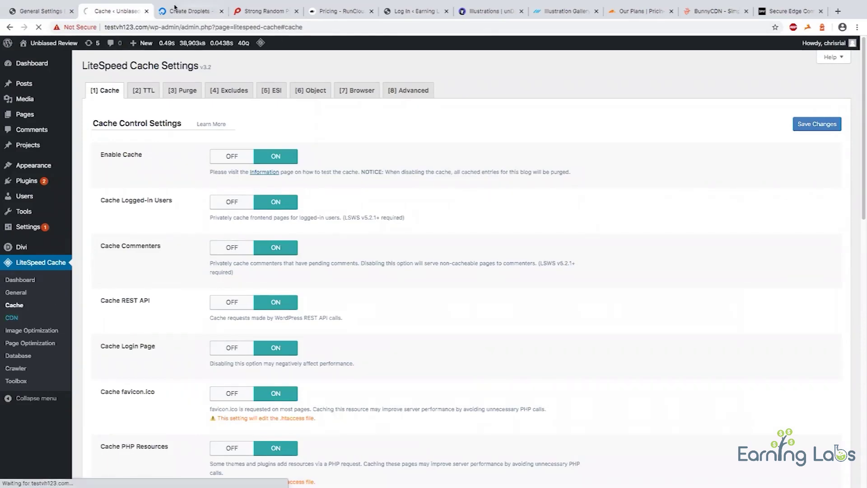
click(187, 11)
click(123, 15)
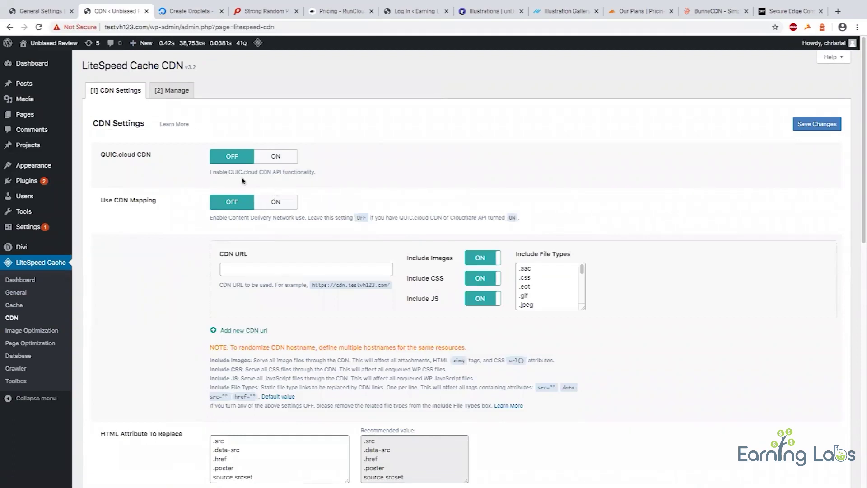
drag(228, 171, 254, 169)
right_click(249, 165)
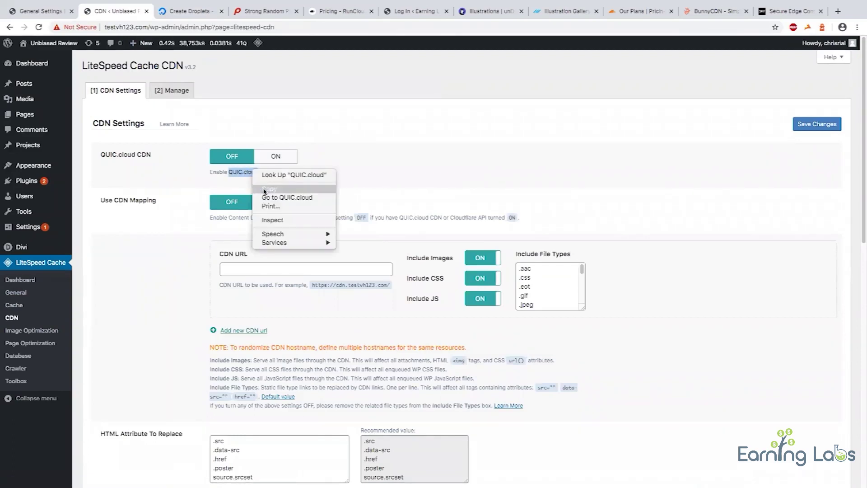
click(270, 191)
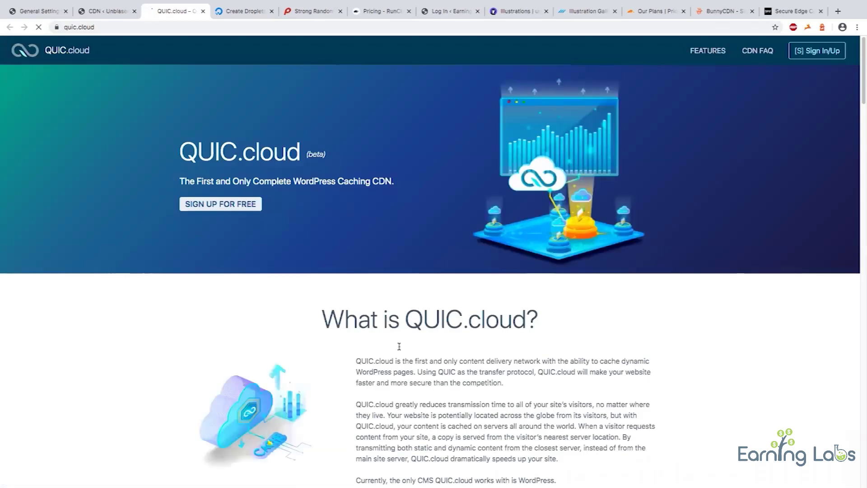
- Scroll through the QUIC.cloud homepage features, briefly highlighting the (beta) label
scroll(407, 364, down, 1)
scroll(361, 271, up, 1)
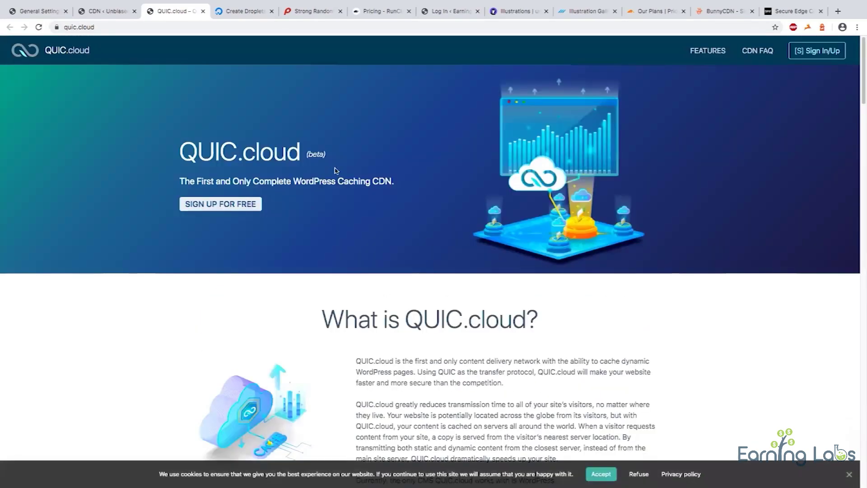
drag(334, 170, 327, 217)
click(405, 341)
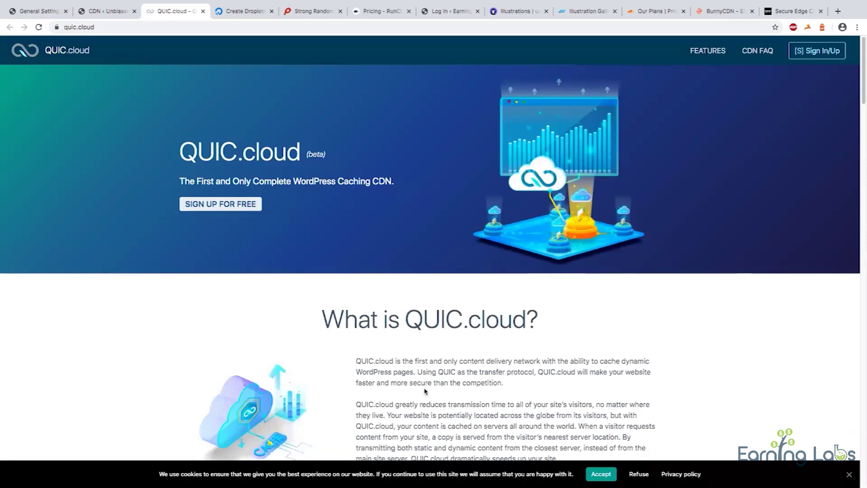
scroll(424, 390, down, 15)
scroll(421, 380, down, 12)
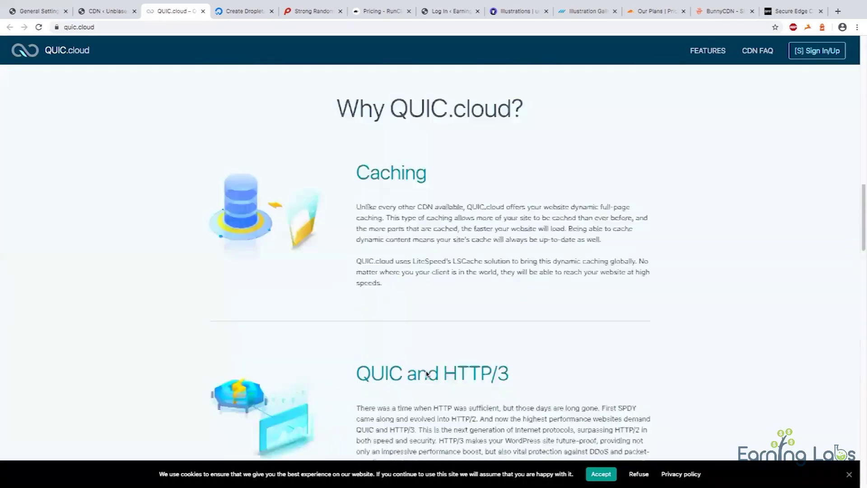
scroll(435, 348, up, 20)
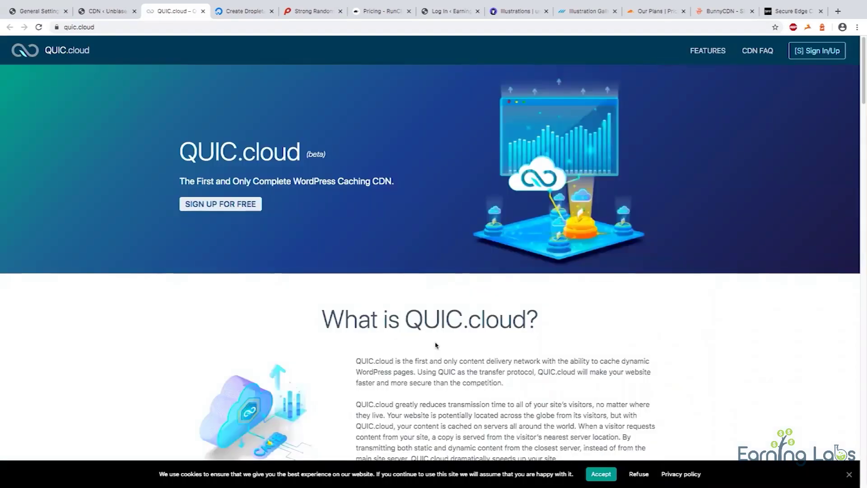
scroll(436, 346, down, 10)
scroll(472, 361, down, 10)
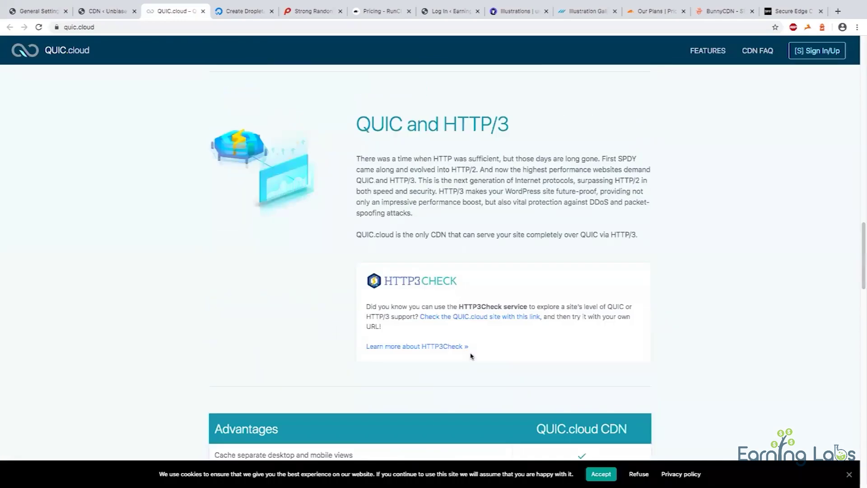
scroll(471, 357, down, 15)
scroll(470, 357, up, 13)
scroll(471, 356, up, 20)
scroll(412, 316, down, 20)
scroll(413, 353, up, 2)
scroll(386, 204, down, 10)
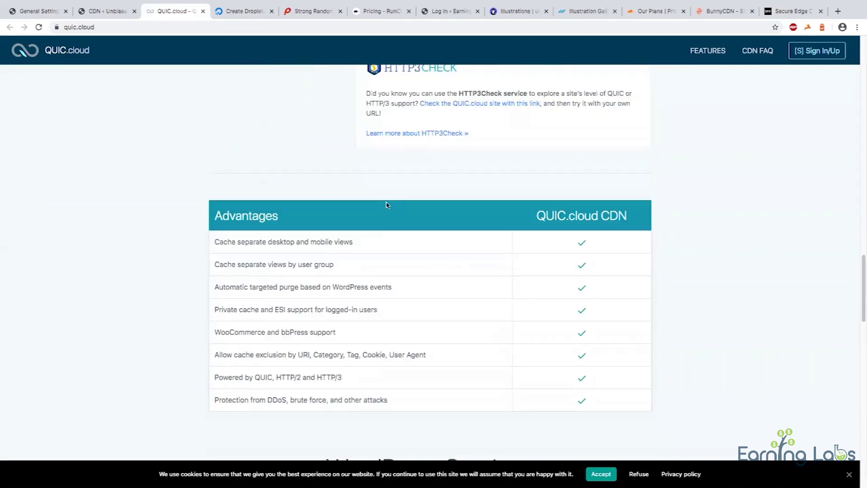
scroll(386, 204, down, 3)
scroll(383, 252, up, 20)
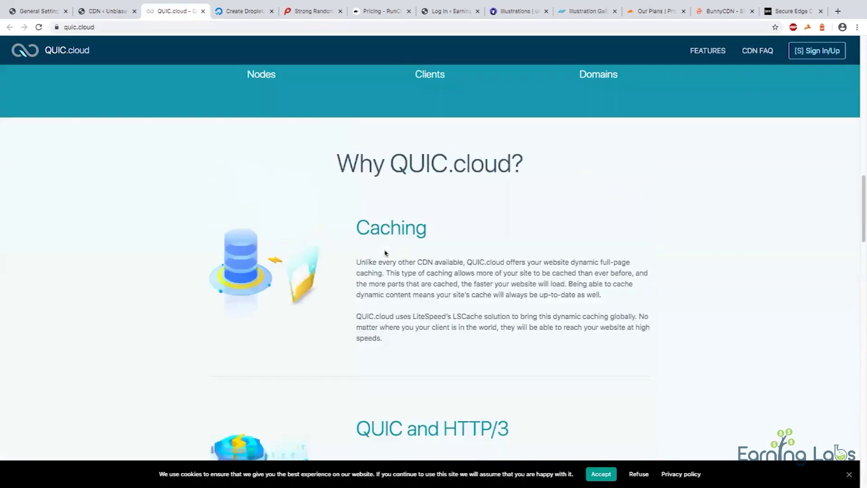
scroll(431, 253, up, 10)
scroll(518, 251, down, 20)
scroll(470, 252, up, 5)
scroll(470, 254, up, 20)
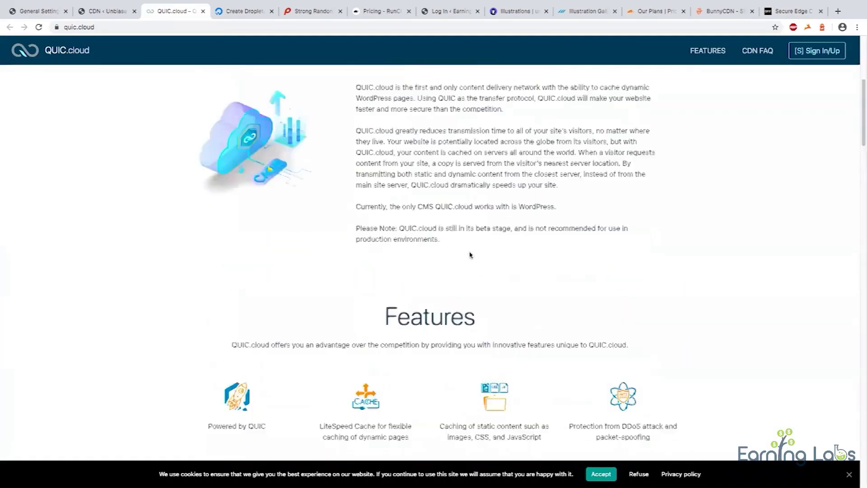
scroll(469, 255, up, 6)
- Open the CDN FAQ and highlight the free 20GB per month usage limit
click(758, 51)
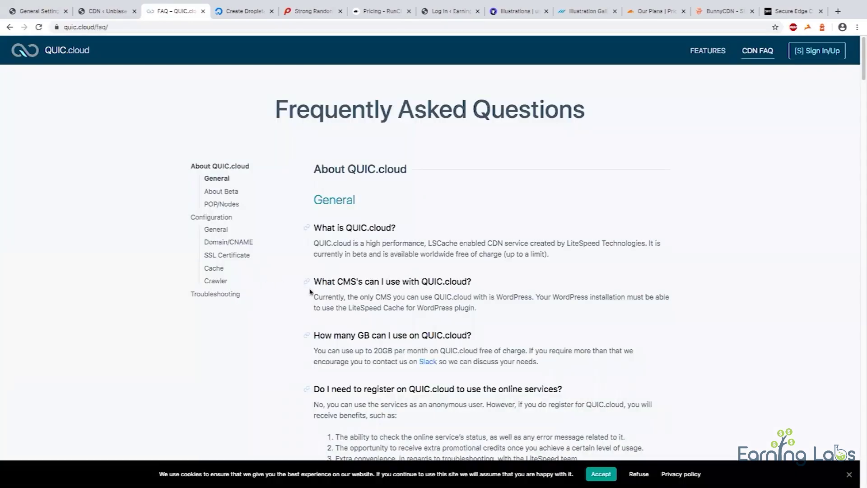
scroll(310, 289, down, 2)
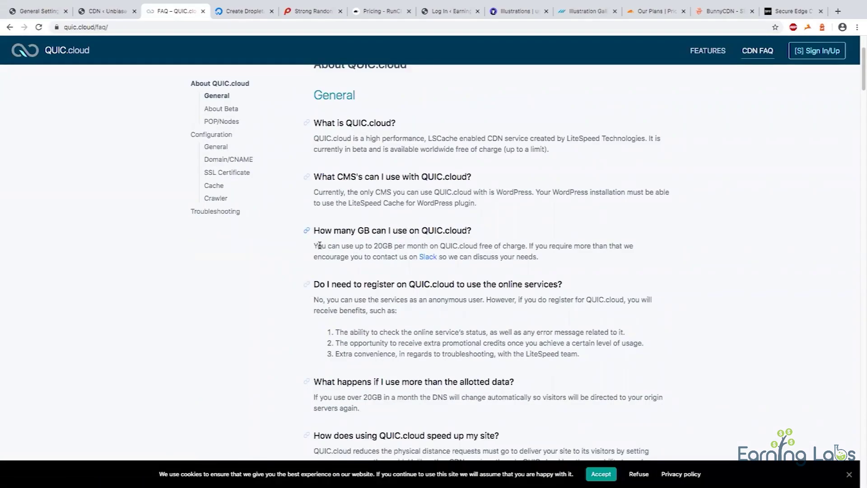
drag(374, 245, 427, 244)
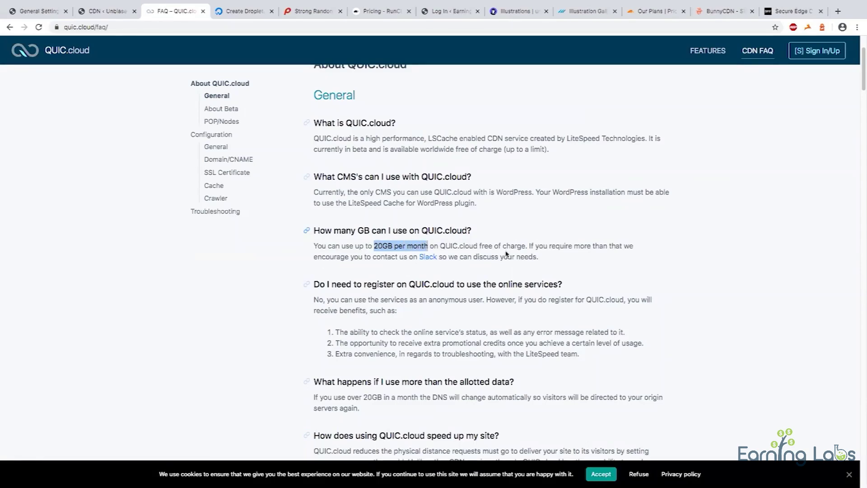
scroll(503, 246, down, 10)
scroll(395, 369, up, 12)
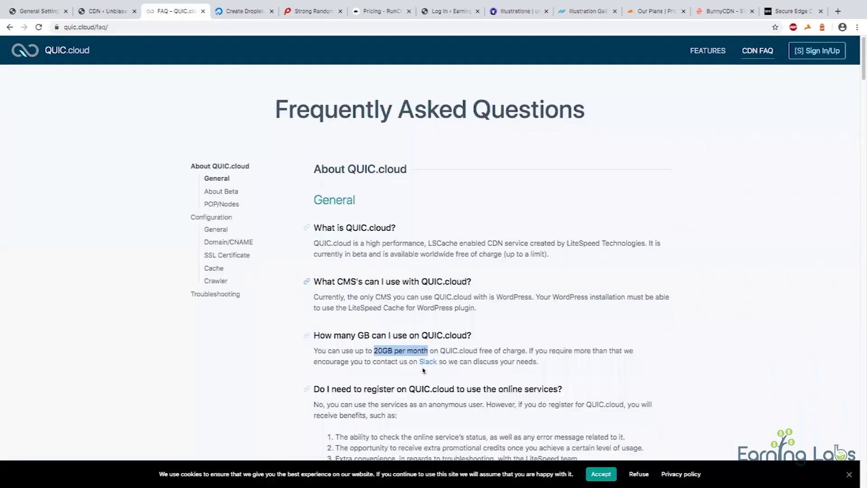
- Return to LiteSpeed's CDN settings, where QUIC.cloud CDN and CDN Mapping are off
click(101, 12)
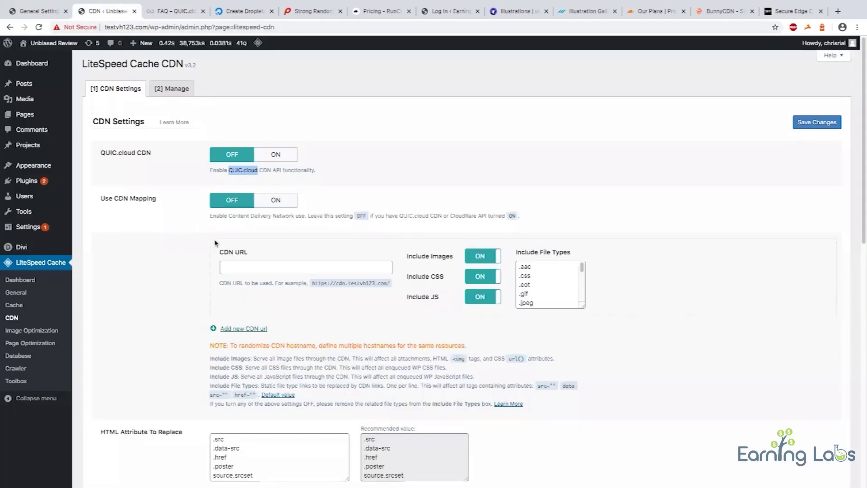
scroll(185, 252, down, 5)
scroll(186, 251, down, 2)
scroll(128, 277, up, 8)
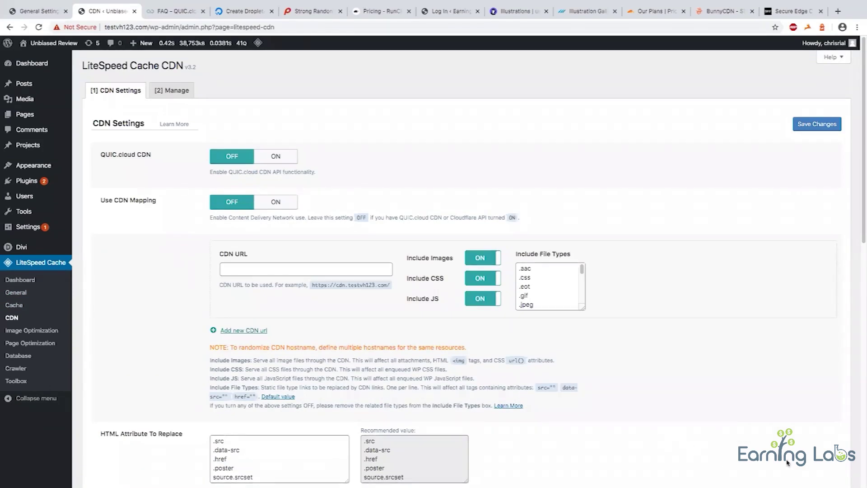
scroll(68, 346, down, 1)
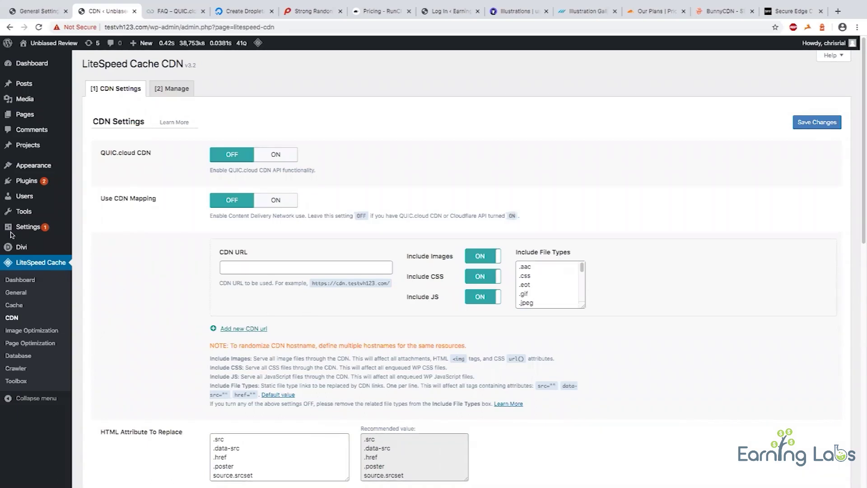
- Glance at W3 Total Cache General Settings, then back on LiteSpeed, select the site domain in the address bar
click(39, 11)
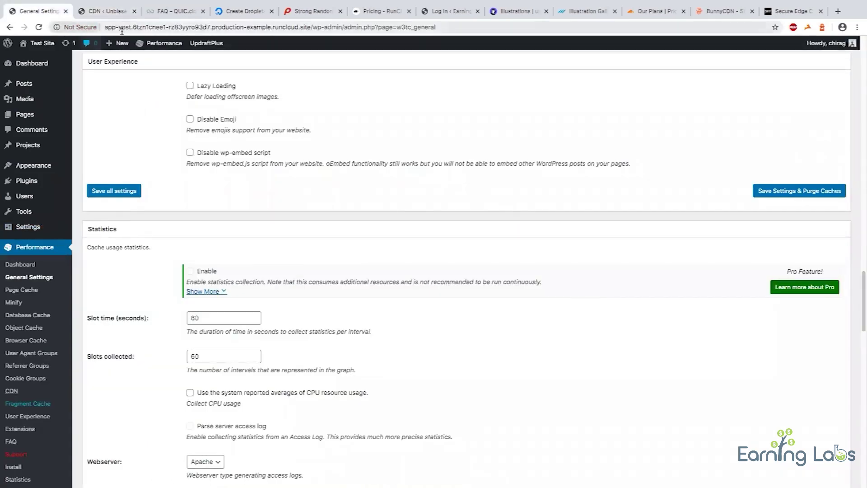
click(108, 11)
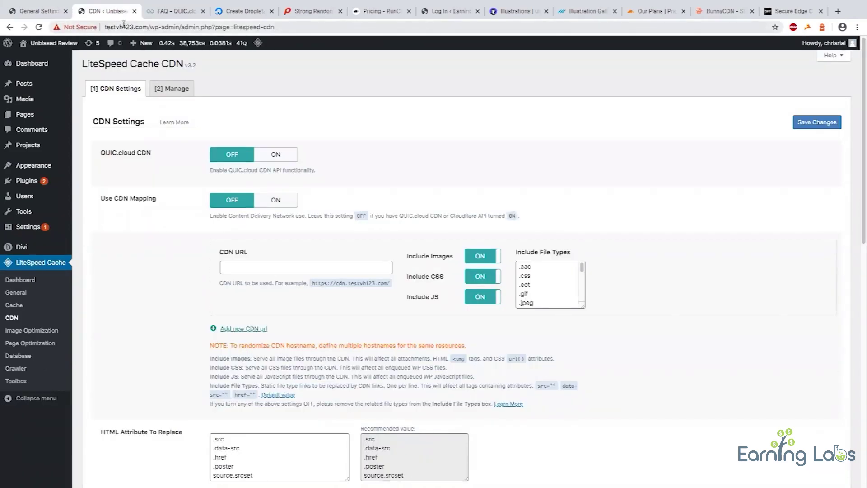
double_click(124, 24)
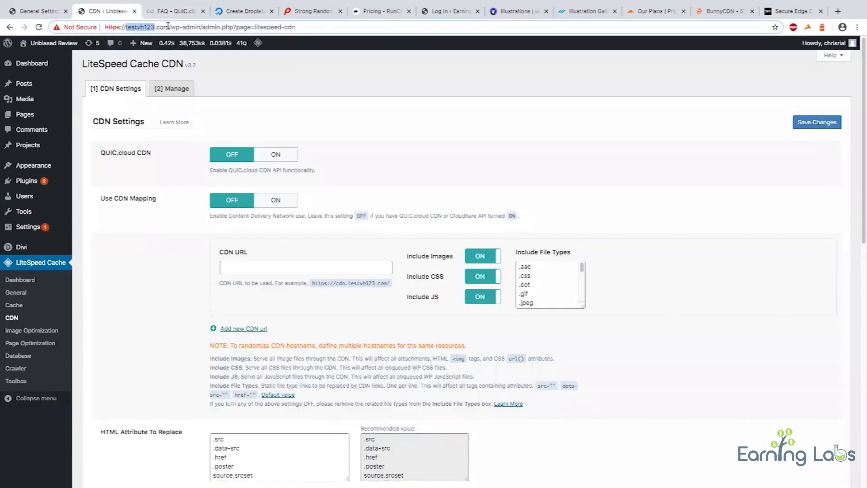
click(167, 26)
mouse_move(54, 43)
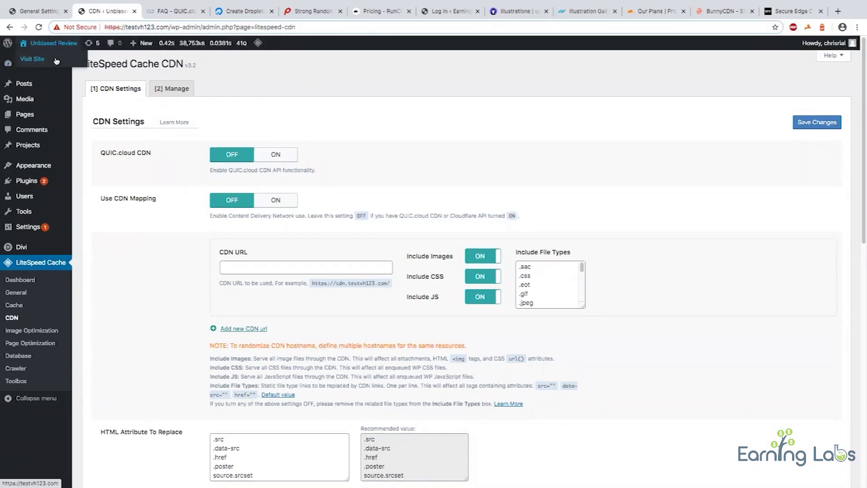
- Sign in to RunCloud from the pricing page and open the Earning Labs server
click(366, 13)
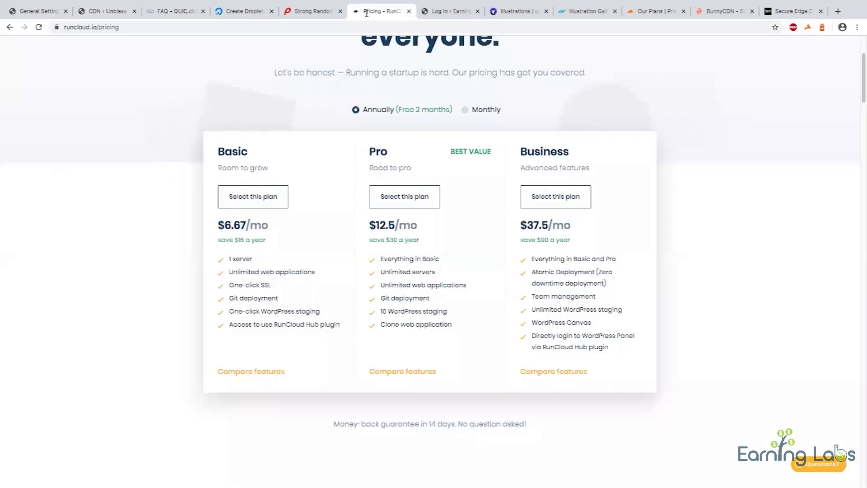
scroll(338, 153, up, 3)
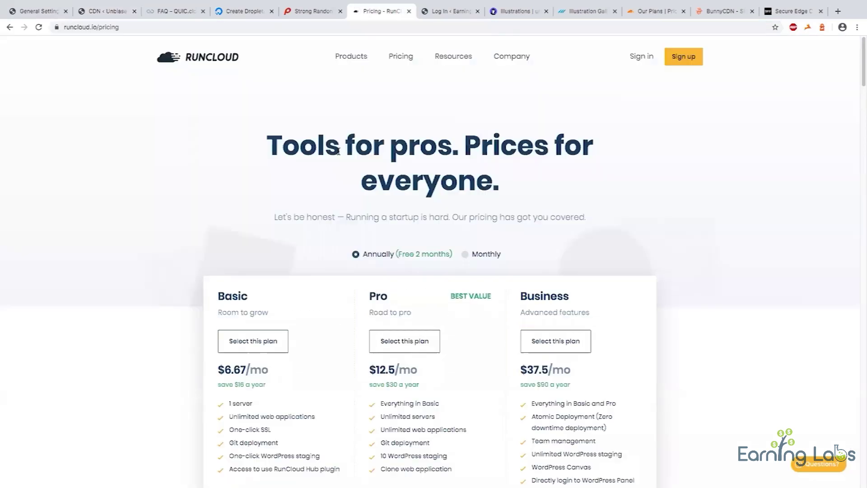
click(637, 58)
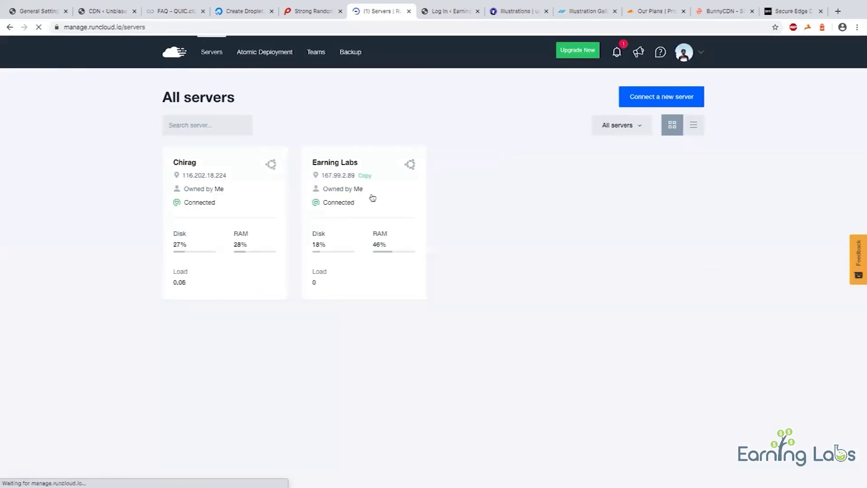
click(332, 184)
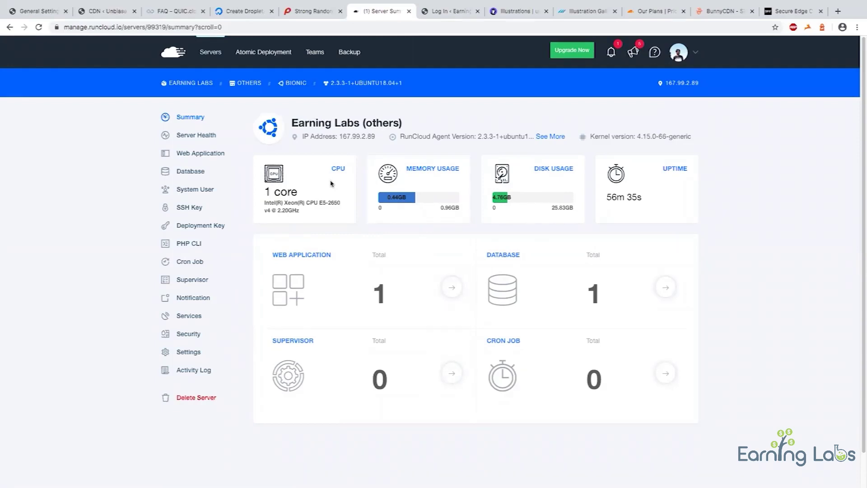
click(207, 189)
- Check the testvh123 site address, then show the server's Web Application list
click(93, 13)
double_click(148, 28)
click(213, 155)
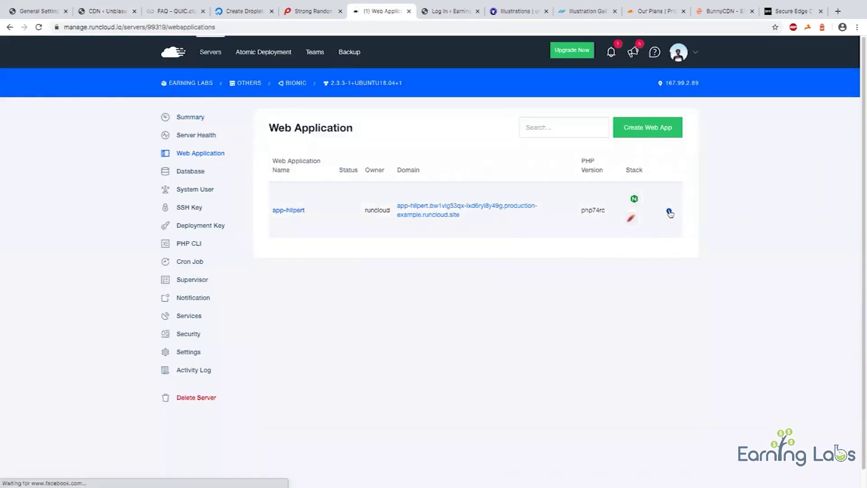
- Look over the Earning Labs server settings and the LiteSpeed CDN settings tab
click(669, 210)
click(186, 354)
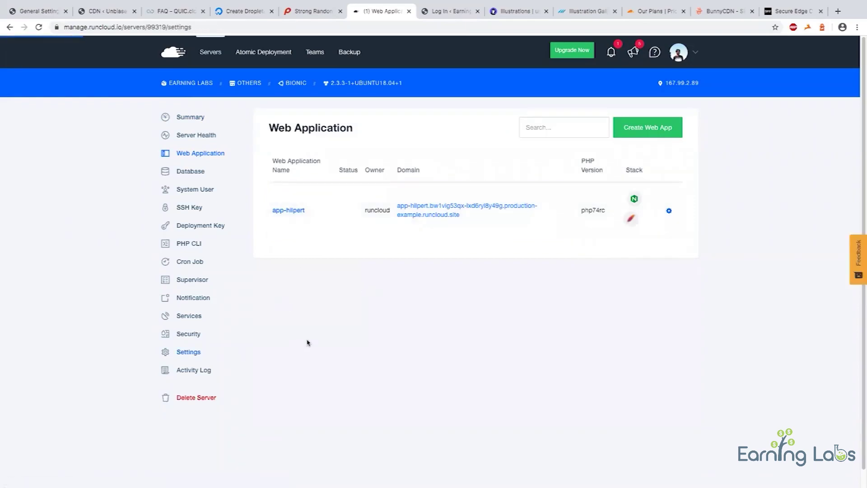
scroll(196, 342, down, 20)
scroll(196, 341, up, 20)
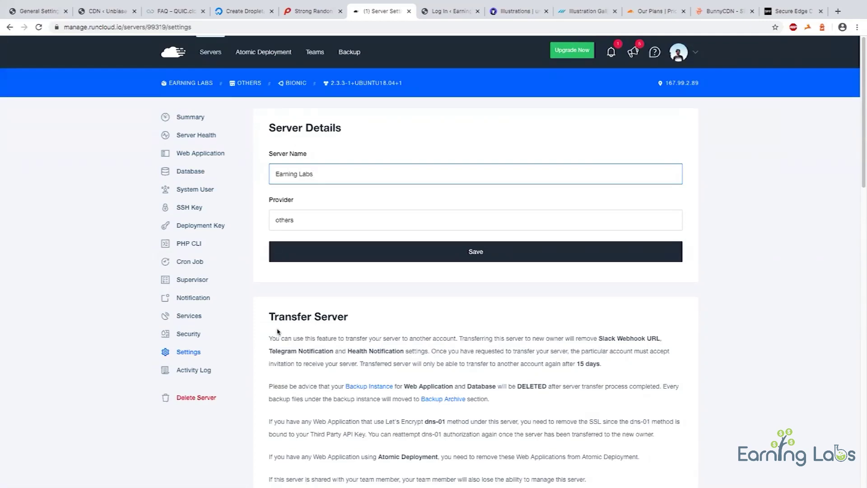
click(94, 12)
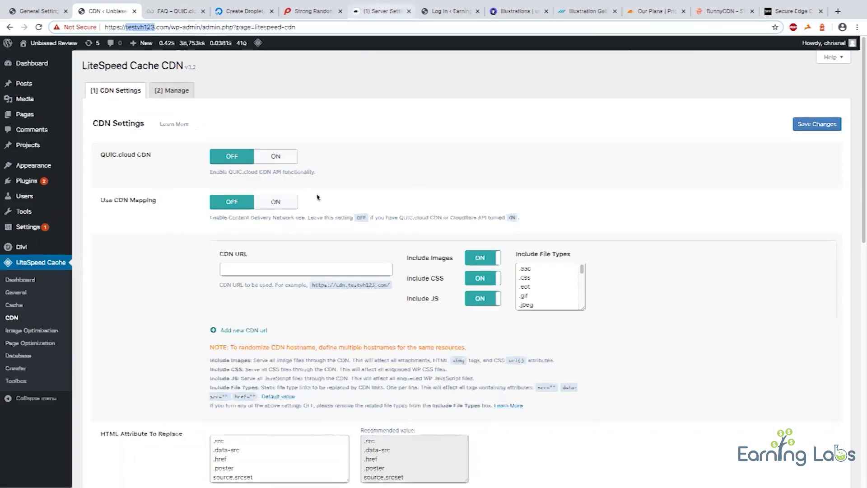
- Go back to the Web Application list and open app-hilpert's summary
click(382, 11)
click(212, 153)
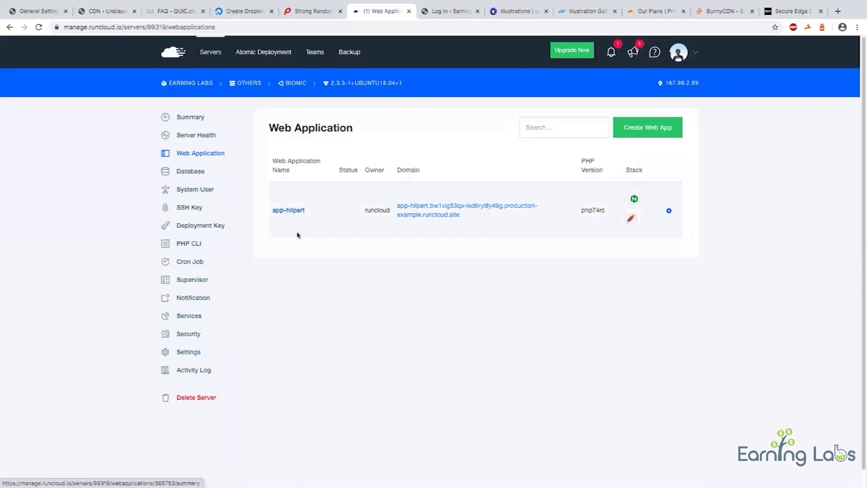
click(289, 210)
scroll(294, 253, down, 1)
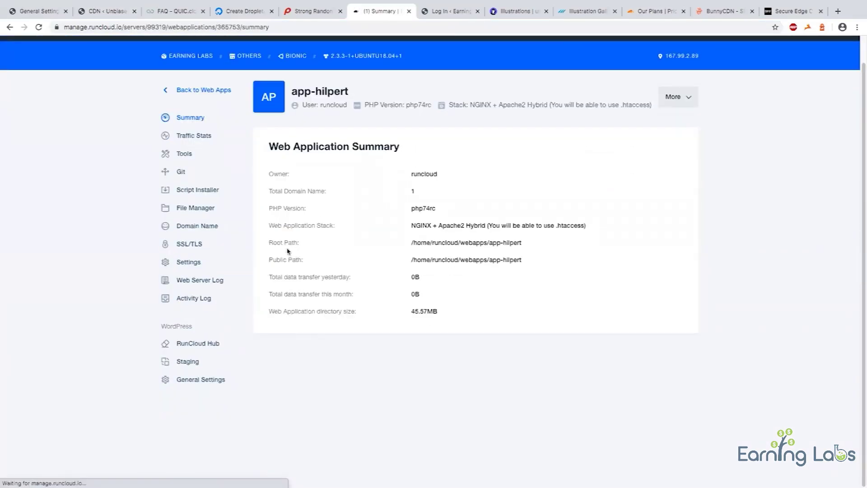
- Review app-hilpert's SSL/TLS settings page, then return to its summary
click(201, 245)
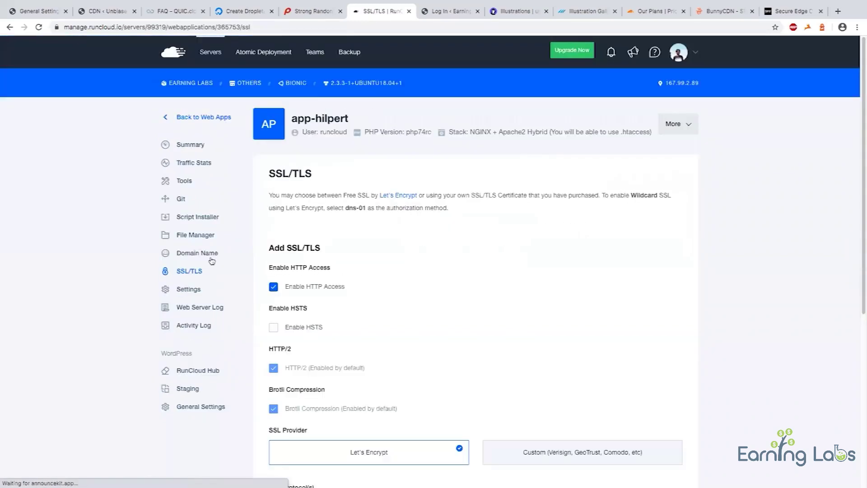
scroll(338, 307, down, 1)
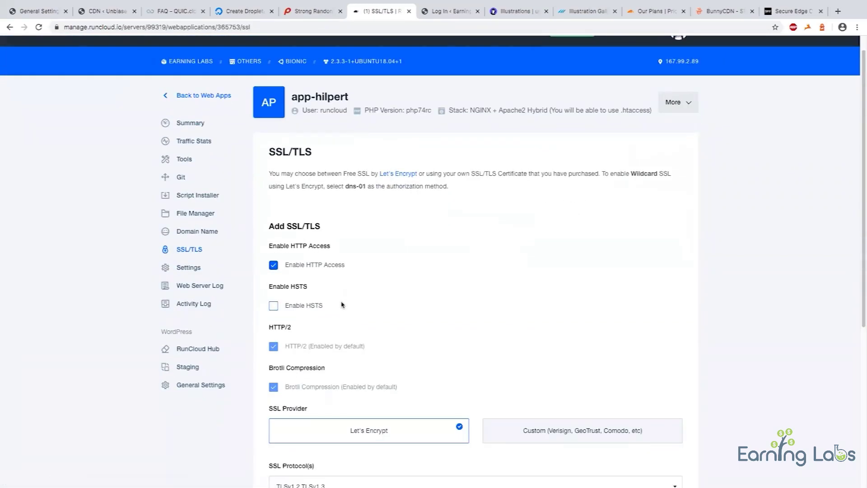
scroll(342, 305, down, 5)
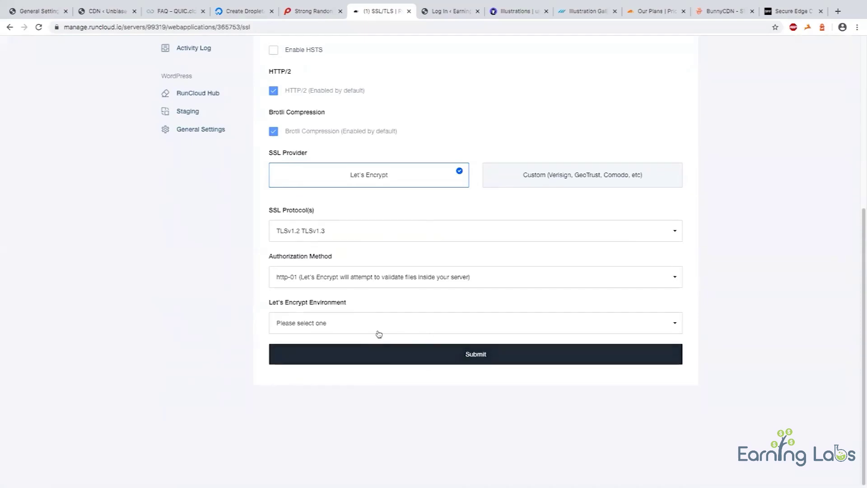
scroll(384, 316, up, 5)
scroll(420, 289, down, 5)
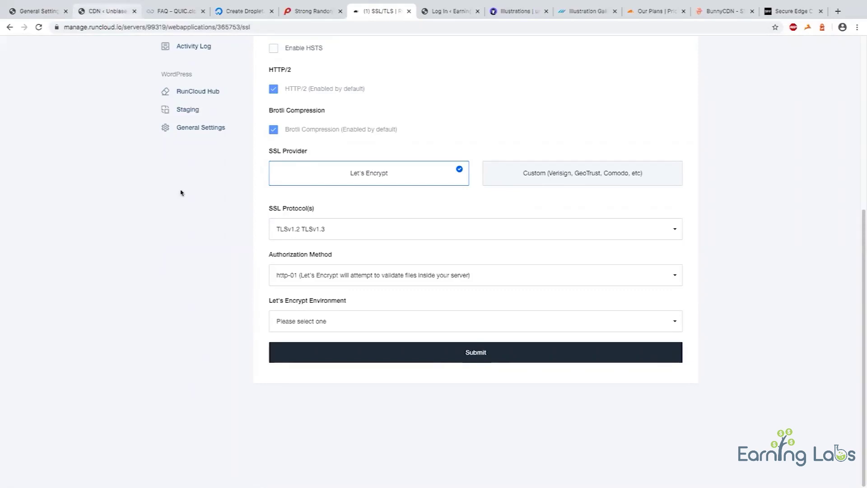
scroll(203, 198, up, 5)
scroll(373, 318, down, 5)
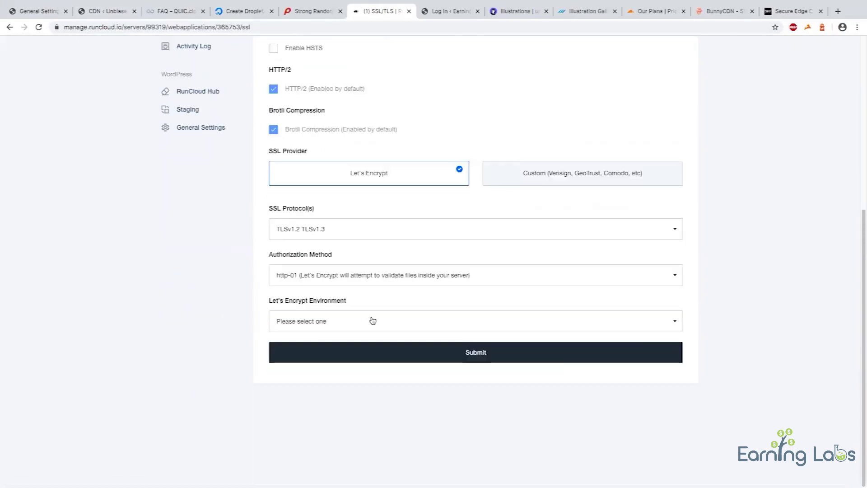
scroll(372, 318, up, 6)
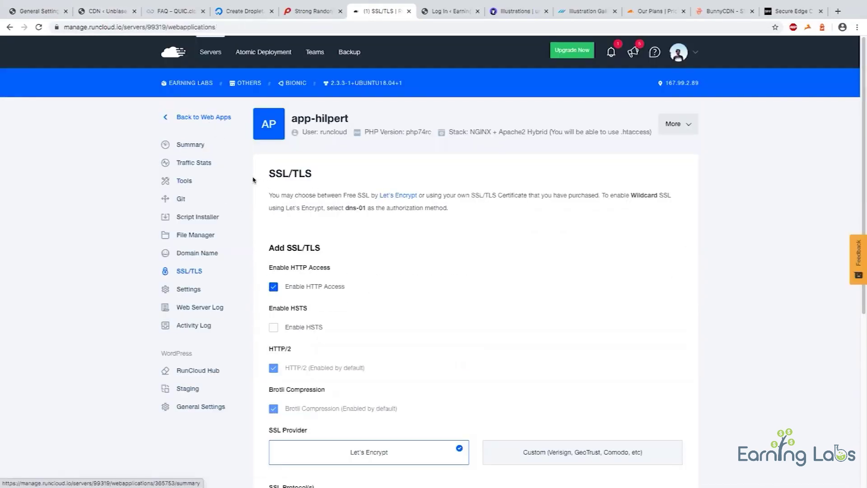
click(290, 210)
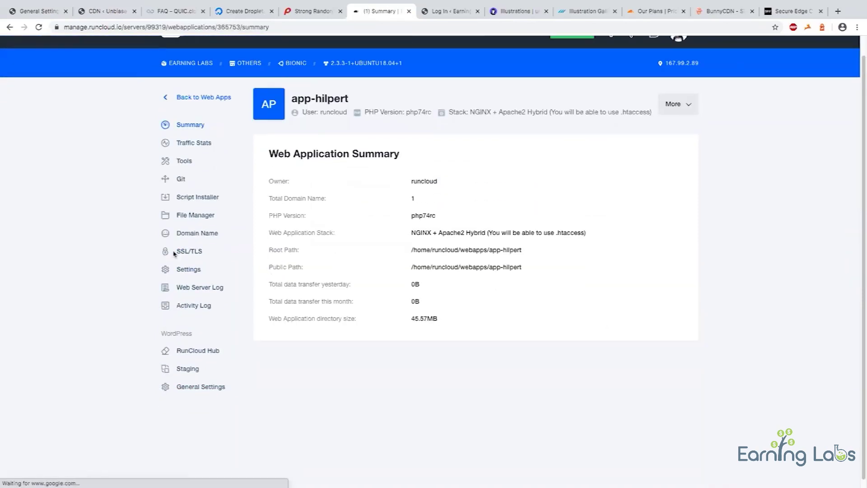
- Set the Let's Encrypt environment to Live and submit the SSL/TLS settings
click(185, 252)
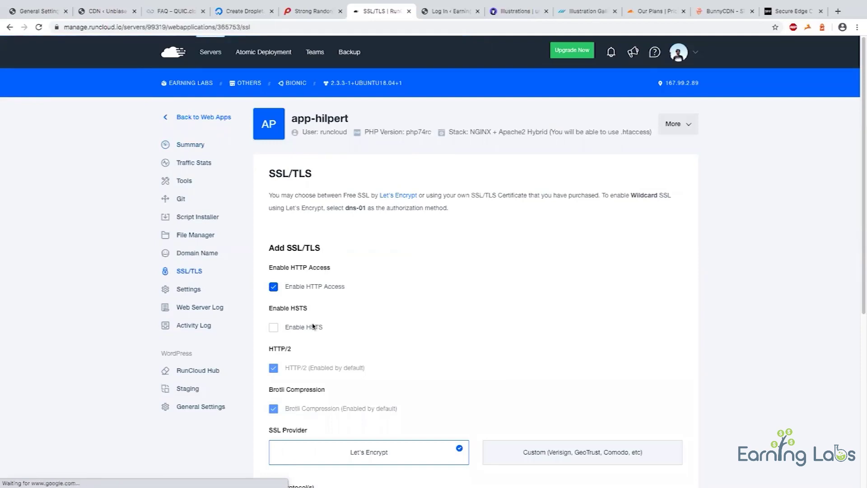
scroll(312, 326, down, 6)
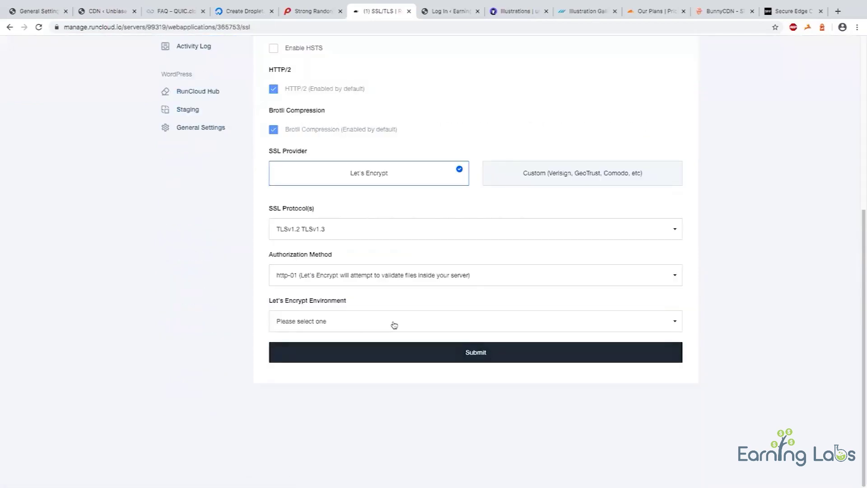
click(394, 325)
click(367, 392)
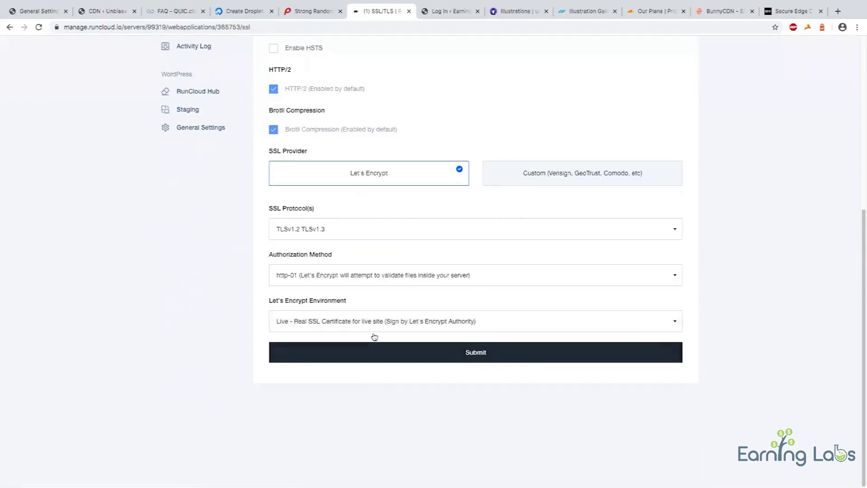
click(387, 350)
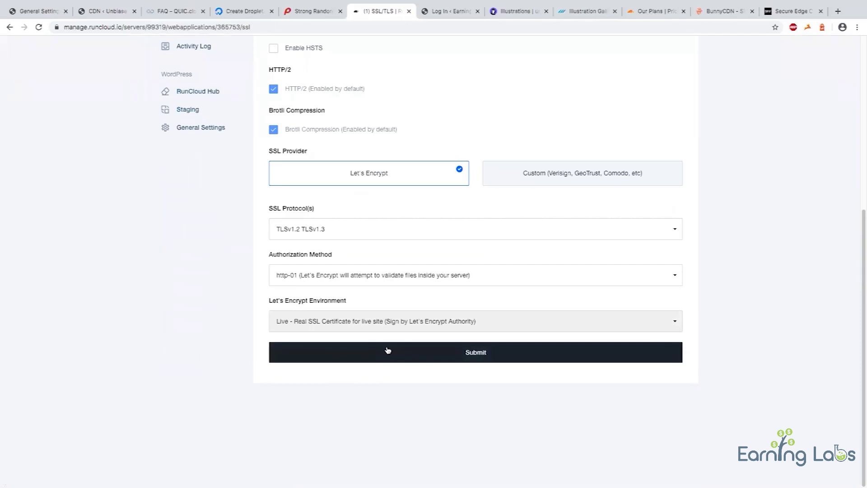
scroll(373, 288, up, 3)
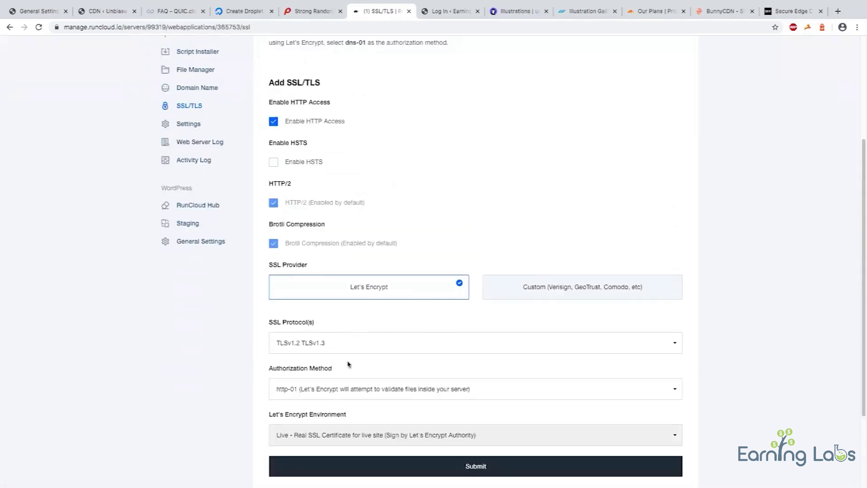
scroll(349, 347, up, 1)
- Review the SSL/TLS form, then show DigitalOcean's Standard droplet plans starting at $5/mo
scroll(348, 365, up, 3)
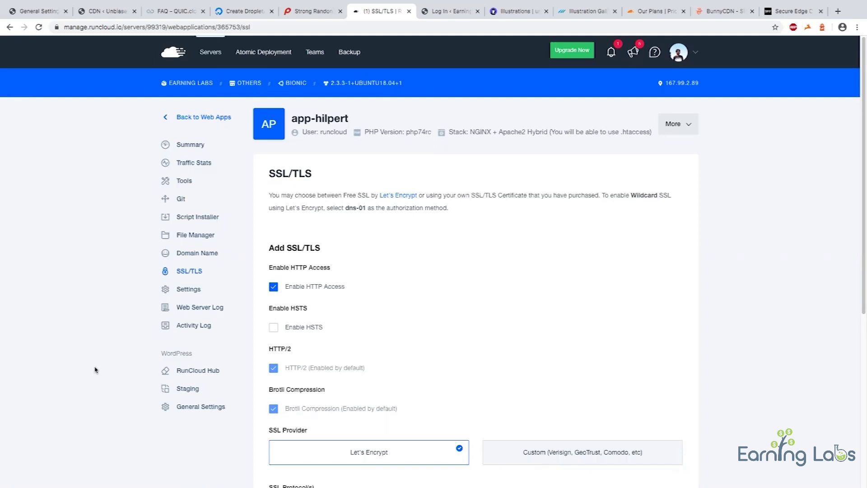
scroll(356, 313, down, 6)
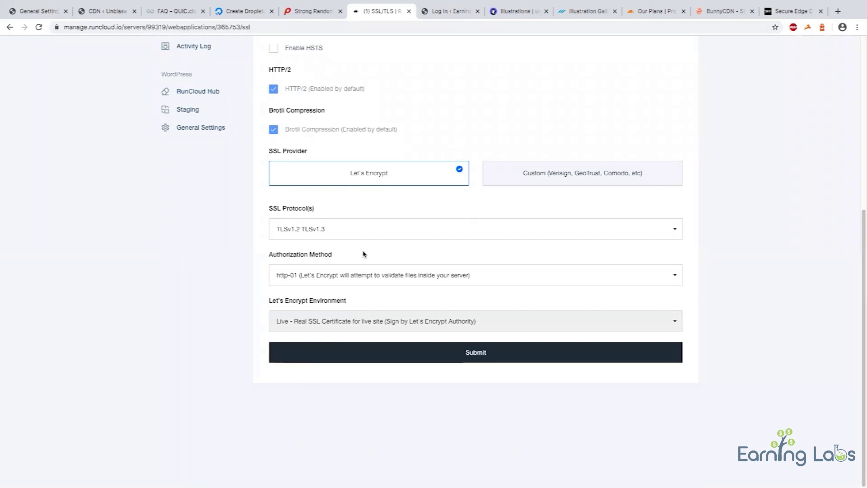
scroll(362, 253, up, 6)
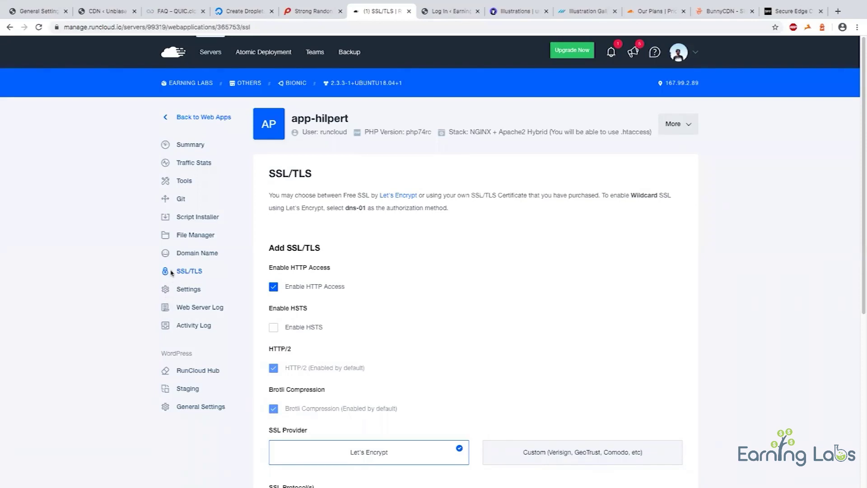
click(248, 17)
scroll(252, 271, down, 5)
scroll(241, 228, up, 2)
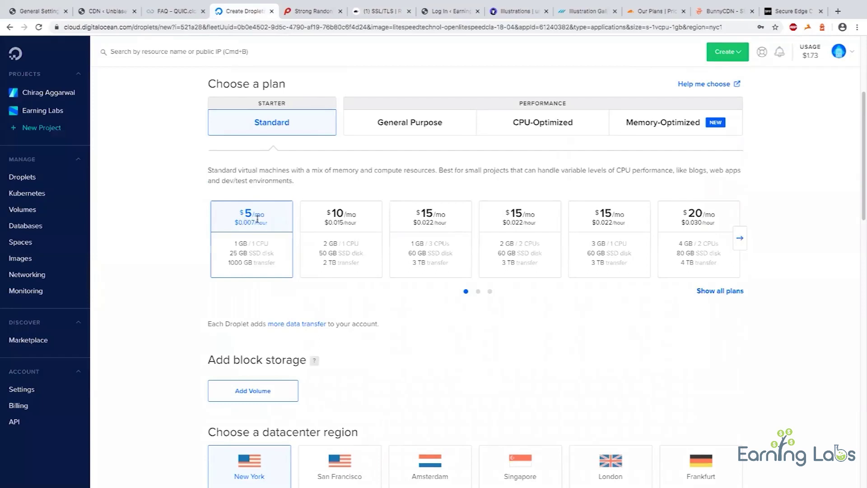